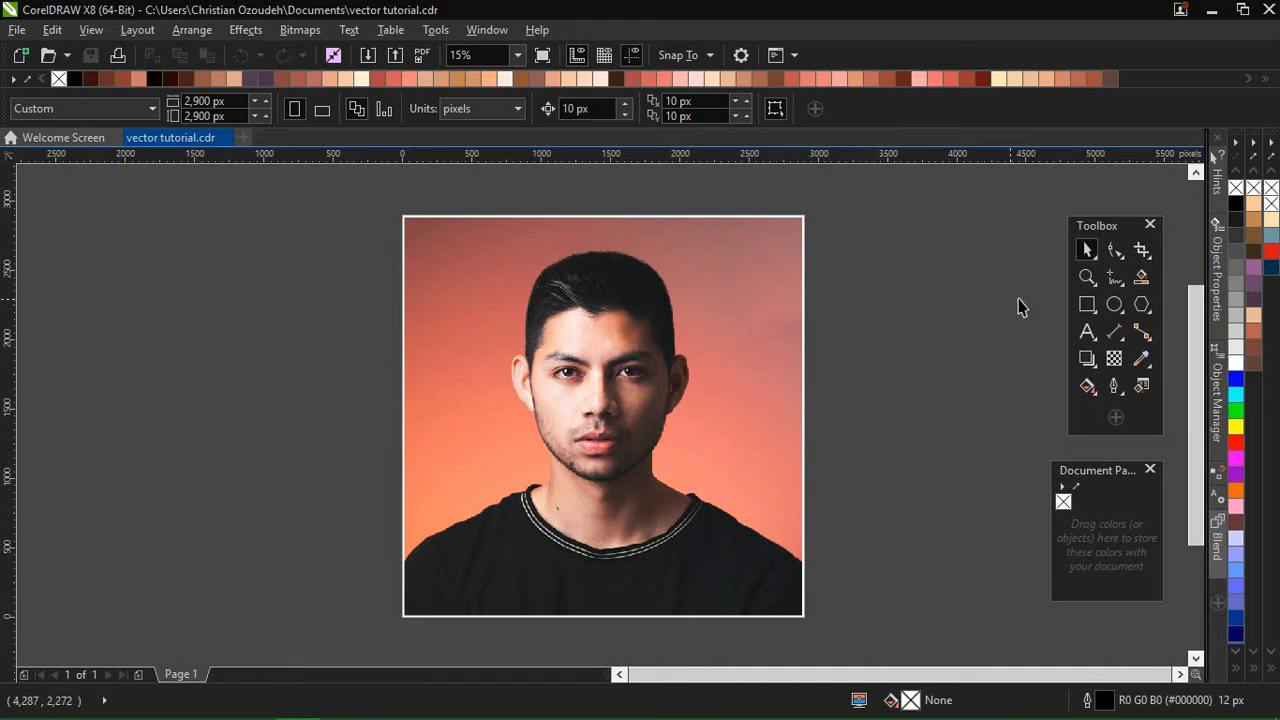
Step: Activate the Pen tool and move the floating toolbox closer to the portrait
{"action": "left_click", "coordinate": [1114, 283]}
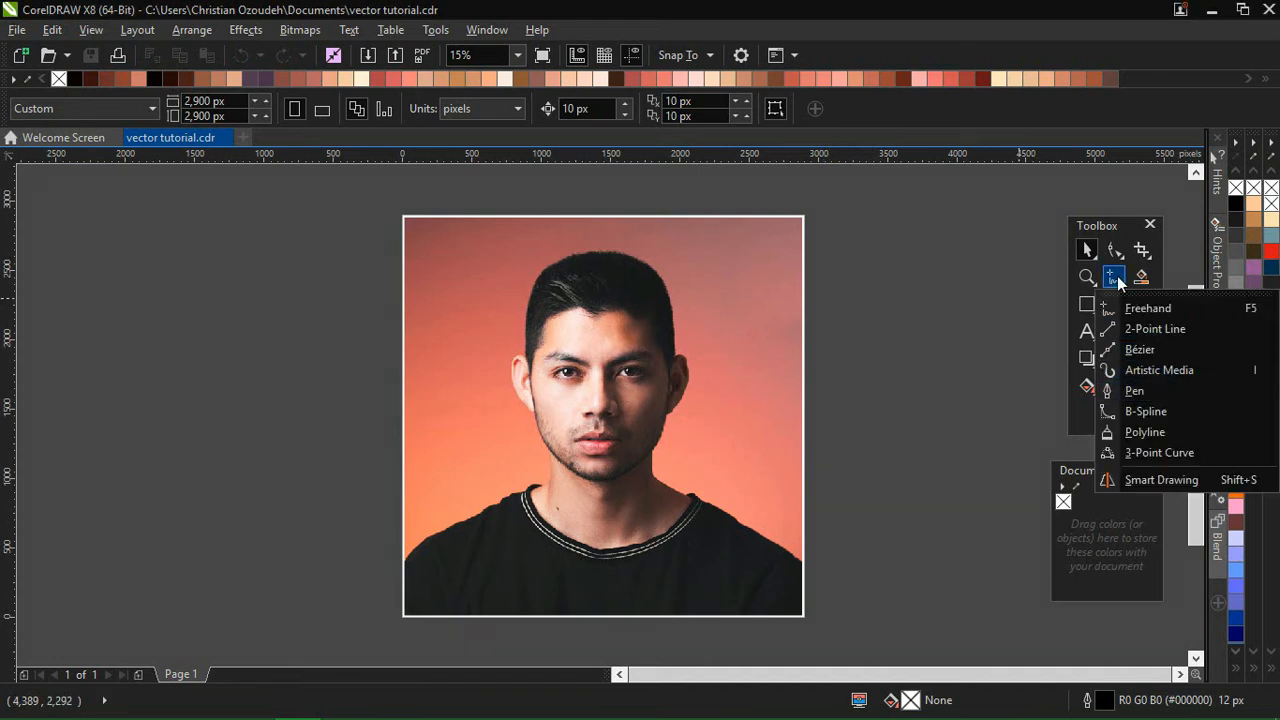
{"action": "left_click", "coordinate": [1137, 390]}
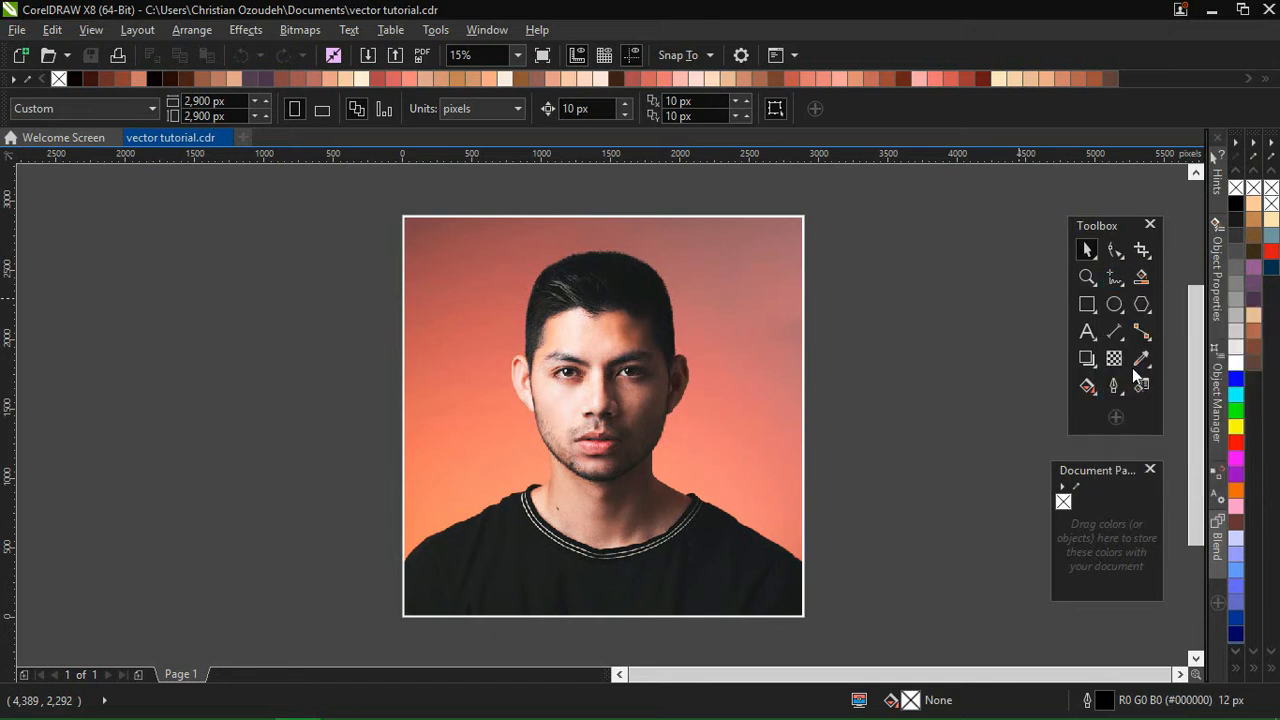
{"action": "left_click_drag", "start_coordinate": [1103, 224], "coordinate": [986, 232]}
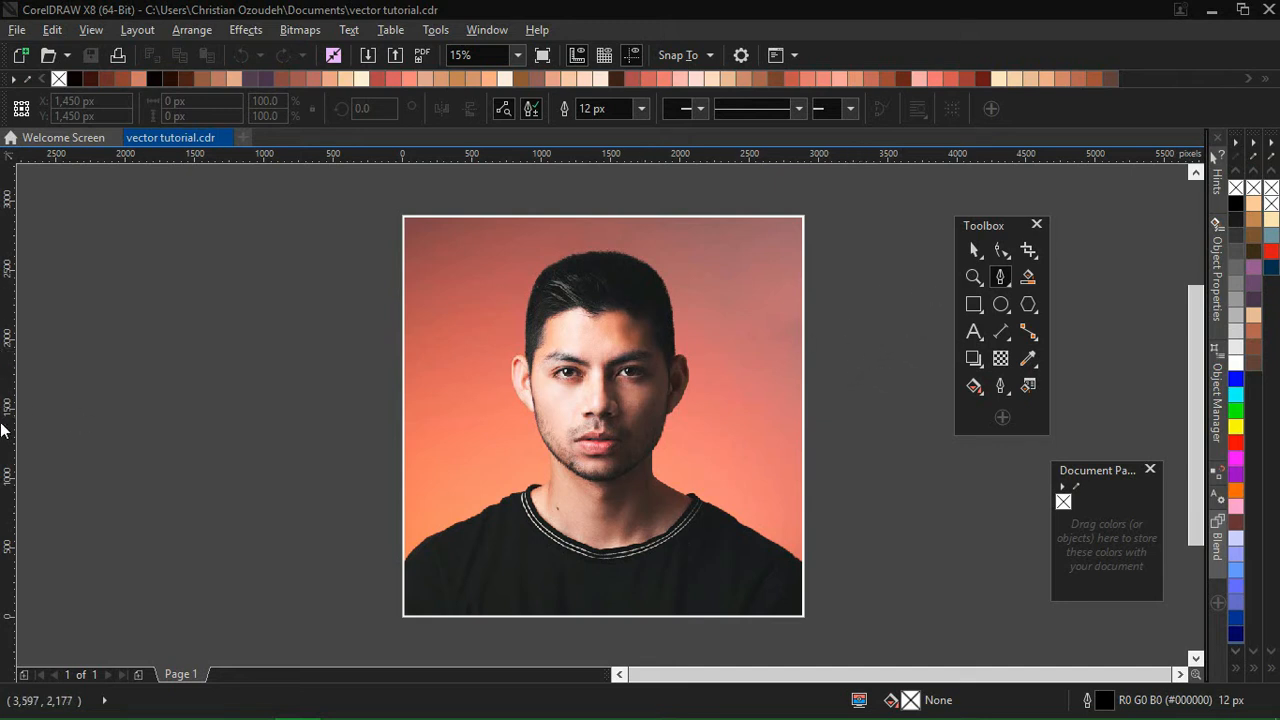
{"action": "left_click", "coordinate": [915, 248]}
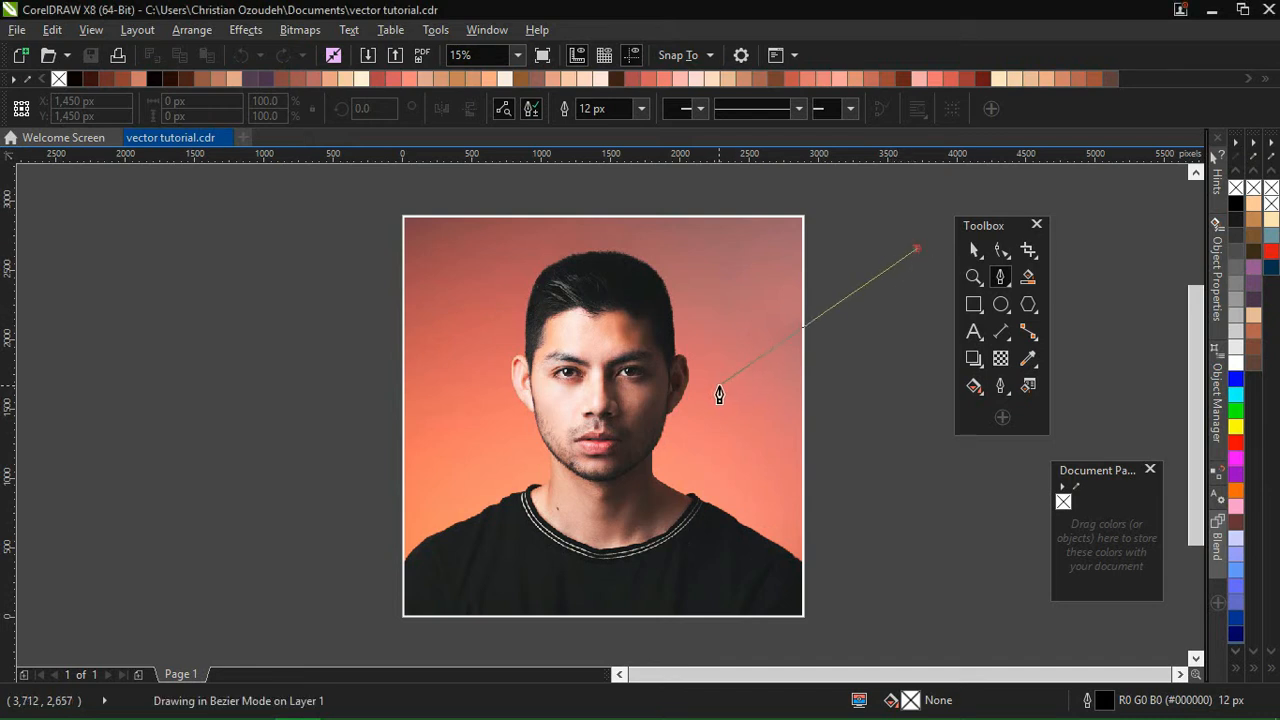
{"action": "left_click_drag", "start_coordinate": [718, 385], "coordinate": [745, 345]}
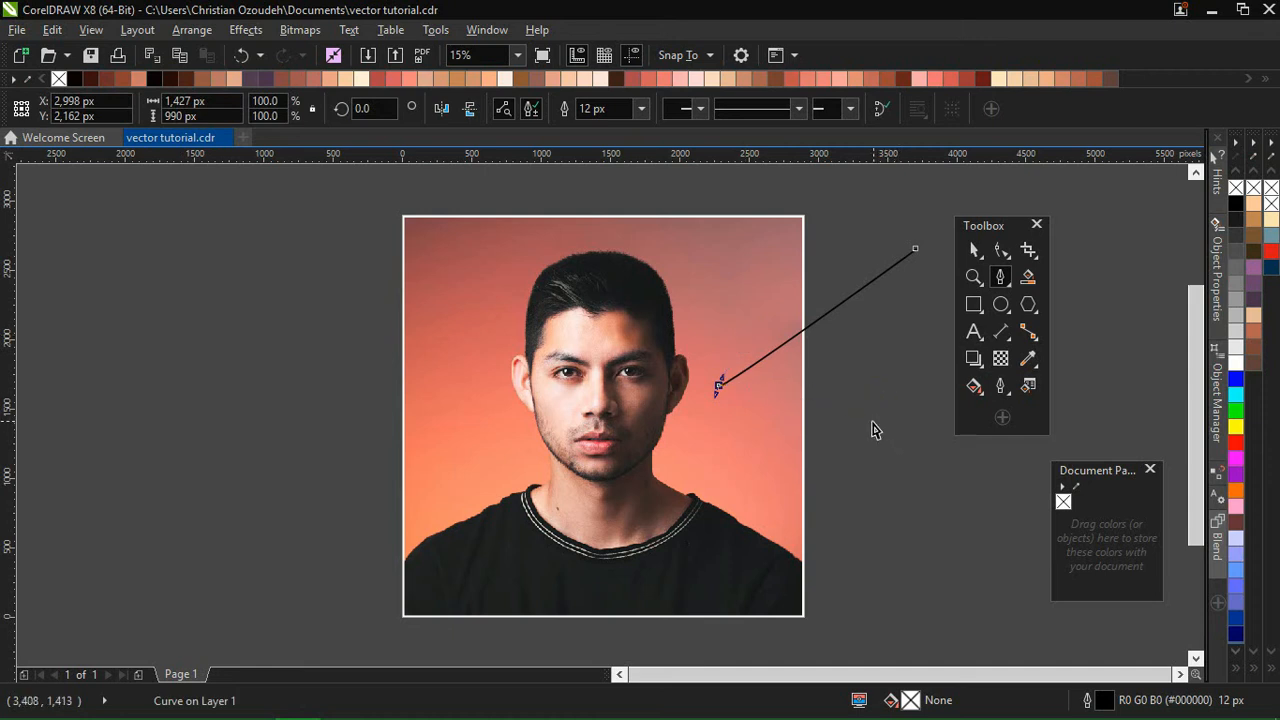
{"action": "key", "text": "ctrl+z"}
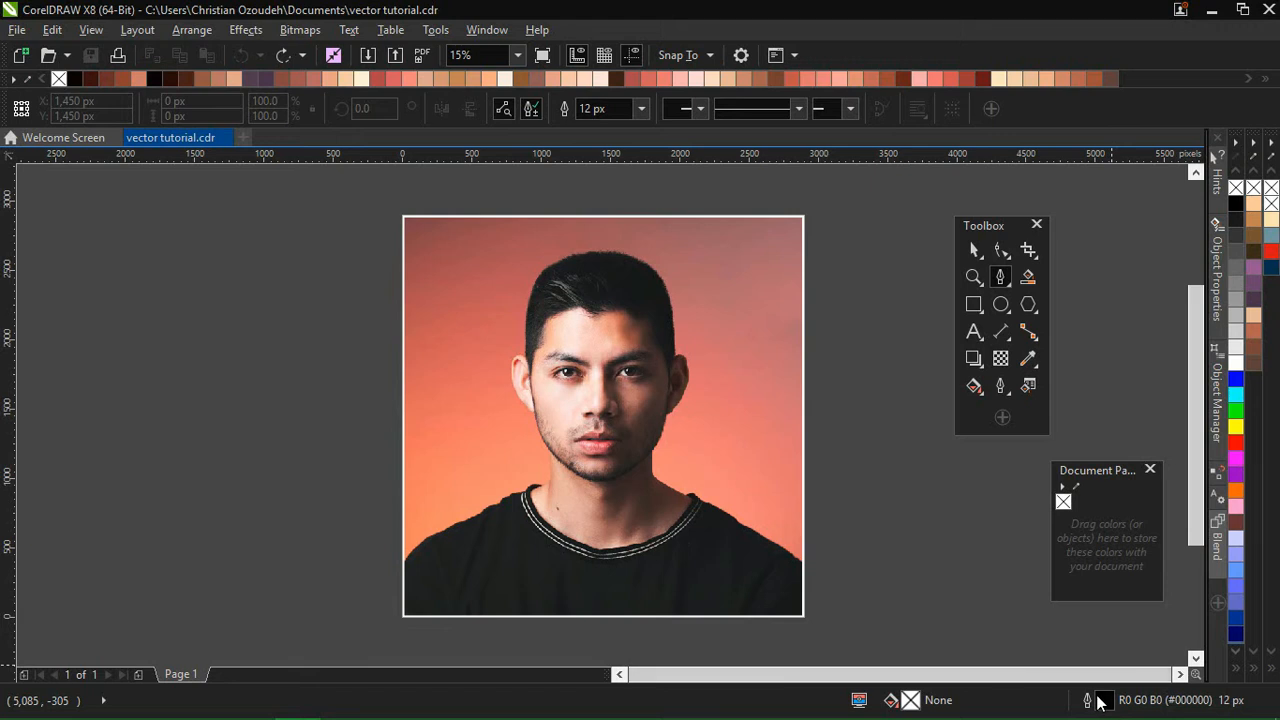
Step: Change the document's default graphic outline to yellow with a width of 3 px
{"action": "double_click", "coordinate": [1104, 701]}
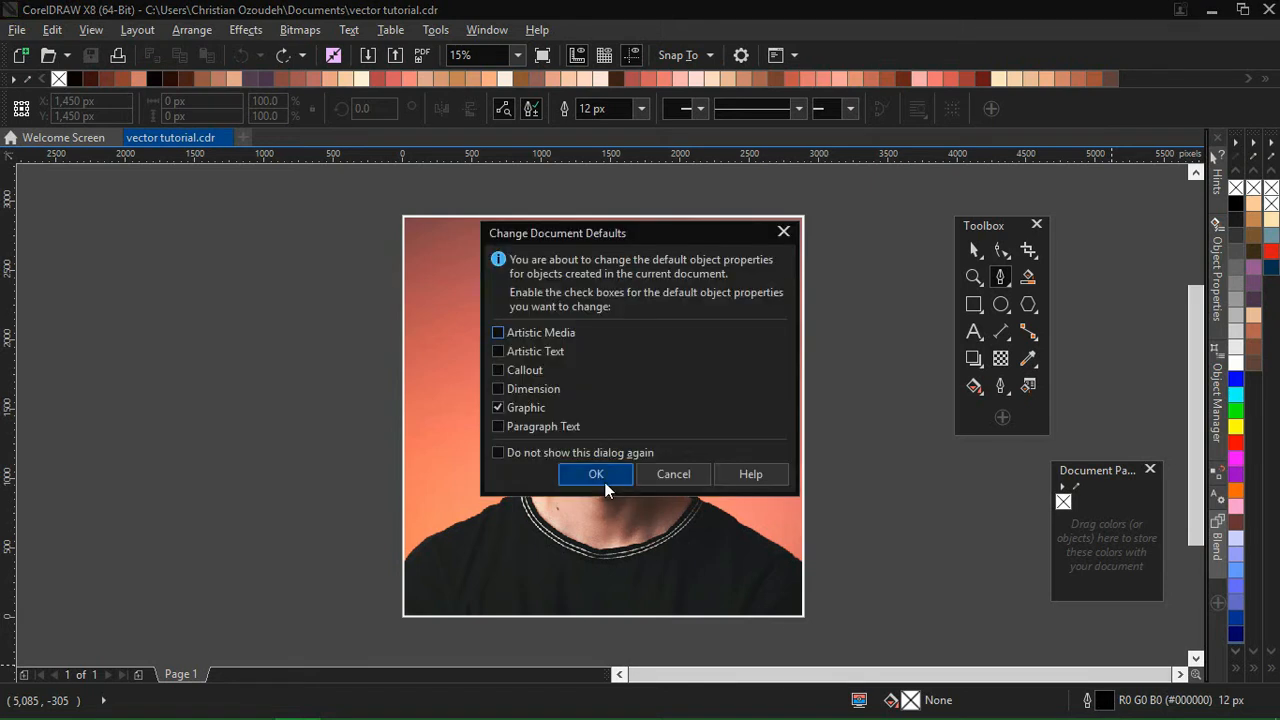
{"action": "left_click", "coordinate": [604, 481]}
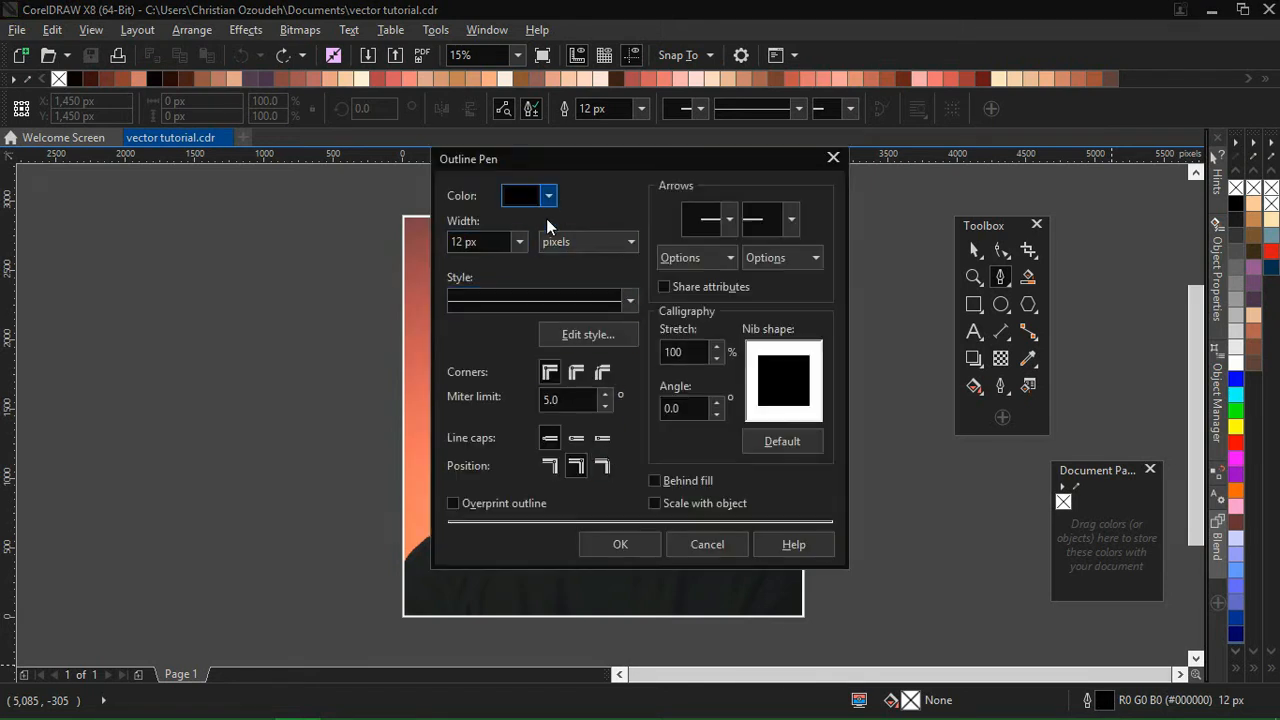
{"action": "left_click", "coordinate": [548, 196]}
{"action": "left_click", "coordinate": [580, 245]}
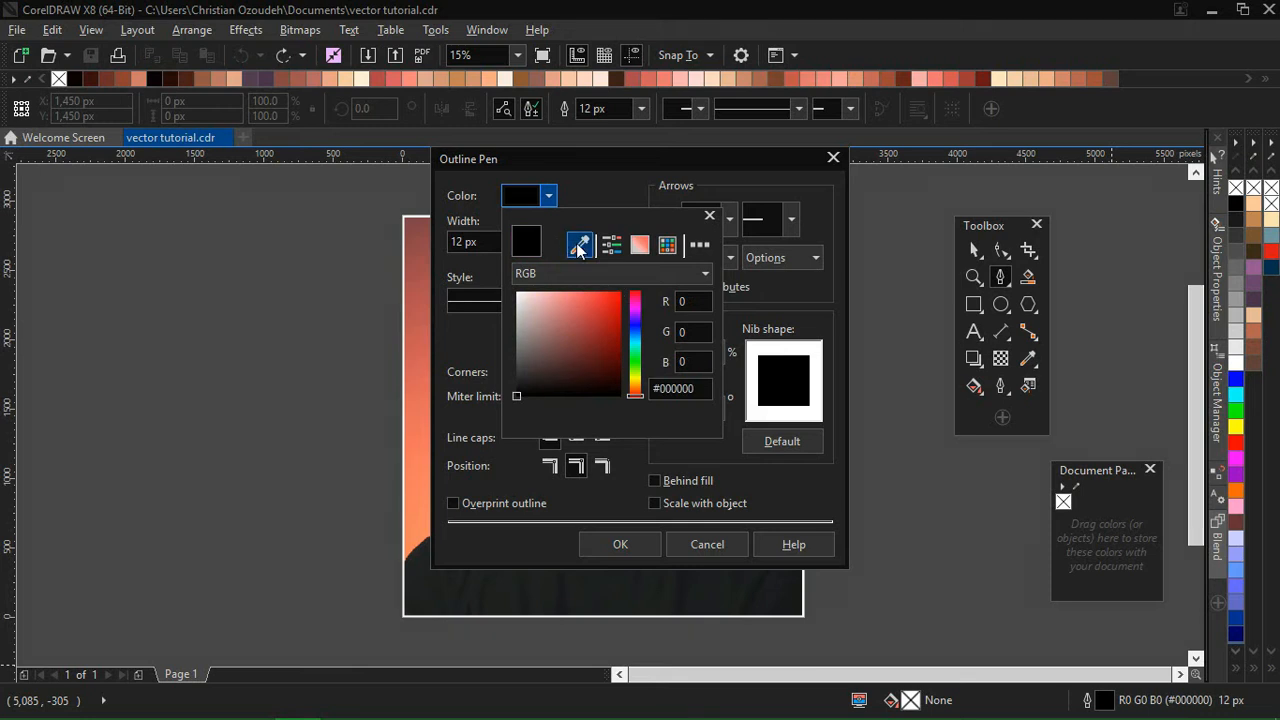
{"action": "left_click", "coordinate": [1237, 428]}
{"action": "left_click", "coordinate": [610, 454]}
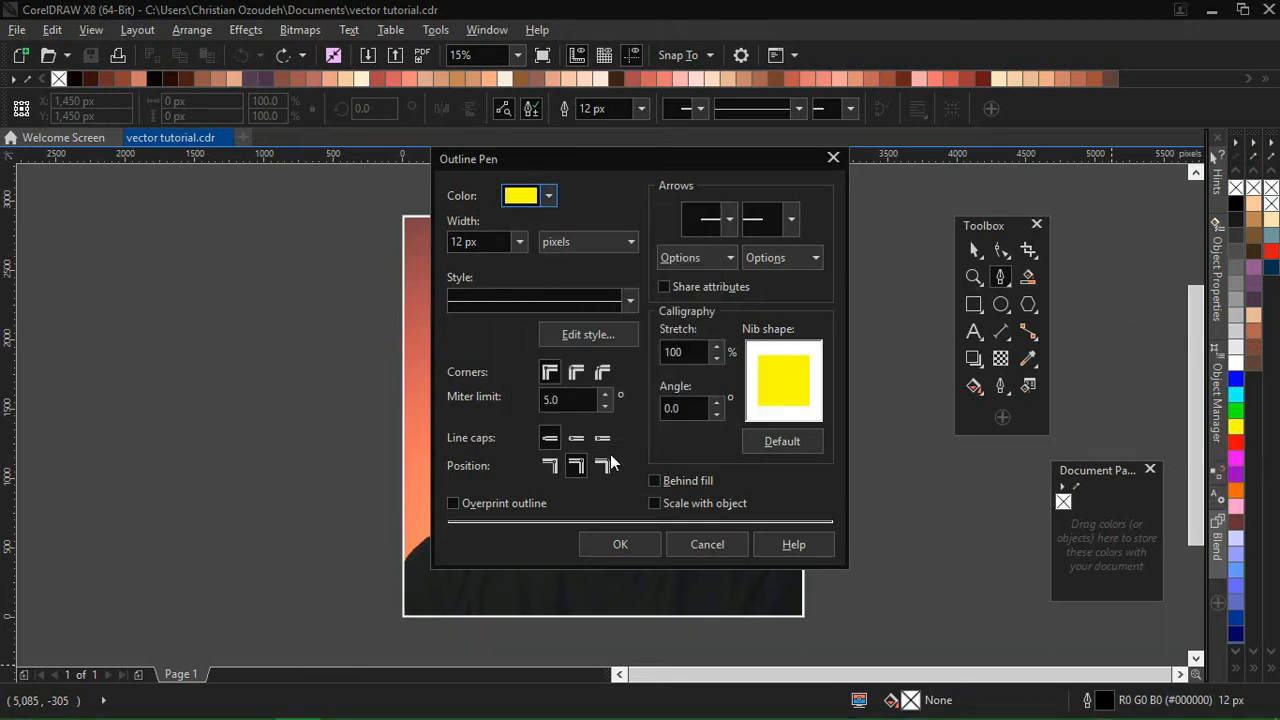
{"action": "left_click", "coordinate": [515, 243]}
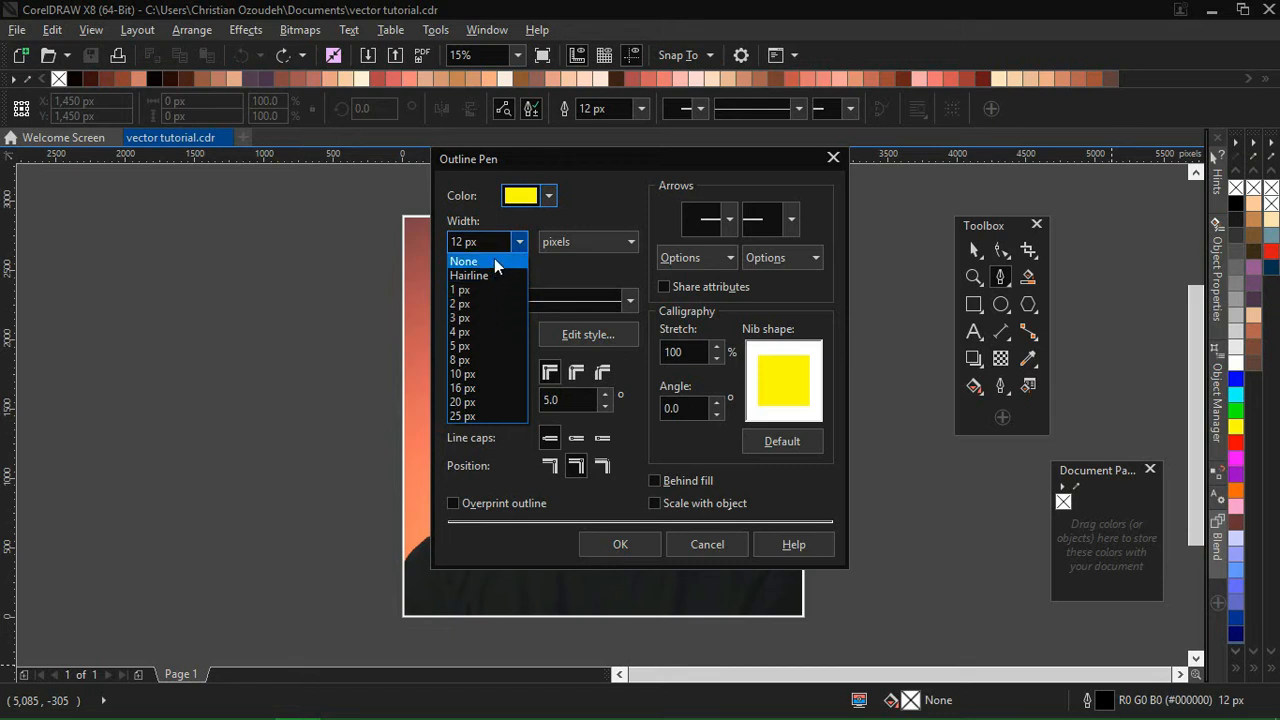
{"action": "left_click", "coordinate": [478, 317]}
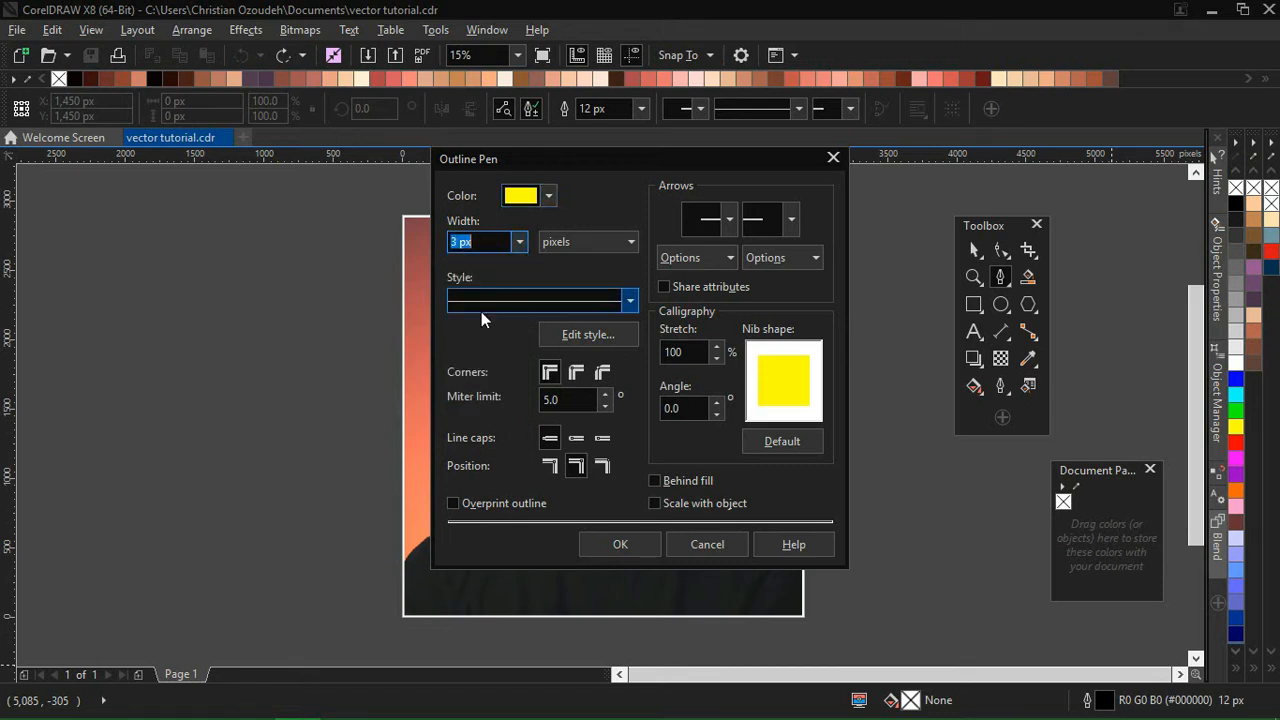
{"action": "left_click", "coordinate": [624, 545]}
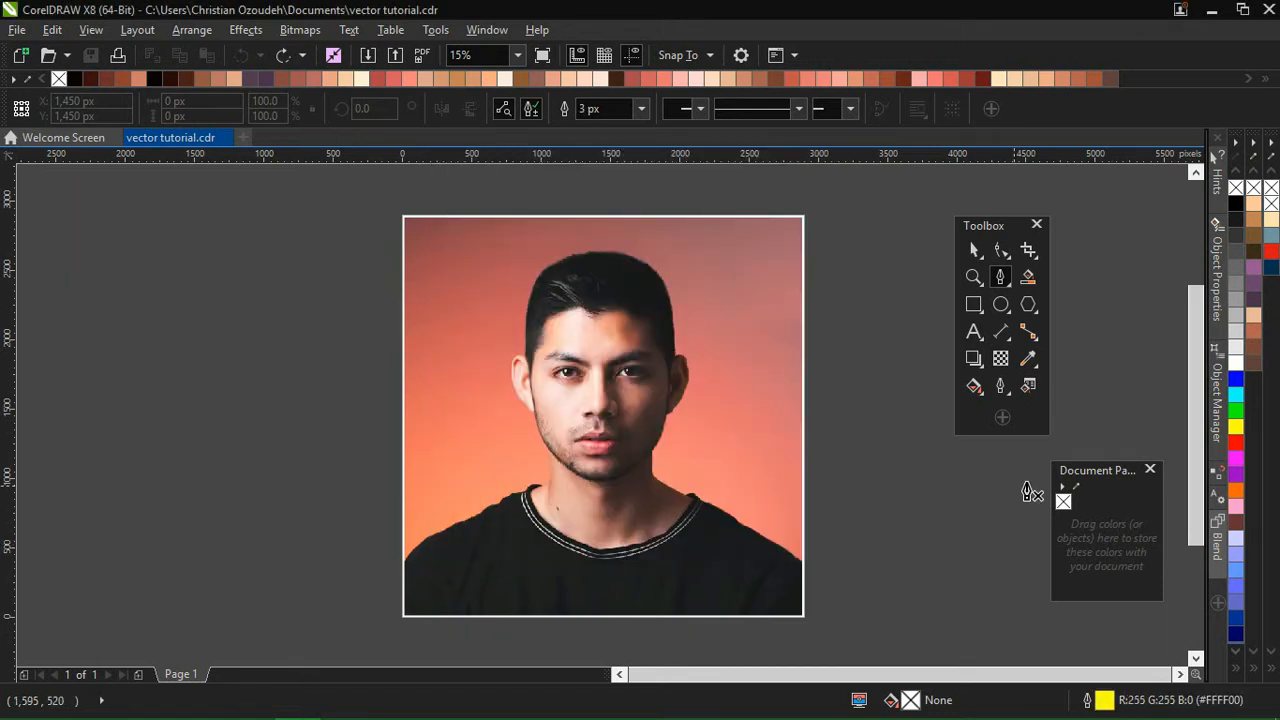
Step: Trace the upper edge of the portrait's left-hand eyebrow with the Pen tool, from its outer tip over the arch to the inner end
{"action": "key", "text": "z"}
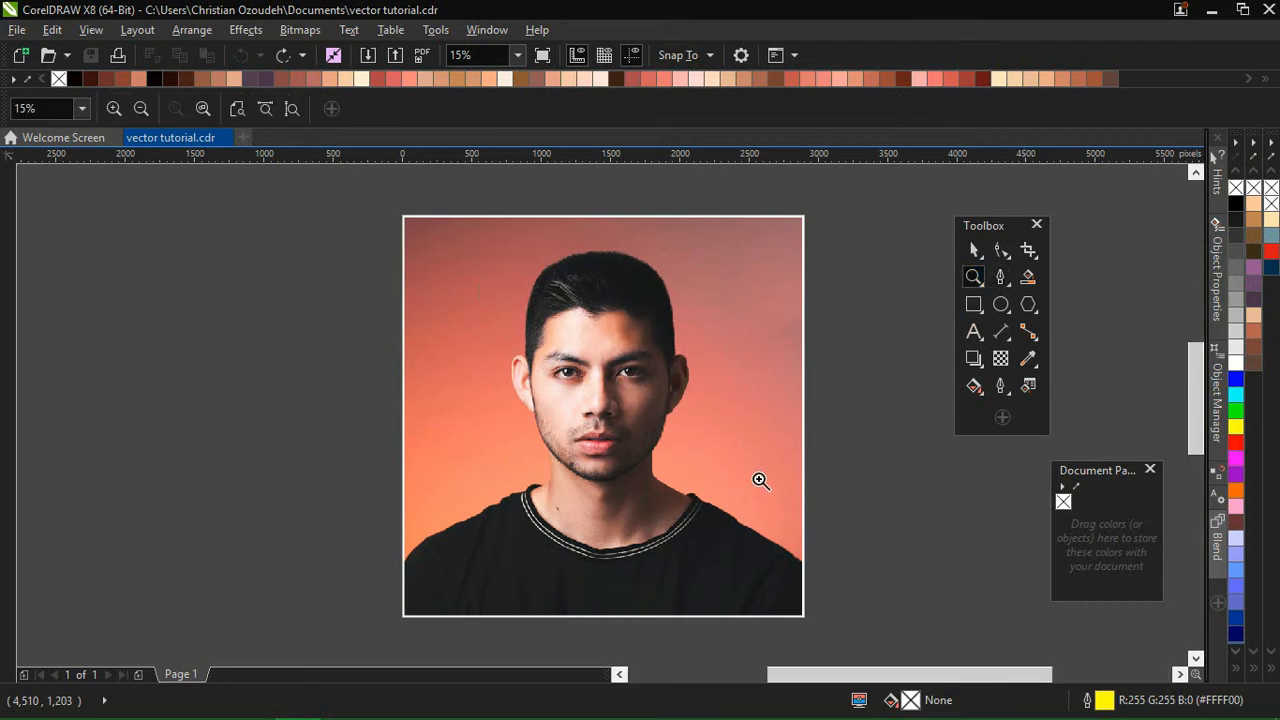
{"action": "left_click", "coordinate": [586, 406]}
{"action": "left_click_drag", "start_coordinate": [373, 330], "coordinate": [600, 443]}
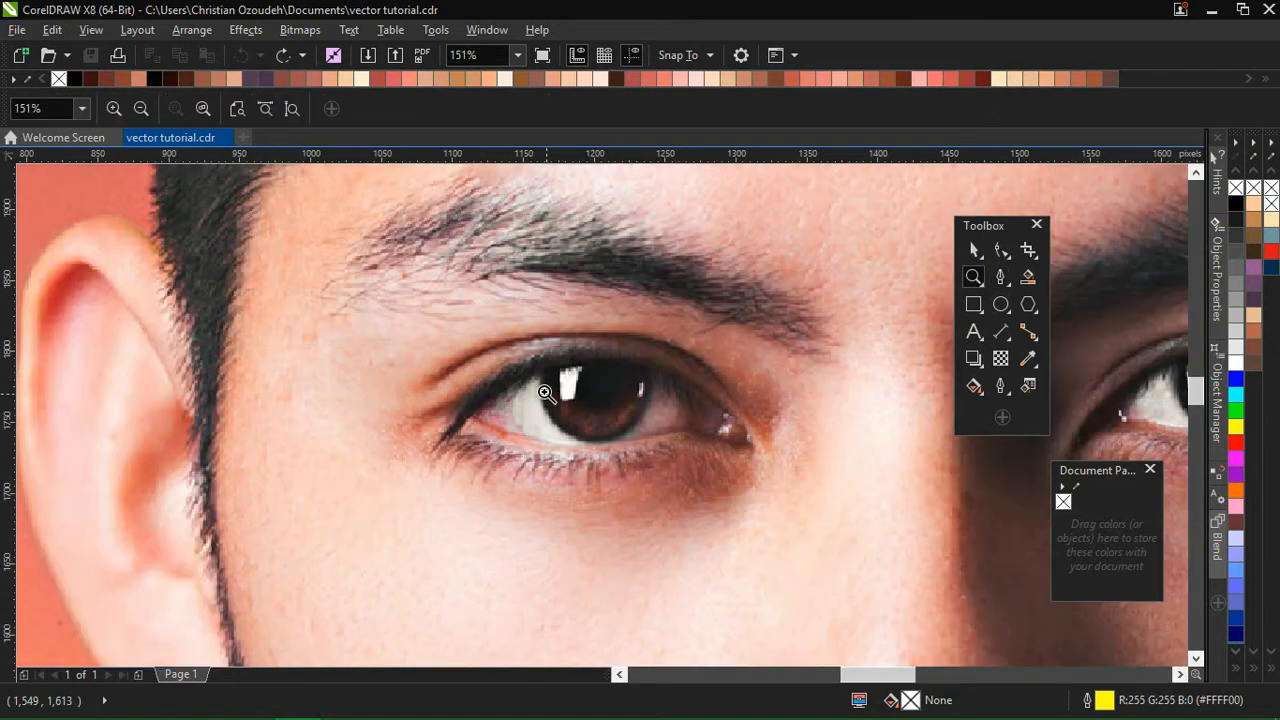
{"action": "left_click_drag", "start_coordinate": [1195, 398], "coordinate": [1195, 390]}
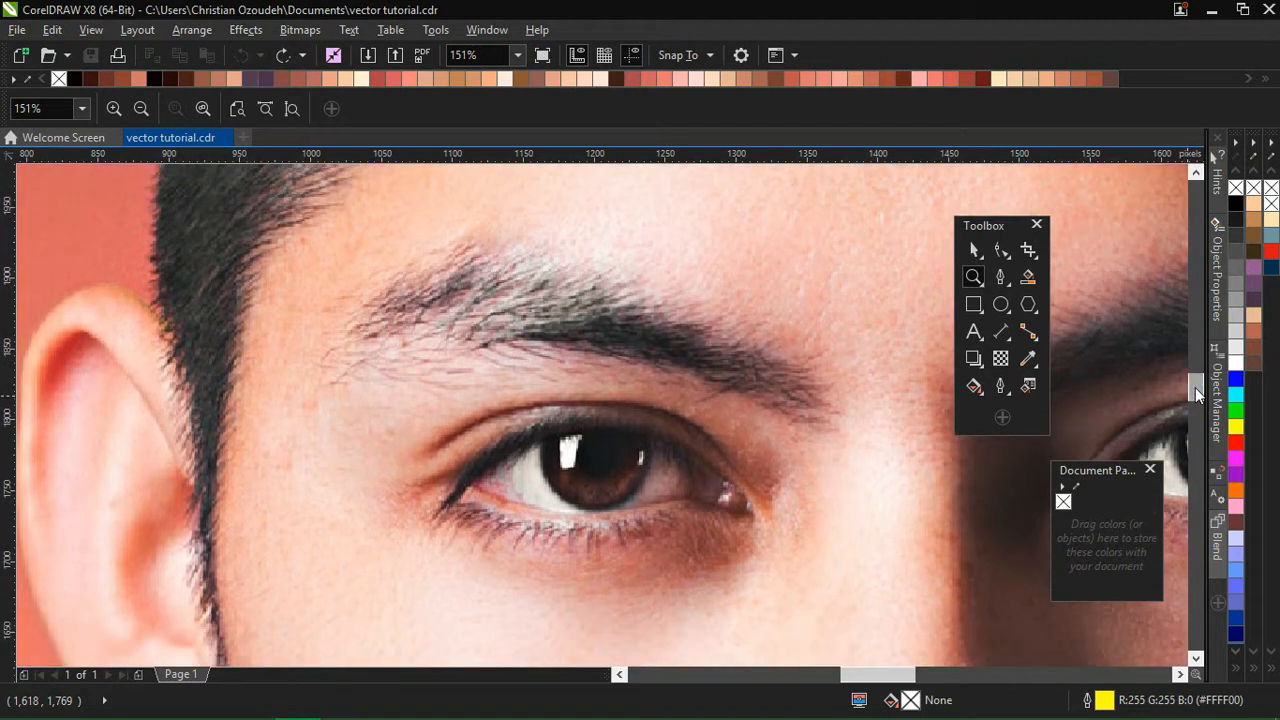
{"action": "left_click", "coordinate": [1004, 281]}
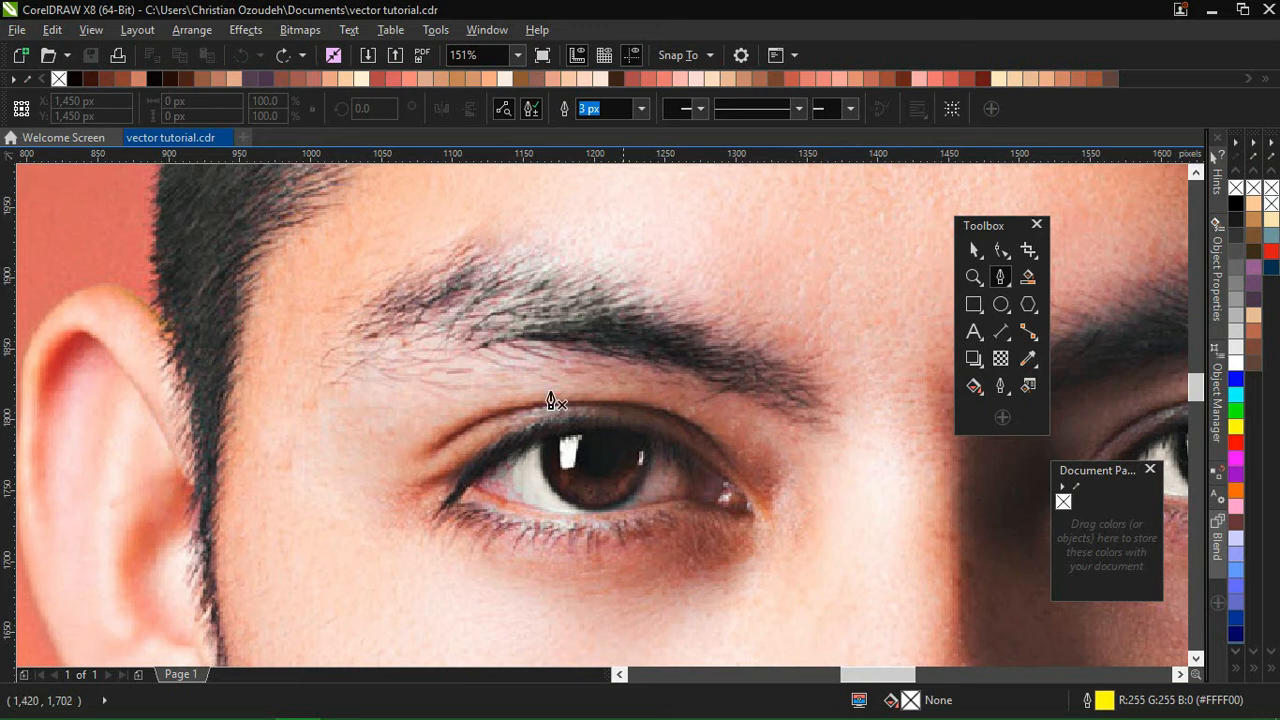
{"action": "left_click", "coordinate": [325, 352]}
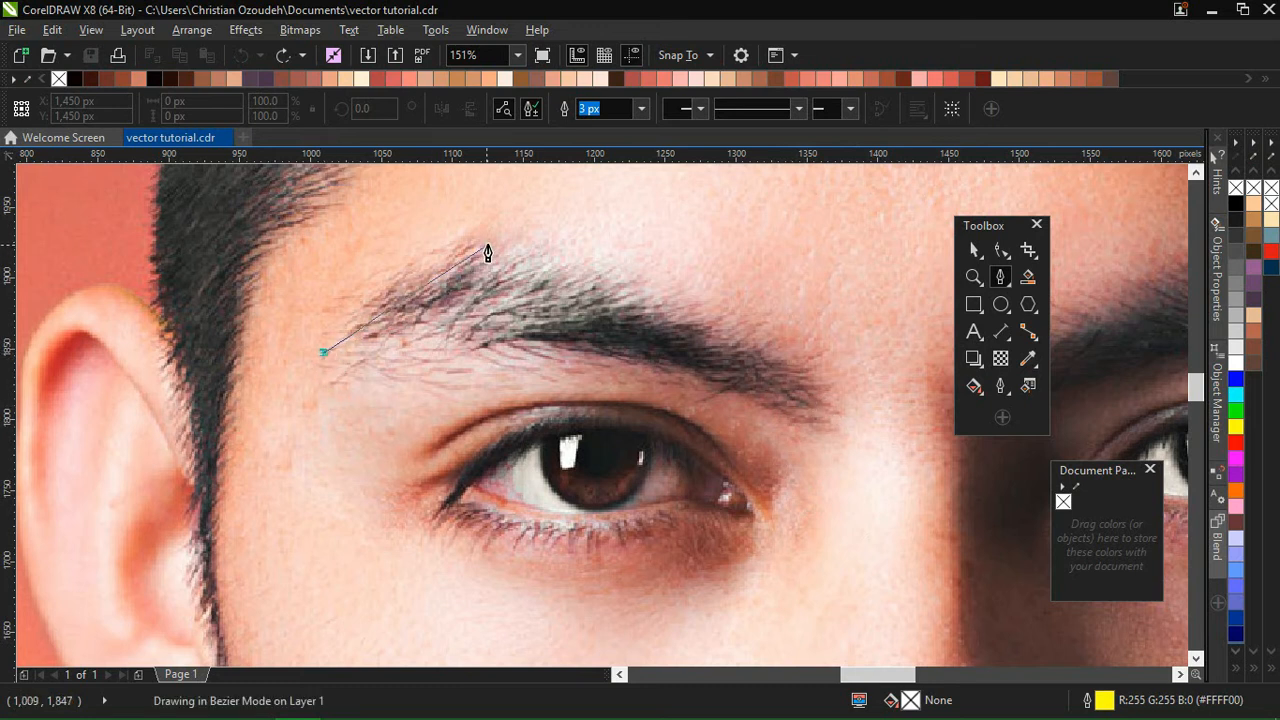
{"action": "left_click_drag", "start_coordinate": [488, 240], "coordinate": [573, 223]}
{"action": "double_click", "coordinate": [489, 242]}
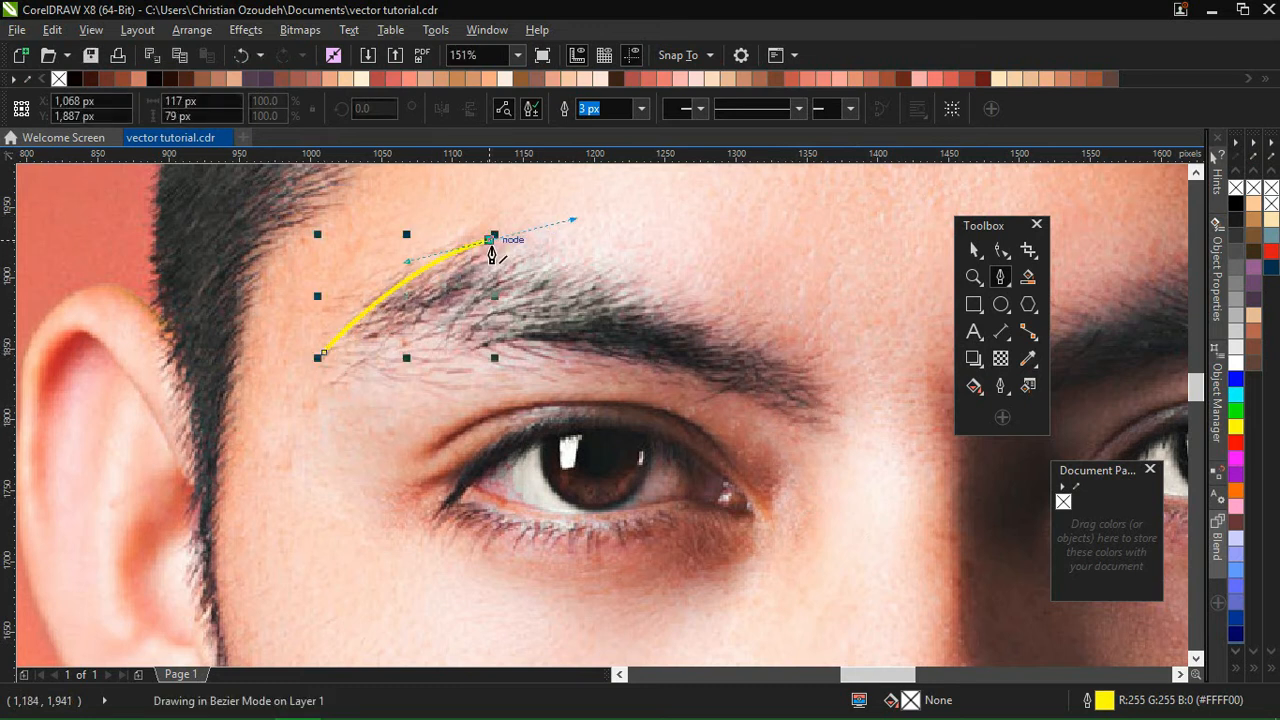
{"action": "left_click", "coordinate": [488, 242]}
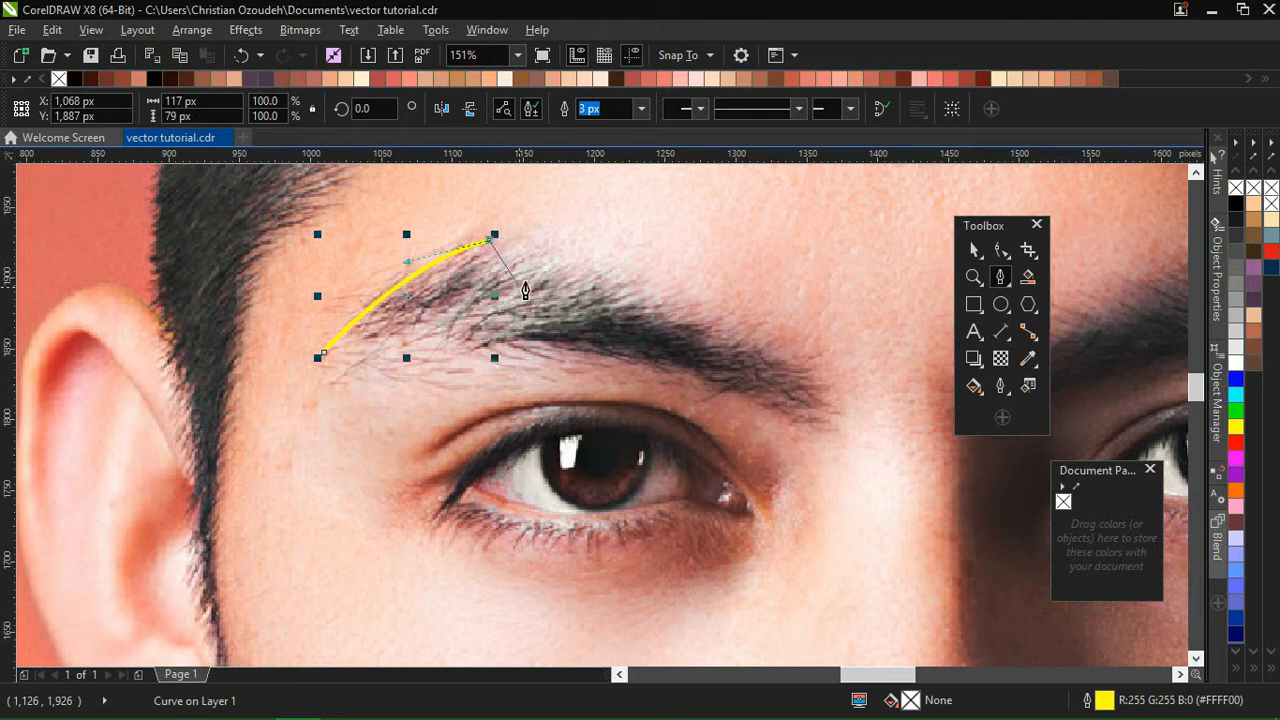
{"action": "left_click_drag", "start_coordinate": [751, 331], "coordinate": [864, 372]}
{"action": "double_click", "coordinate": [751, 331]}
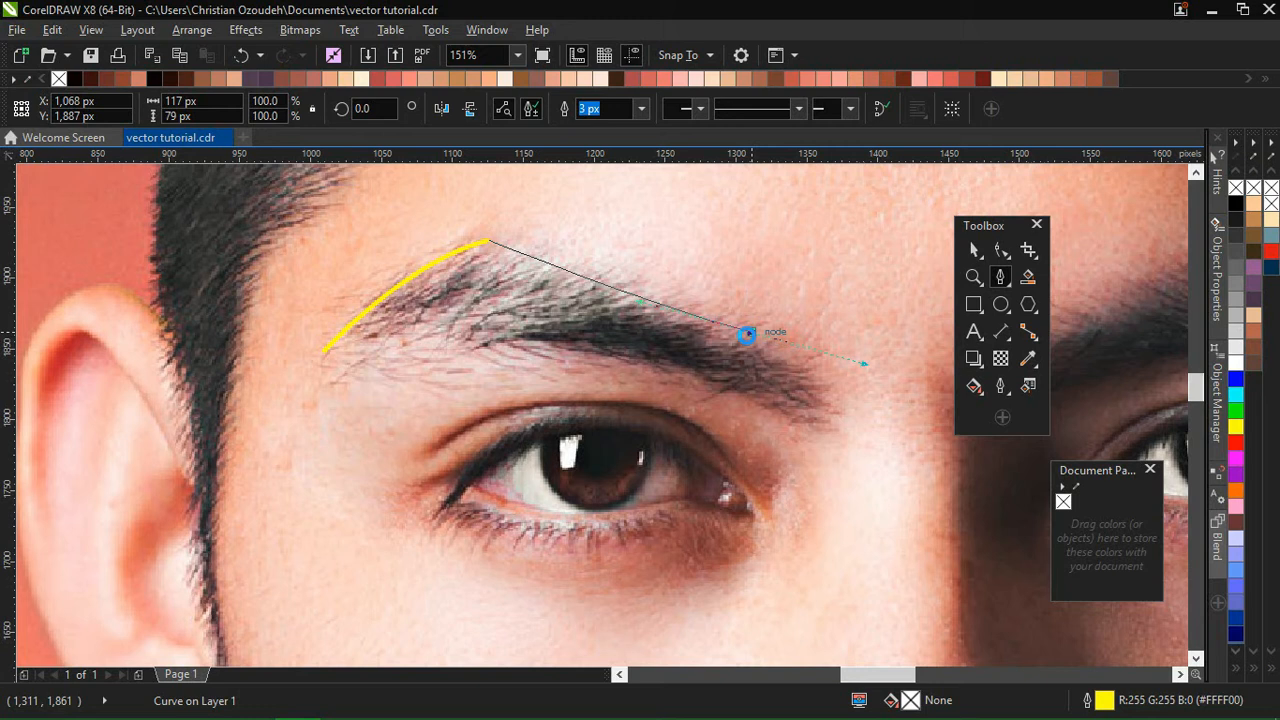
{"action": "left_click", "coordinate": [751, 331]}
Step: Continue the eyebrow outline with jagged hair-like notches around its inner end, down to the lower inner corner
{"action": "left_click", "coordinate": [729, 352]}
{"action": "left_click", "coordinate": [771, 338]}
{"action": "double_click", "coordinate": [815, 352]}
{"action": "scroll", "coordinate": [864, 358], "scroll_direction": "up", "scroll_amount": 4}
{"action": "left_click", "coordinate": [819, 355]}
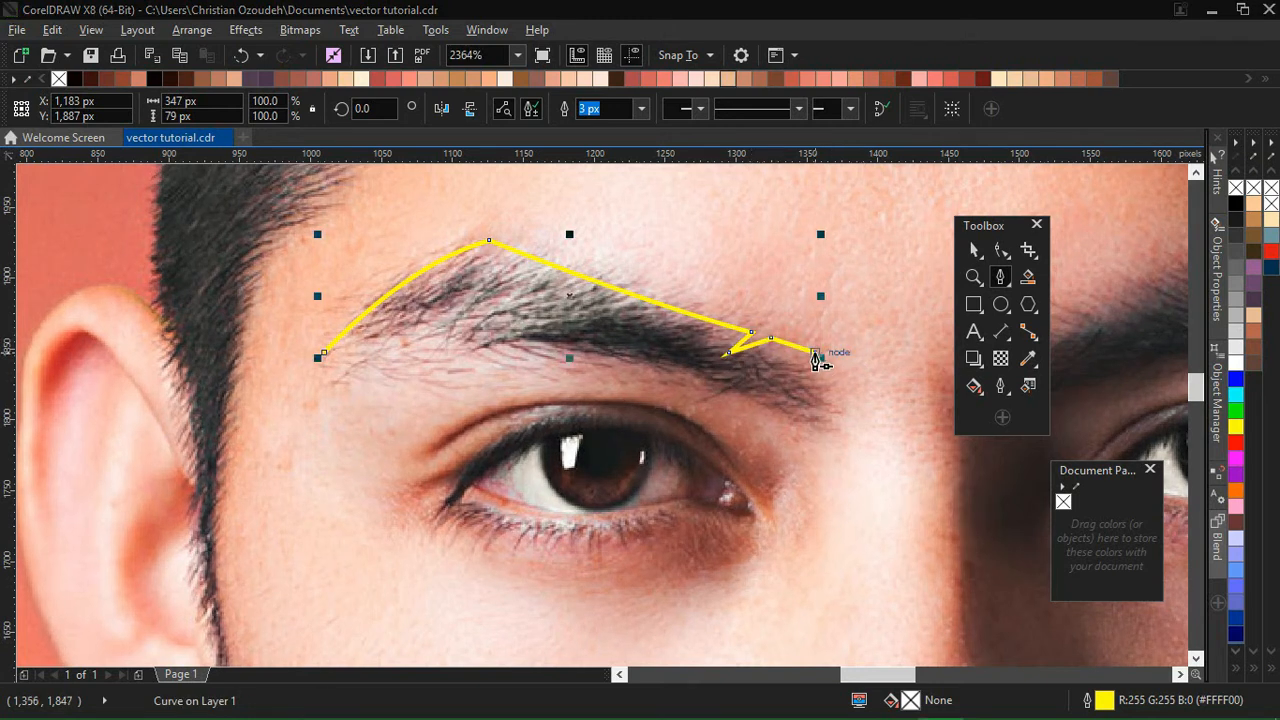
{"action": "left_click", "coordinate": [771, 378]}
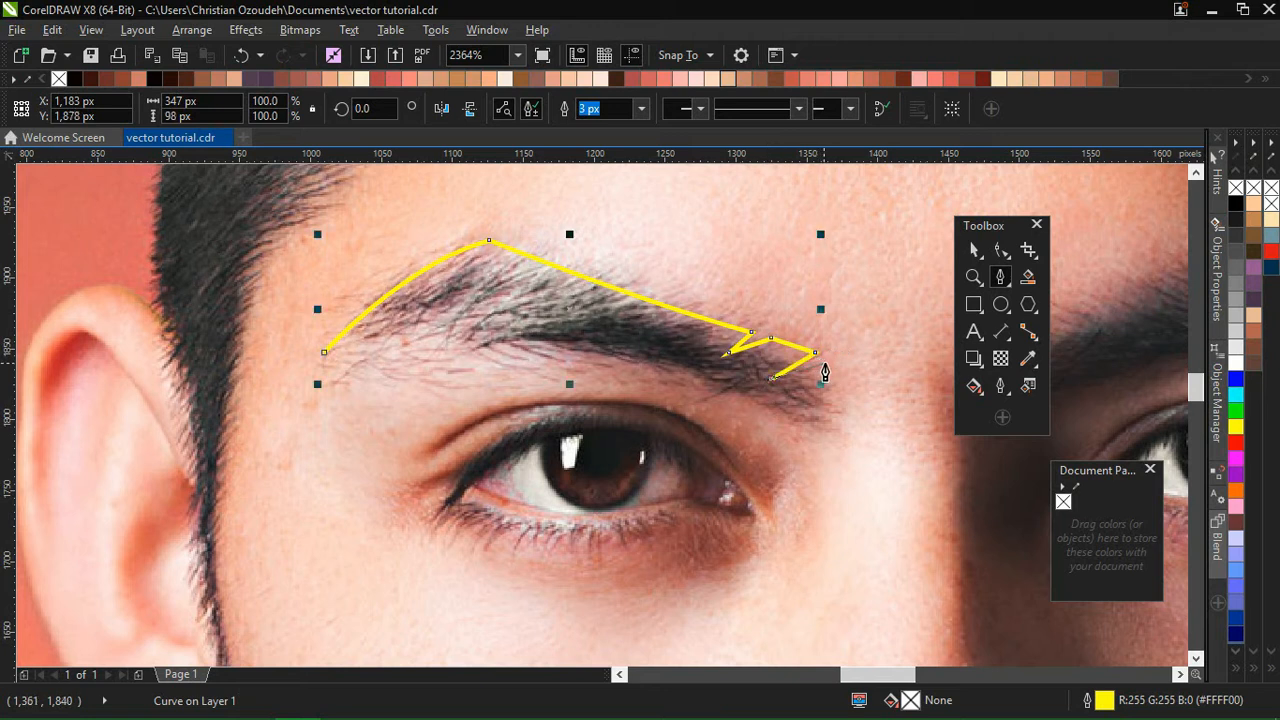
{"action": "left_click_drag", "start_coordinate": [828, 432], "coordinate": [834, 442]}
{"action": "left_click", "coordinate": [828, 431], "text": "alt"}
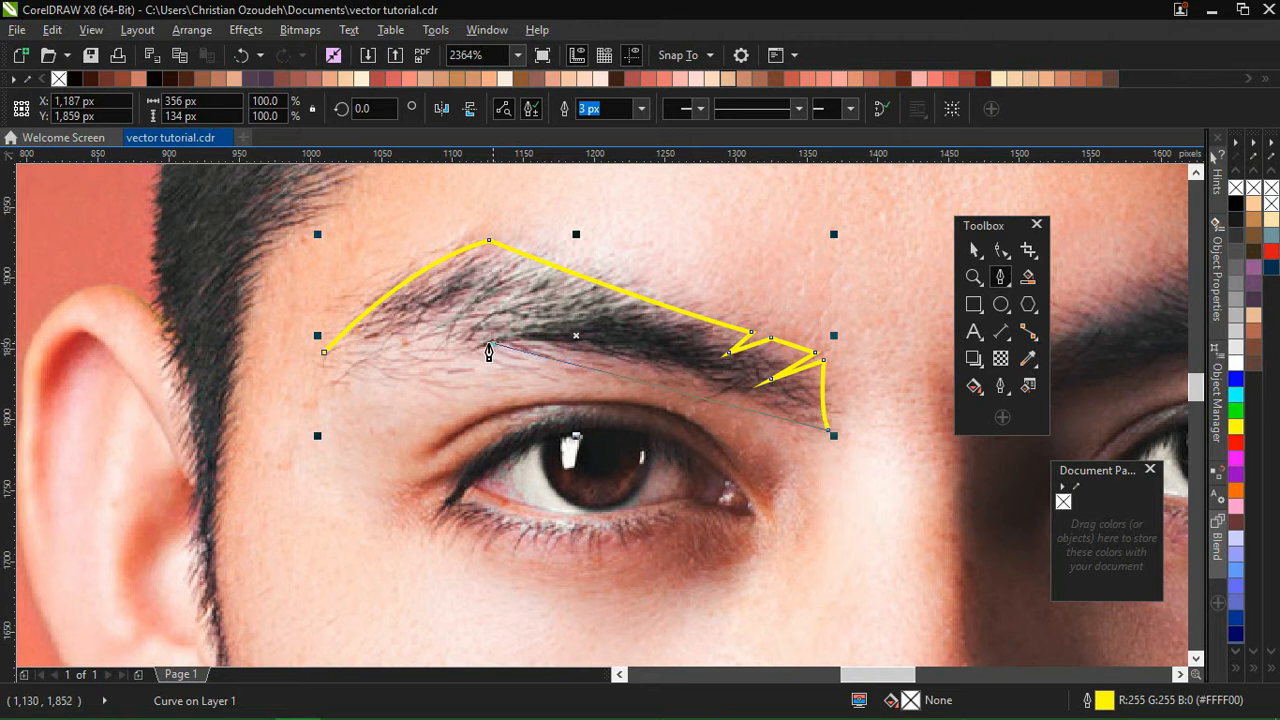
Step: Close the eyebrow outline along its lower edge and fill the shape with dark brown #5E4139
{"action": "mouse_move", "coordinate": [493, 344]}
{"action": "left_mouse_down"}
{"action": "mouse_move", "coordinate": [377, 338]}
{"action": "mouse_move", "coordinate": [491, 352]}
{"action": "left_mouse_up"}
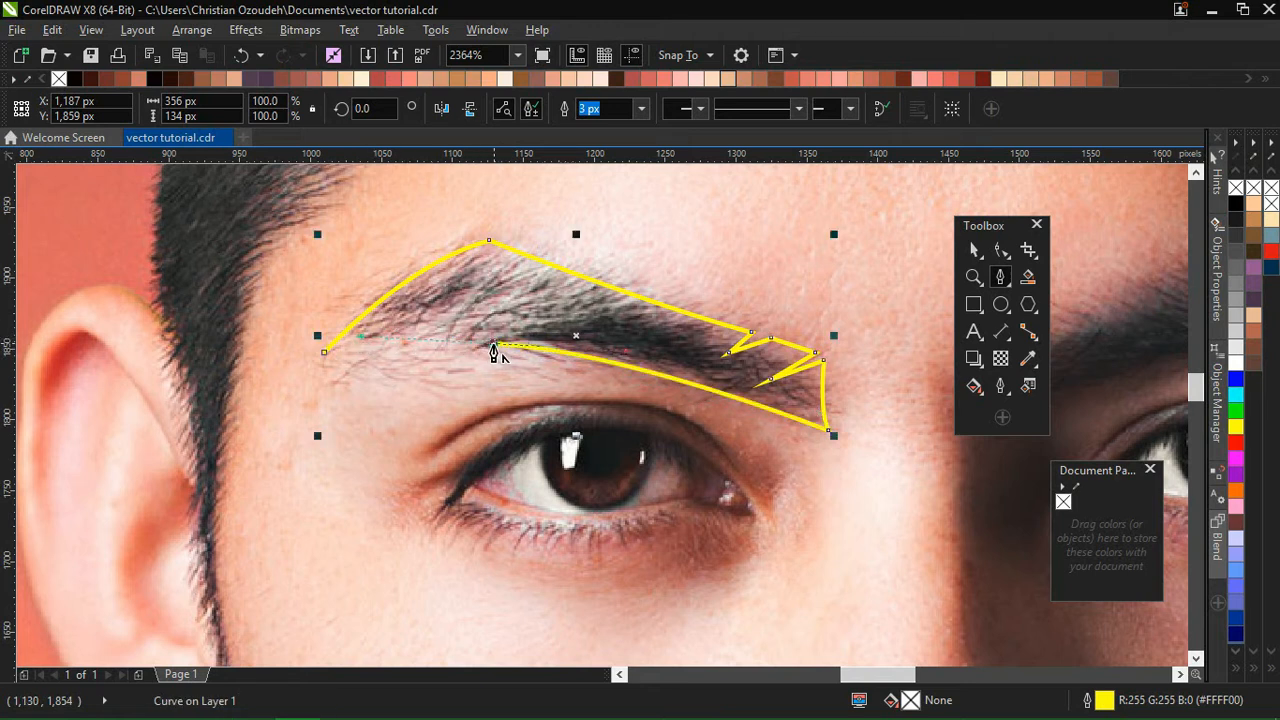
{"action": "left_click", "coordinate": [324, 352]}
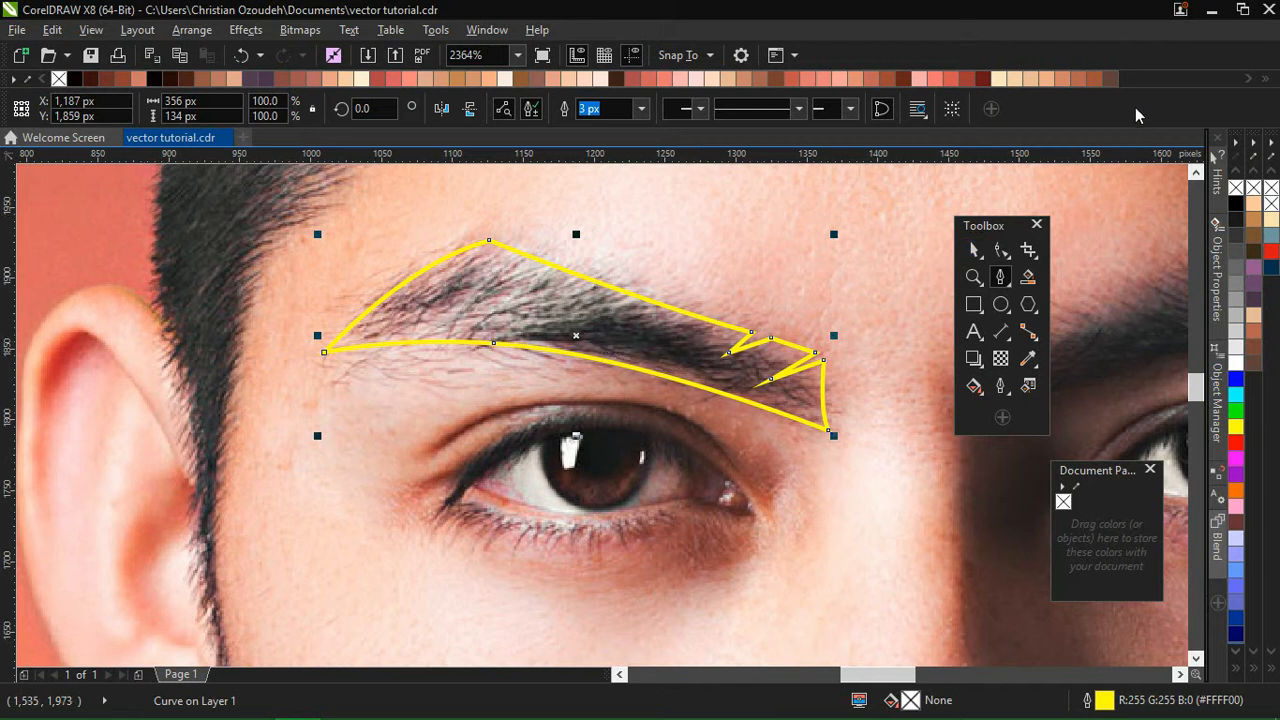
{"action": "left_click", "coordinate": [1110, 79]}
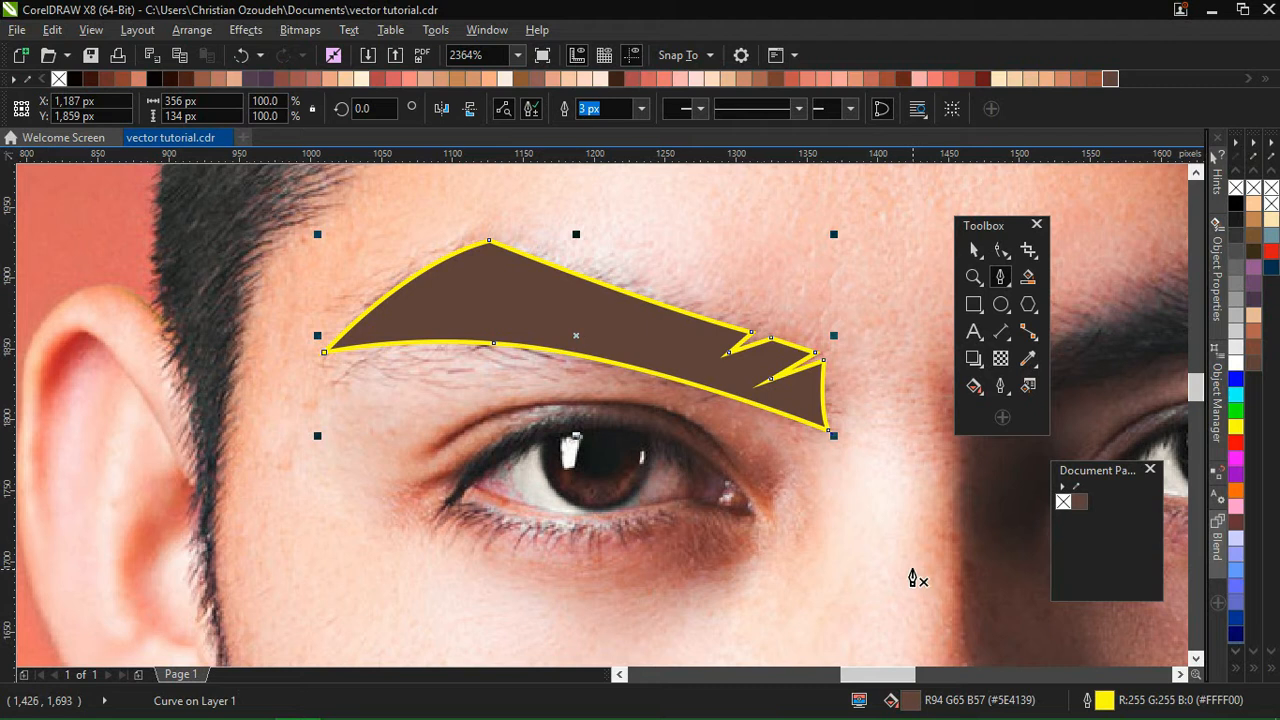
Step: Trace the upper edge of the eyelid crease below the eyebrow with the Pen tool, from the outer end to the inner eye corner
{"action": "left_click", "coordinate": [974, 277]}
{"action": "left_click_drag", "start_coordinate": [433, 359], "coordinate": [809, 594]}
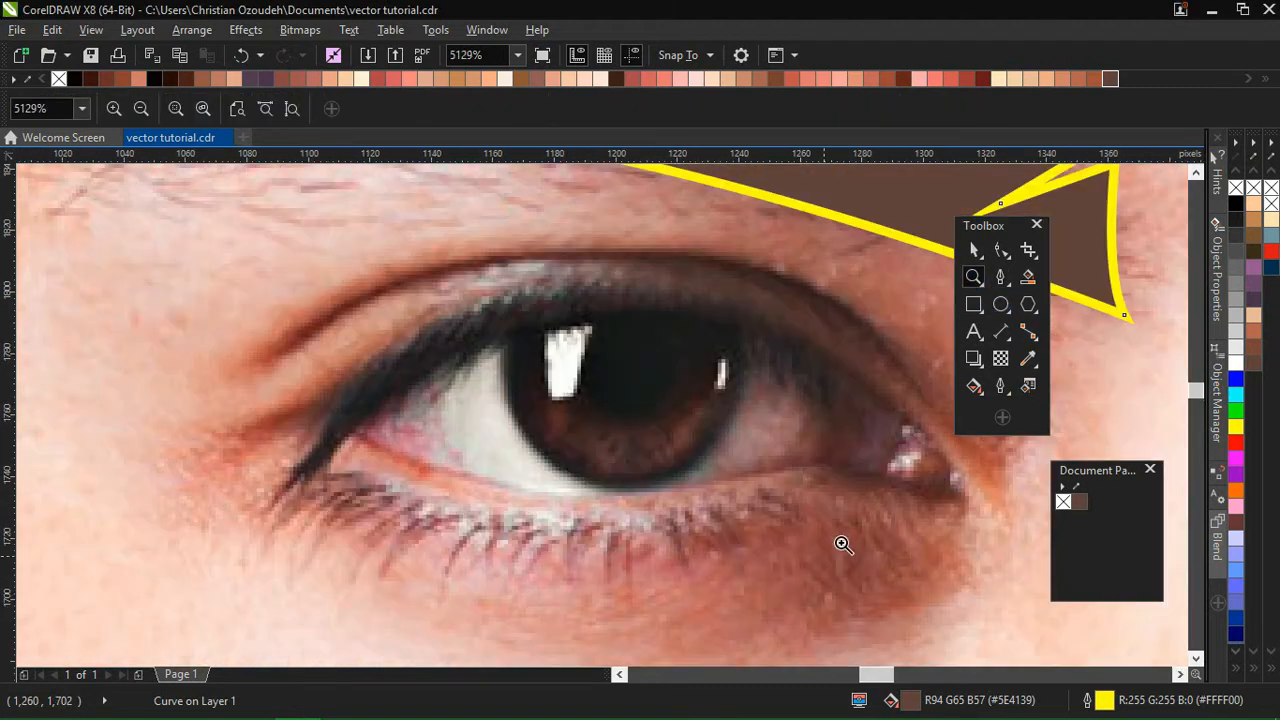
{"action": "left_click", "coordinate": [1001, 278]}
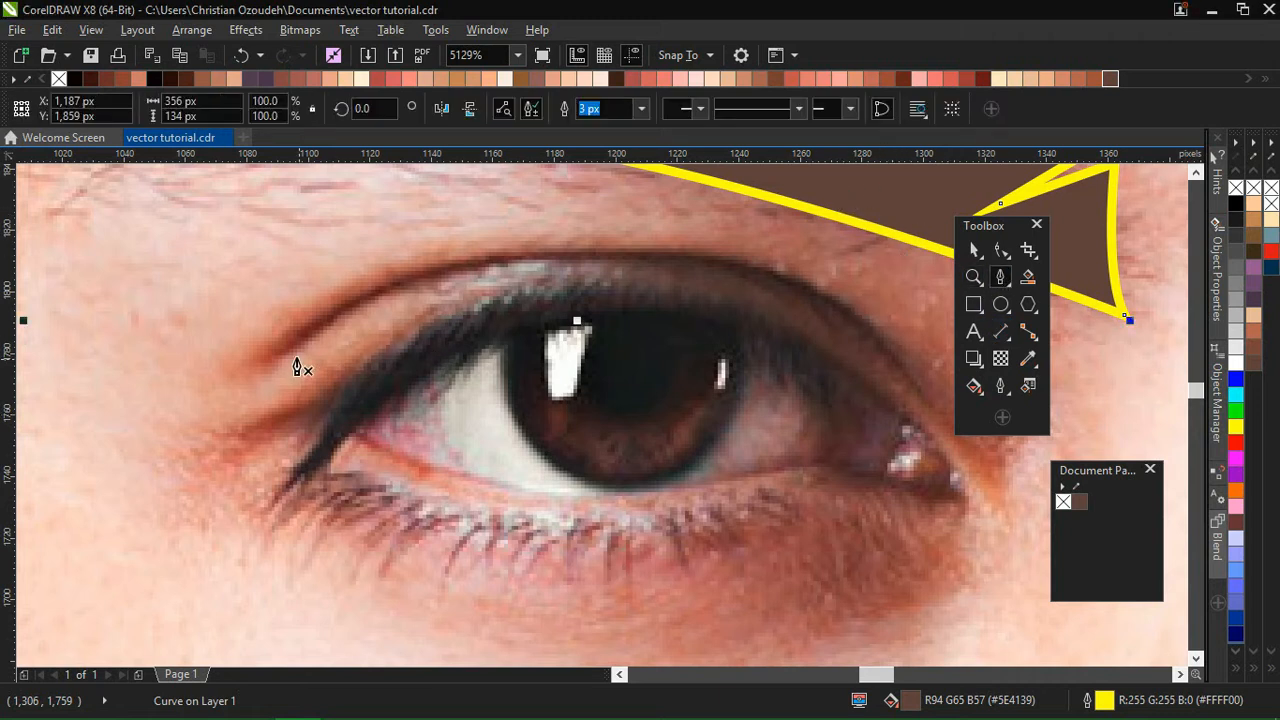
{"action": "left_click", "coordinate": [256, 372]}
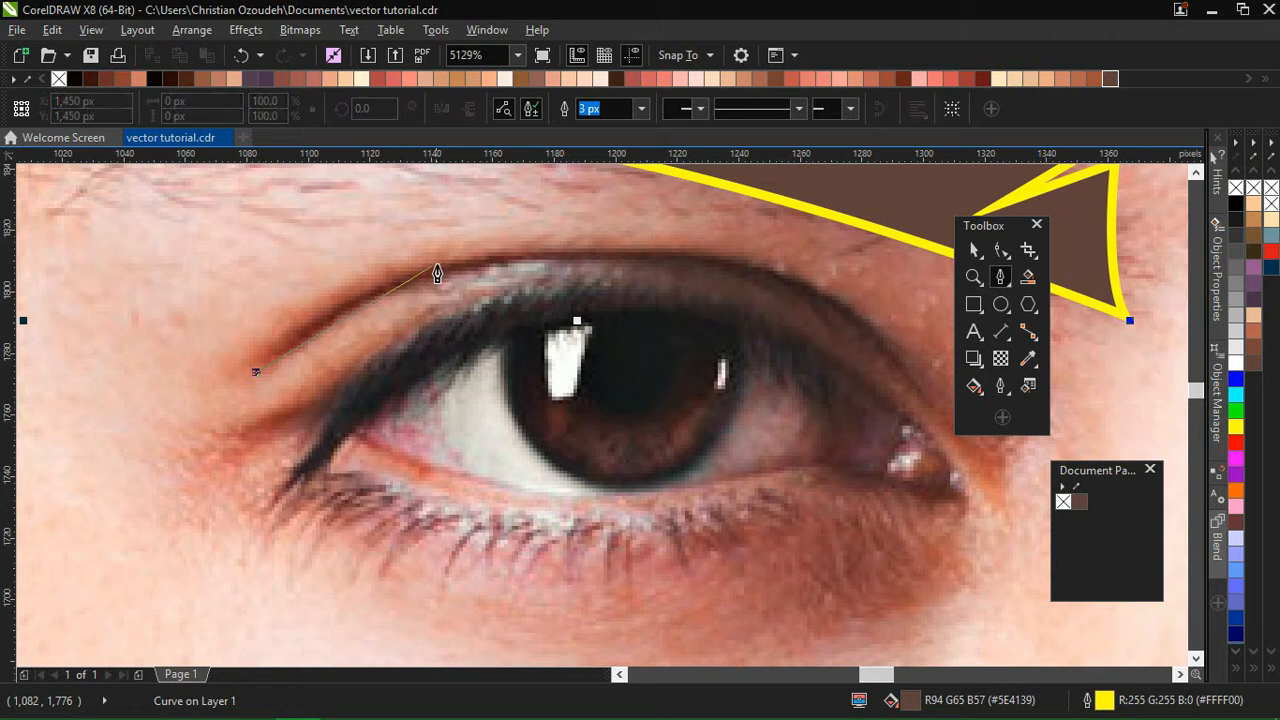
{"action": "left_click_drag", "start_coordinate": [462, 260], "coordinate": [607, 242]}
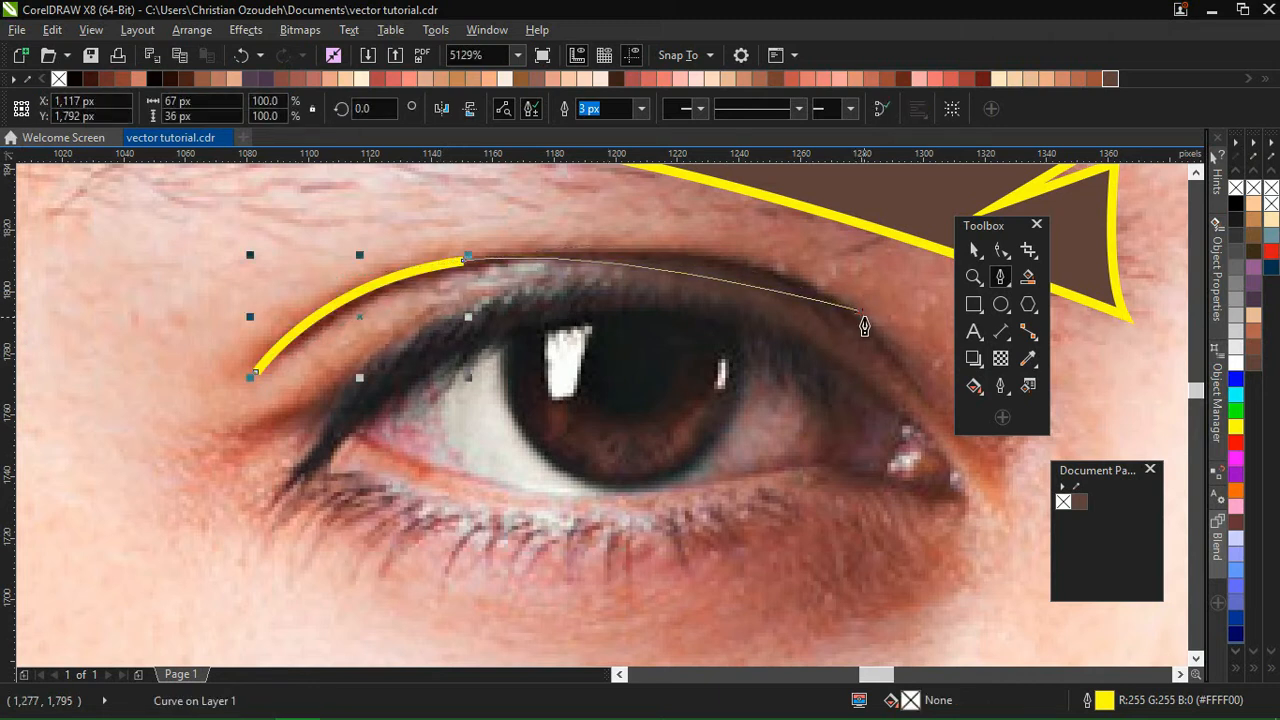
{"action": "left_click_drag", "start_coordinate": [862, 310], "coordinate": [948, 380]}
{"action": "double_click", "coordinate": [858, 320]}
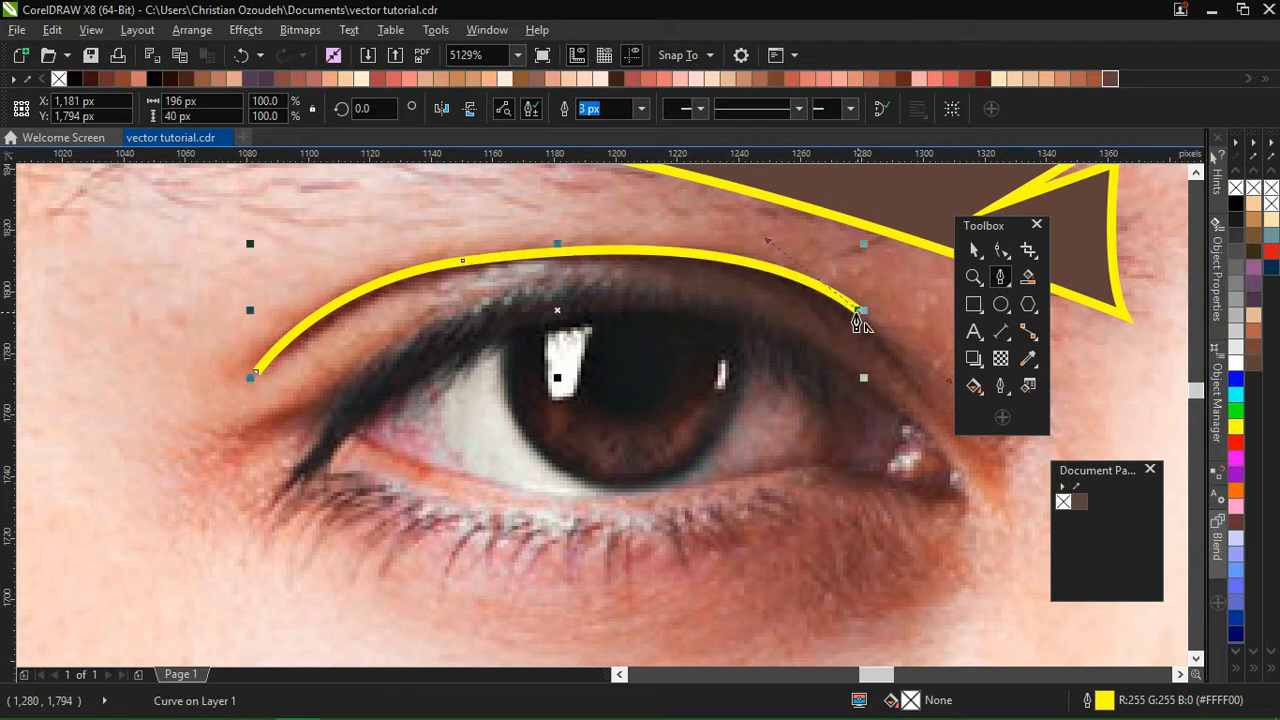
{"action": "left_click", "coordinate": [859, 312]}
{"action": "left_click", "coordinate": [950, 430]}
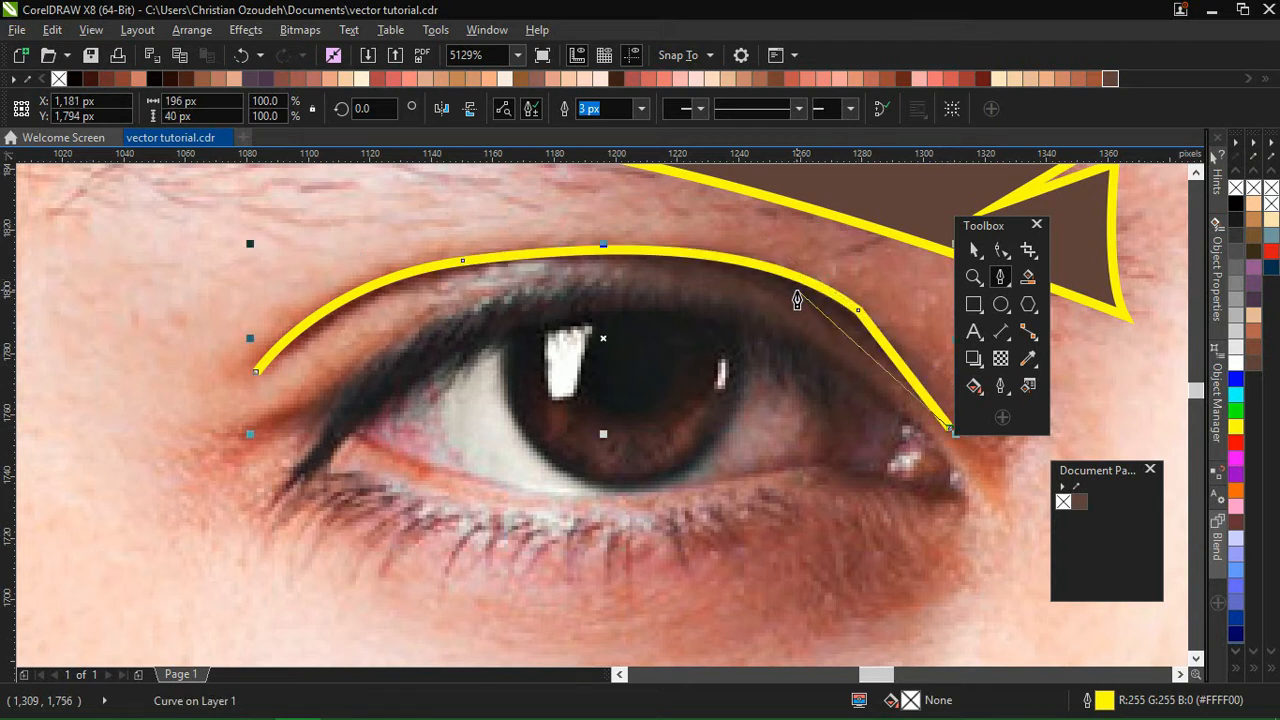
Step: Close the eyelid crease outline along its lower edge with the Pen tool and fill the shape with dark brown #5E4139
{"action": "left_click_drag", "start_coordinate": [800, 296], "coordinate": [400, 296]}
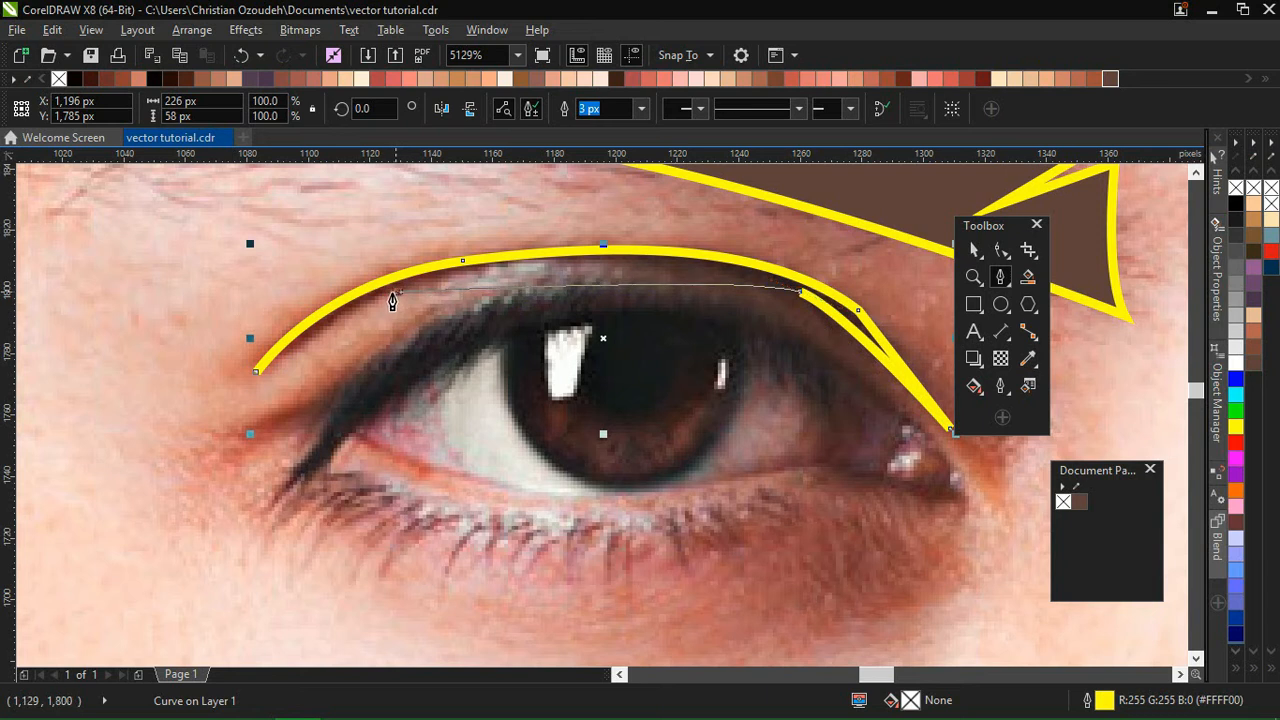
{"action": "double_click", "coordinate": [400, 296]}
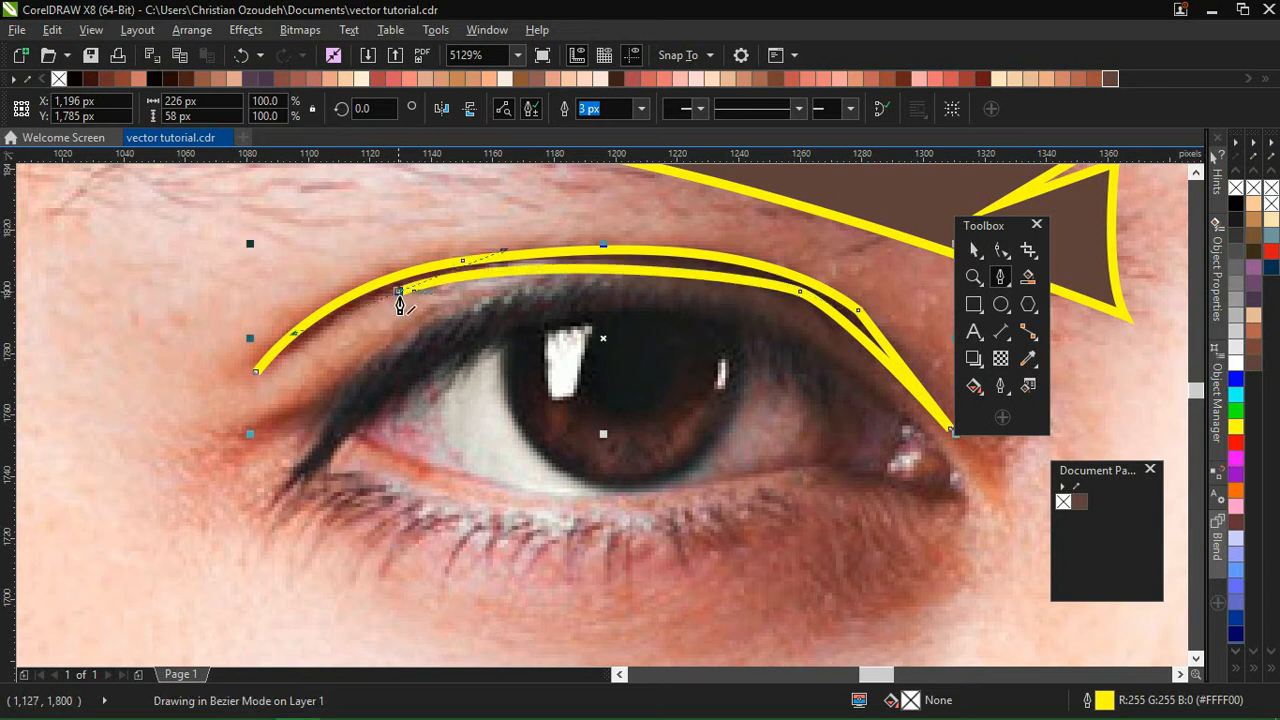
{"action": "left_click", "coordinate": [257, 374]}
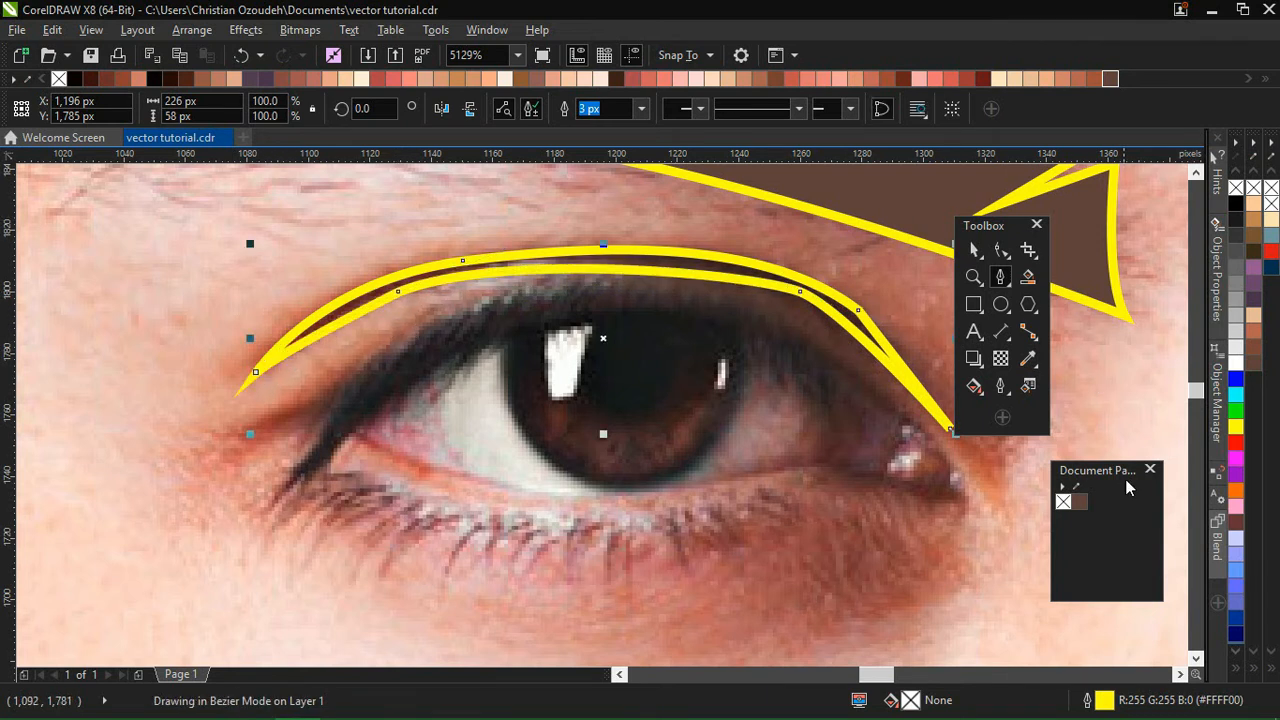
{"action": "left_click_drag", "start_coordinate": [878, 677], "coordinate": [890, 684]}
{"action": "left_click", "coordinate": [819, 499]}
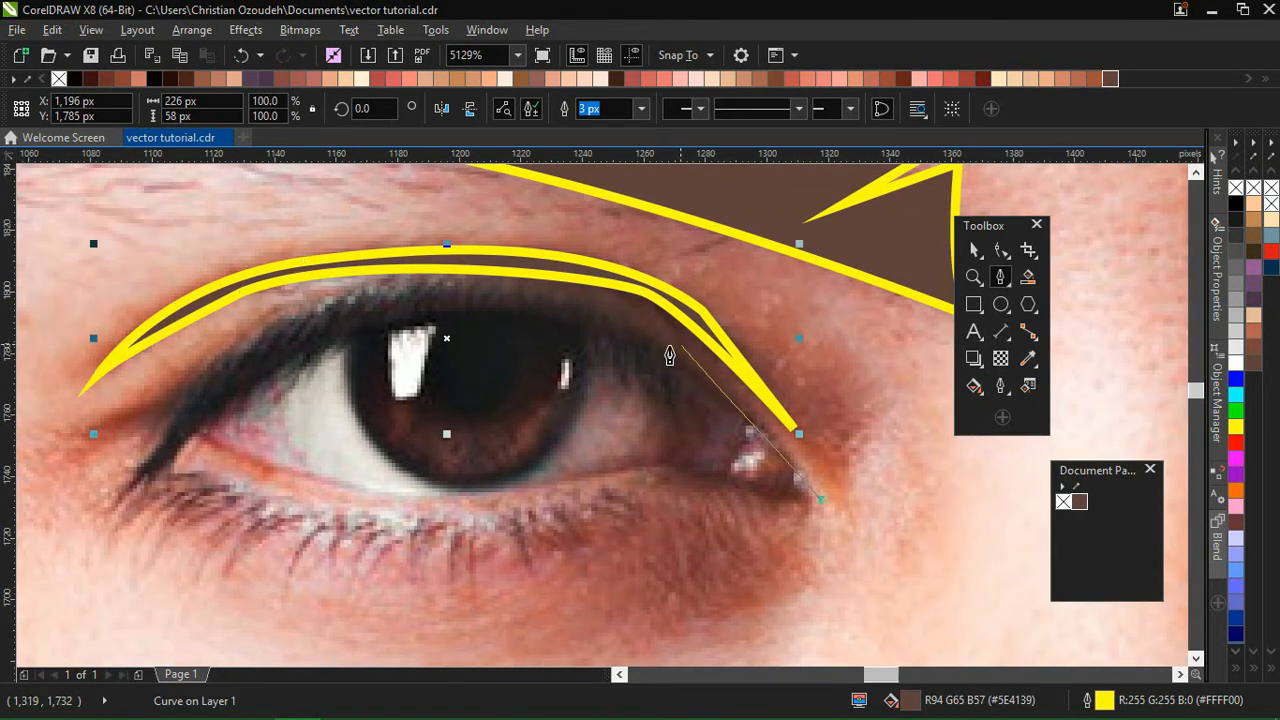
{"action": "left_click_drag", "start_coordinate": [625, 328], "coordinate": [567, 322]}
{"action": "key", "text": "Escape"}
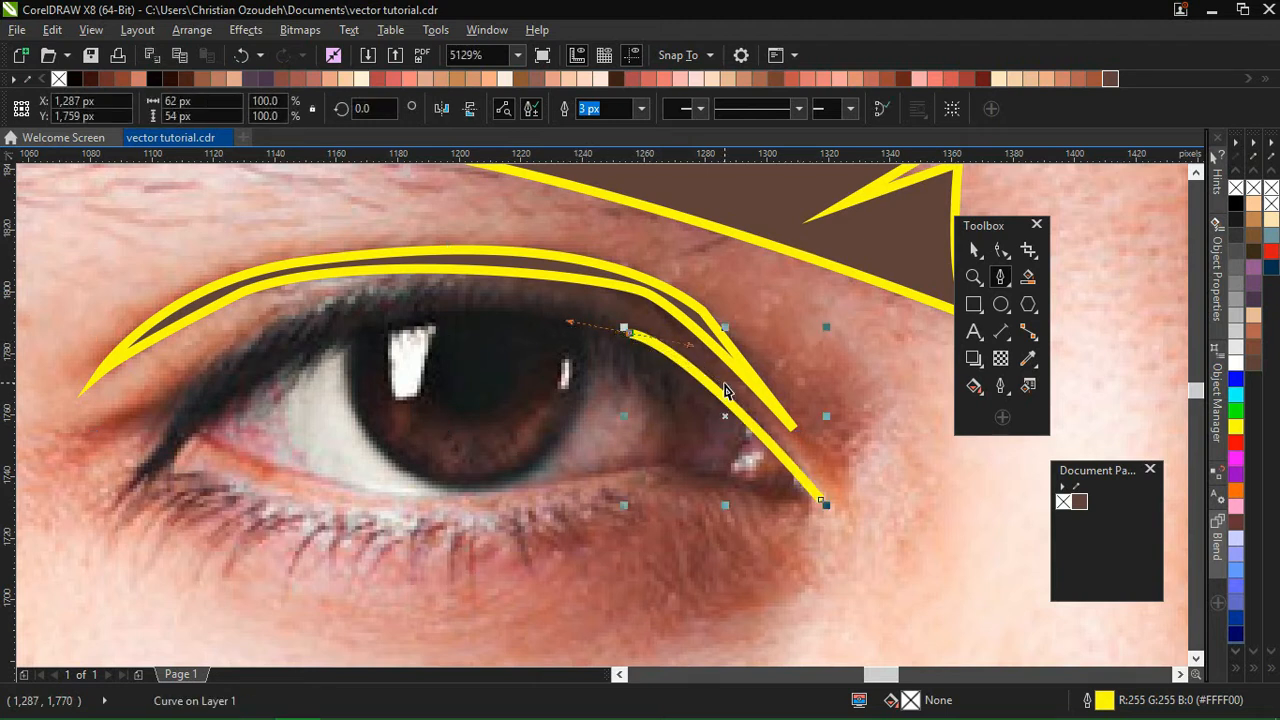
{"action": "key", "text": "ctrl+z"}
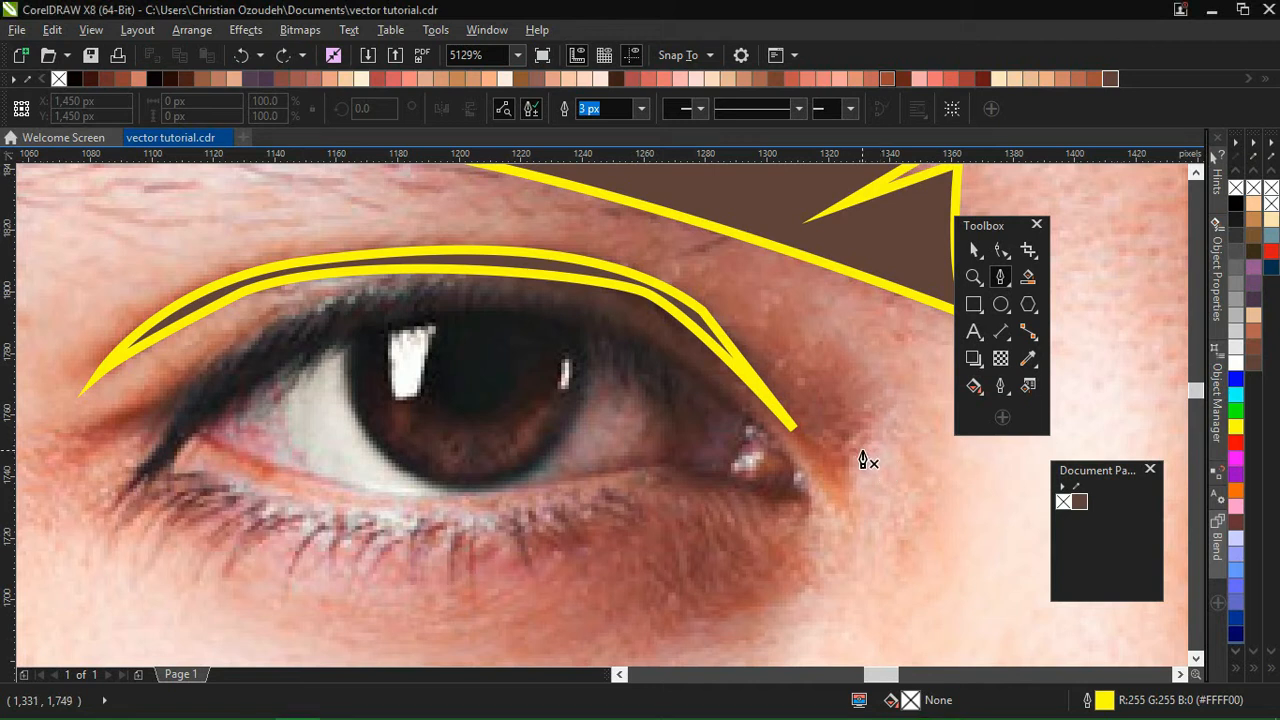
Step: Trace the lower edge of the upper lash line with the Pen tool, from the inner eye corner to the outer tip, about 229 px wide
{"action": "left_click", "coordinate": [800, 470]}
{"action": "left_click_drag", "start_coordinate": [614, 322], "coordinate": [580, 314]}
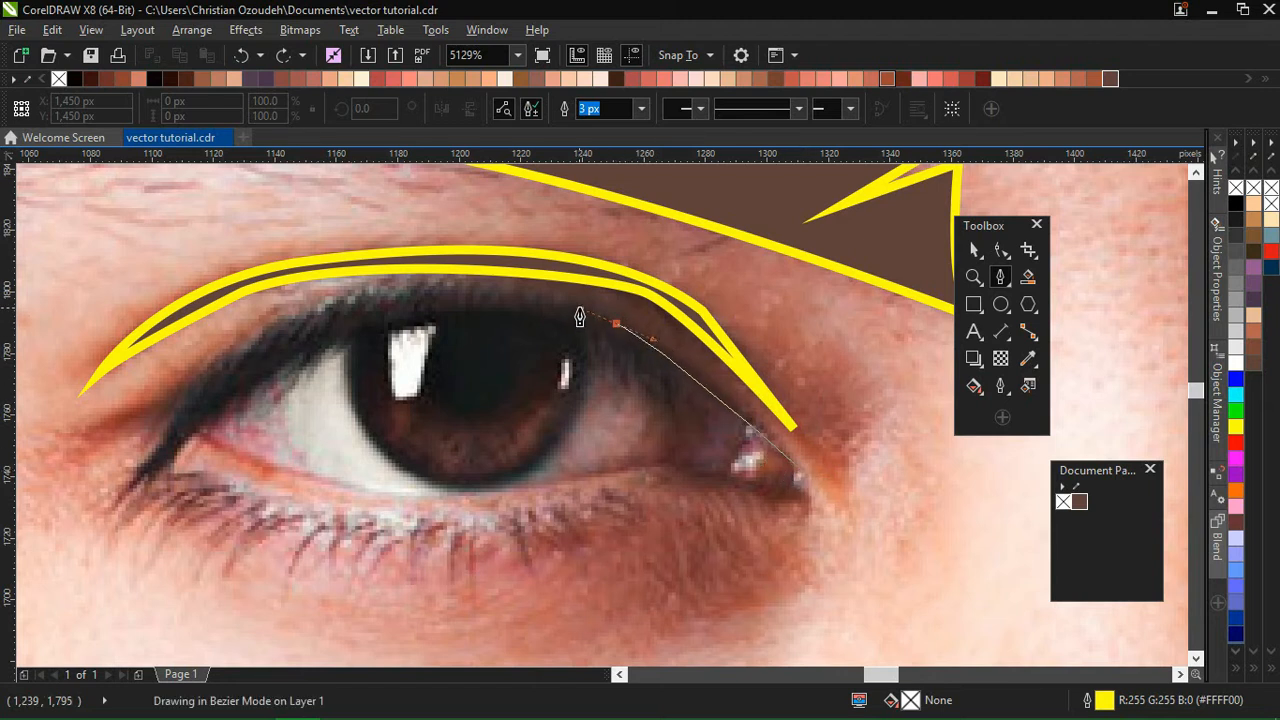
{"action": "left_click_drag", "start_coordinate": [326, 347], "coordinate": [272, 358]}
{"action": "mouse_move", "coordinate": [95, 453]}
{"action": "left_mouse_down"}
{"action": "mouse_move", "coordinate": [100, 465]}
{"action": "mouse_move", "coordinate": [30, 458]}
{"action": "left_mouse_up"}
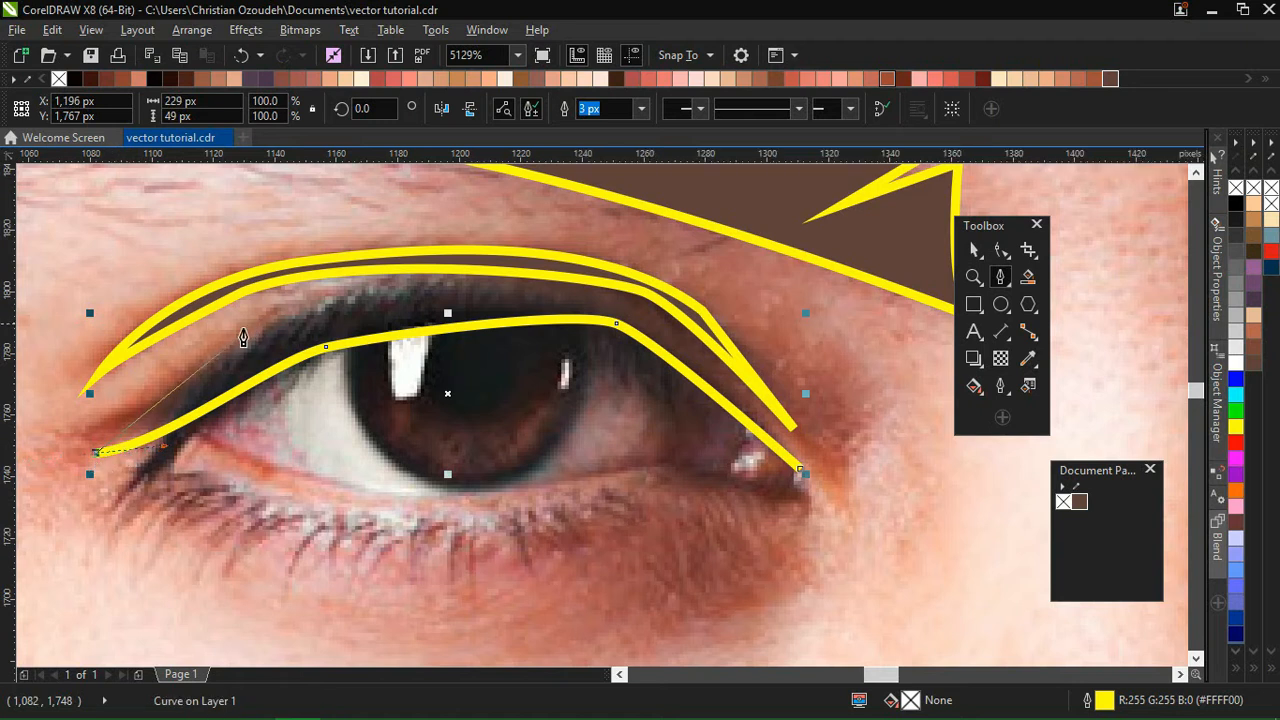
Step: Close the upper lash line outline along its upper edge back to the inner eye corner and fill it with dark brown #5E4139
{"action": "left_click_drag", "start_coordinate": [209, 348], "coordinate": [249, 288]}
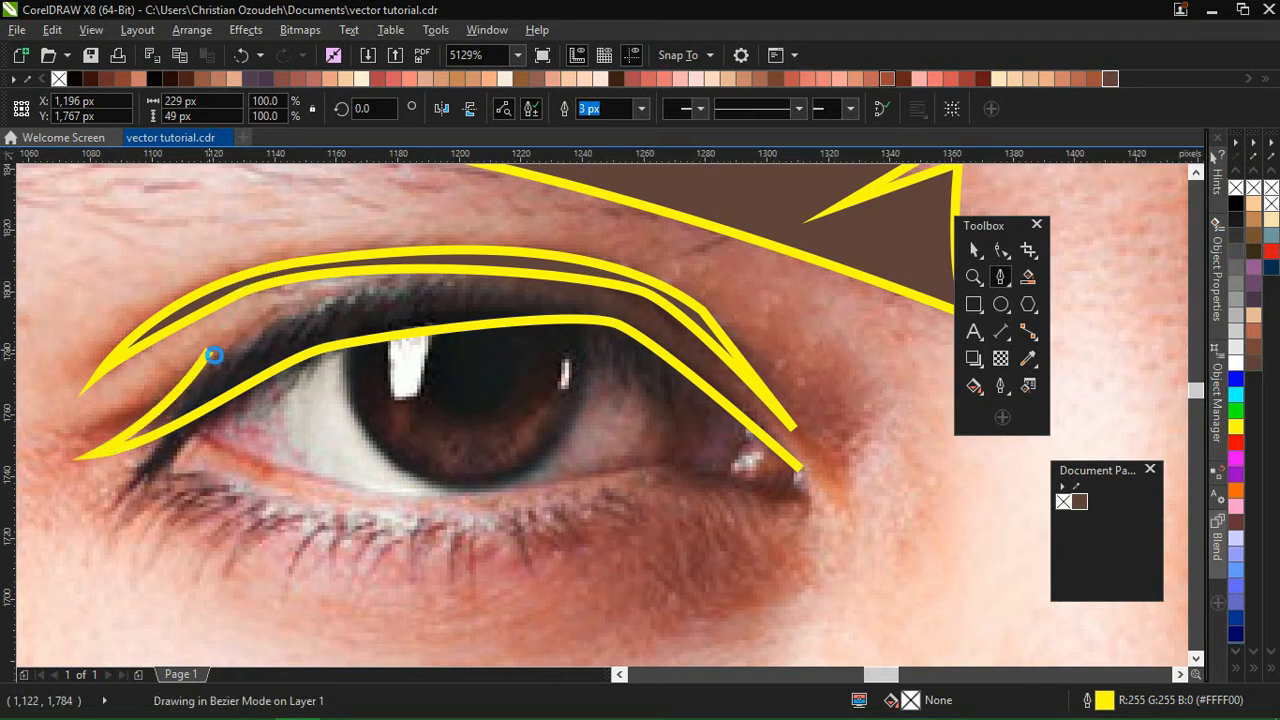
{"action": "left_click", "coordinate": [208, 350], "text": "alt"}
{"action": "left_click_drag", "start_coordinate": [402, 291], "coordinate": [508, 281]}
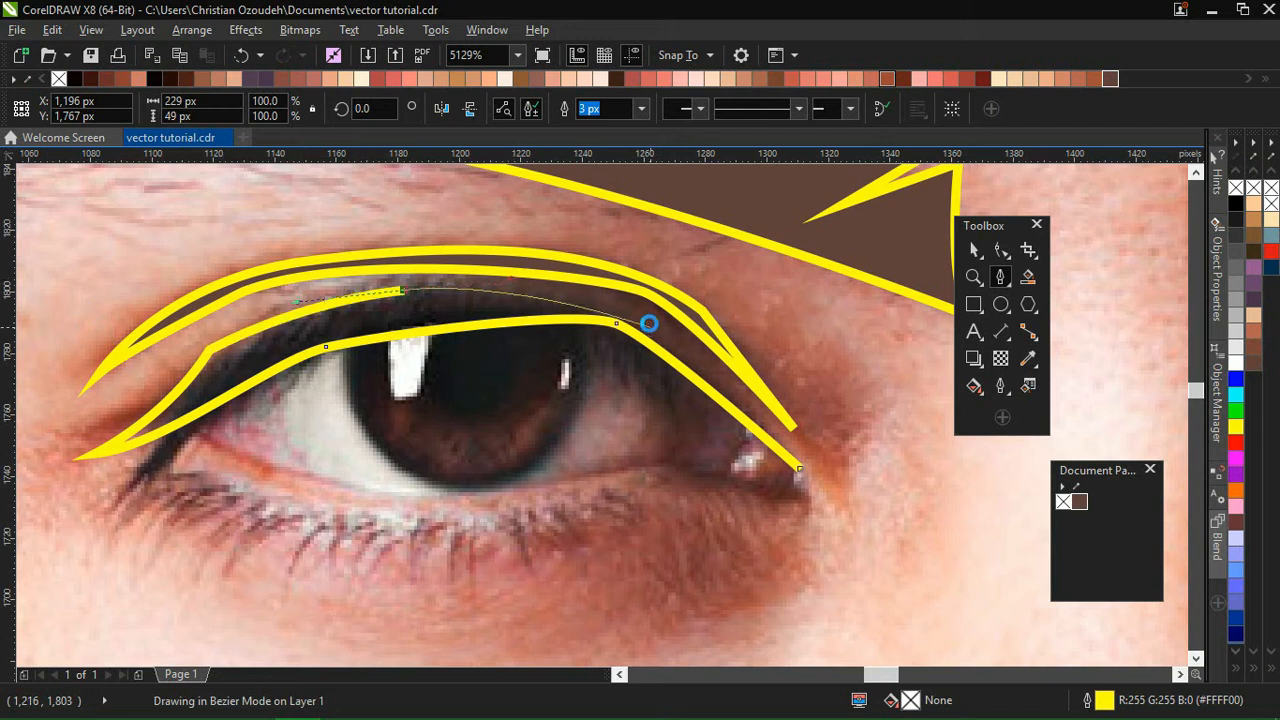
{"action": "left_click_drag", "start_coordinate": [640, 317], "coordinate": [663, 332]}
{"action": "left_click", "coordinate": [802, 470]}
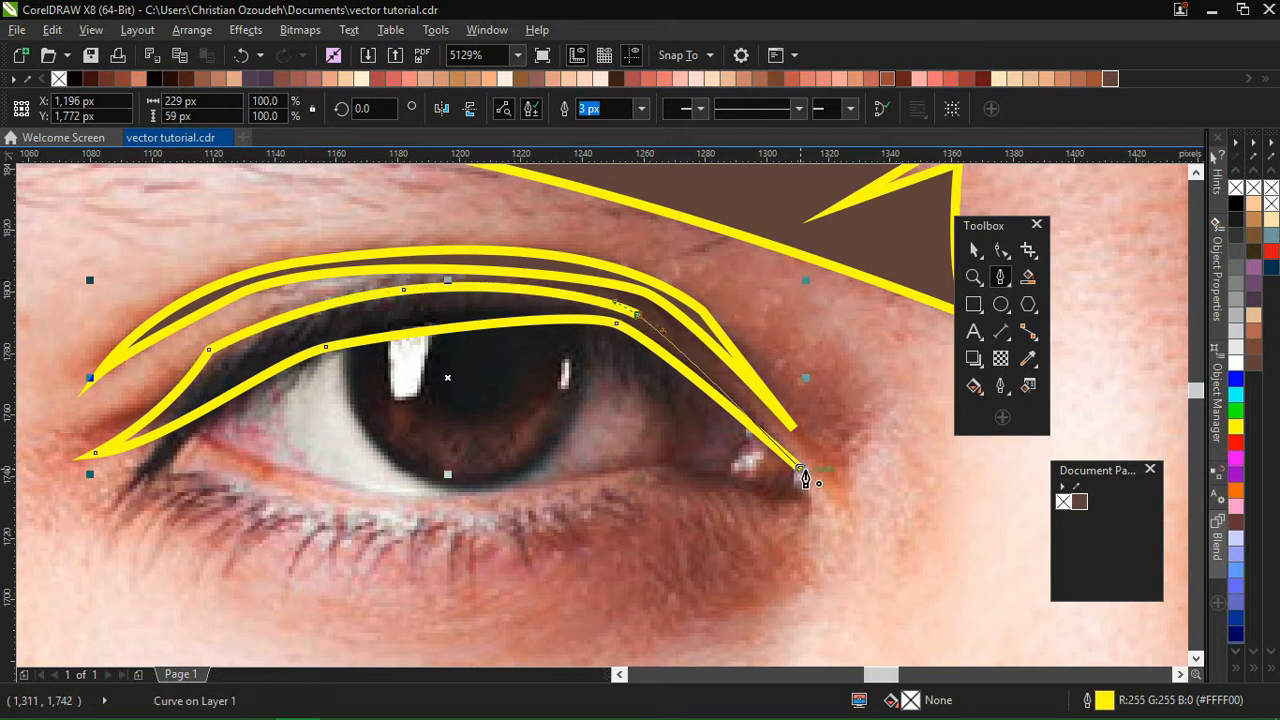
{"action": "left_click_drag", "start_coordinate": [802, 470], "coordinate": [825, 487]}
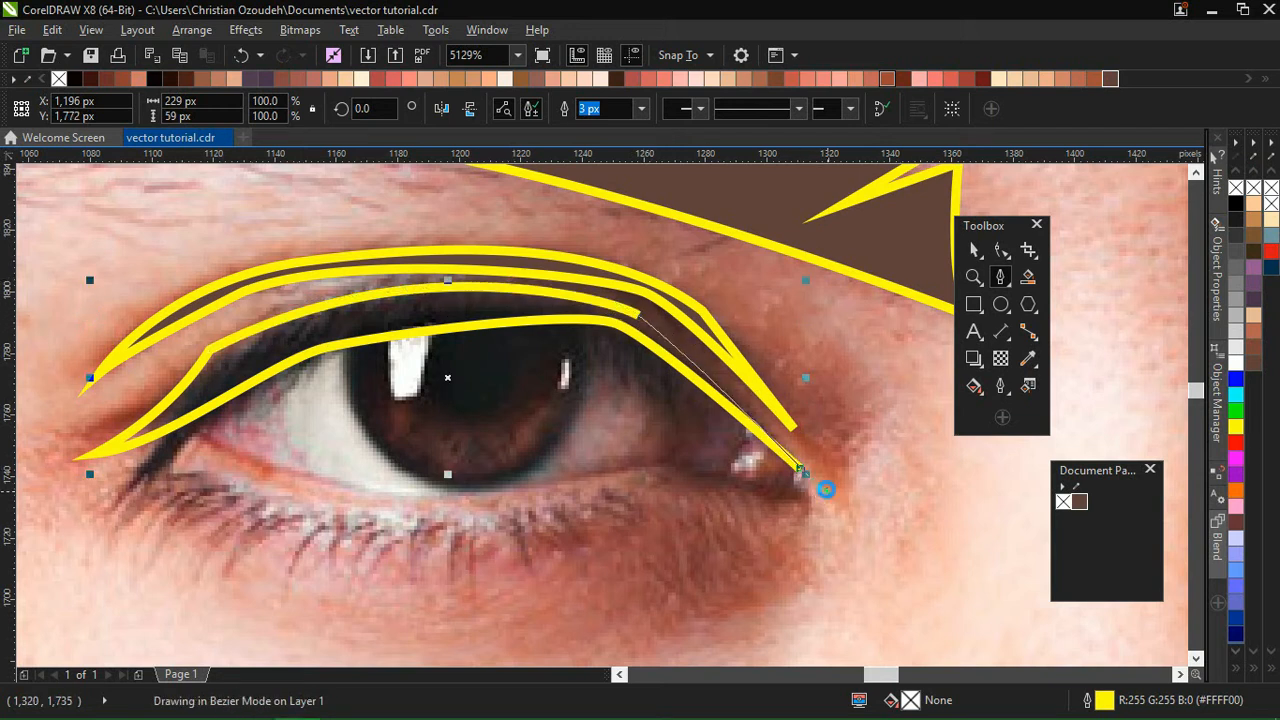
{"action": "left_click", "coordinate": [1078, 502]}
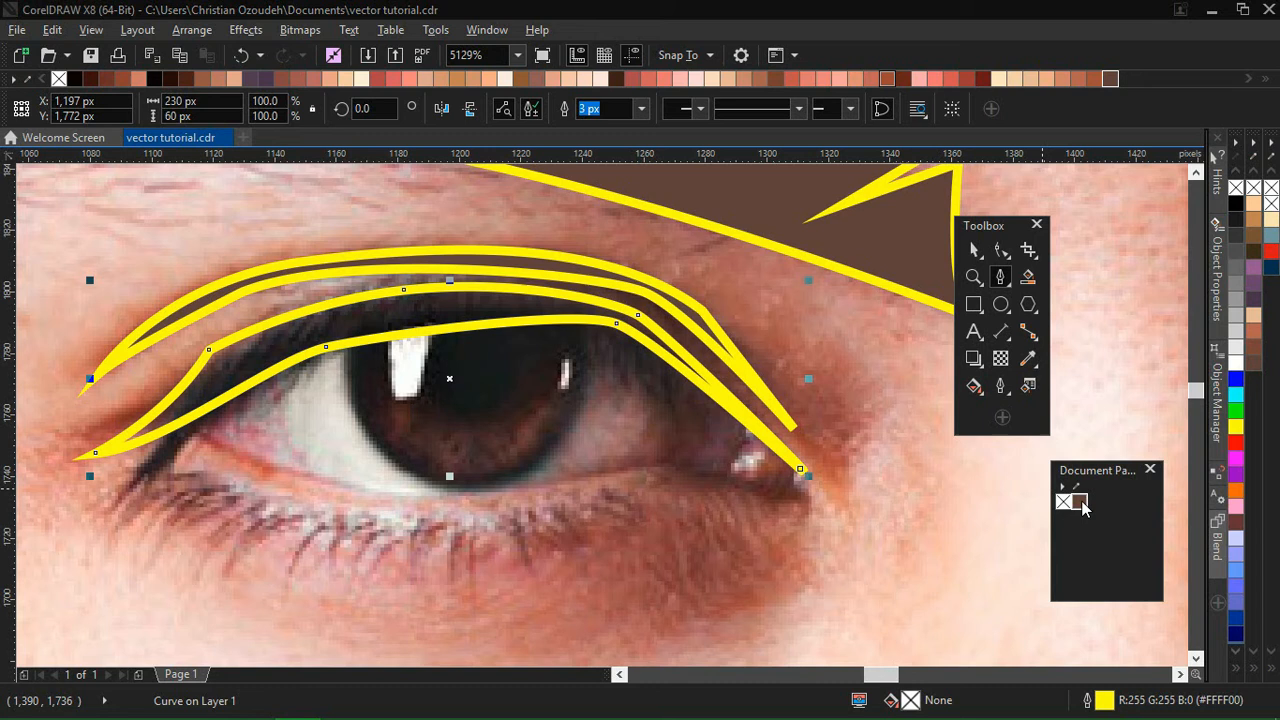
Step: Trace the upper edge of the lower lash line with the Pen tool, from the inner eye corner along the lower lid to the outer corner
{"action": "left_click", "coordinate": [802, 471]}
{"action": "left_click_drag", "start_coordinate": [800, 498], "coordinate": [775, 497]}
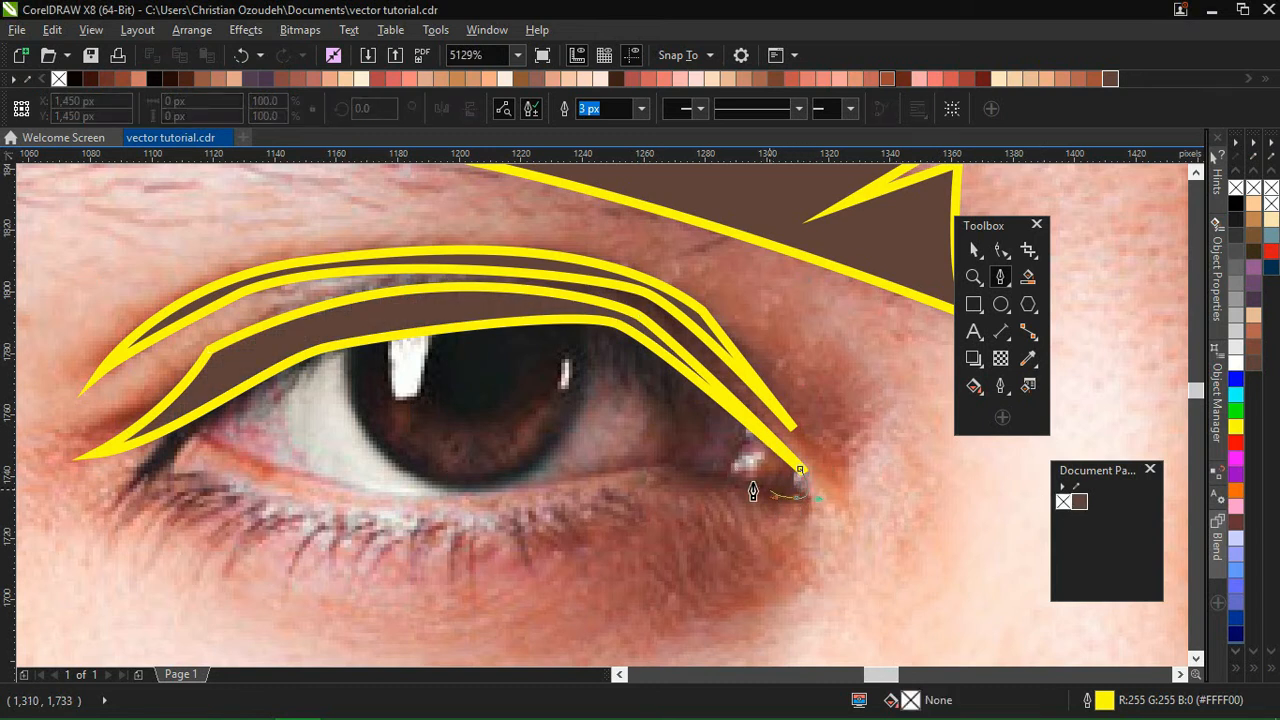
{"action": "left_click", "coordinate": [677, 462]}
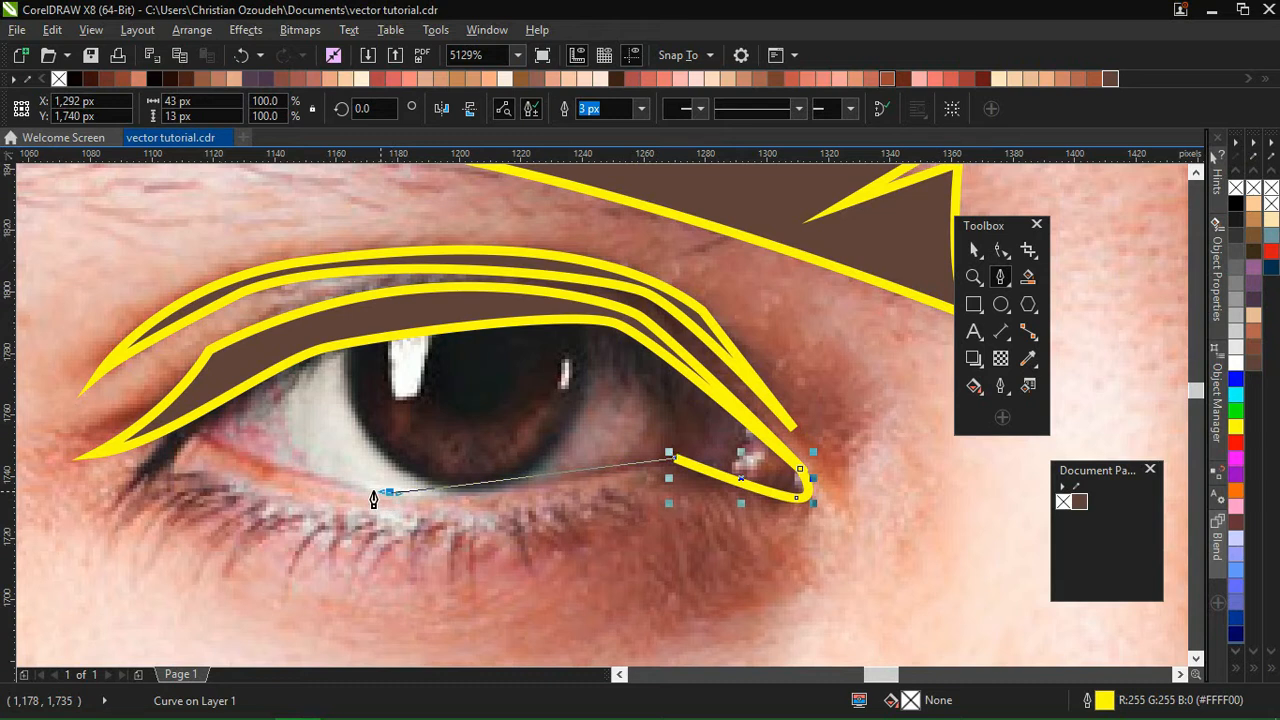
{"action": "left_click_drag", "start_coordinate": [388, 492], "coordinate": [238, 489]}
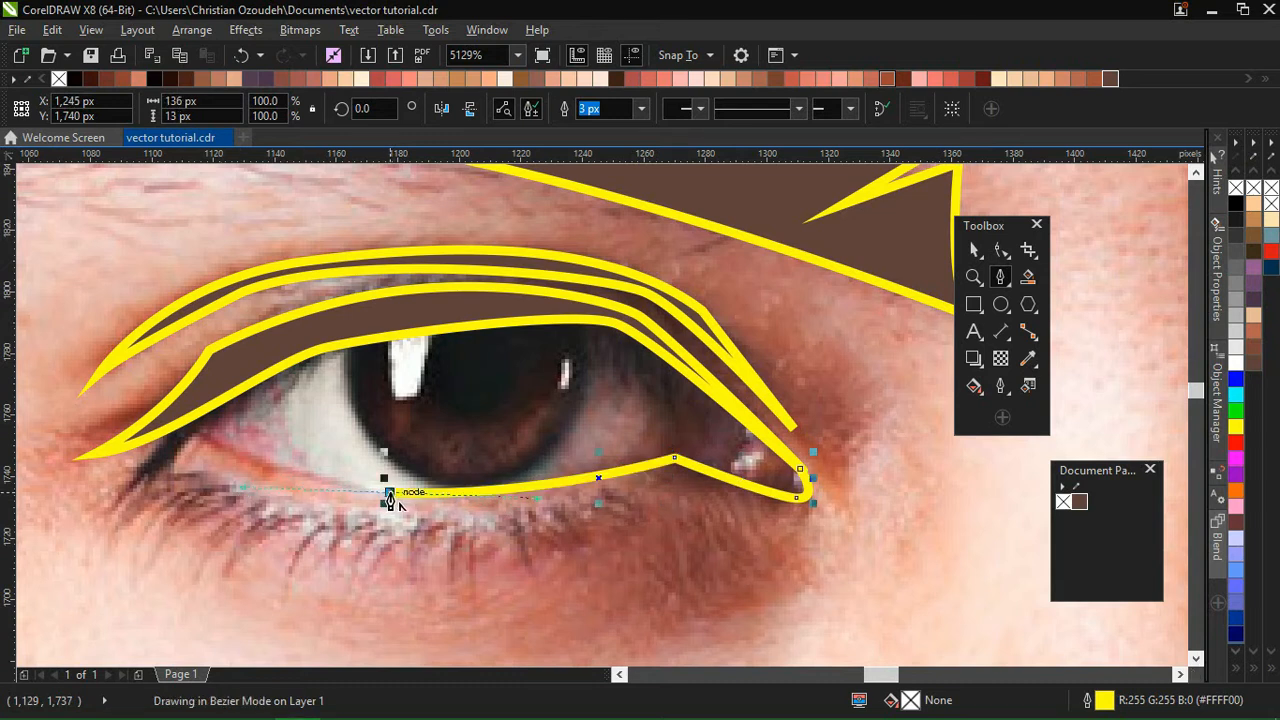
{"action": "left_click_drag", "start_coordinate": [180, 415], "coordinate": [125, 348]}
{"action": "left_click", "coordinate": [182, 414], "text": "alt"}
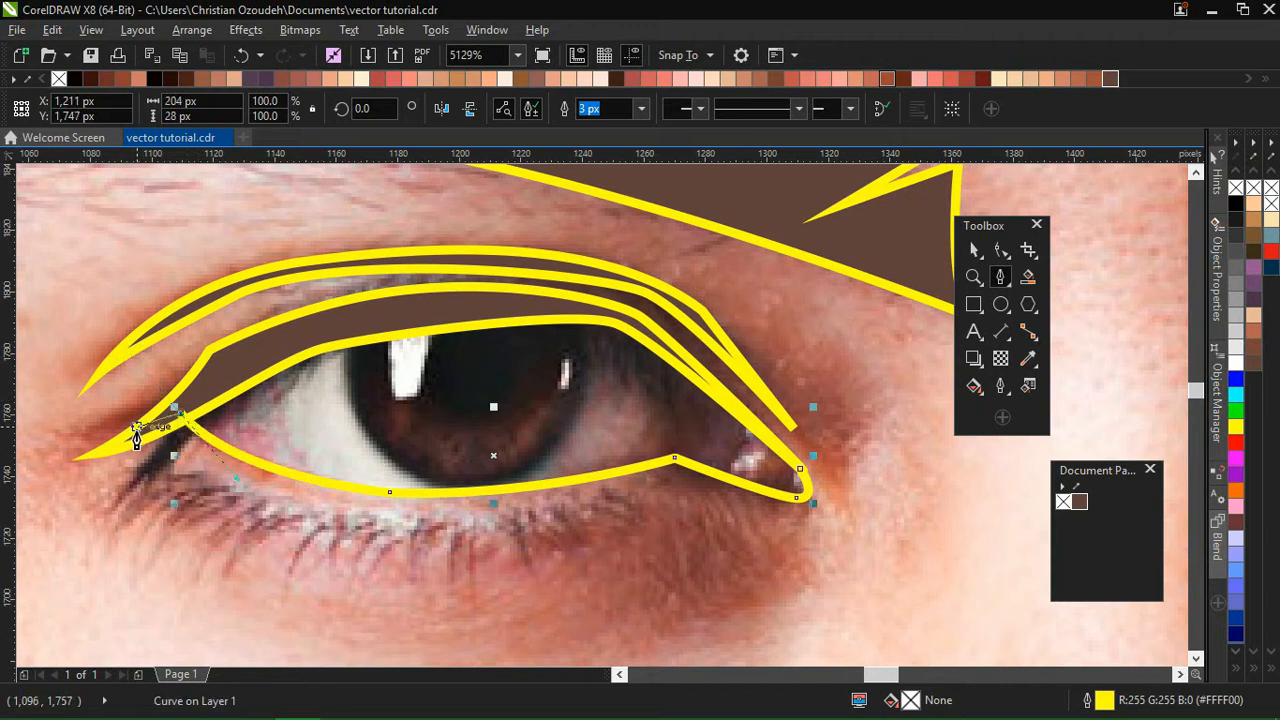
{"action": "left_click", "coordinate": [138, 440]}
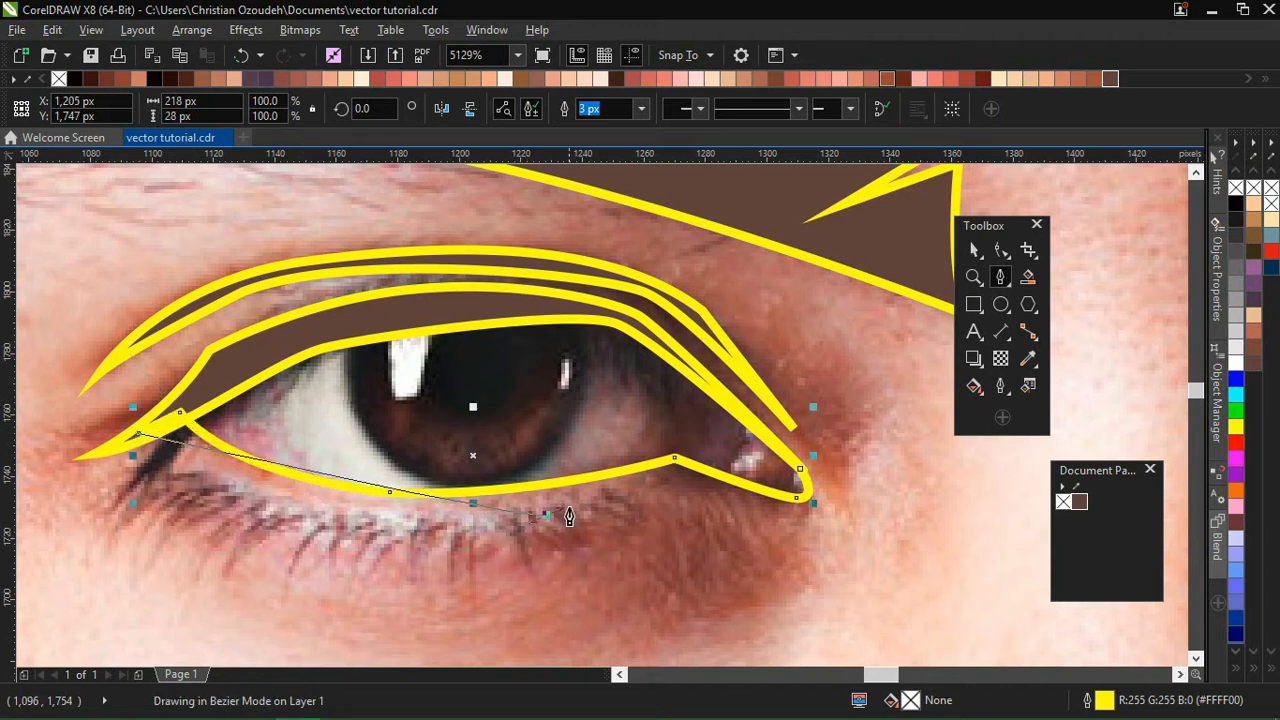
Step: Close the lower lash line outline along its lower edge back to the inner eye corner, making it about 221 px wide
{"action": "left_click_drag", "start_coordinate": [833, 502], "coordinate": [545, 525]}
{"action": "left_click", "coordinate": [684, 483]}
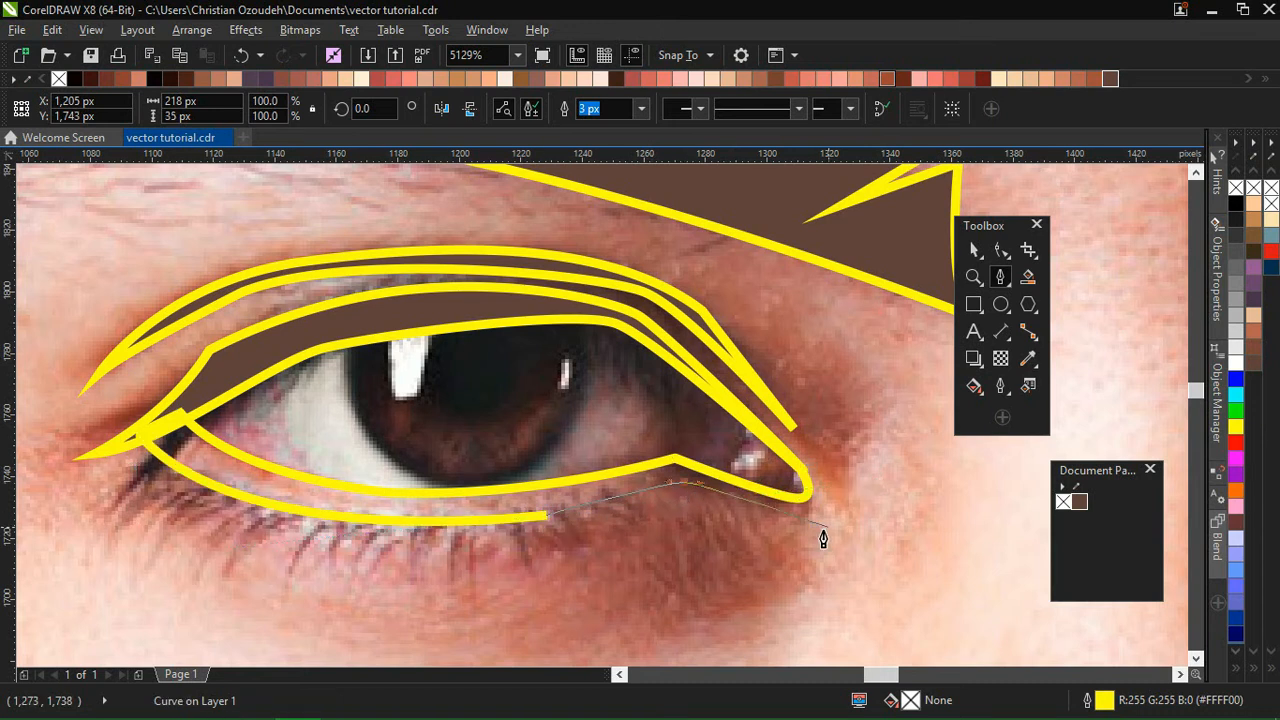
{"action": "left_click_drag", "start_coordinate": [811, 512], "coordinate": [813, 476]}
{"action": "left_click", "coordinate": [800, 470]}
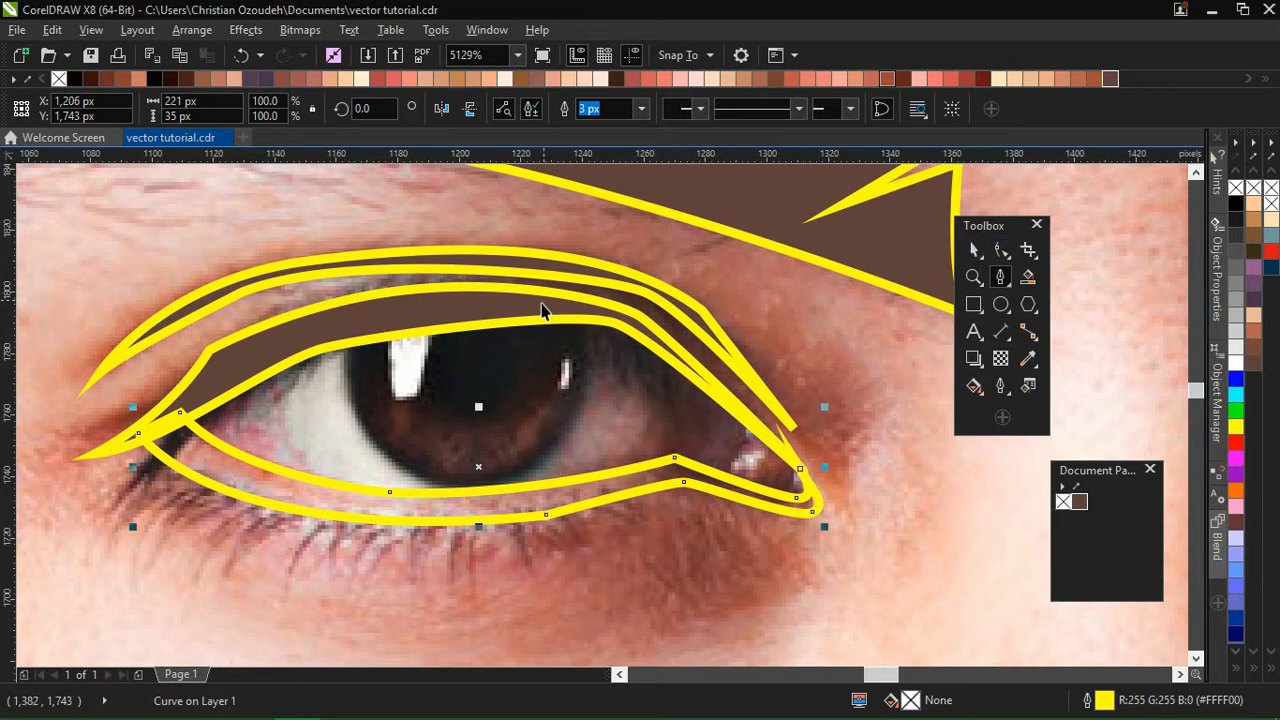
Step: Weld the lower lash line shape with the brown upper lash line shape into one eye outline
{"action": "left_click", "coordinate": [516, 320]}
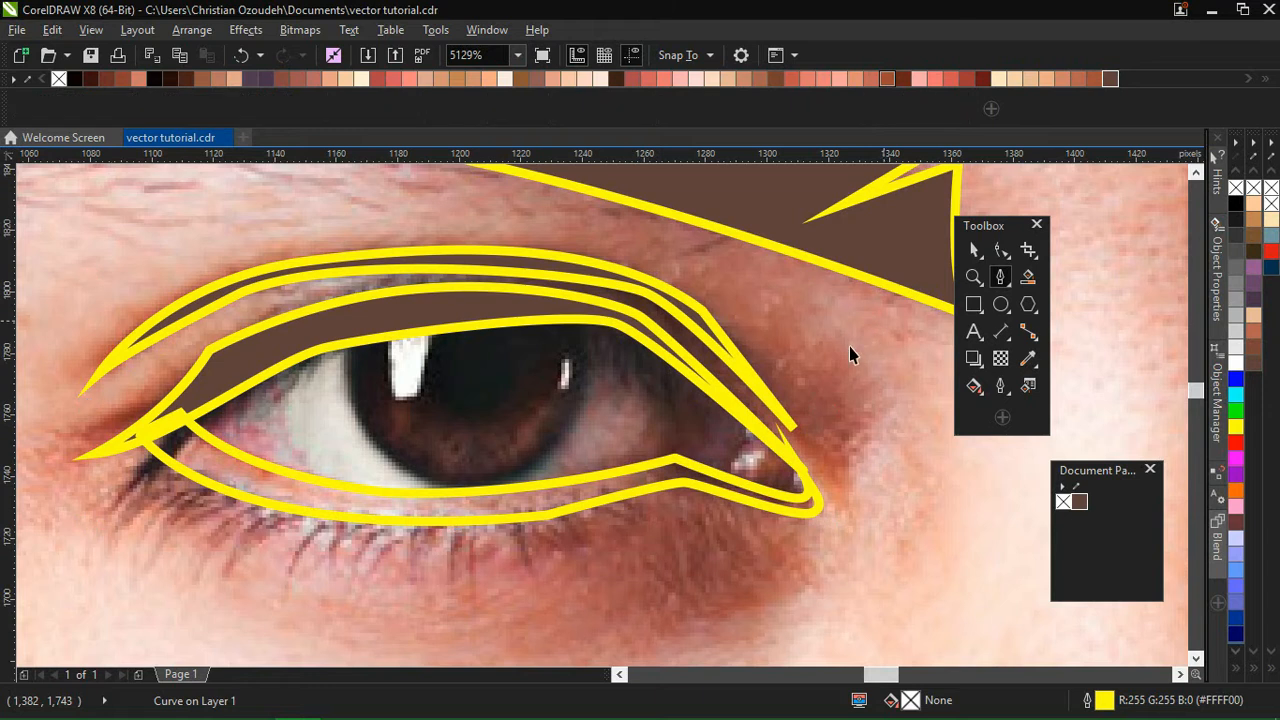
{"action": "key", "text": "space"}
{"action": "left_click", "coordinate": [540, 518]}
{"action": "left_click", "coordinate": [540, 518]}
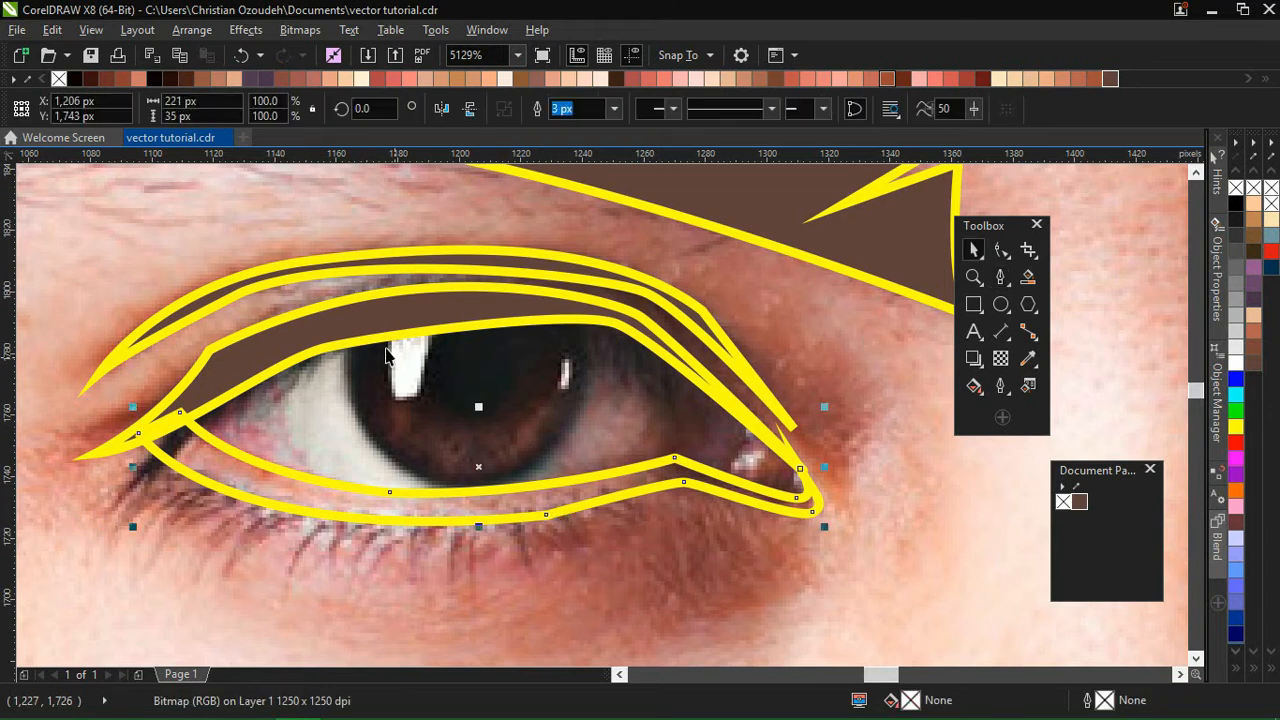
{"action": "left_click", "coordinate": [351, 323]}
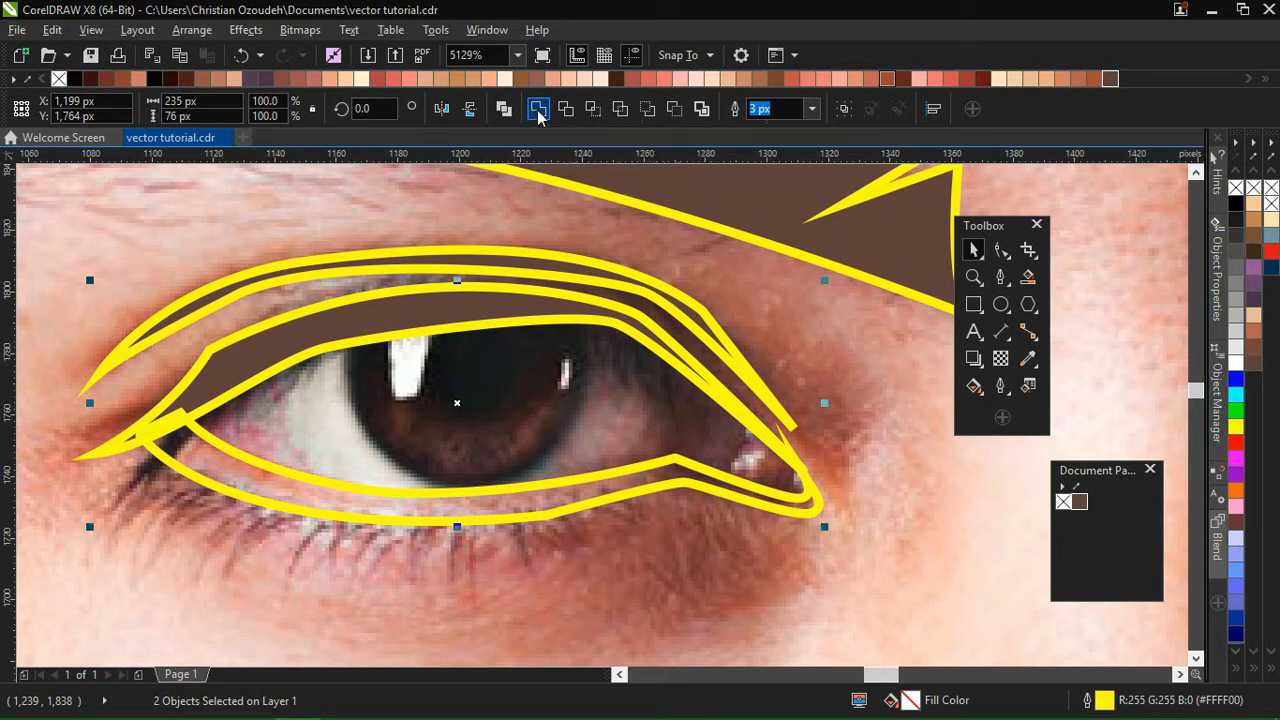
{"action": "left_click", "coordinate": [538, 110]}
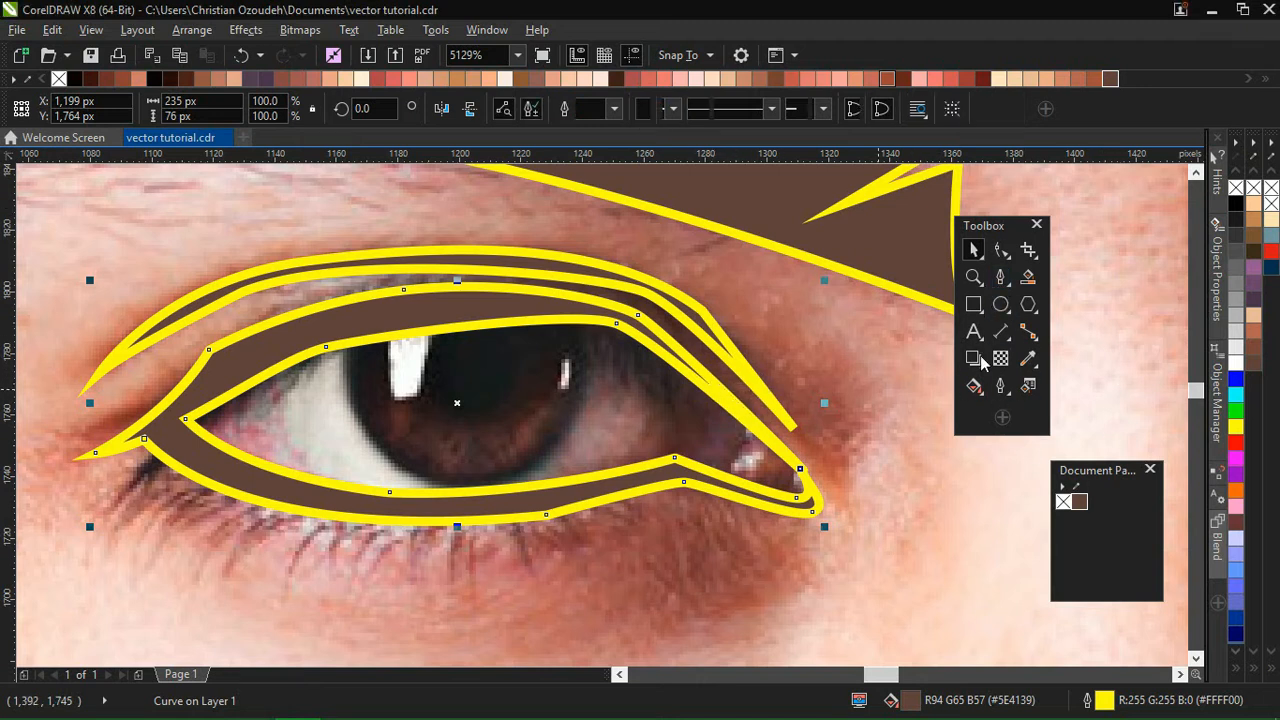
Step: Draw a closed curved band about 17 px wide and 35 px high between the upper and lower lids near the inner eye corner
{"action": "left_click", "coordinate": [973, 277]}
{"action": "left_click", "coordinate": [830, 545]}
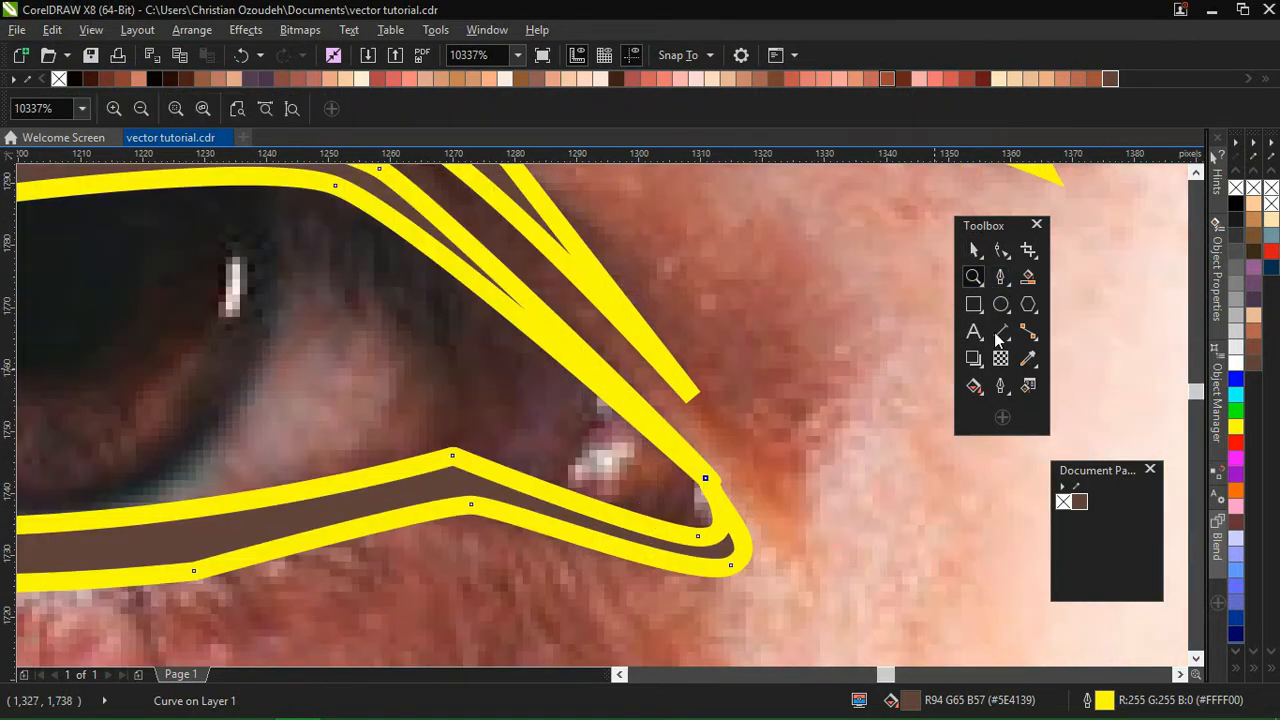
{"action": "left_click", "coordinate": [1000, 277]}
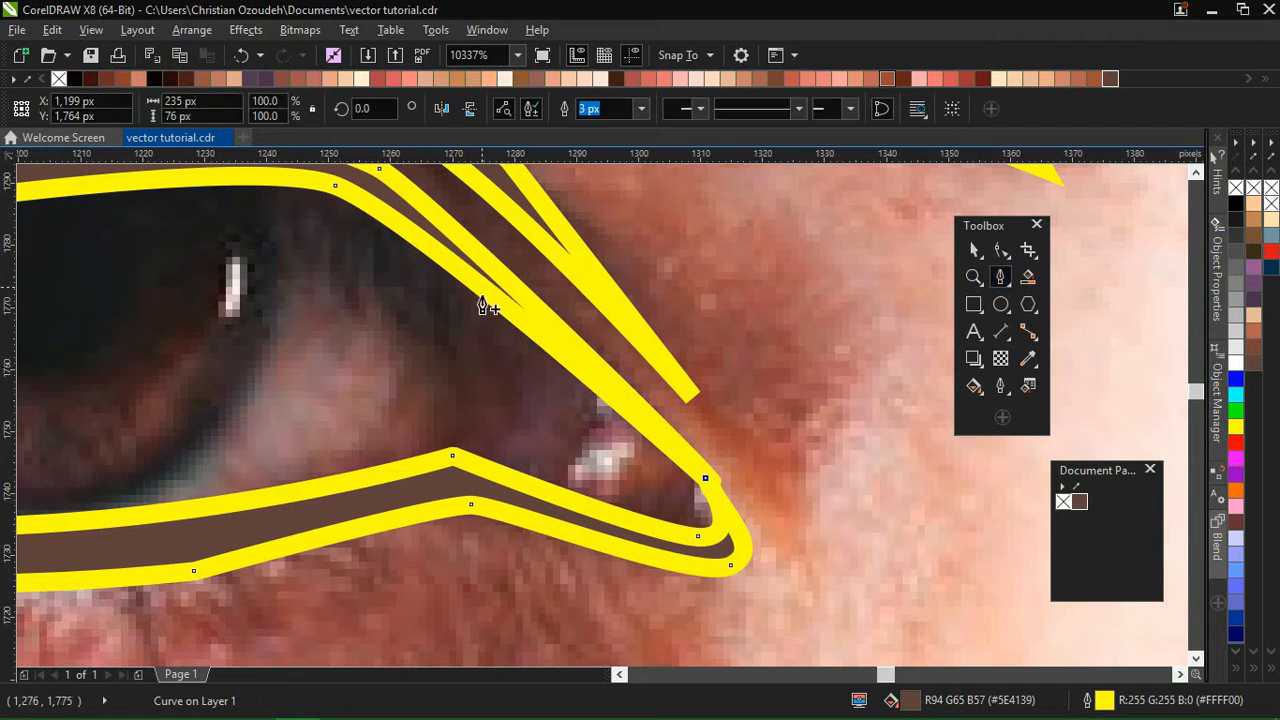
{"action": "mouse_move", "coordinate": [491, 272]}
{"action": "left_mouse_down"}
{"action": "mouse_move", "coordinate": [488, 229]}
{"action": "mouse_move", "coordinate": [493, 282]}
{"action": "left_mouse_up"}
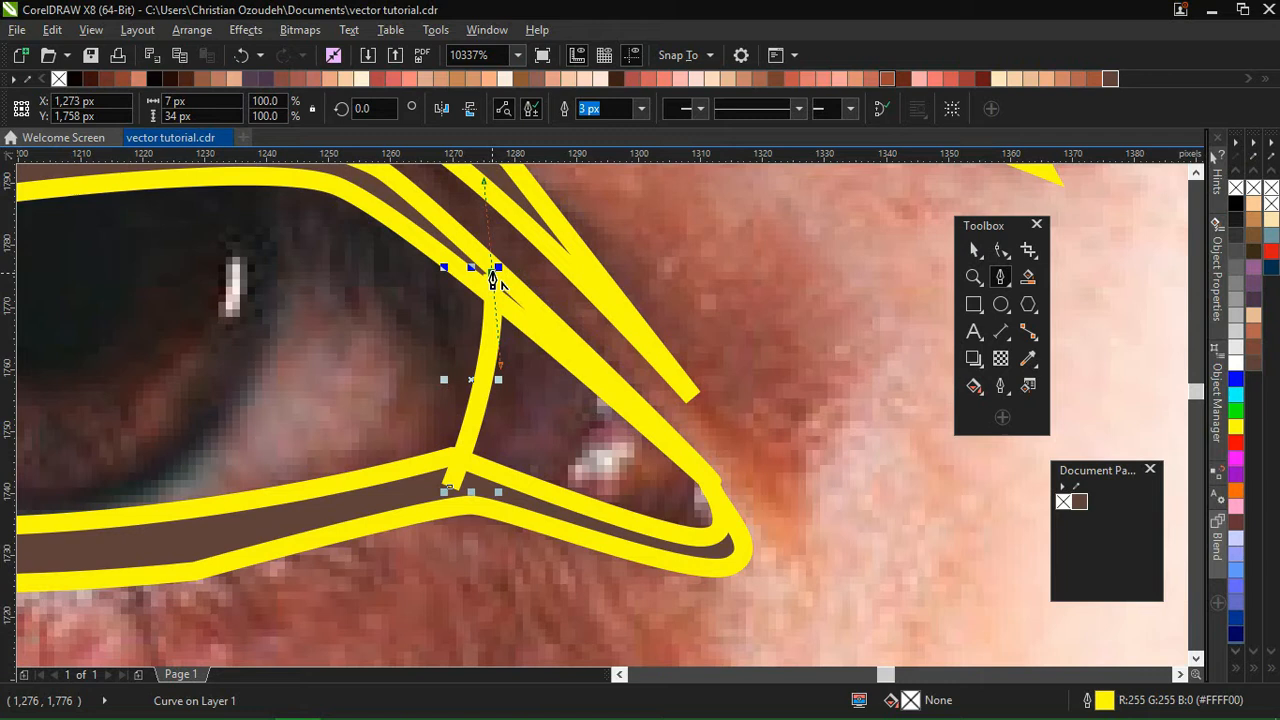
{"action": "left_click", "coordinate": [546, 324]}
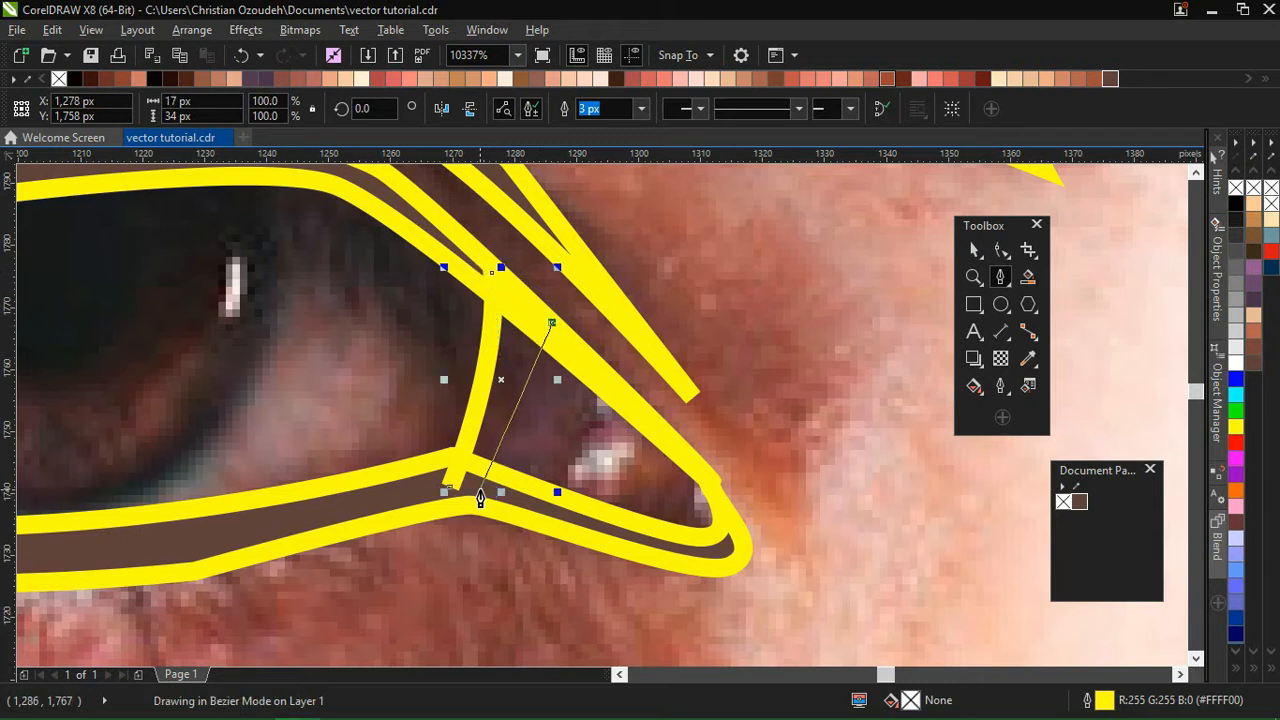
{"action": "left_click_drag", "start_coordinate": [481, 489], "coordinate": [486, 527]}
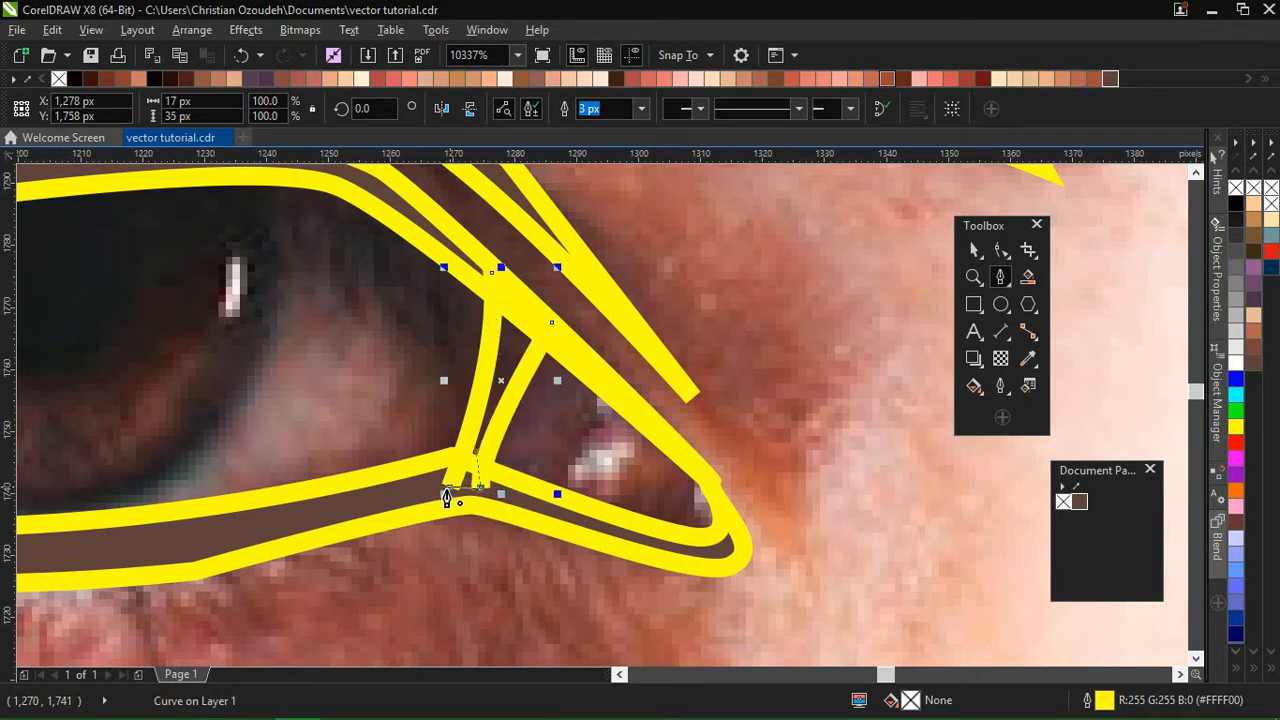
{"action": "left_click", "coordinate": [450, 488]}
Step: Weld the curved inner-corner band with the brown eye outline
{"action": "left_click", "coordinate": [974, 250]}
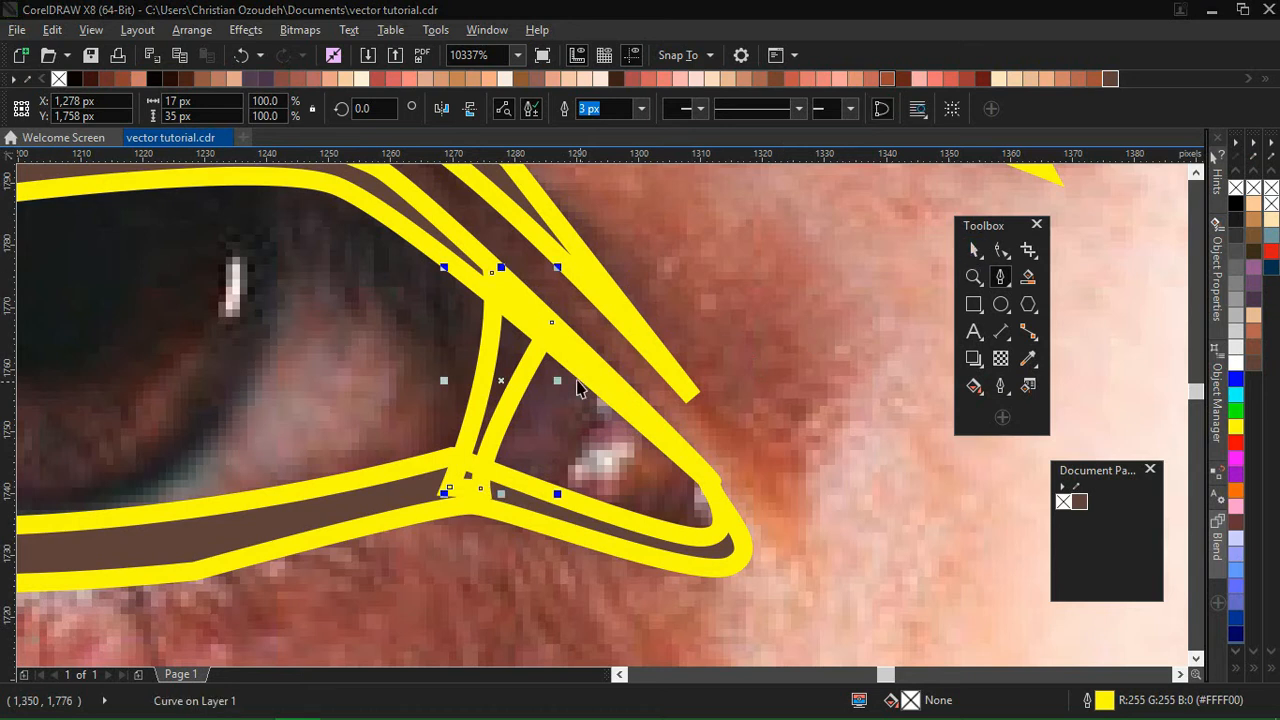
{"action": "left_click", "coordinate": [411, 220], "text": "shift"}
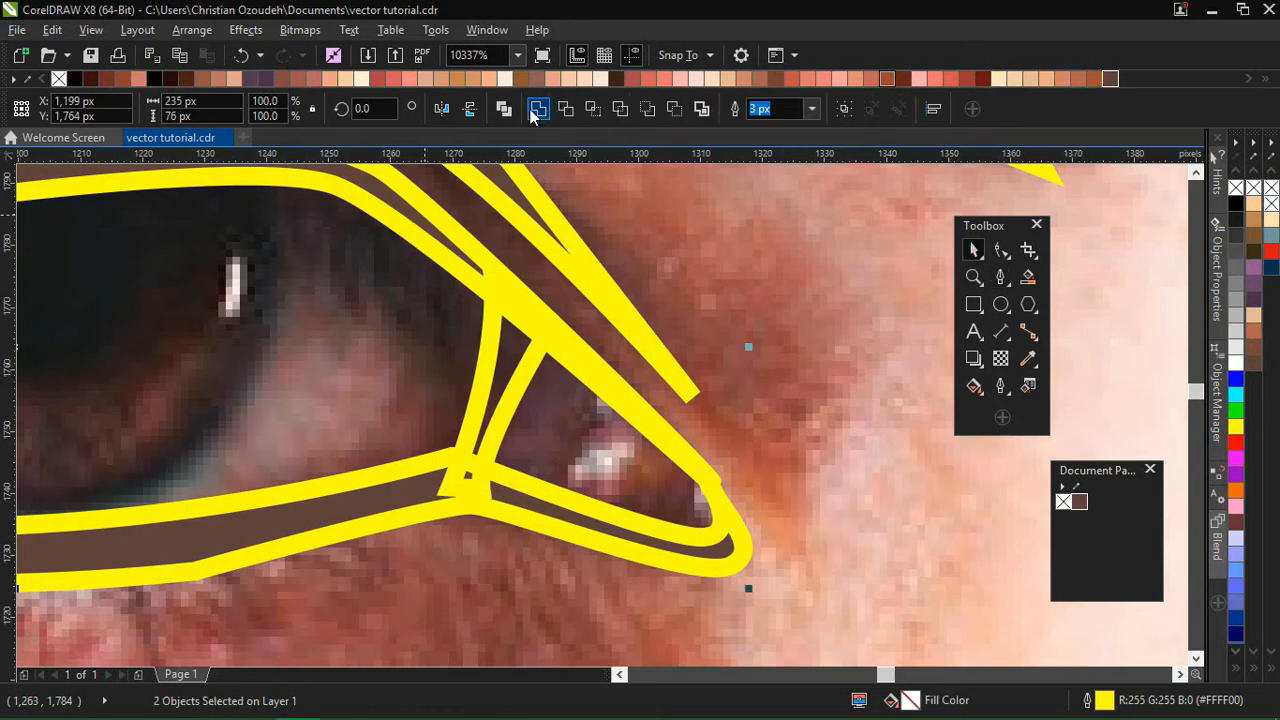
{"action": "left_click", "coordinate": [537, 110]}
Step: Examine the traced eyebrow and eye shapes within the whole portrait and up close
{"action": "left_click", "coordinate": [517, 55]}
{"action": "left_click", "coordinate": [503, 93]}
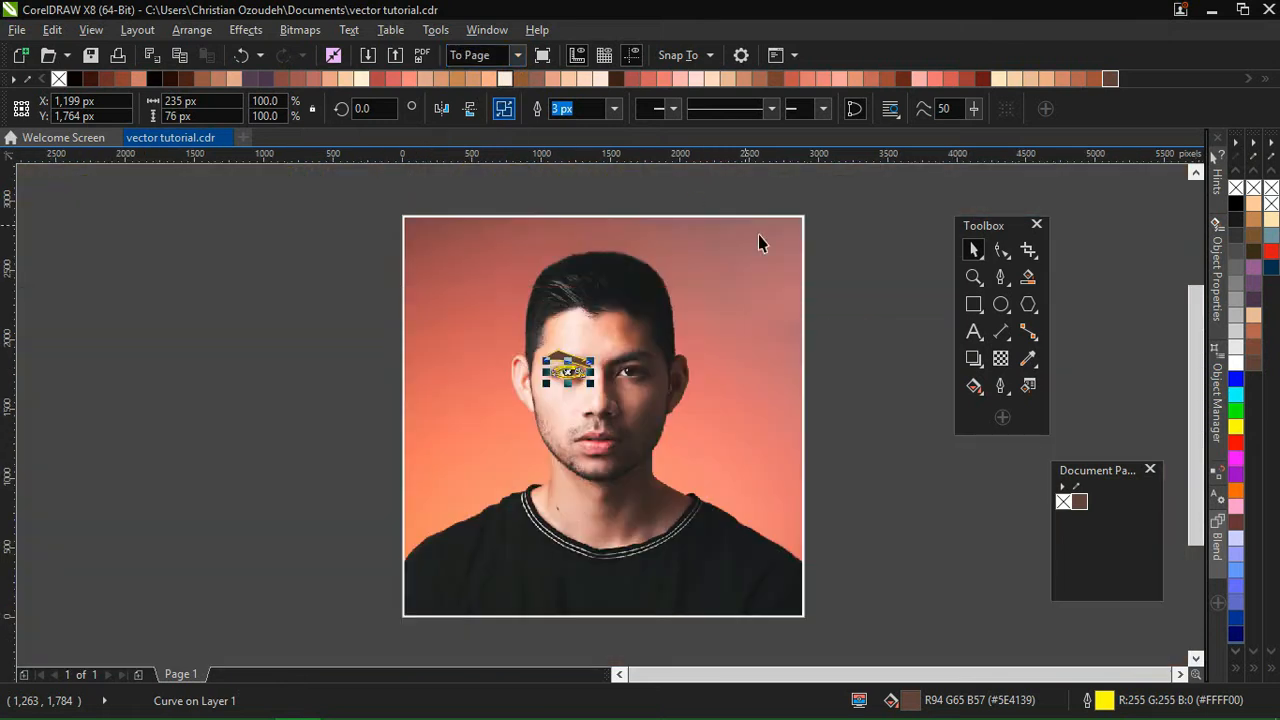
{"action": "key", "text": "Escape"}
{"action": "key", "text": "z"}
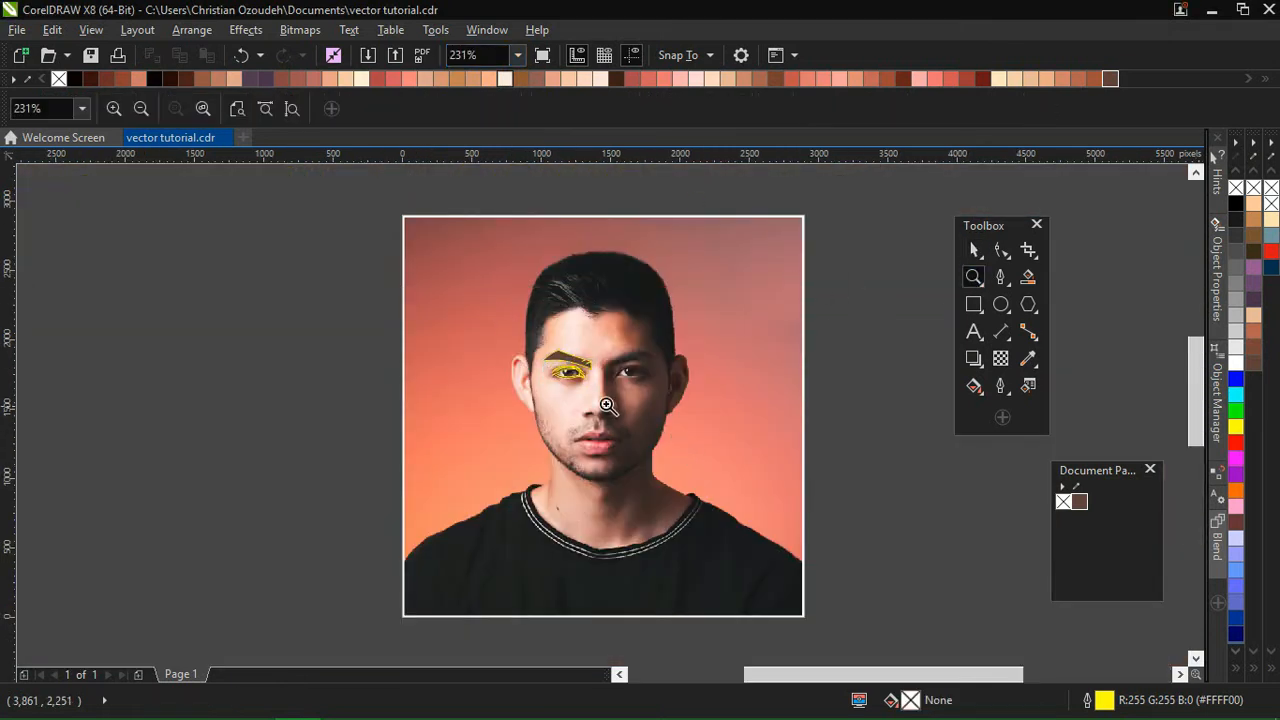
{"action": "left_click", "coordinate": [540, 333]}
{"action": "left_click_drag", "start_coordinate": [523, 323], "coordinate": [694, 477]}
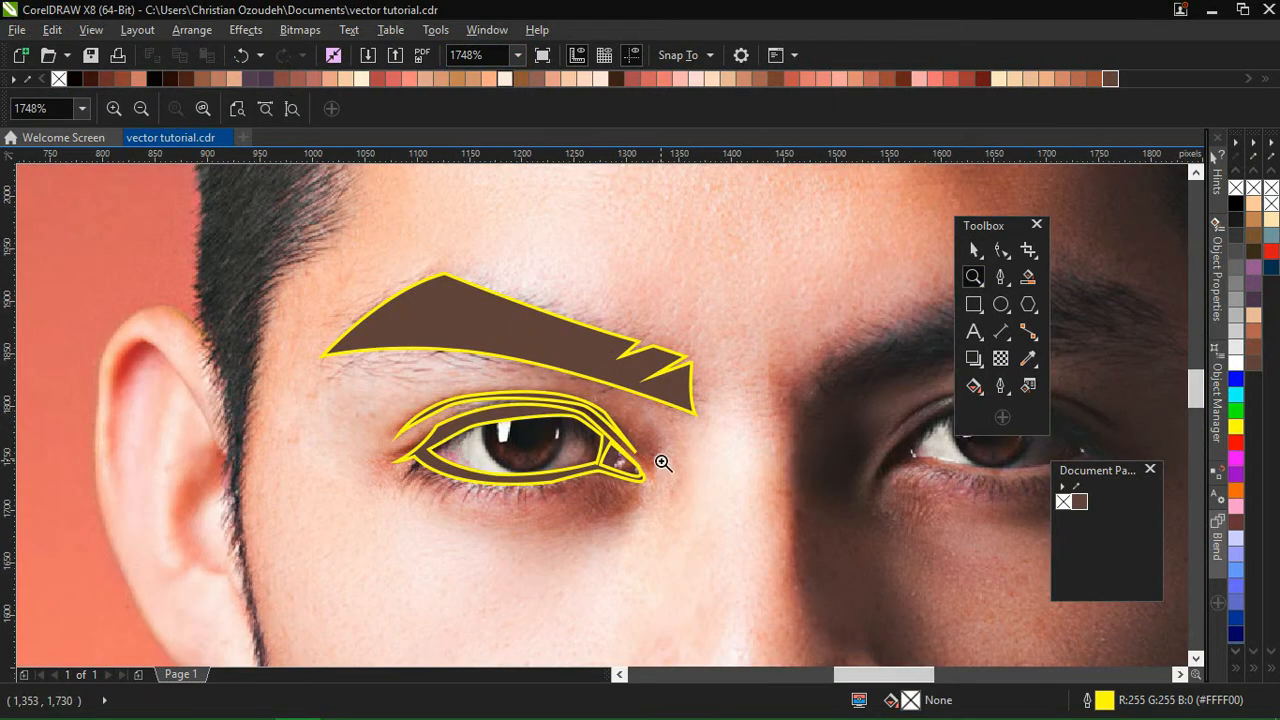
{"action": "left_click_drag", "start_coordinate": [282, 228], "coordinate": [762, 526]}
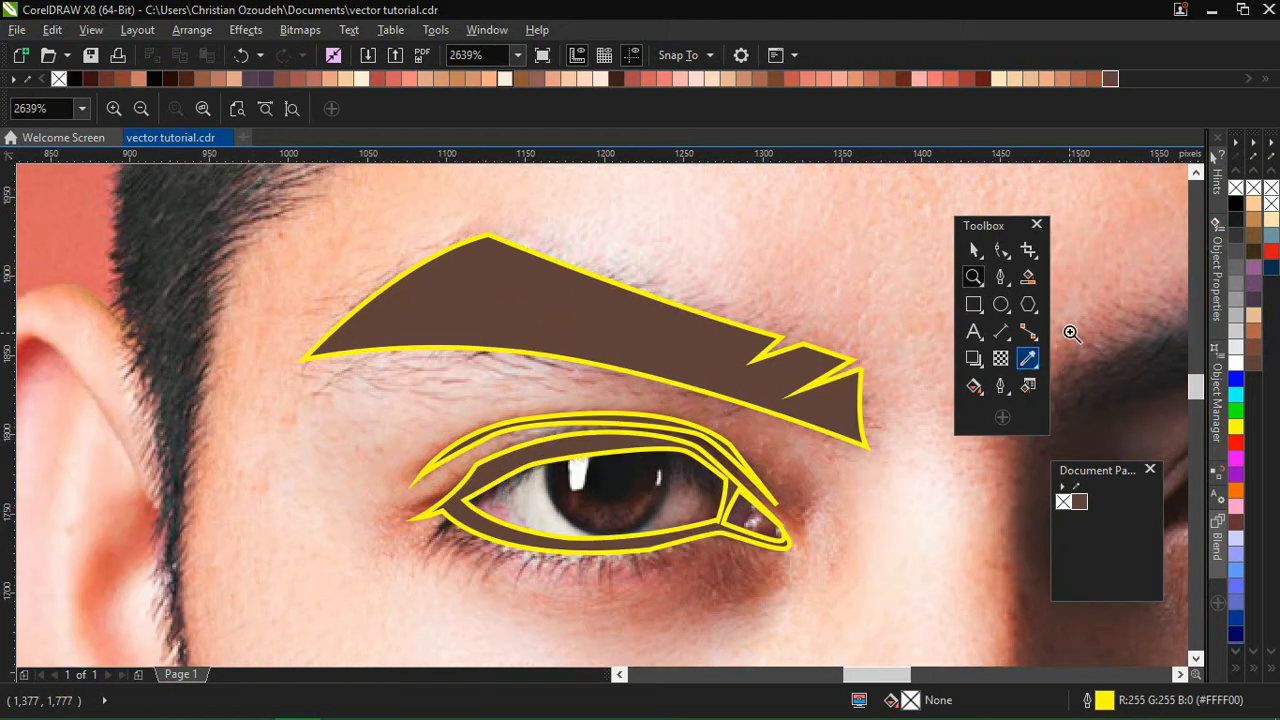
Step: Remove the yellow outlines from the eyebrow and eye shapes by setting their outline width to None
{"action": "left_click", "coordinate": [975, 250]}
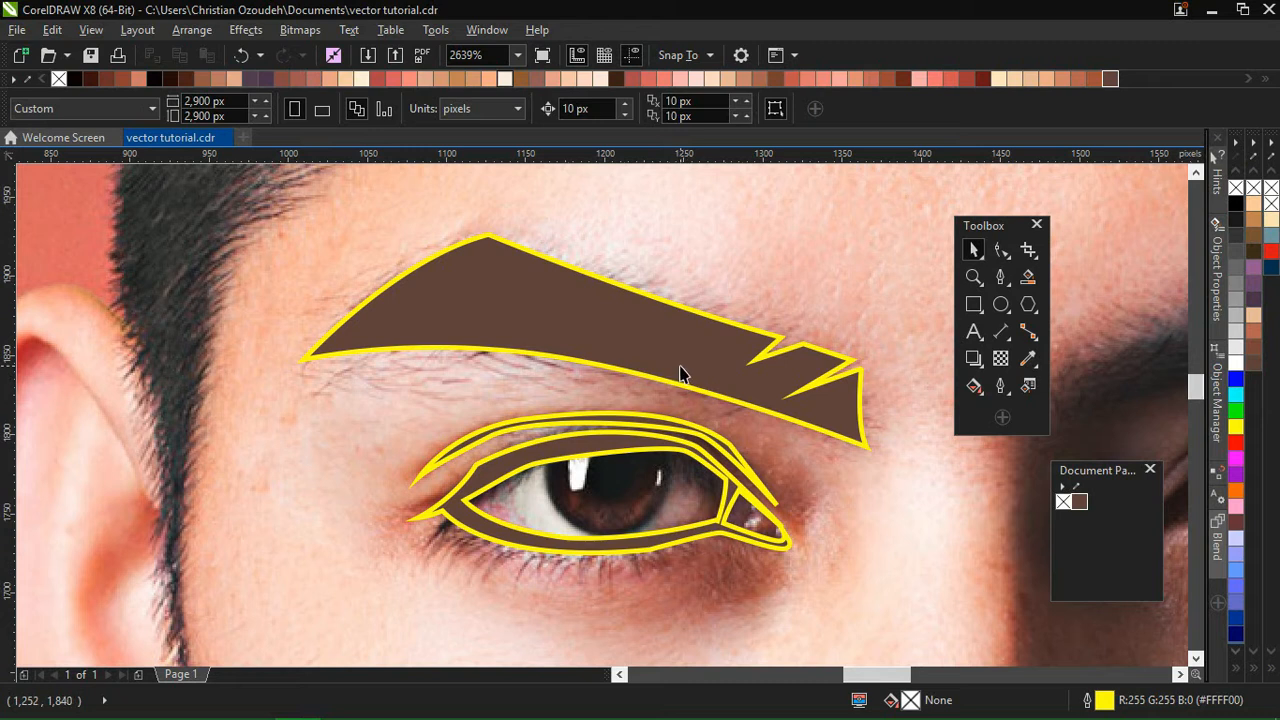
{"action": "left_click", "coordinate": [517, 55]}
{"action": "left_click", "coordinate": [500, 94]}
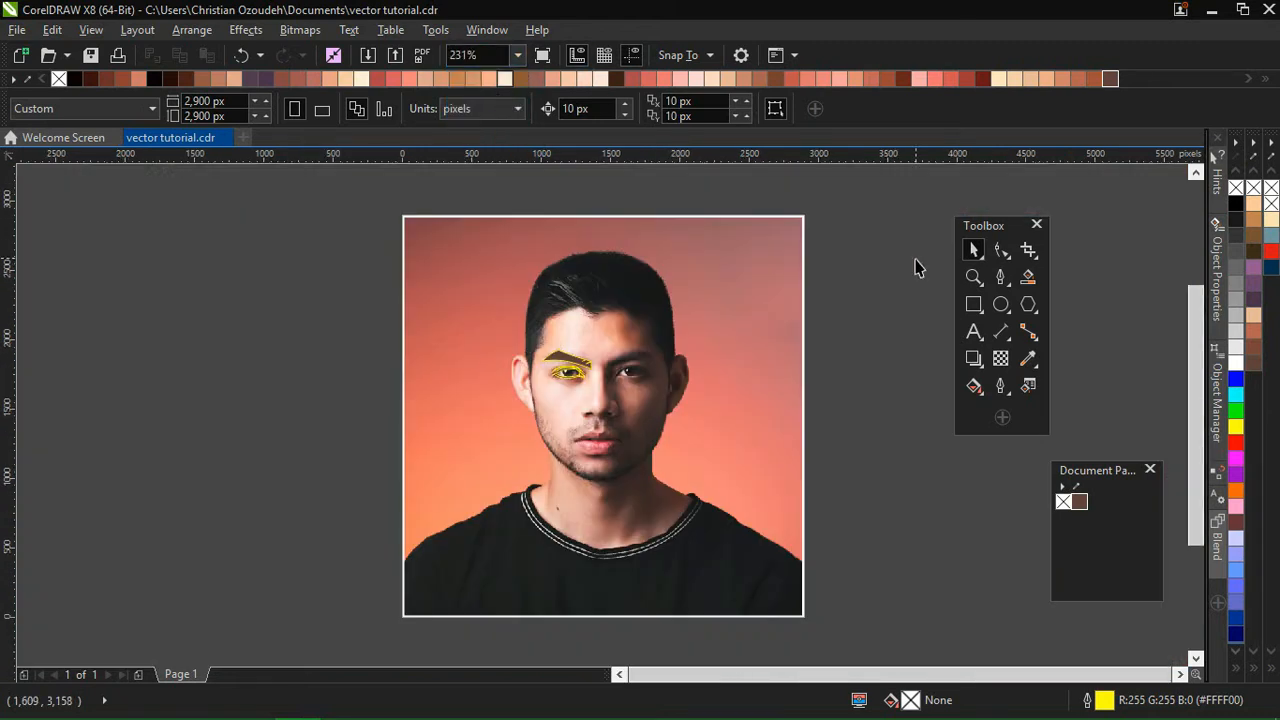
{"action": "left_click", "coordinate": [560, 380]}
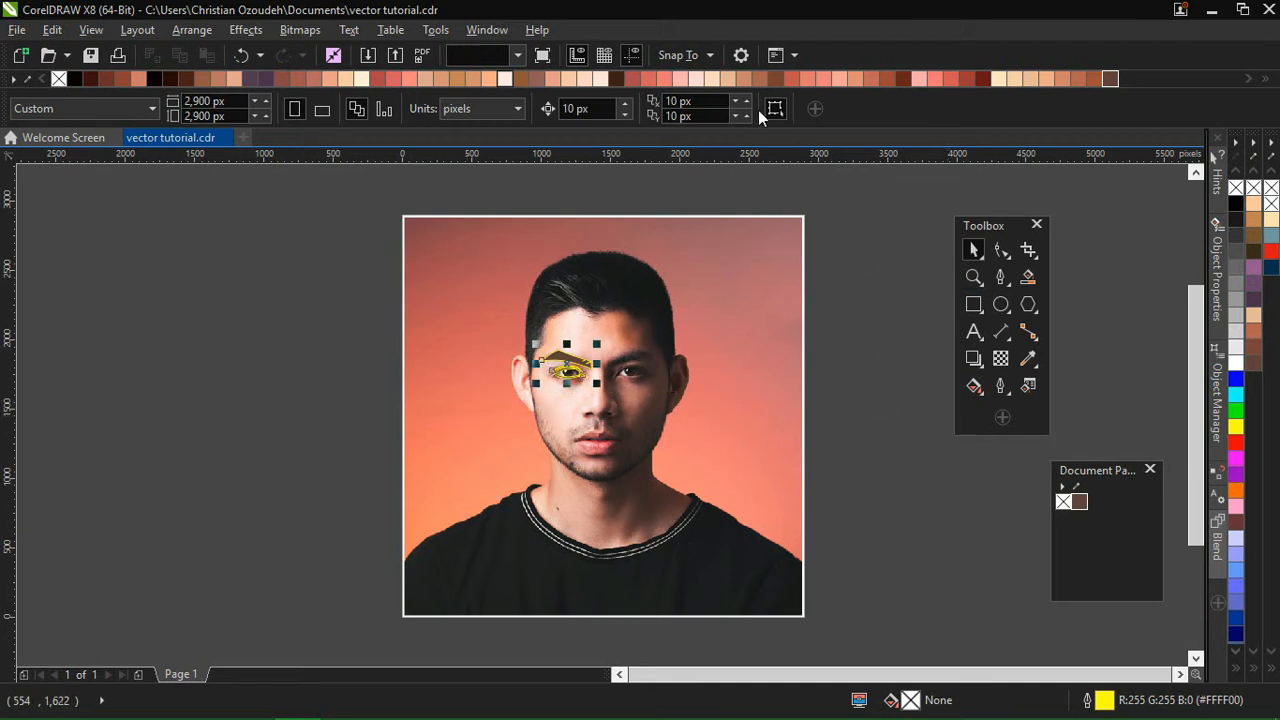
{"action": "left_click", "coordinate": [811, 109]}
{"action": "scroll", "coordinate": [805, 125], "scroll_direction": "up", "scroll_amount": 1}
{"action": "left_click", "coordinate": [797, 128]}
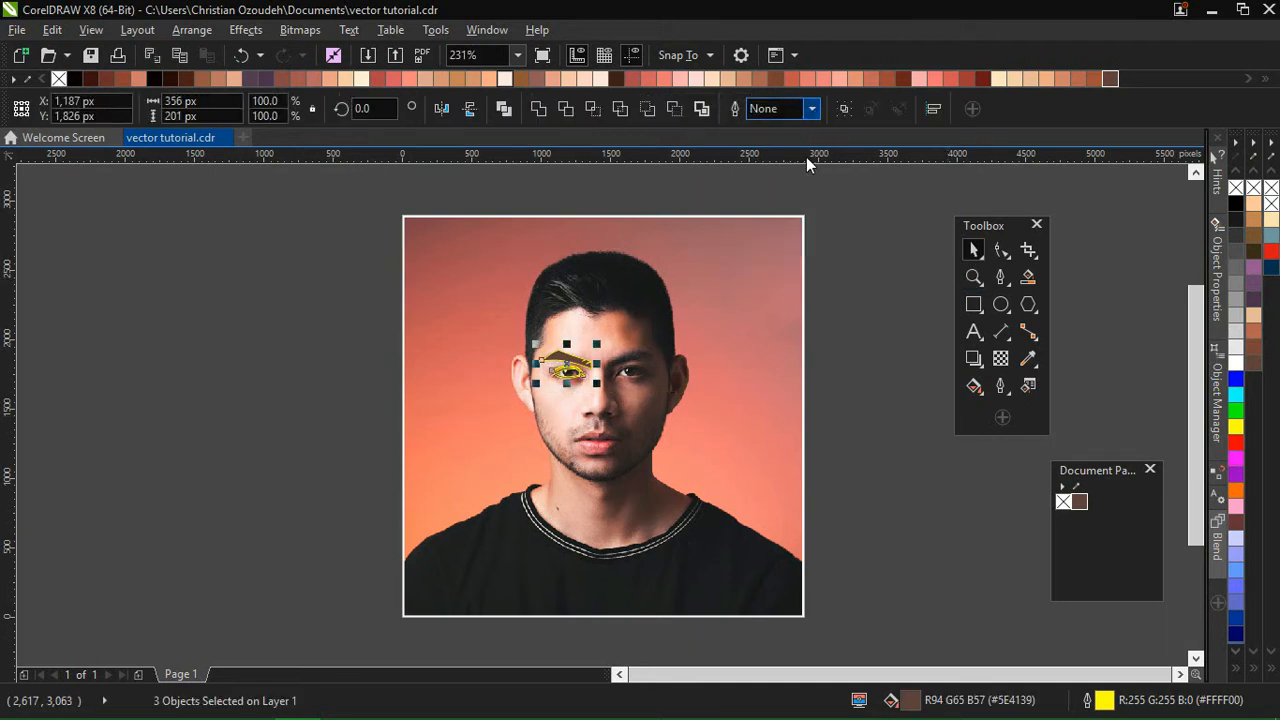
{"action": "left_click", "coordinate": [860, 268]}
Step: Delete the portrait photo to inspect the brown eyebrow and eye shapes alone, and undo the deletion
{"action": "left_click", "coordinate": [974, 277]}
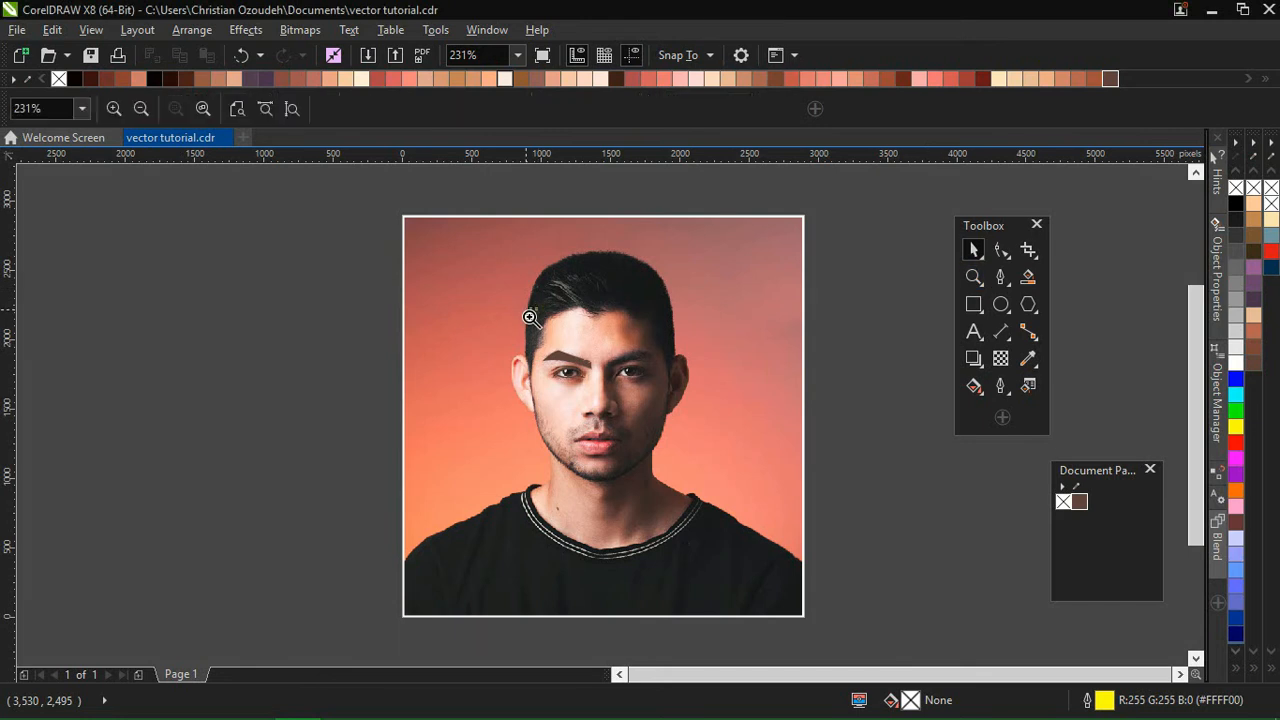
{"action": "left_click", "coordinate": [580, 417]}
{"action": "left_click_drag", "start_coordinate": [365, 305], "coordinate": [632, 532]}
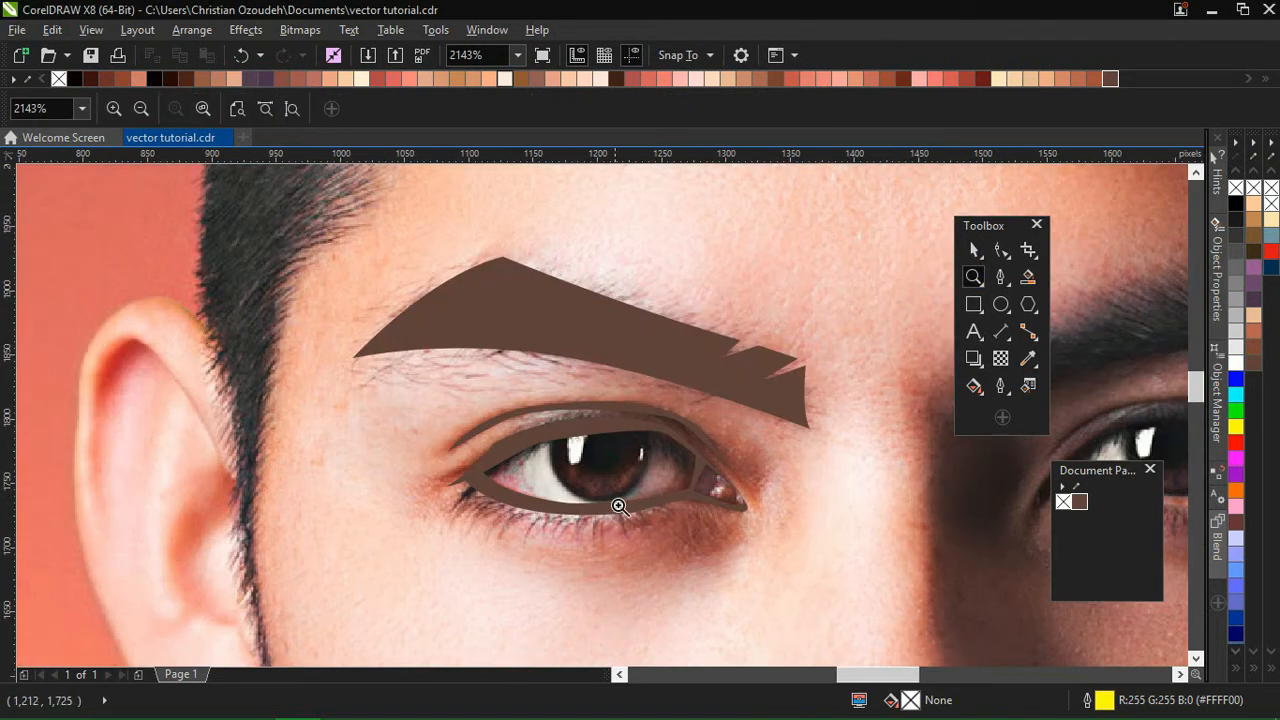
{"action": "key", "text": "space"}
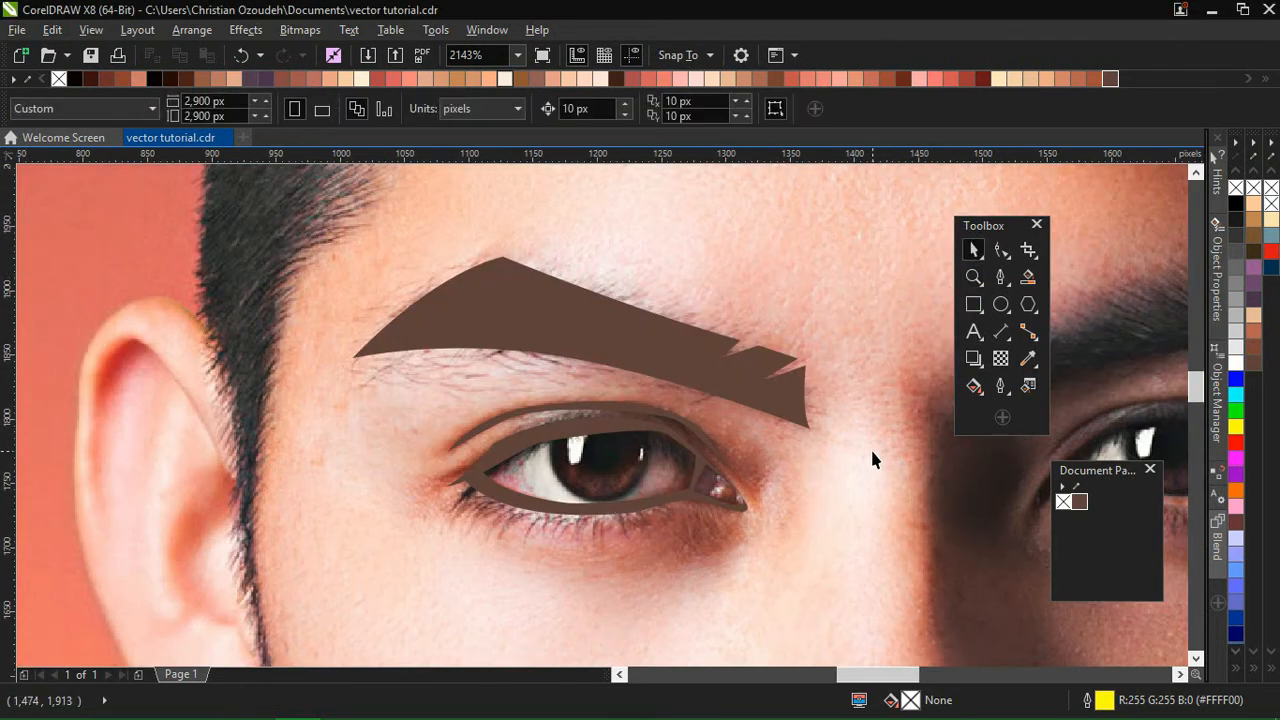
{"action": "left_click", "coordinate": [870, 450]}
{"action": "key", "text": "Delete"}
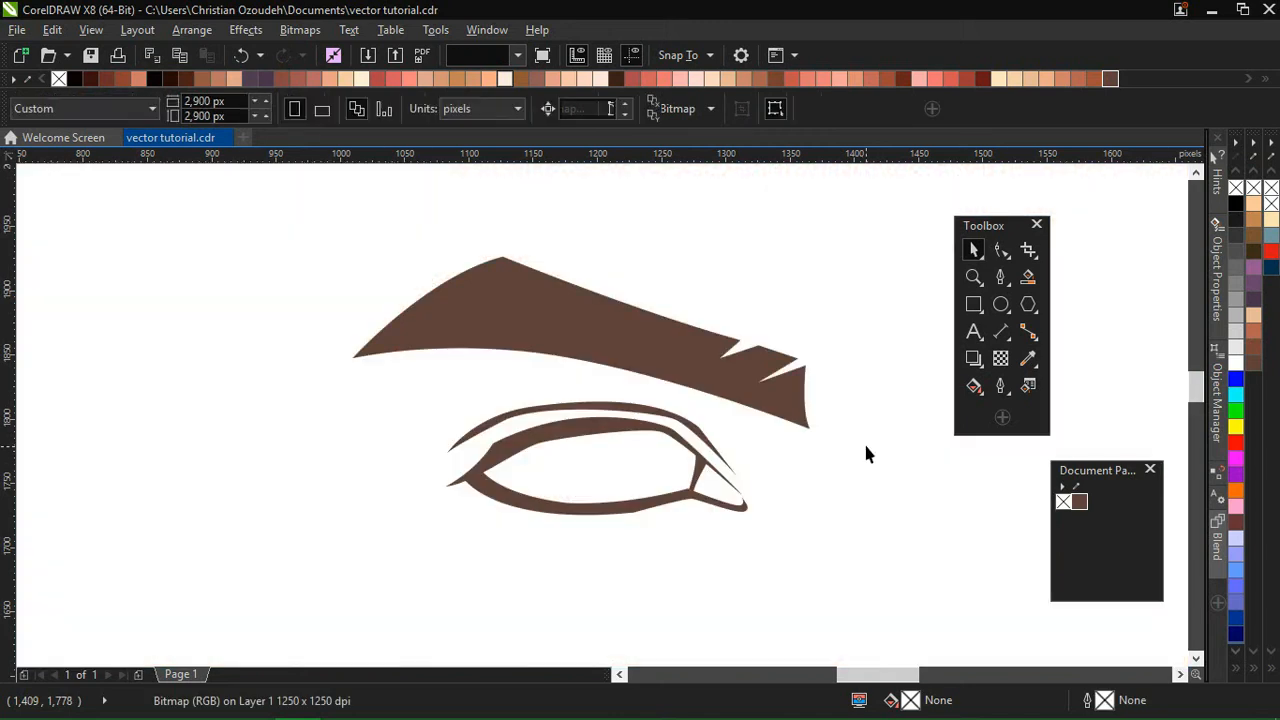
{"action": "key", "text": "ctrl+z"}
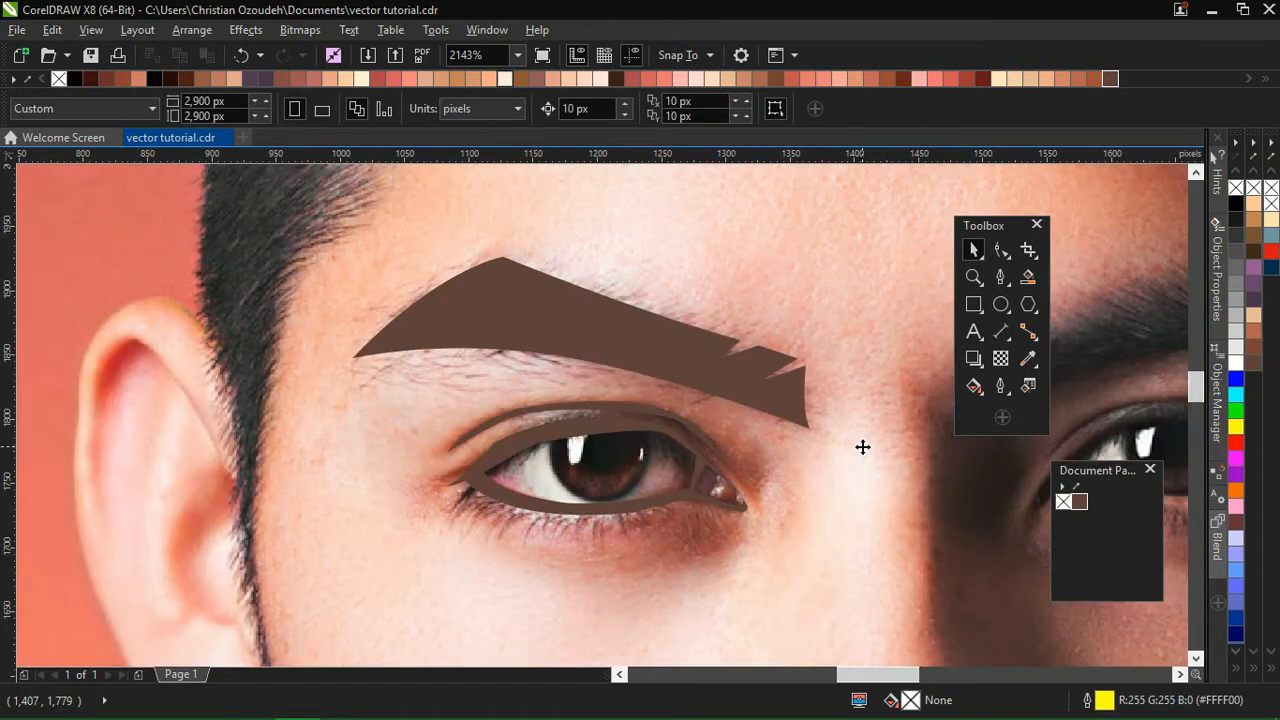
Step: Move the floating toolbox clear of the enlarged eye and activate the Ellipse tool
{"action": "key", "text": "z"}
{"action": "left_click_drag", "start_coordinate": [484, 375], "coordinate": [722, 579]}
{"action": "left_click", "coordinate": [1000, 305]}
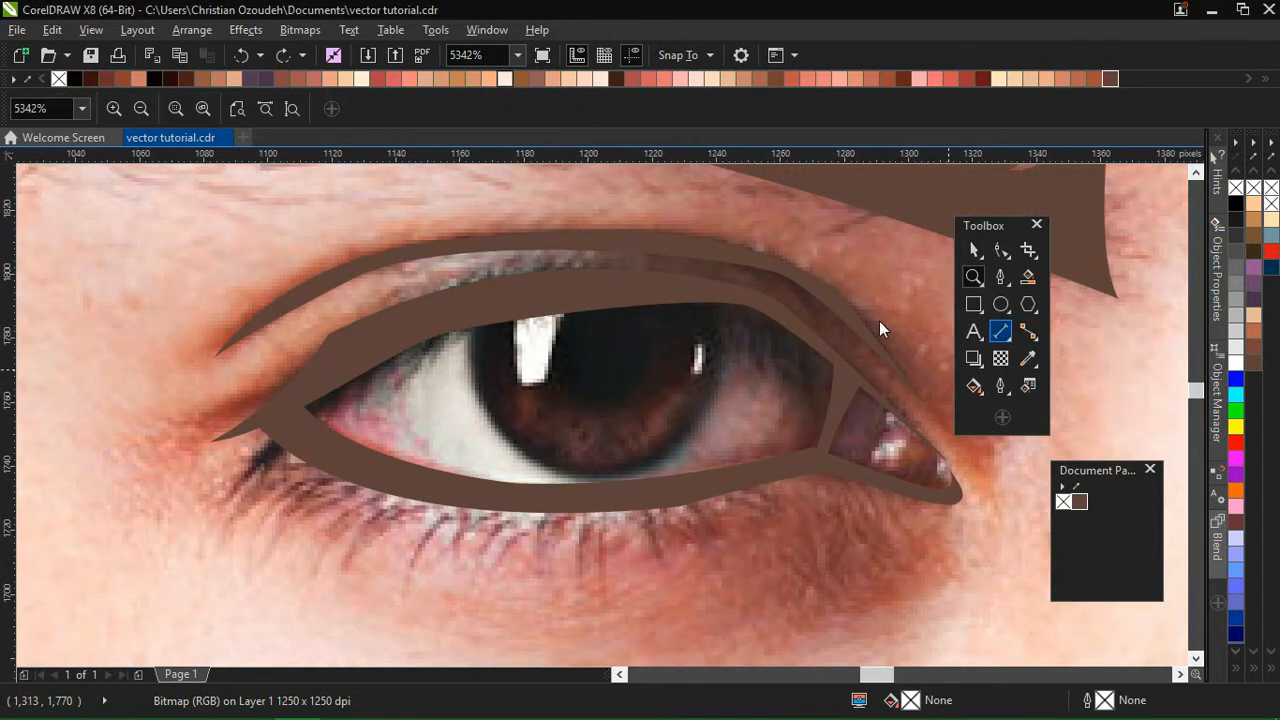
{"action": "left_click_drag", "start_coordinate": [975, 228], "coordinate": [1103, 214]}
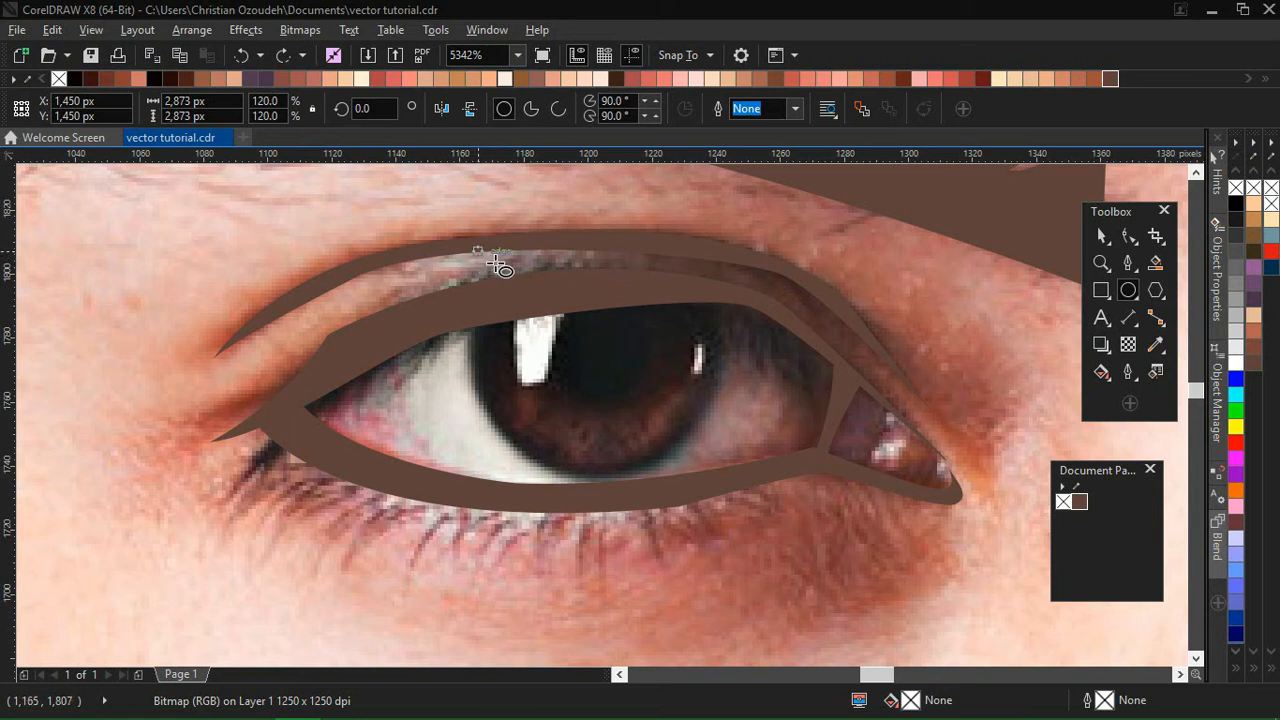
{"action": "mouse_move", "coordinate": [500, 264]}
{"action": "left_mouse_down"}
{"action": "mouse_move", "coordinate": [737, 463]}
{"action": "mouse_move", "coordinate": [623, 466]}
{"action": "mouse_move", "coordinate": [757, 486]}
{"action": "mouse_move", "coordinate": [707, 424]}
{"action": "mouse_move", "coordinate": [740, 429]}
{"action": "mouse_move", "coordinate": [580, 286]}
{"action": "mouse_move", "coordinate": [731, 385]}
{"action": "mouse_move", "coordinate": [580, 334]}
{"action": "mouse_move", "coordinate": [580, 346]}
{"action": "mouse_move", "coordinate": [731, 416]}
{"action": "left_mouse_up"}
{"action": "left_click_drag", "start_coordinate": [731, 416], "coordinate": [616, 337]}
{"action": "key", "text": "Delete"}
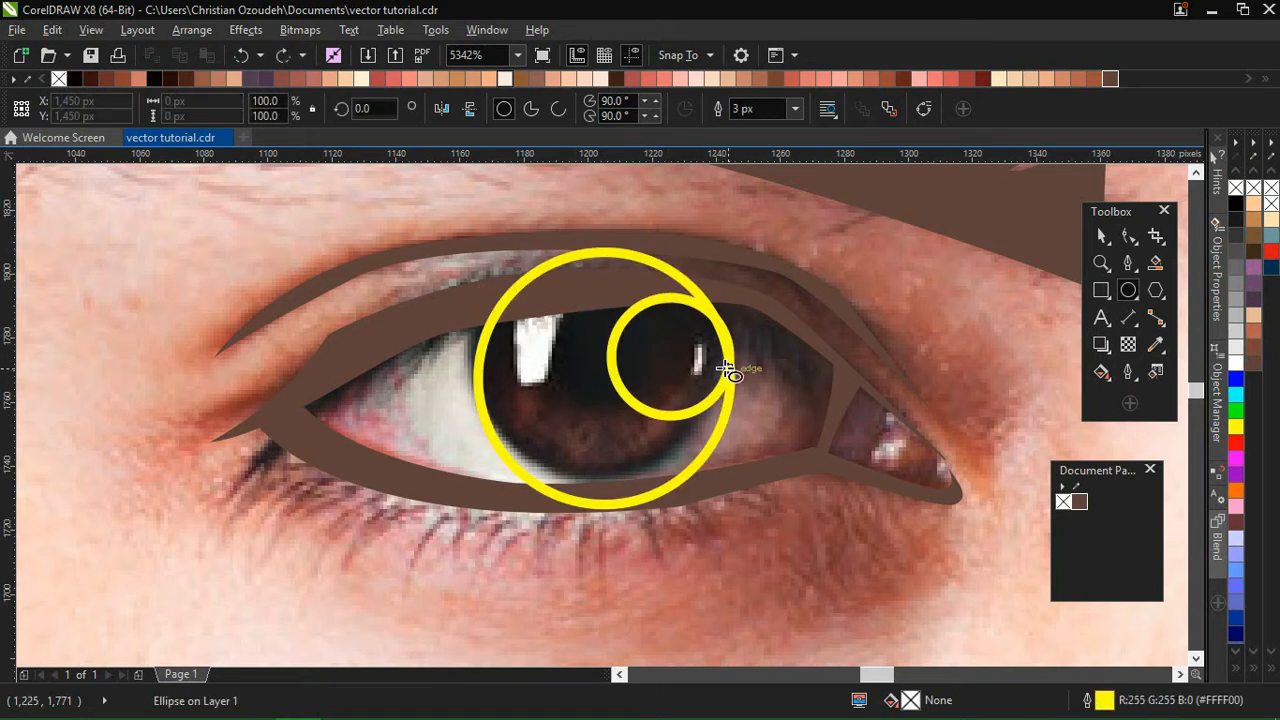
{"action": "key", "text": "ctrl+z"}
{"action": "key", "text": "ctrl+z"}
{"action": "left_click_drag", "start_coordinate": [463, 256], "coordinate": [722, 443]}
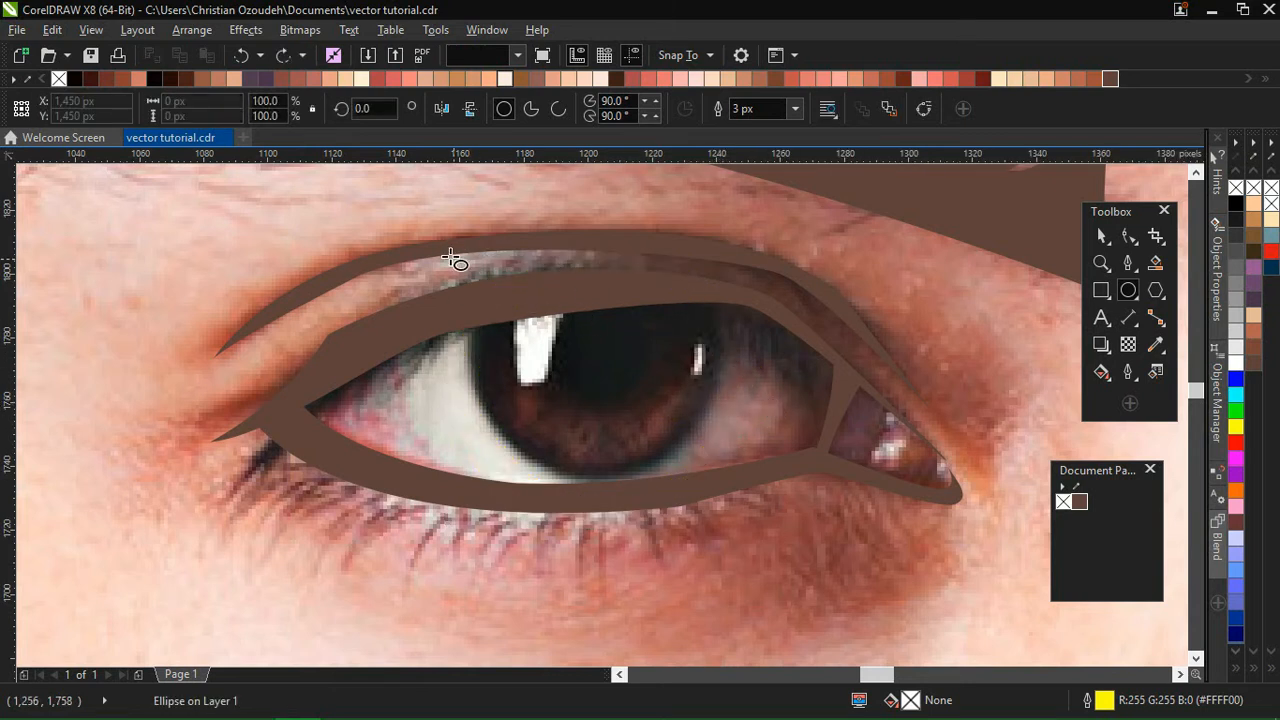
{"action": "left_click_drag", "start_coordinate": [457, 263], "coordinate": [612, 348]}
{"action": "key", "text": "ctrl+z"}
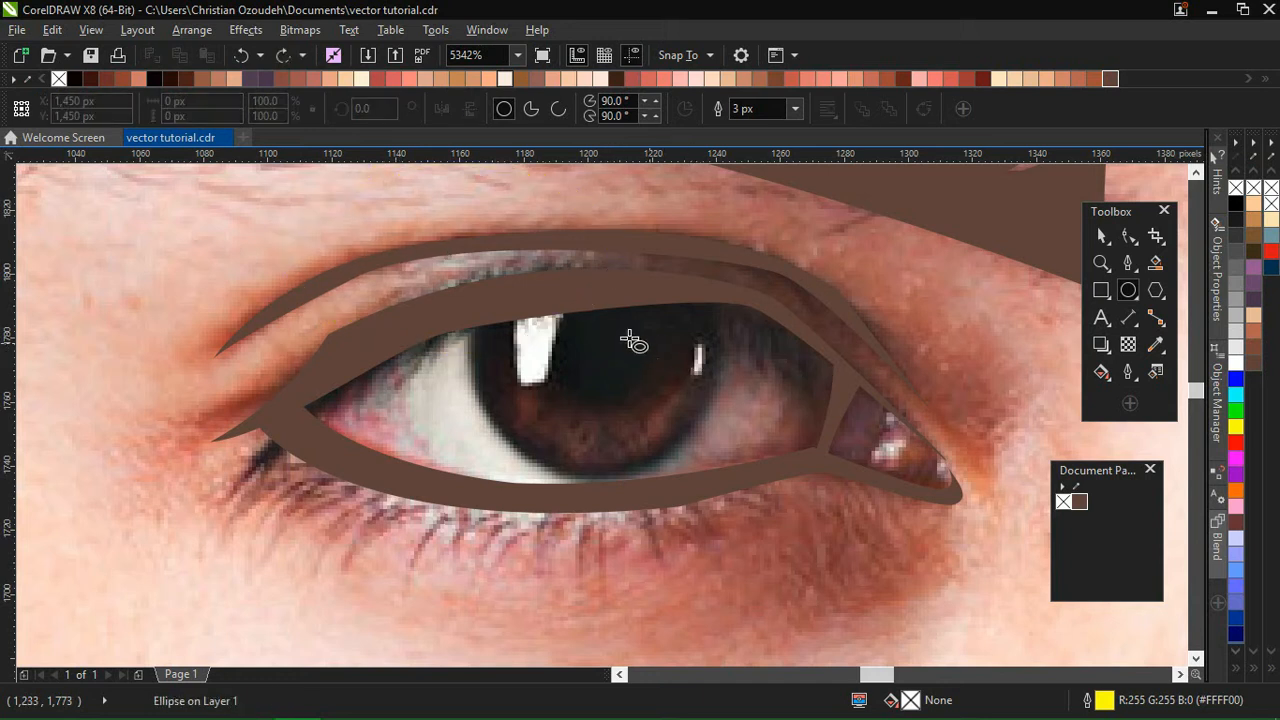
Step: Draw a circle about 70 px in diameter and centre it over the iris at about X 1,202, Y 1,774 px
{"action": "left_click_drag", "start_coordinate": [466, 260], "coordinate": [690, 393]}
{"action": "left_click", "coordinate": [1102, 236]}
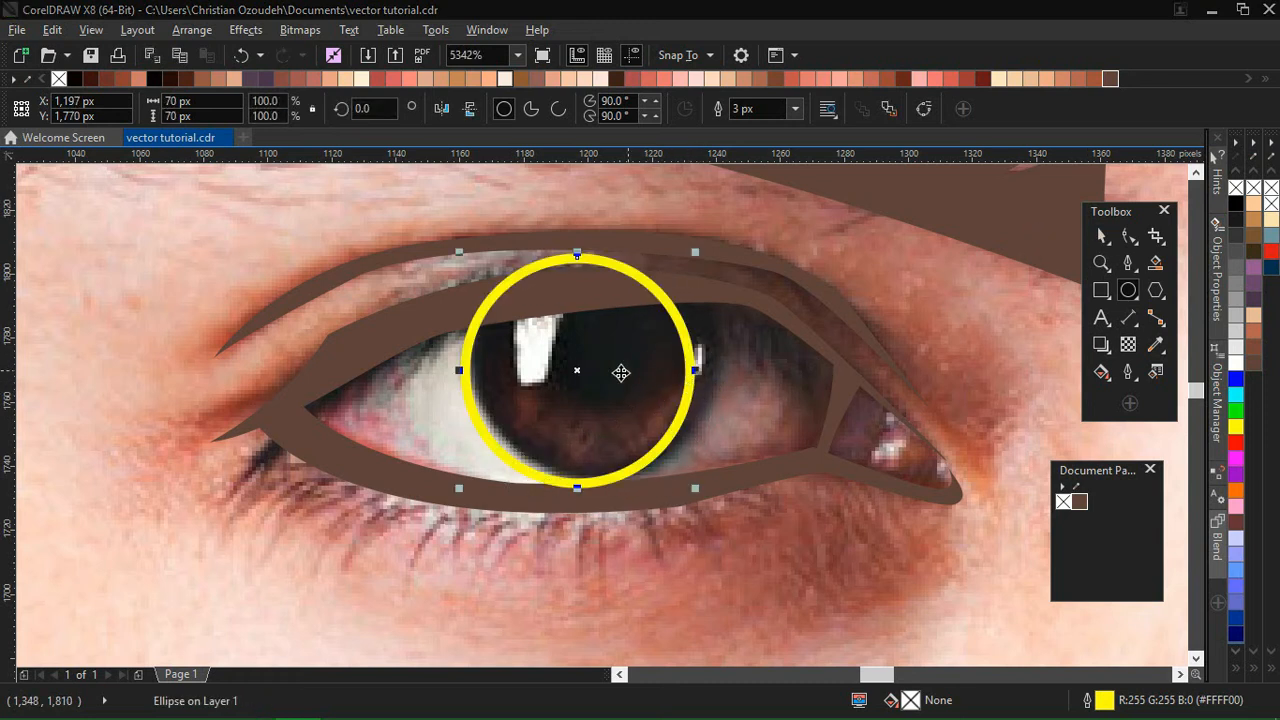
{"action": "mouse_move", "coordinate": [578, 371]}
{"action": "left_mouse_down"}
{"action": "mouse_move", "coordinate": [773, 310]}
{"action": "mouse_move", "coordinate": [846, 306]}
{"action": "mouse_move", "coordinate": [749, 351]}
{"action": "mouse_move", "coordinate": [580, 366]}
{"action": "mouse_move", "coordinate": [594, 359]}
{"action": "left_mouse_up"}
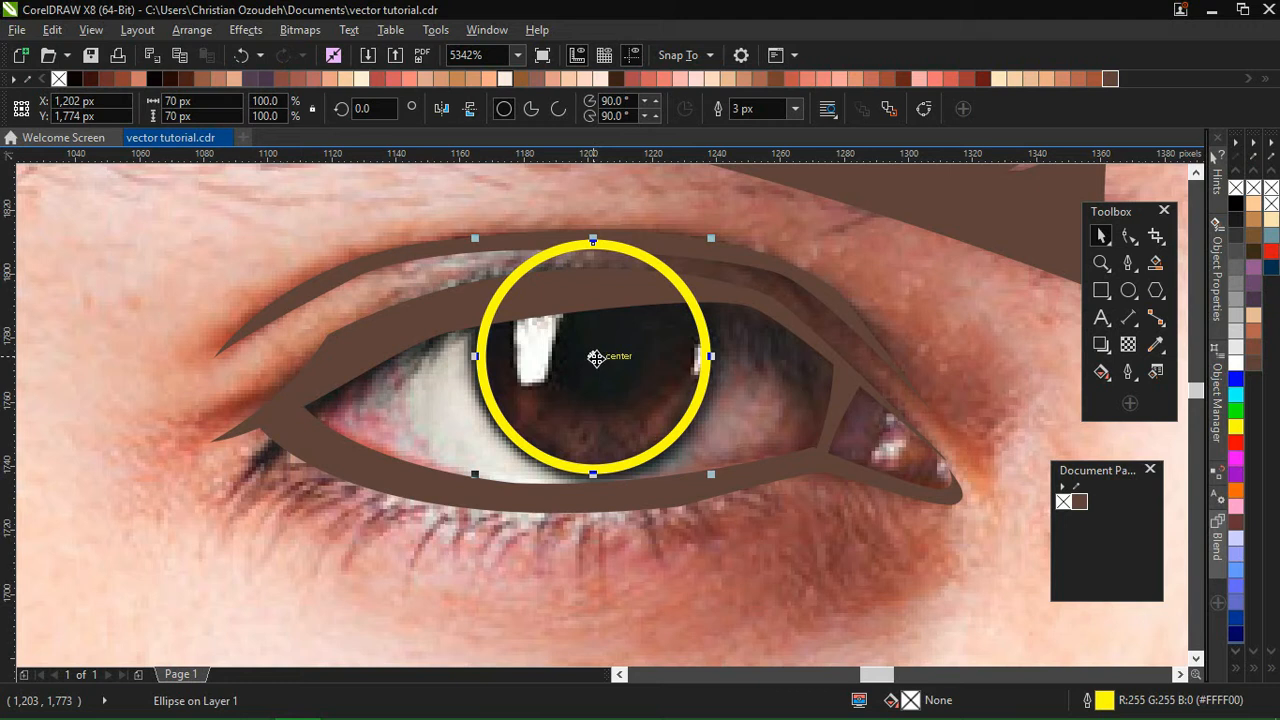
Step: Order the iris circle directly in front of the portrait photo so it sits behind the brown eye outline
{"action": "right_click", "coordinate": [595, 357]}
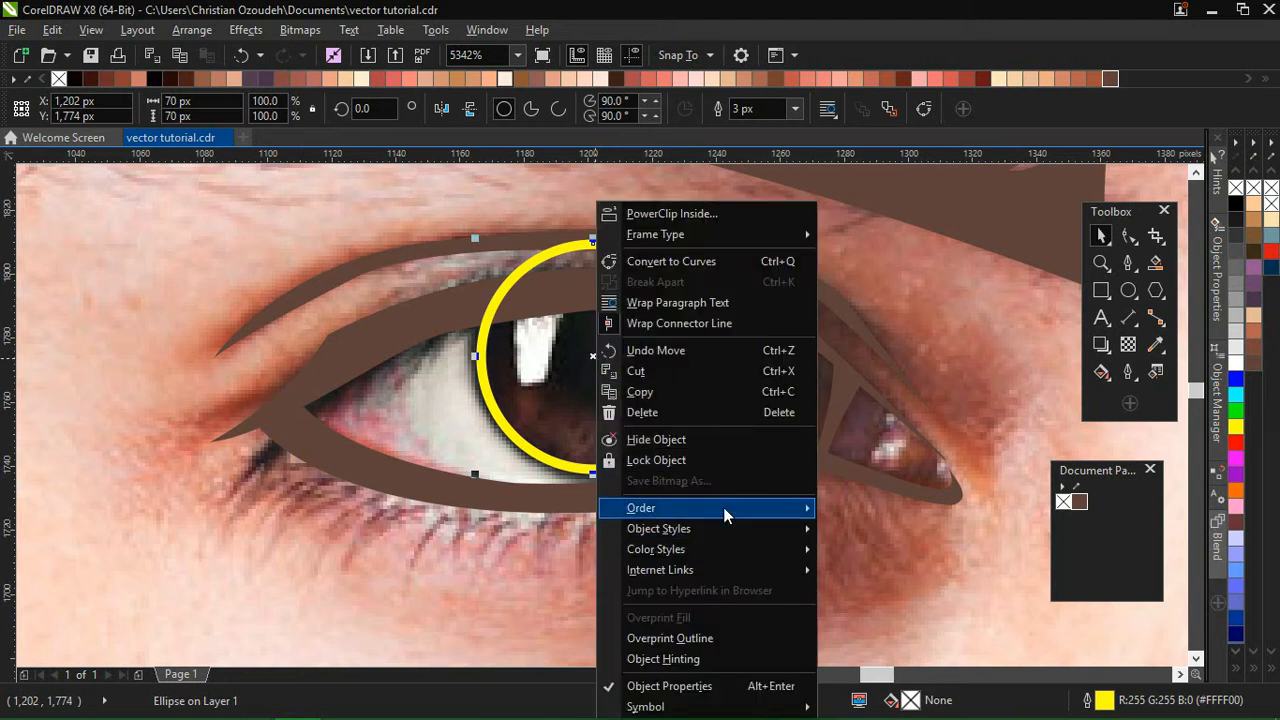
{"action": "mouse_move", "coordinate": [723, 508]}
{"action": "left_click", "coordinate": [893, 650]}
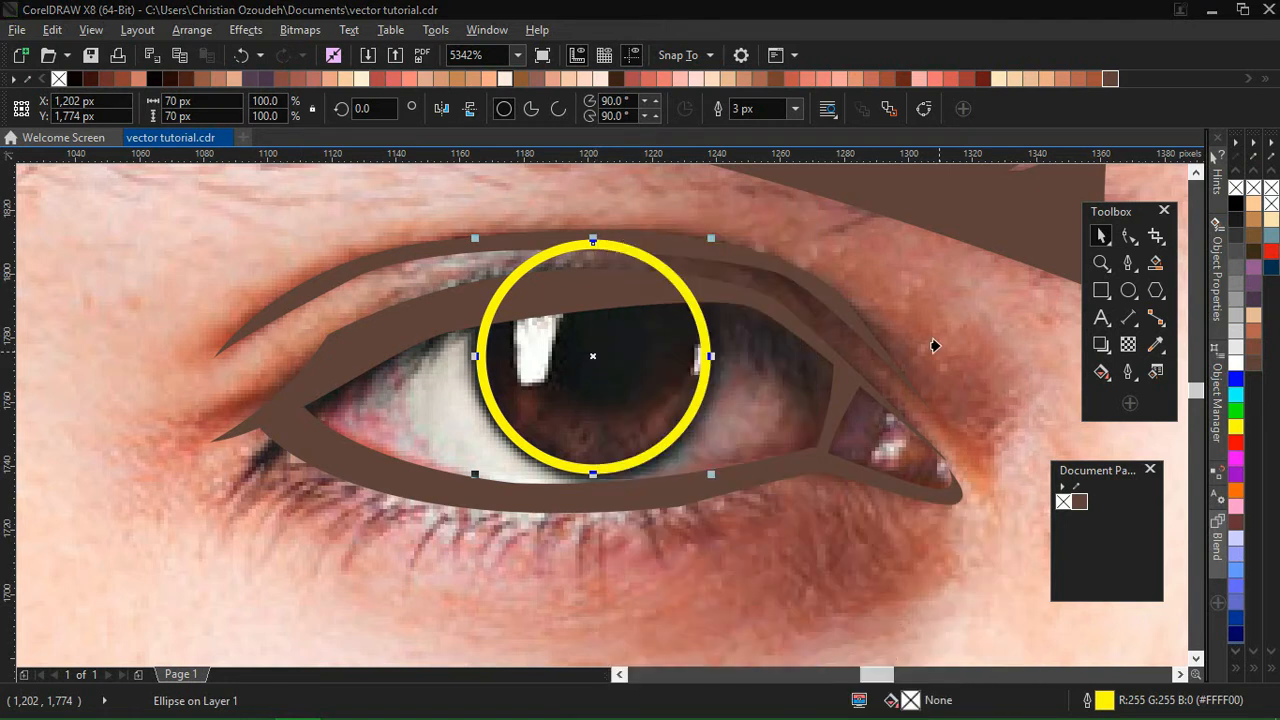
{"action": "left_click", "coordinate": [928, 322]}
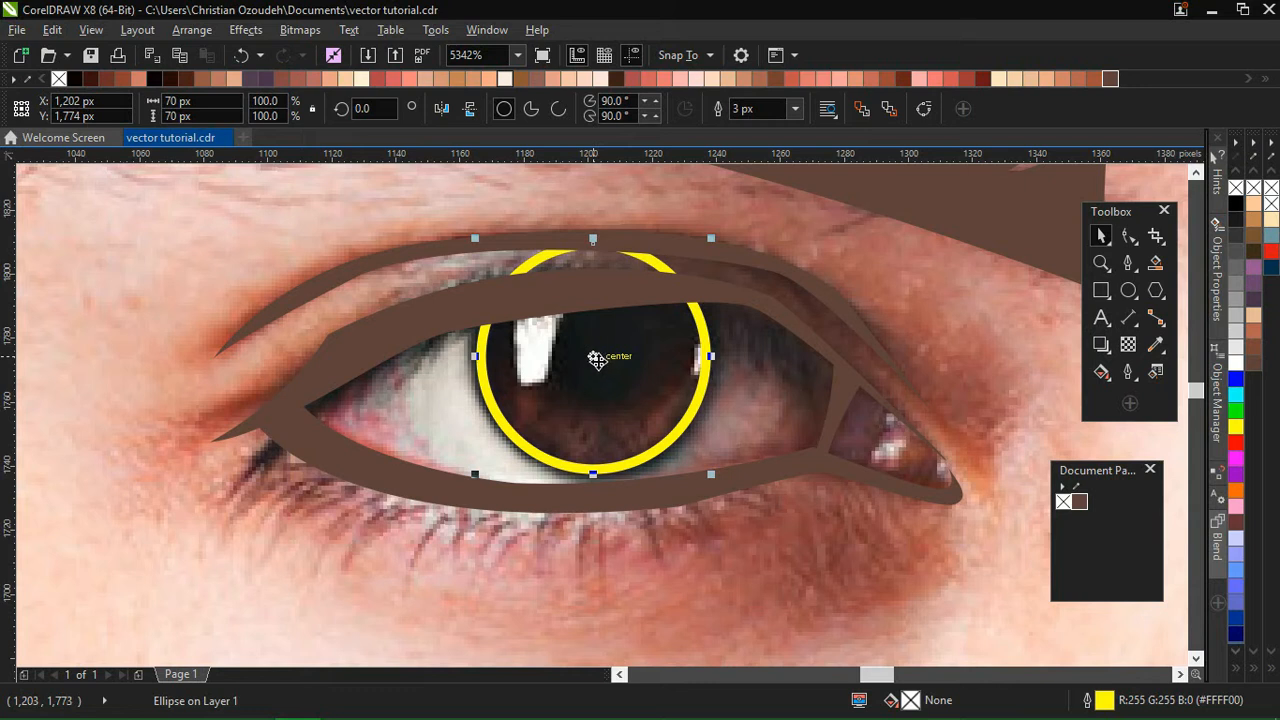
Step: Duplicate the iris circle, enlarge the copy to about 86 px and centre it on the original circle
{"action": "key", "text": "ctrl+d"}
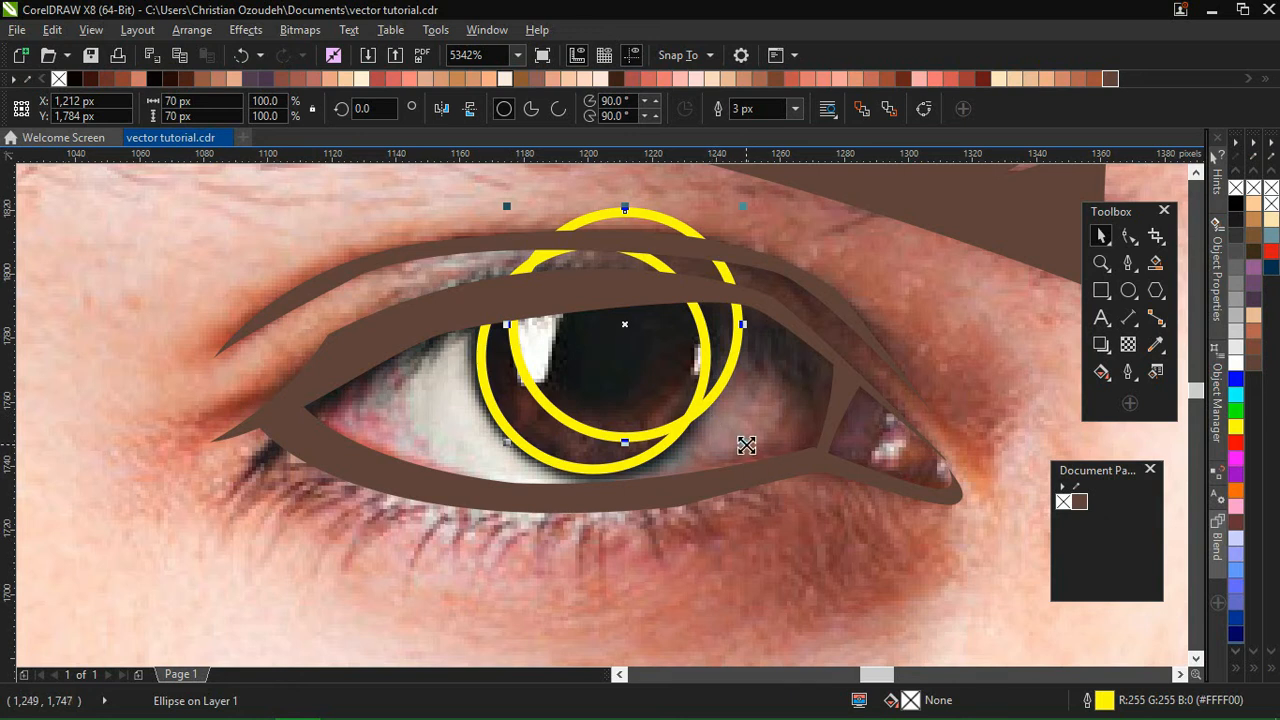
{"action": "left_click_drag", "start_coordinate": [746, 444], "coordinate": [781, 468]}
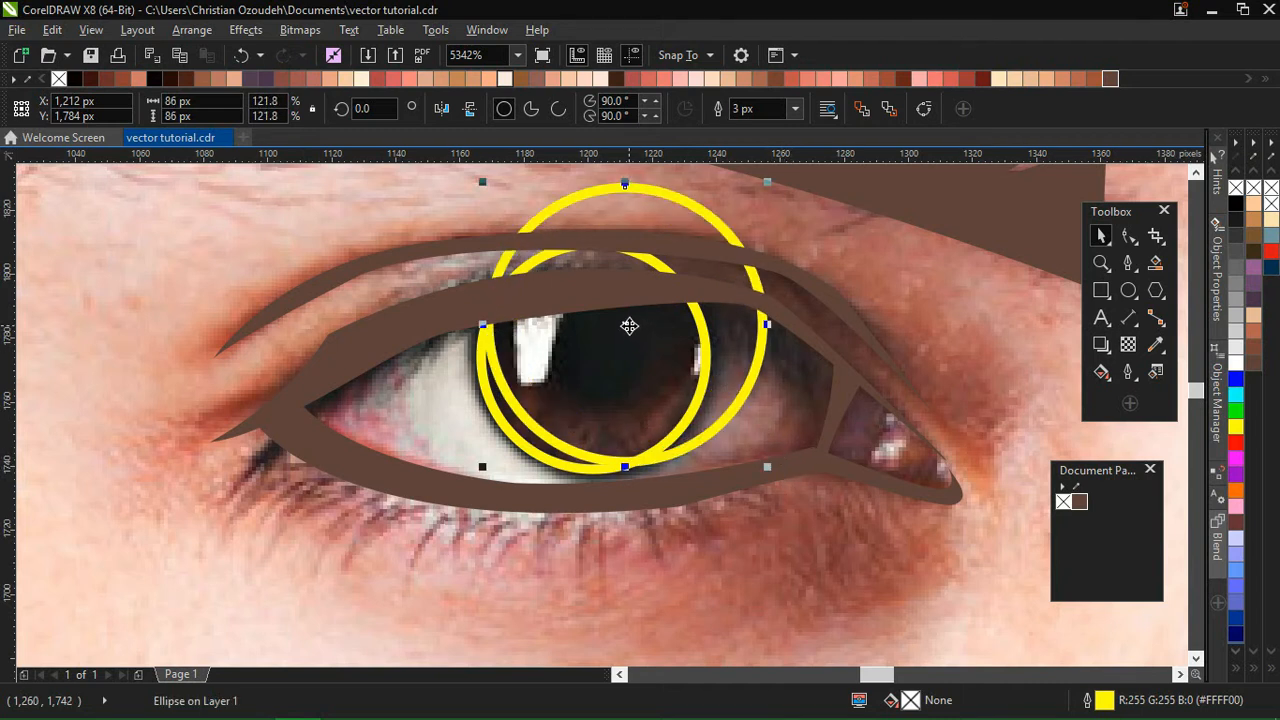
{"action": "left_click_drag", "start_coordinate": [625, 324], "coordinate": [591, 356]}
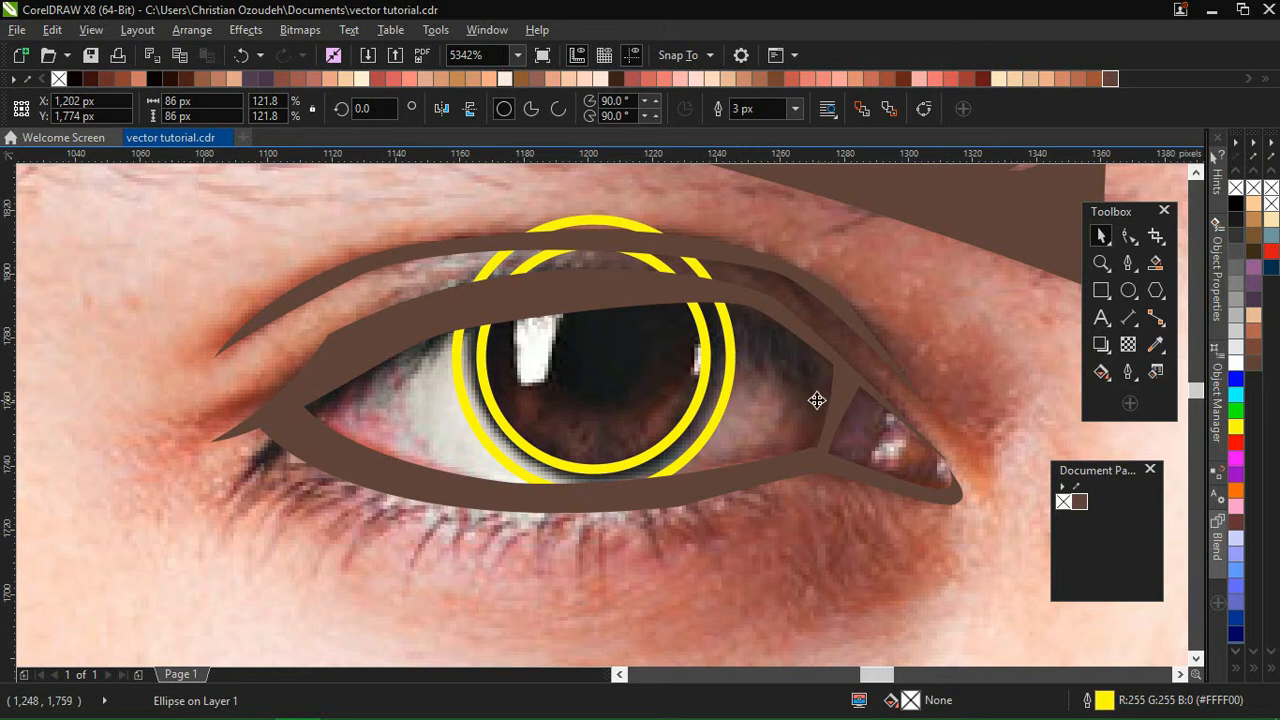
Step: Duplicate the 70 px iris circle, shrink the copy to about 33 px and centre it over the pupil
{"action": "left_click", "coordinate": [689, 398]}
{"action": "left_click", "coordinate": [699, 403]}
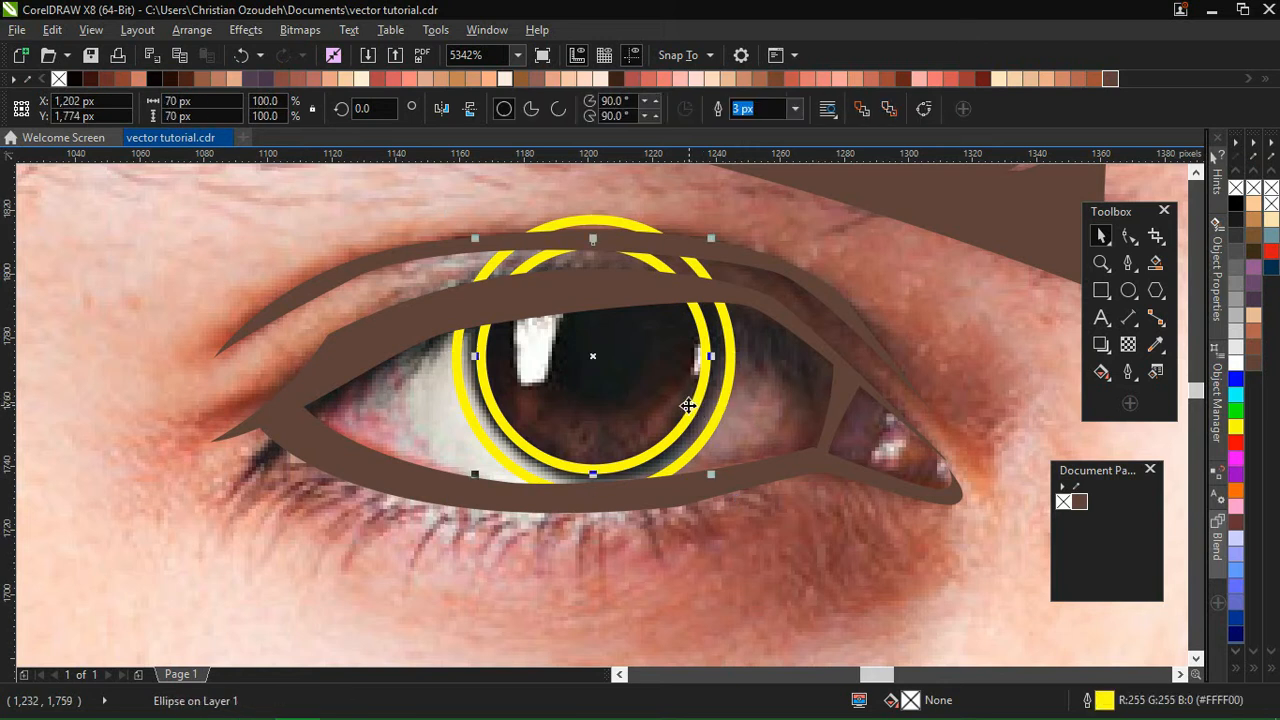
{"action": "key", "text": "ctrl+d"}
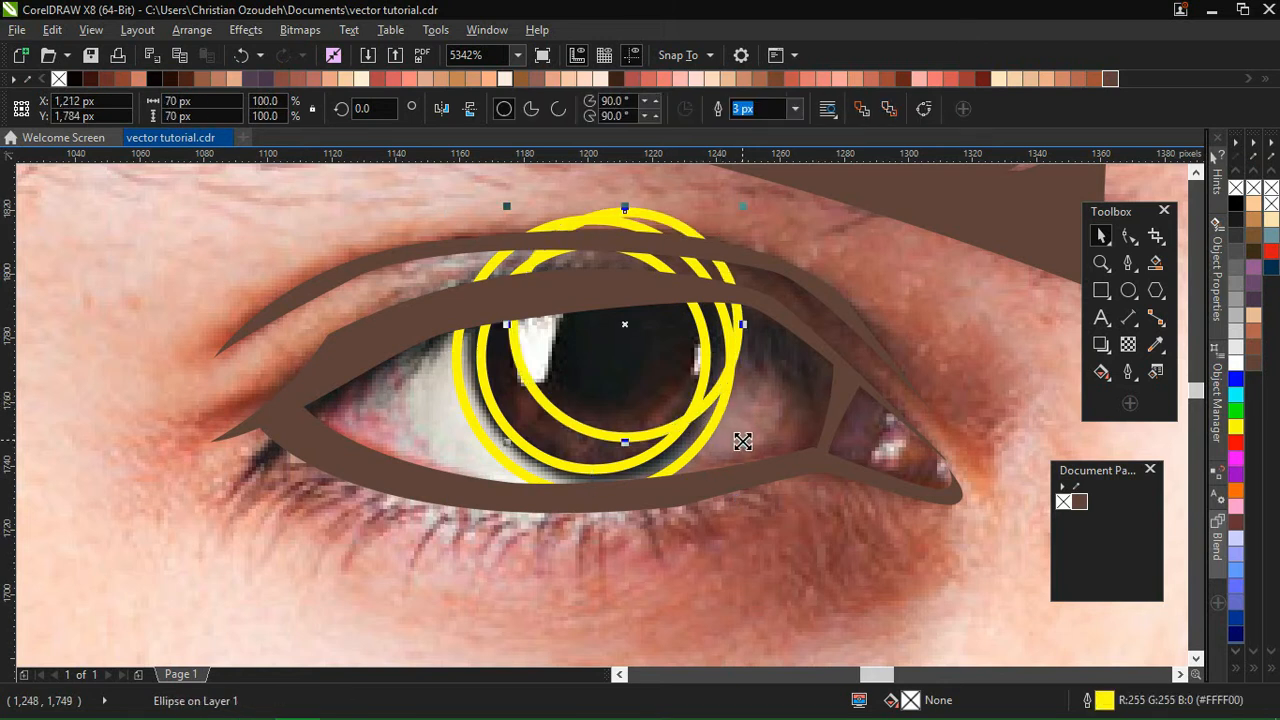
{"action": "left_click_drag", "start_coordinate": [742, 441], "coordinate": [695, 393]}
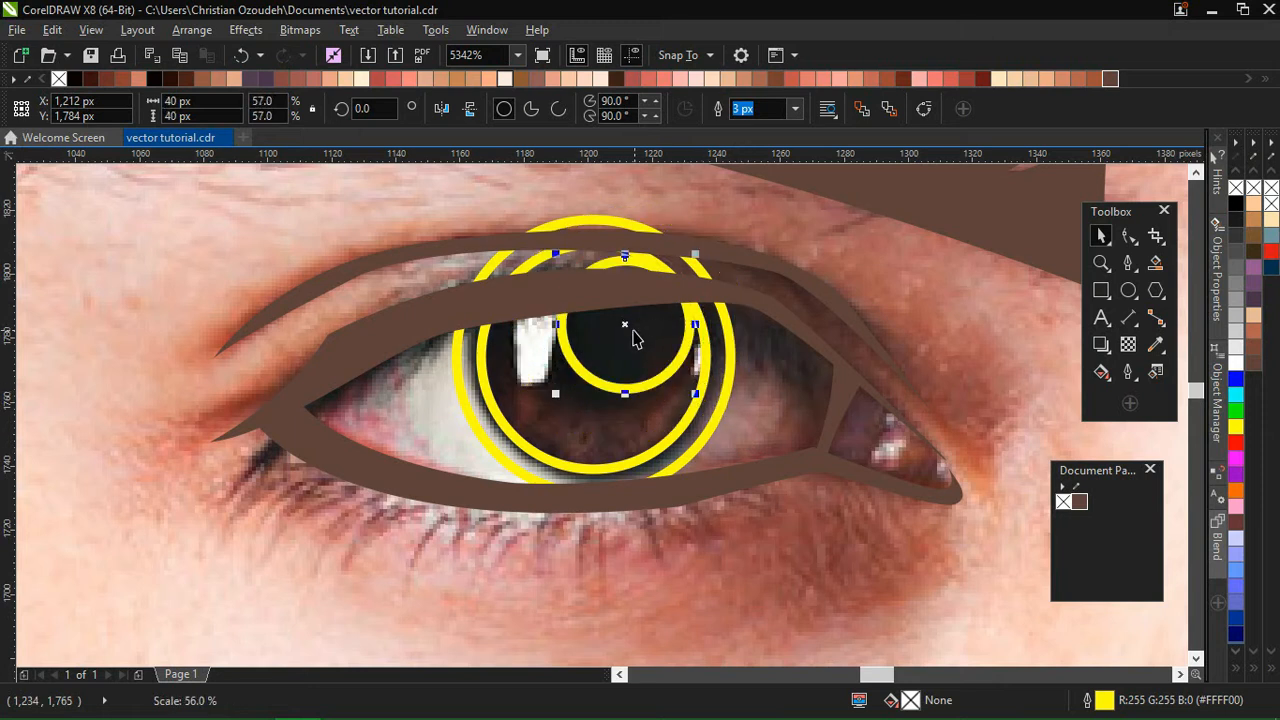
{"action": "left_click_drag", "start_coordinate": [624, 325], "coordinate": [593, 356]}
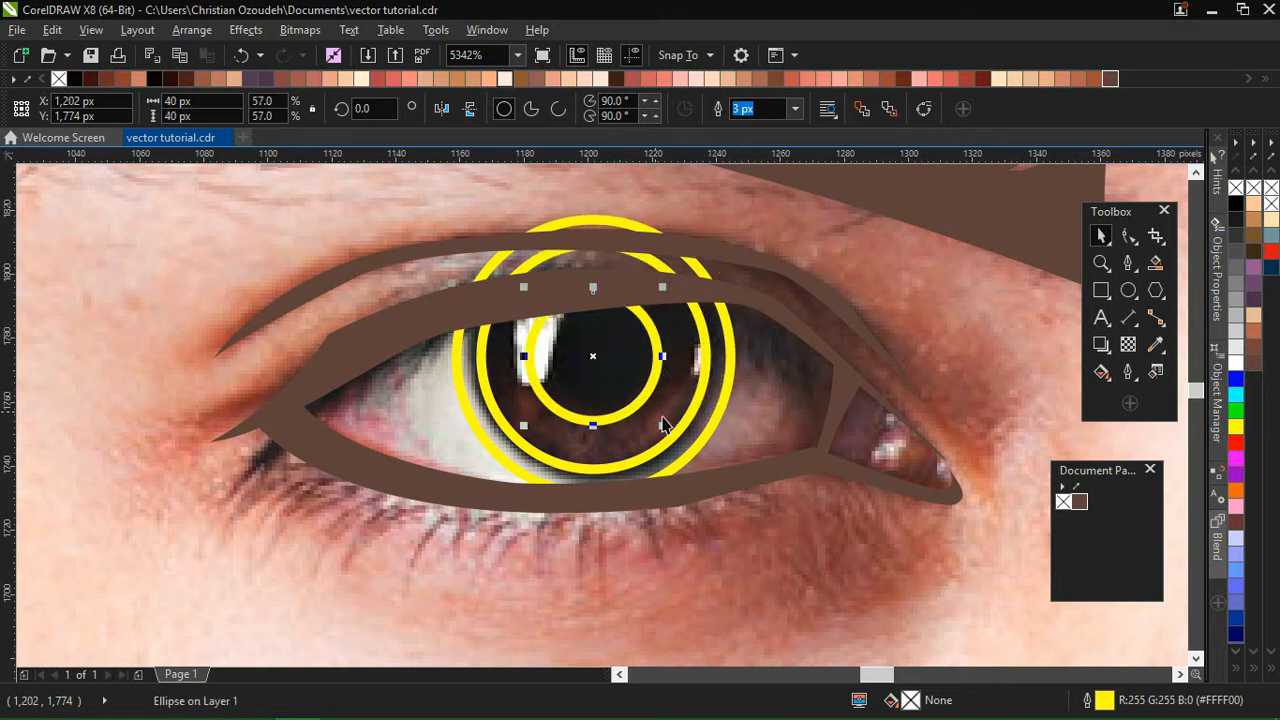
{"action": "left_click_drag", "start_coordinate": [663, 424], "coordinate": [651, 412]}
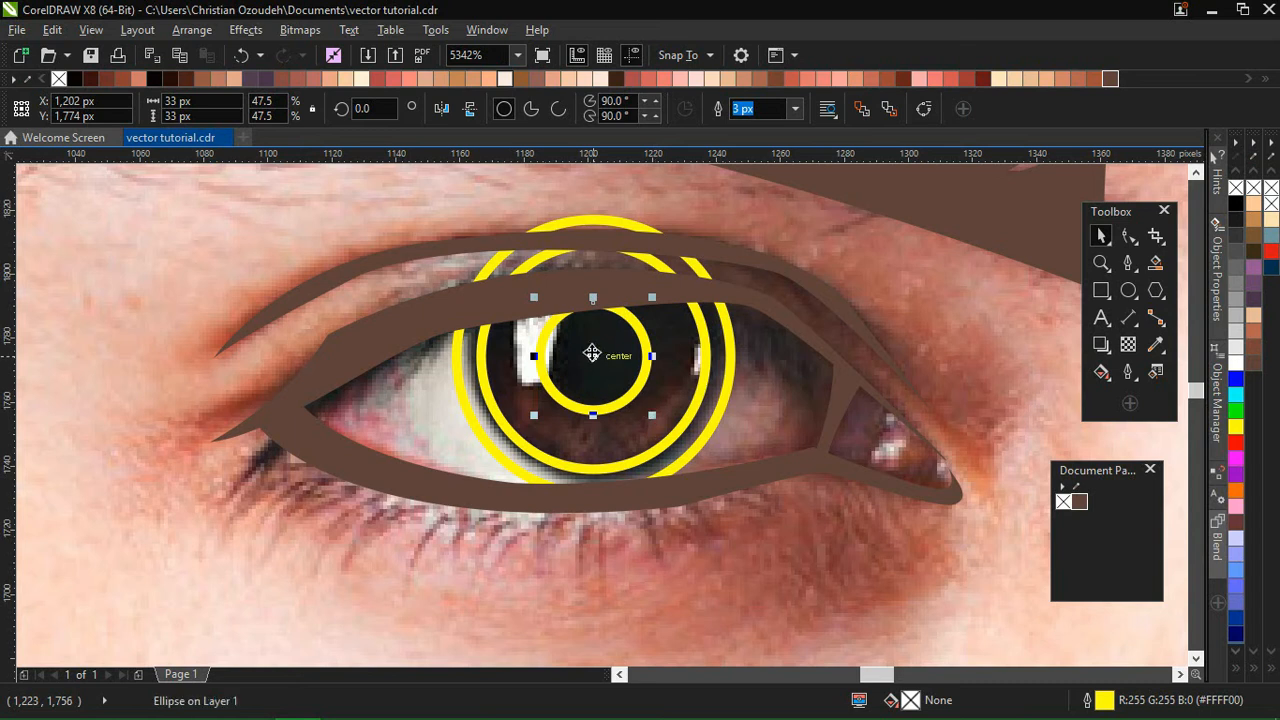
{"action": "left_click", "coordinate": [823, 318]}
{"action": "left_click", "coordinate": [638, 383]}
{"action": "mouse_move", "coordinate": [593, 356]}
{"action": "left_mouse_down"}
{"action": "mouse_move", "coordinate": [829, 357]}
{"action": "mouse_move", "coordinate": [594, 357]}
{"action": "mouse_move", "coordinate": [601, 375]}
{"action": "left_mouse_up"}
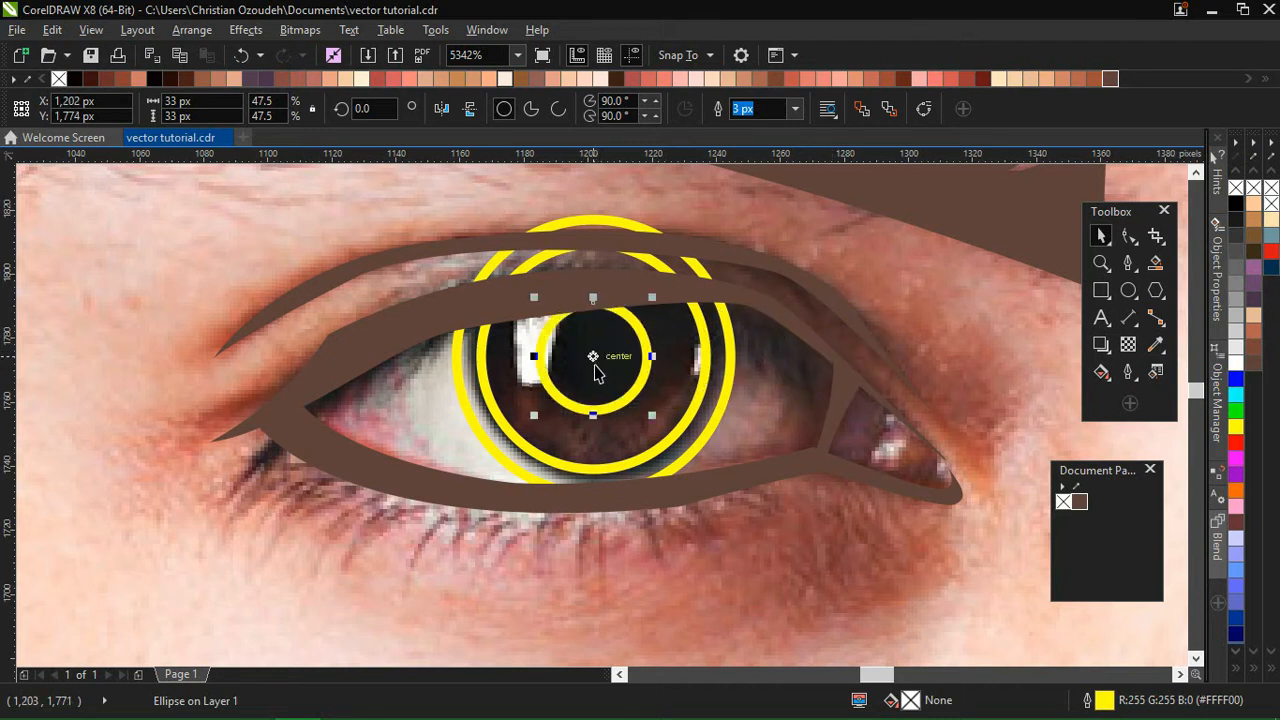
Step: Duplicate the pupil circle, shrink the copy to about 15 px over the white highlight and apply the In Front Of order
{"action": "key", "text": "ctrl+d"}
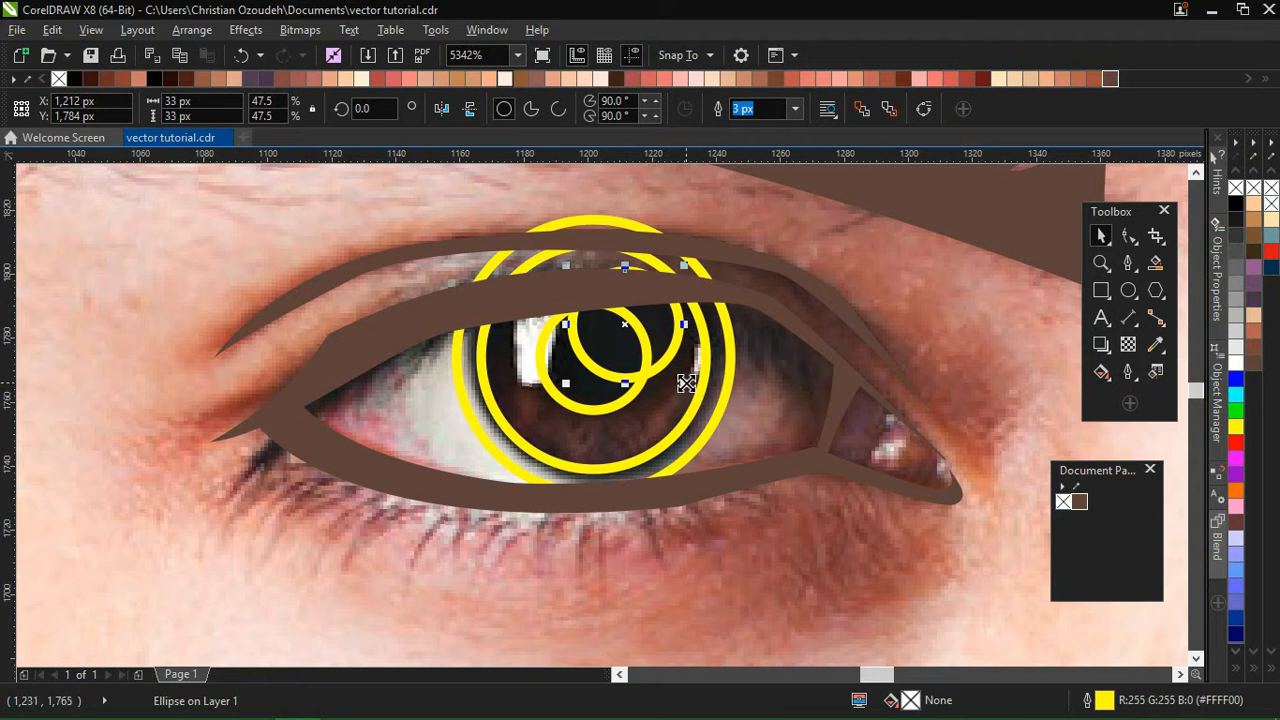
{"action": "left_click_drag", "start_coordinate": [686, 383], "coordinate": [538, 343]}
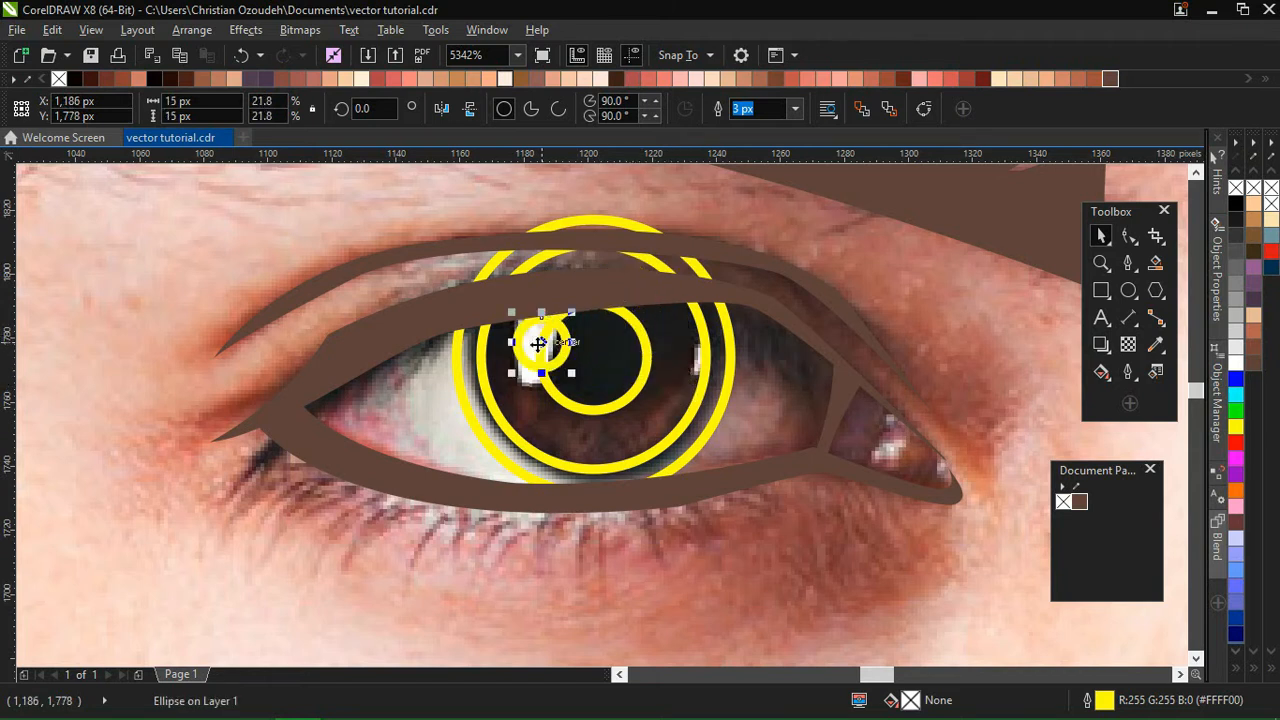
{"action": "right_click", "coordinate": [541, 342]}
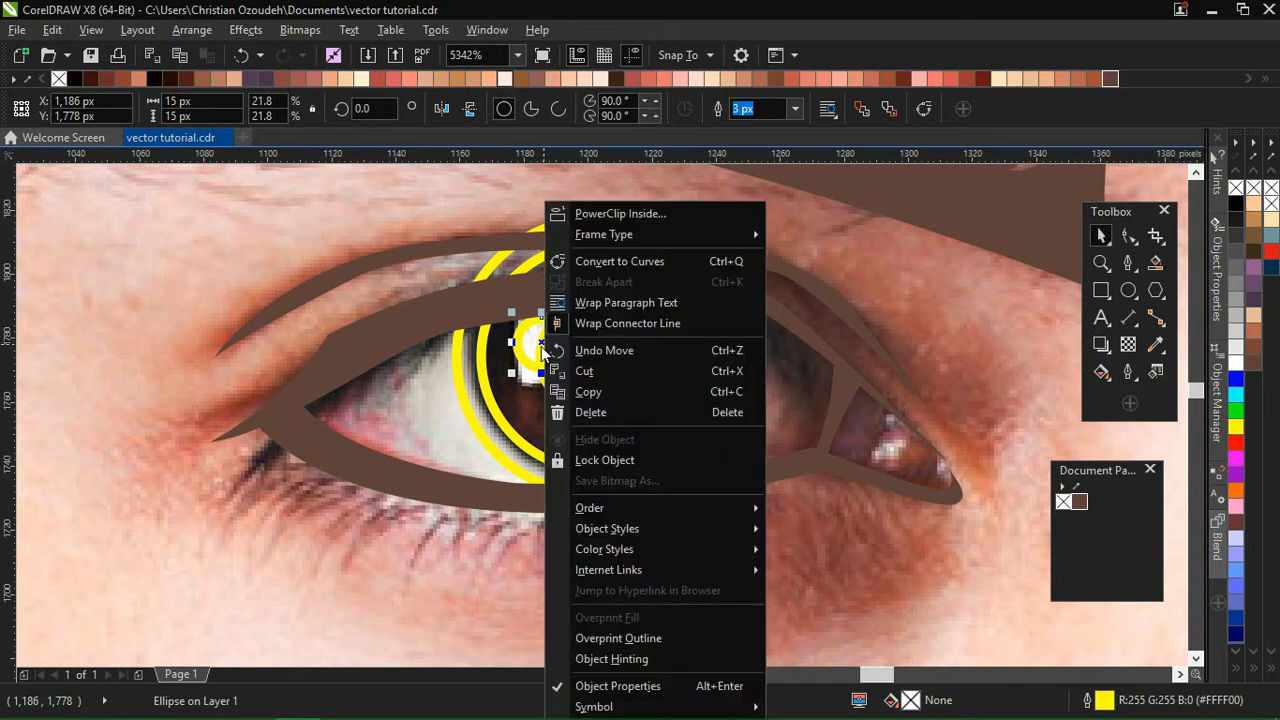
{"action": "mouse_move", "coordinate": [647, 505]}
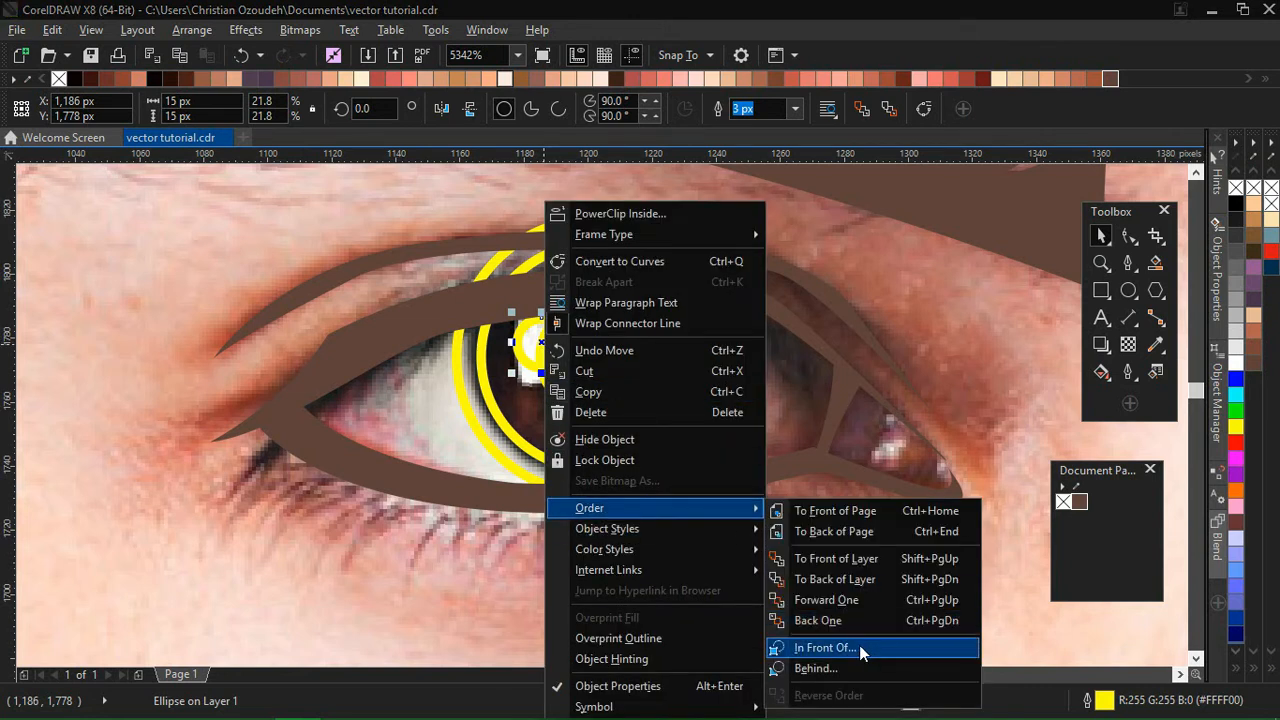
{"action": "left_click", "coordinate": [826, 647]}
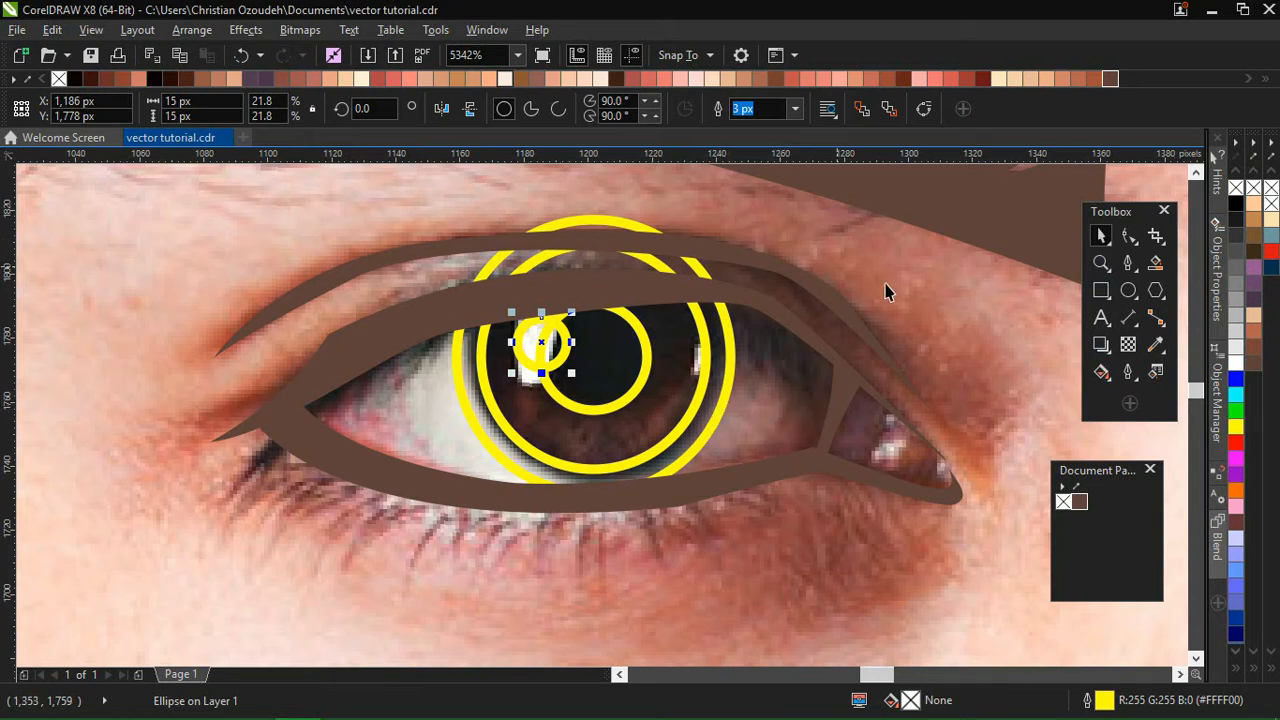
Step: Trace a closed shape about 173 by 78 px with the Pen tool, following the upper lash line and arching above the eyelid
{"action": "left_click", "coordinate": [743, 346]}
{"action": "left_click", "coordinate": [730, 390]}
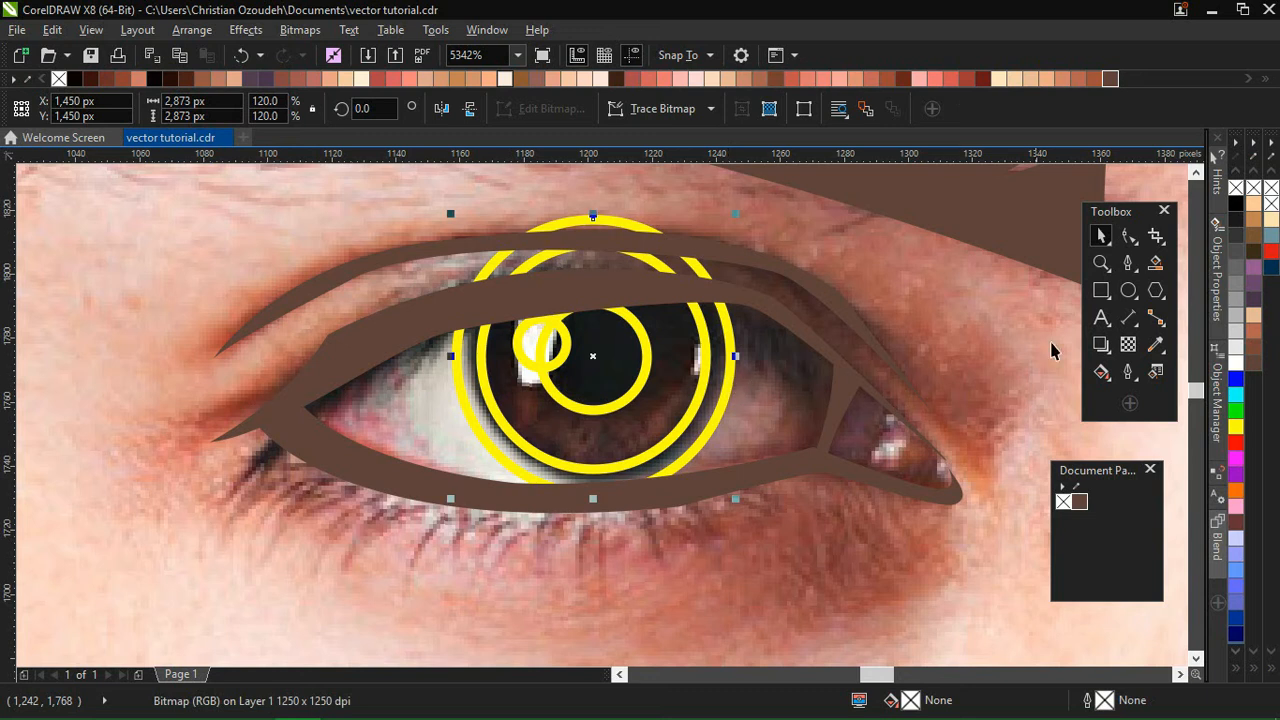
{"action": "left_click", "coordinate": [1128, 262]}
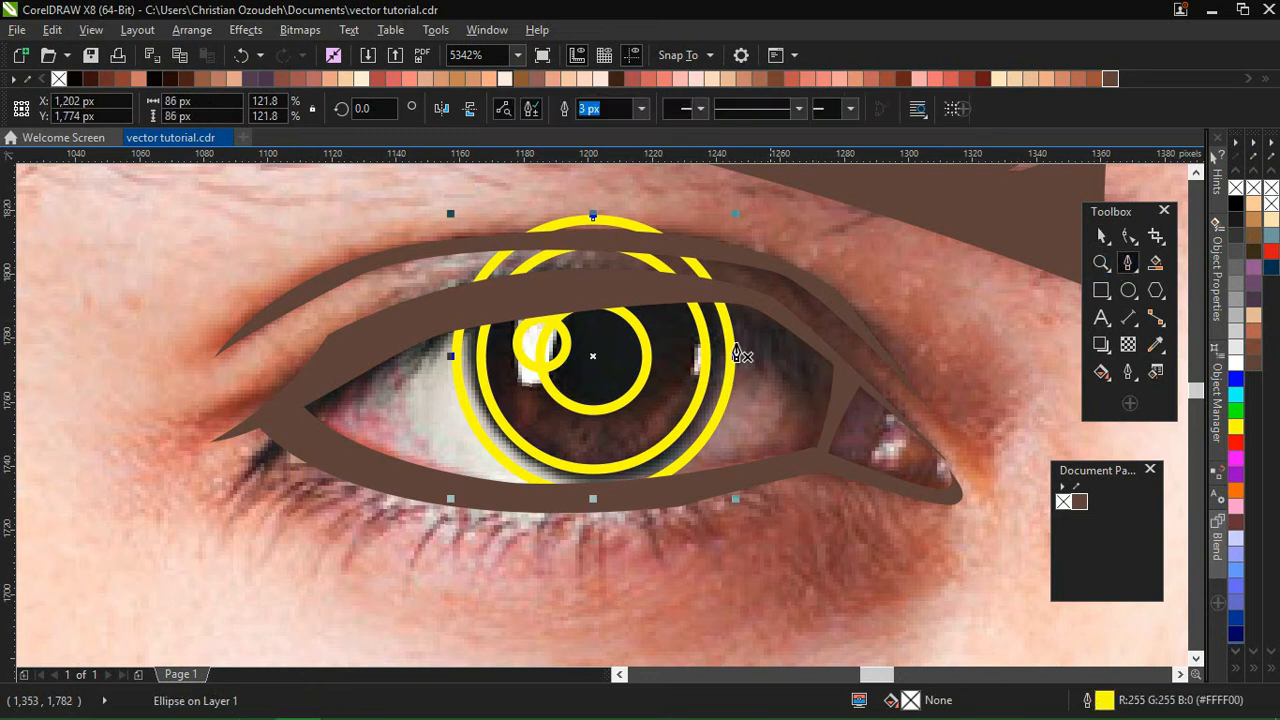
{"action": "left_click", "coordinate": [349, 356]}
{"action": "left_click_drag", "start_coordinate": [556, 294], "coordinate": [661, 286]}
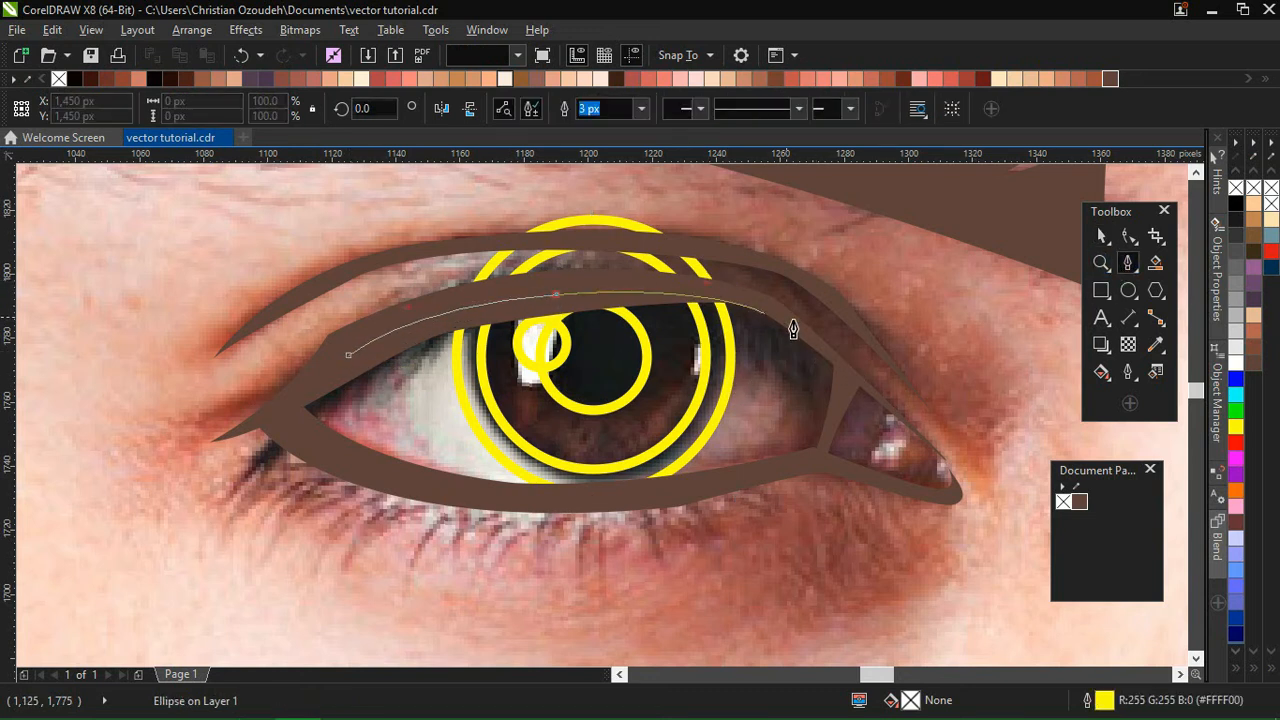
{"action": "left_click", "coordinate": [759, 297]}
{"action": "left_click", "coordinate": [903, 422]}
{"action": "left_click", "coordinate": [811, 221]}
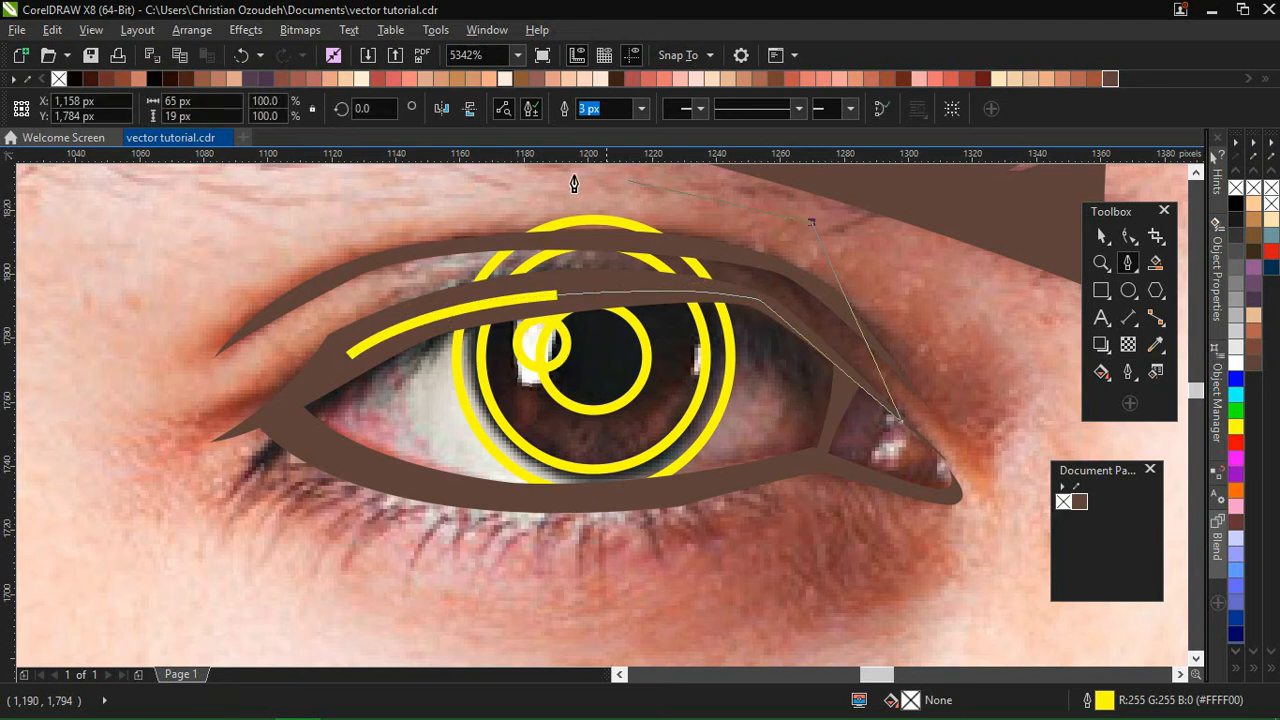
{"action": "left_click", "coordinate": [522, 173]}
{"action": "left_click", "coordinate": [357, 275]}
{"action": "left_click", "coordinate": [349, 356]}
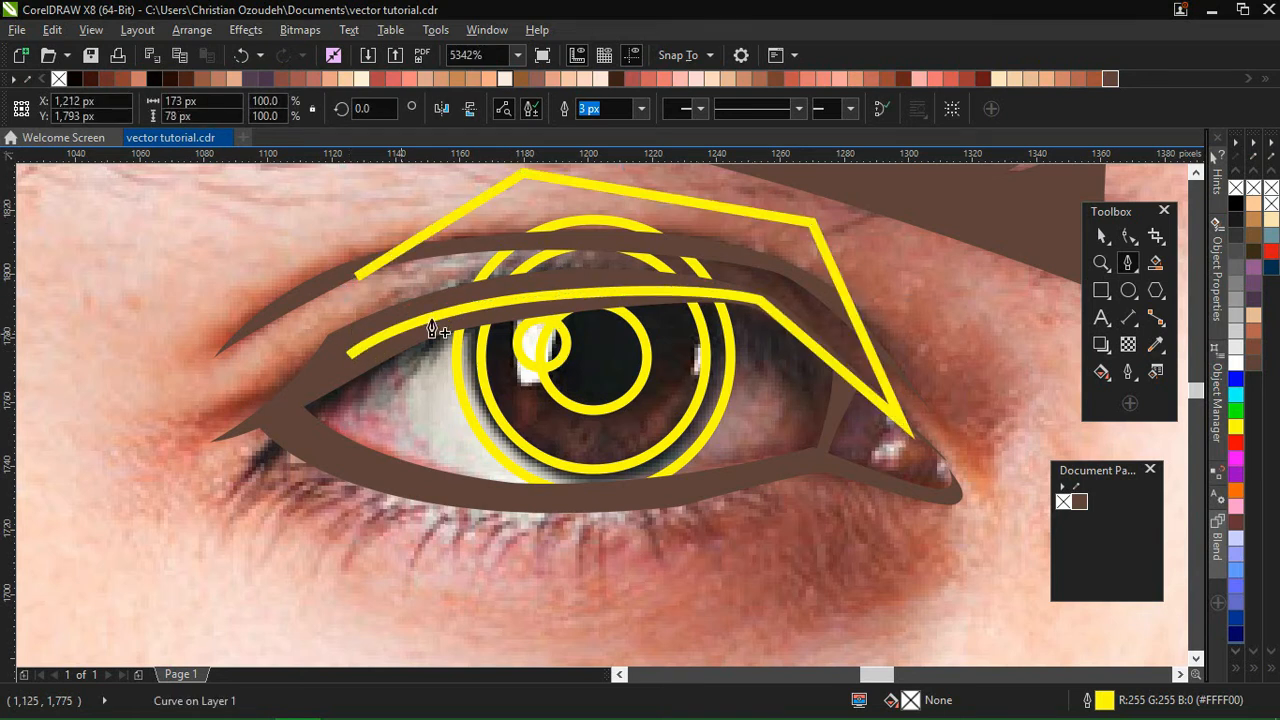
Step: Trim the top of the 86 px outer iris circle with the traced eyelid shape
{"action": "left_click", "coordinate": [1101, 235]}
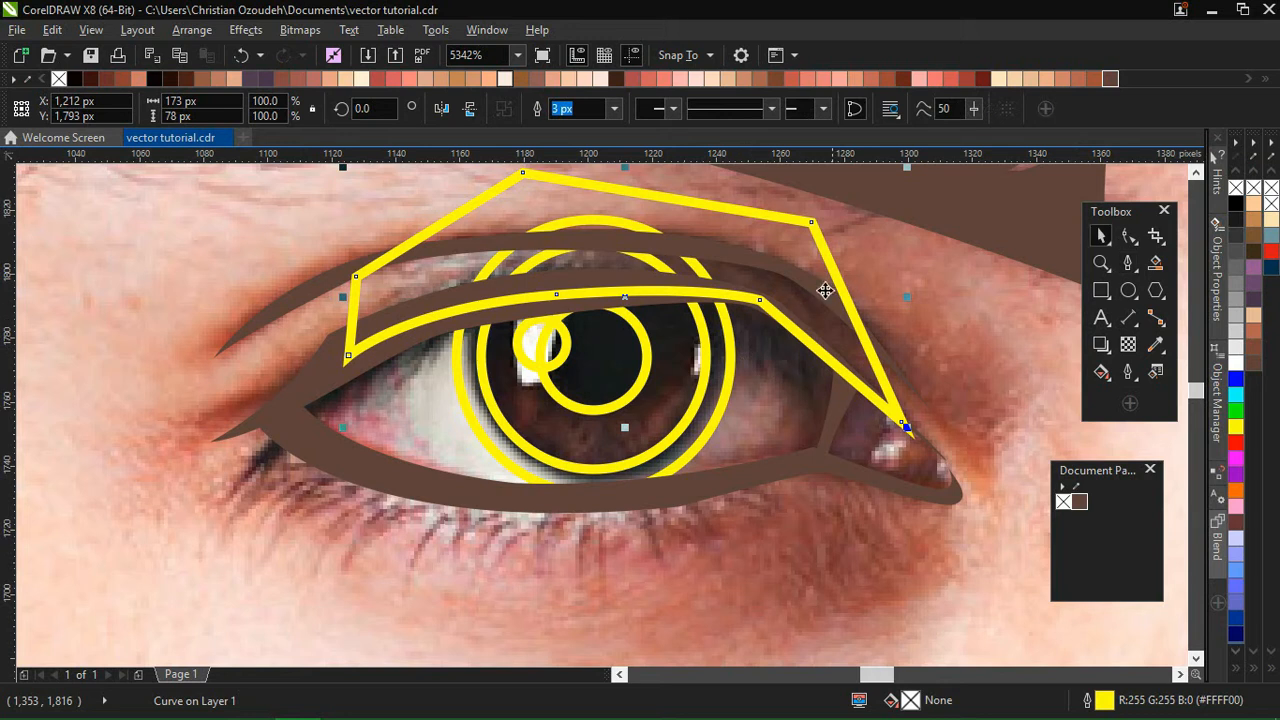
{"action": "left_click", "coordinate": [726, 397], "text": "shift"}
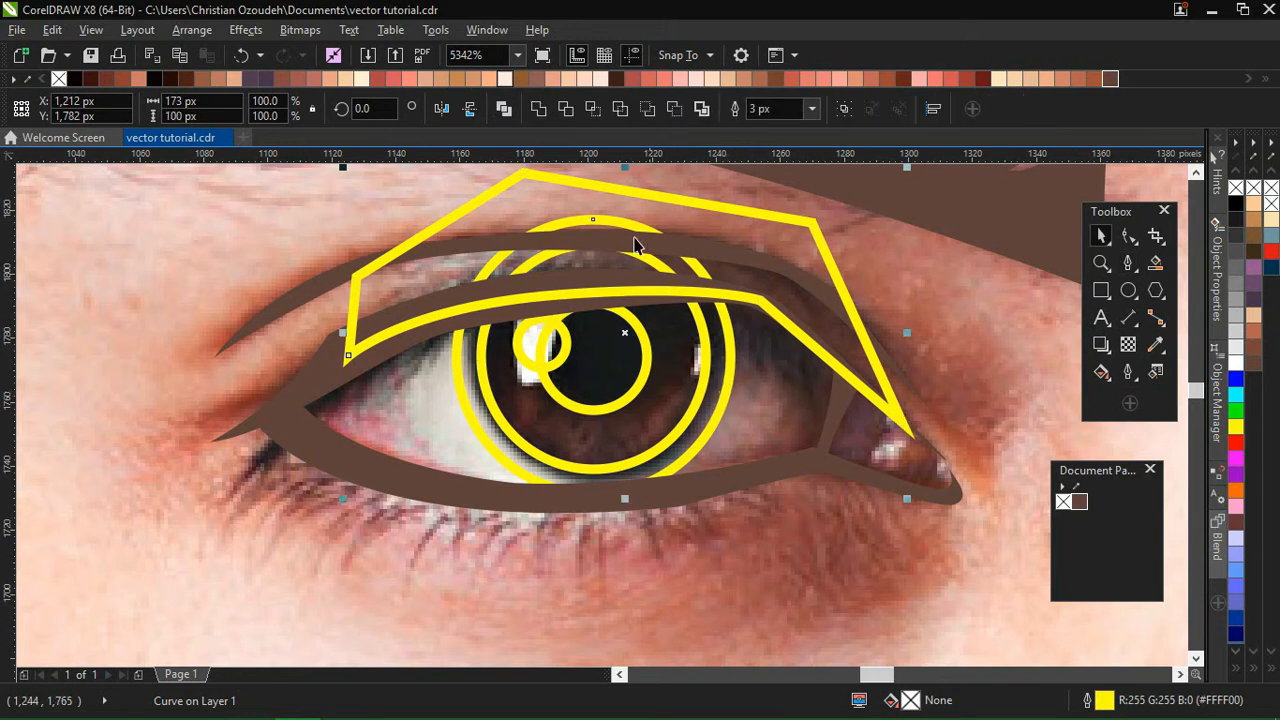
{"action": "left_click", "coordinate": [566, 110]}
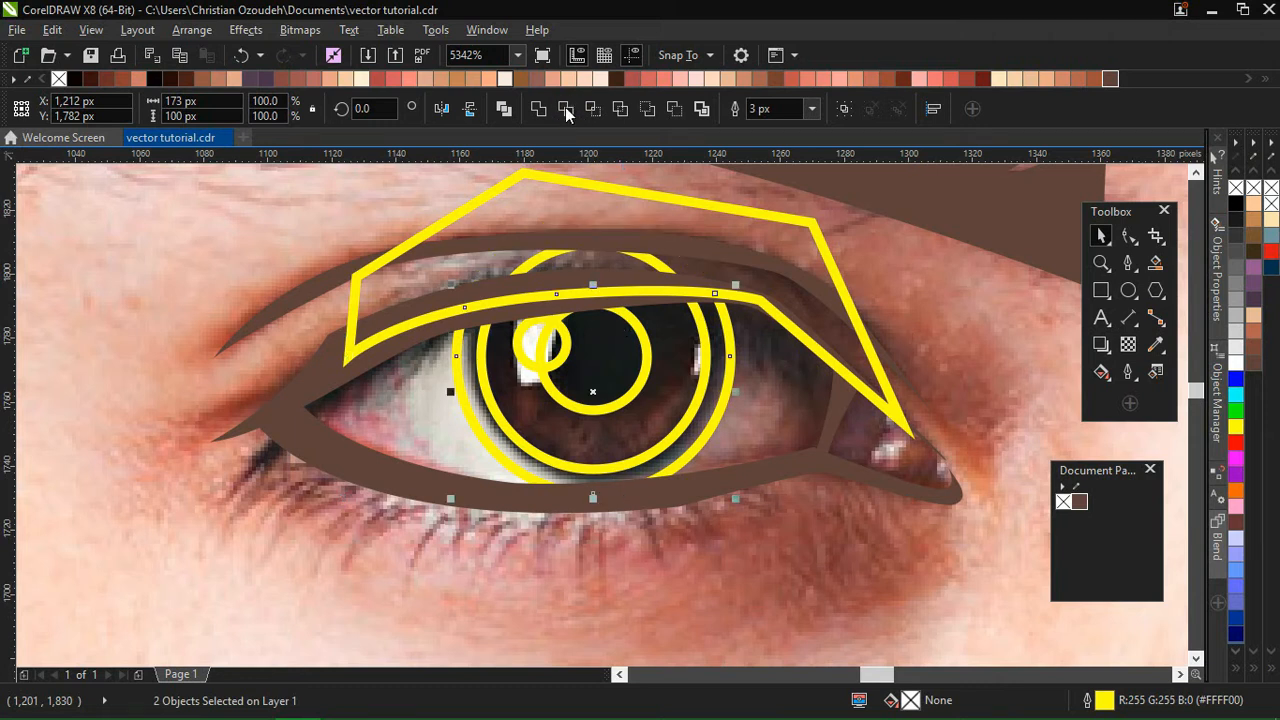
Step: Trim the top of the 70 px iris circle with the same eyelid shape and delete that shape
{"action": "left_click", "coordinate": [840, 290]}
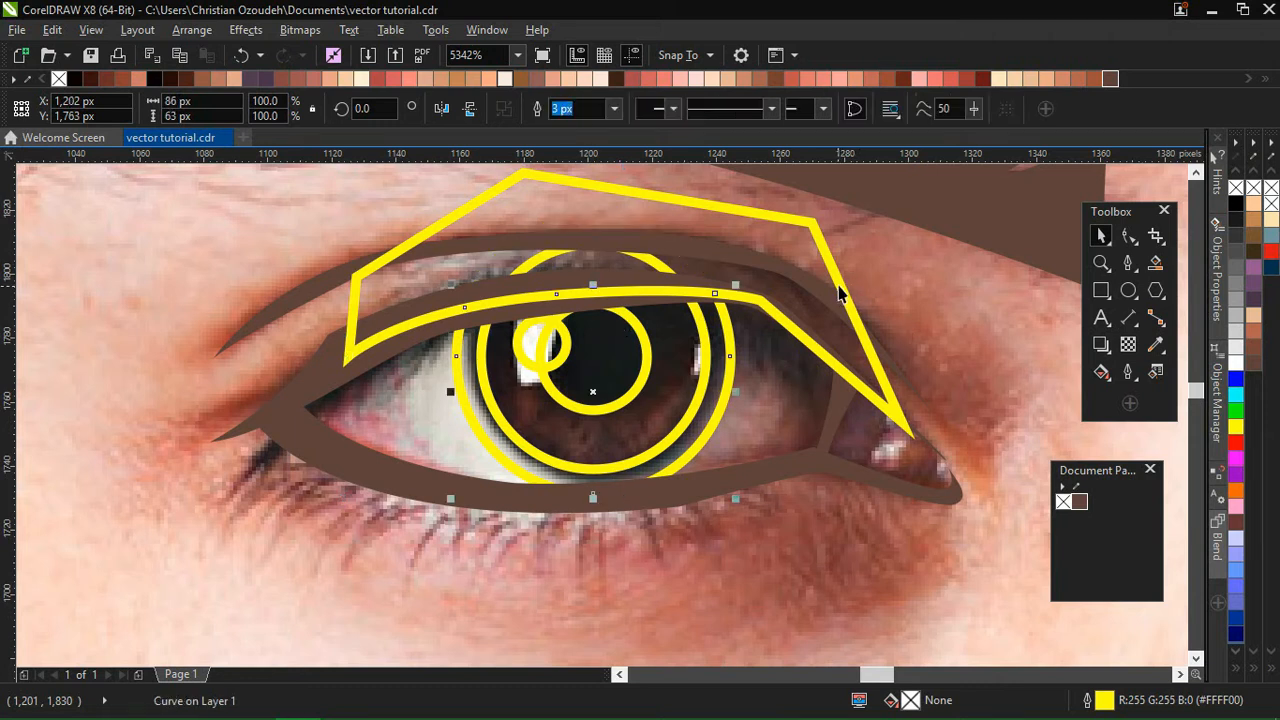
{"action": "left_click", "coordinate": [700, 388], "text": "shift"}
{"action": "left_click", "coordinate": [566, 110]}
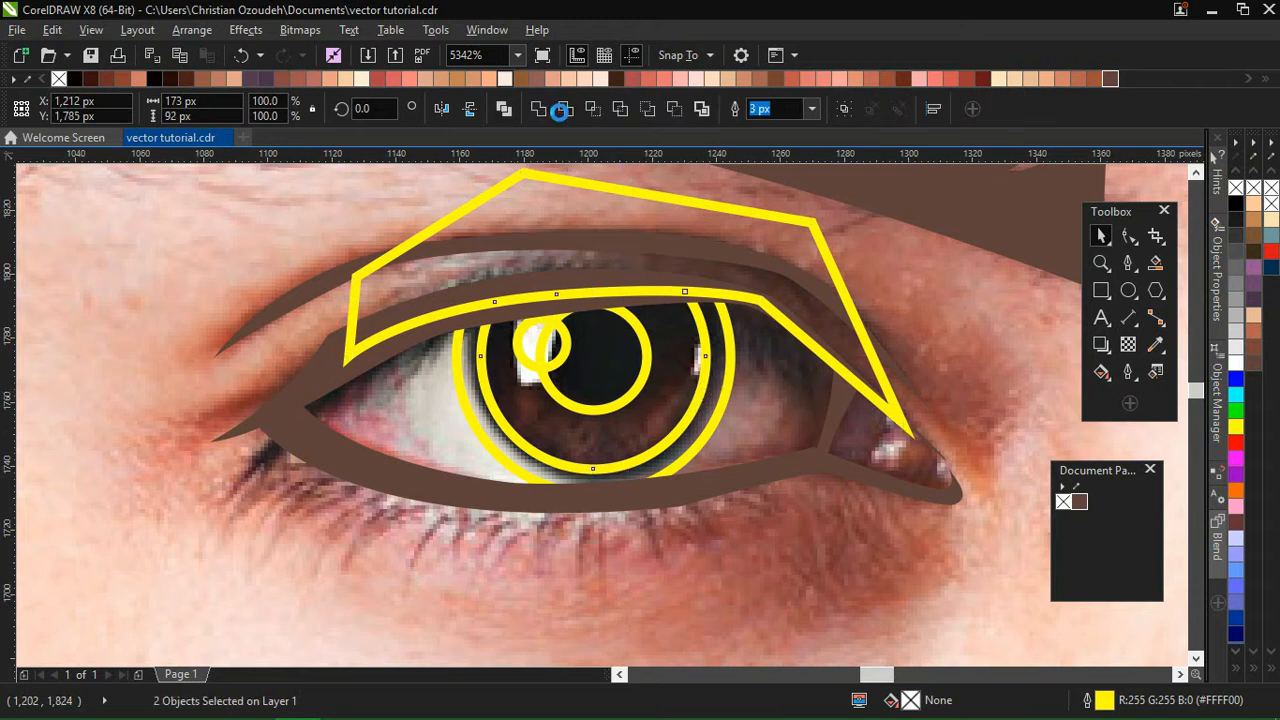
{"action": "left_click", "coordinate": [843, 287]}
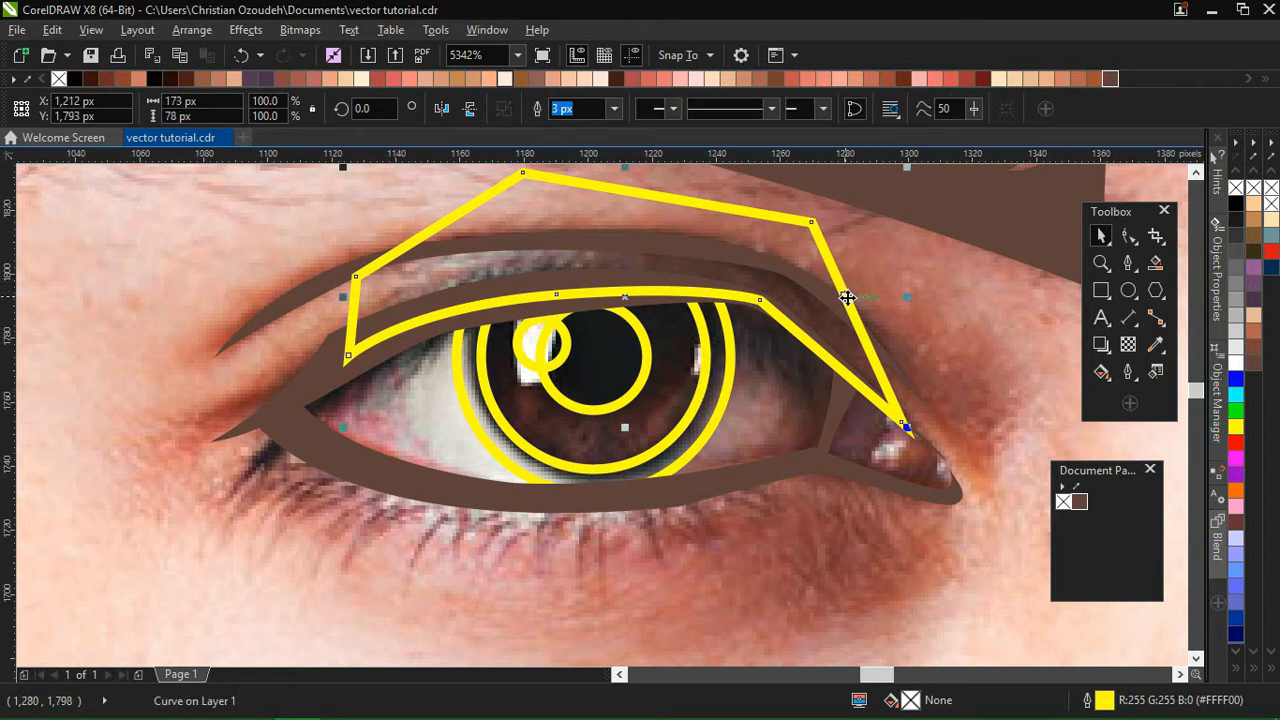
{"action": "key", "text": "Delete"}
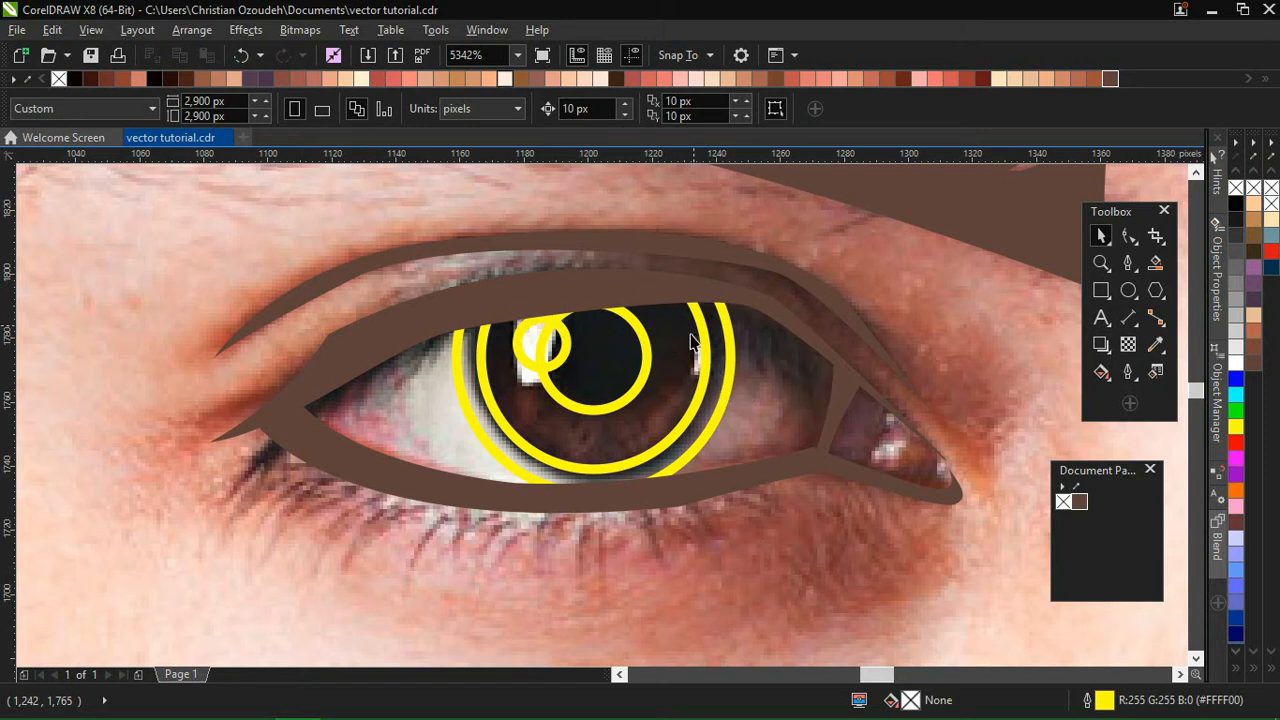
Step: Fill the trimmed 70 px iris shape and the pupil circle with brown R94 G65 B57
{"action": "left_click", "coordinate": [697, 403]}
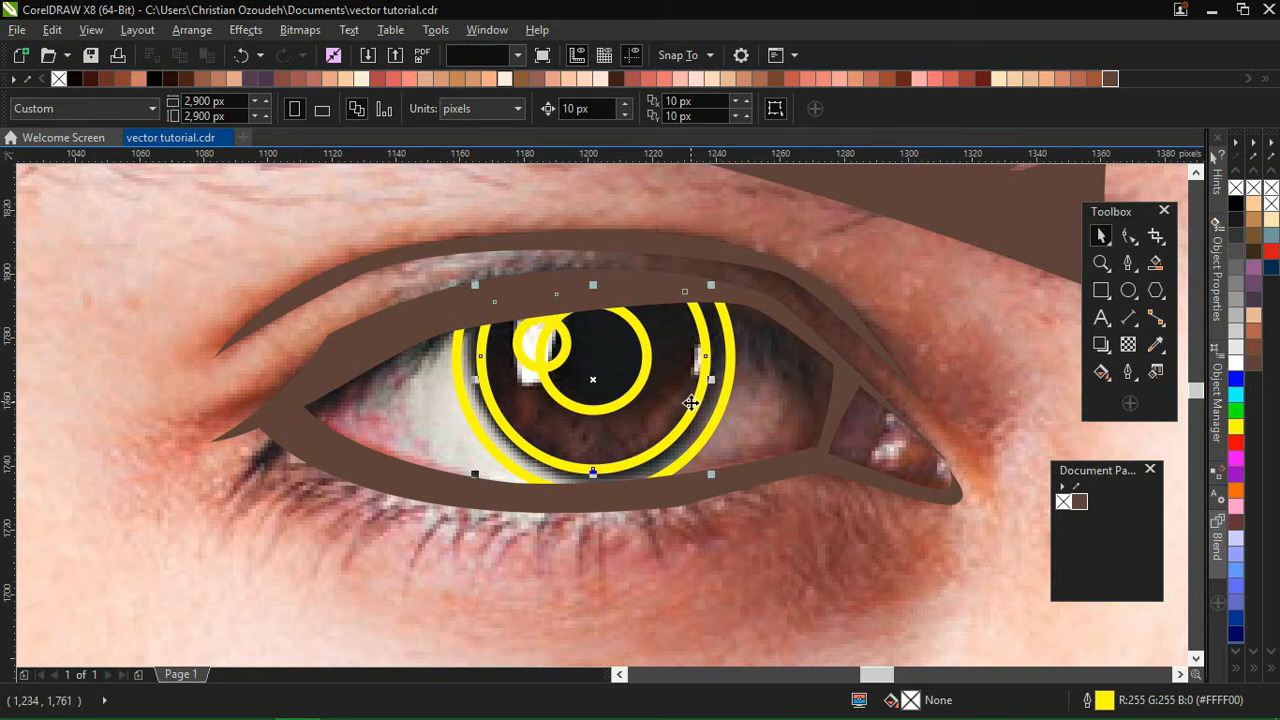
{"action": "left_click", "coordinate": [1112, 79]}
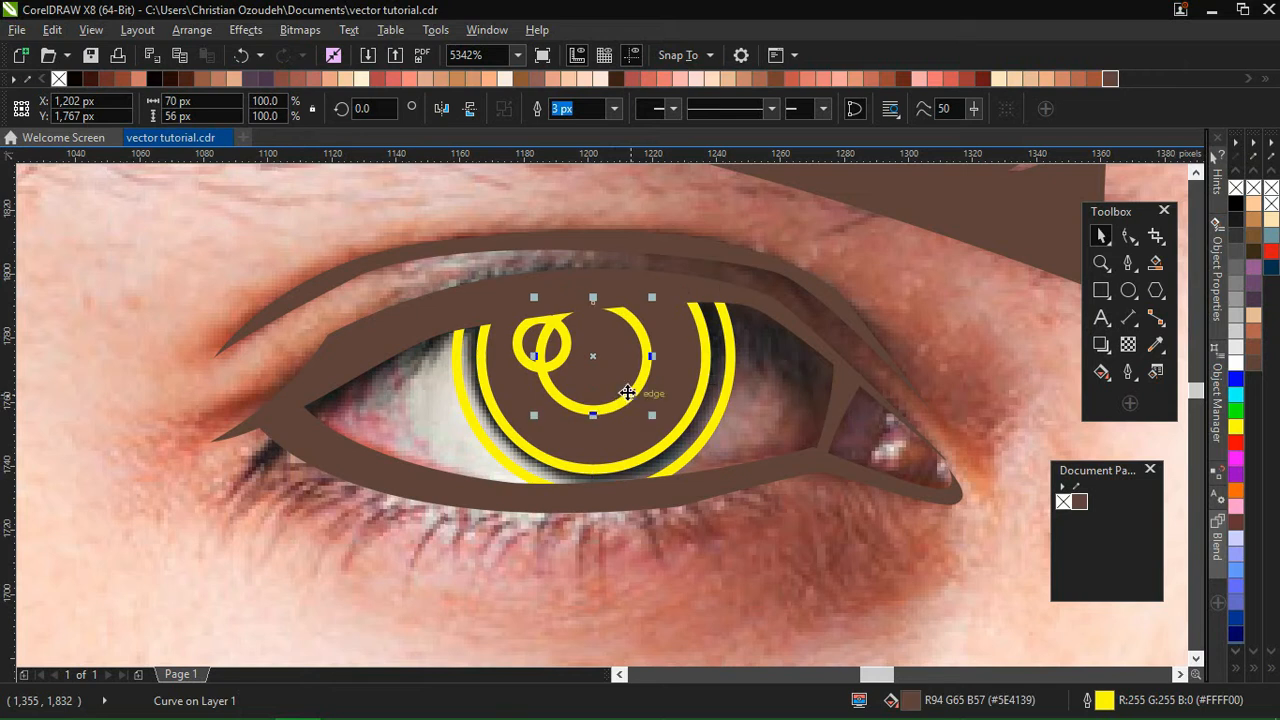
{"action": "left_click", "coordinate": [628, 395]}
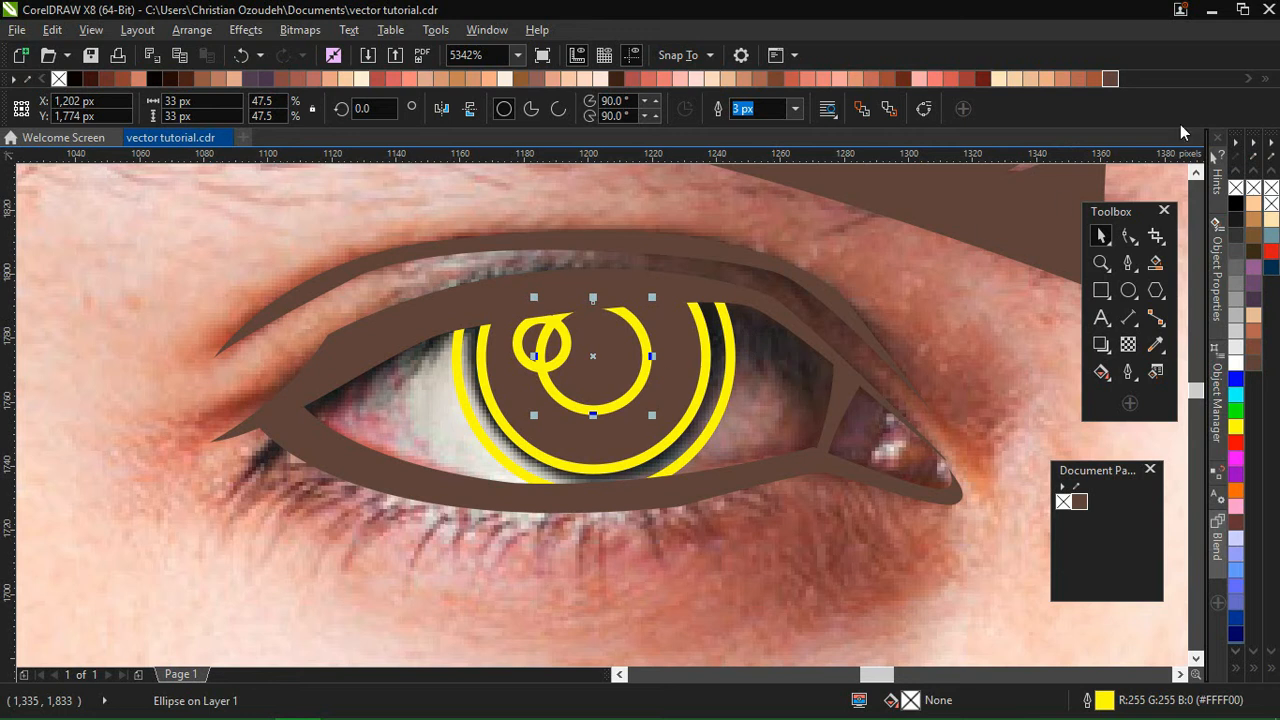
{"action": "left_click", "coordinate": [1111, 79]}
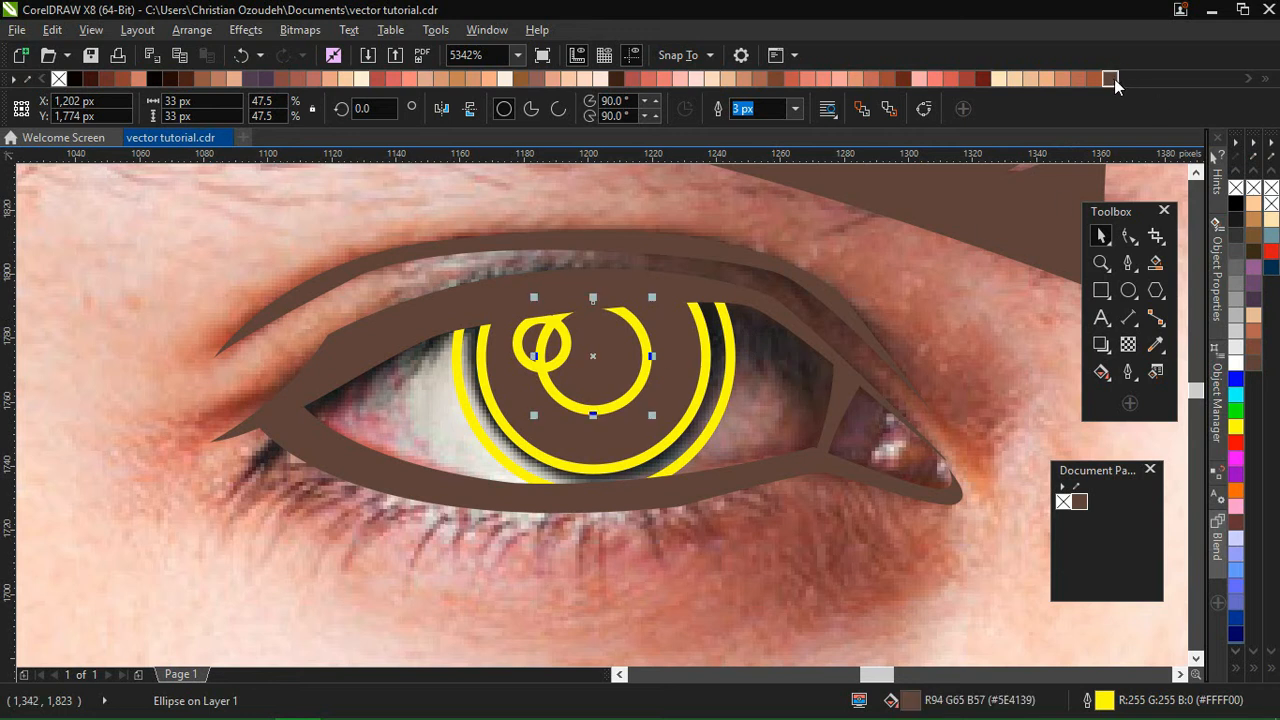
Step: Try the darker brown shade R75 G47 B47 as the pupil circle's fill
{"action": "left_click", "coordinate": [1077, 502]}
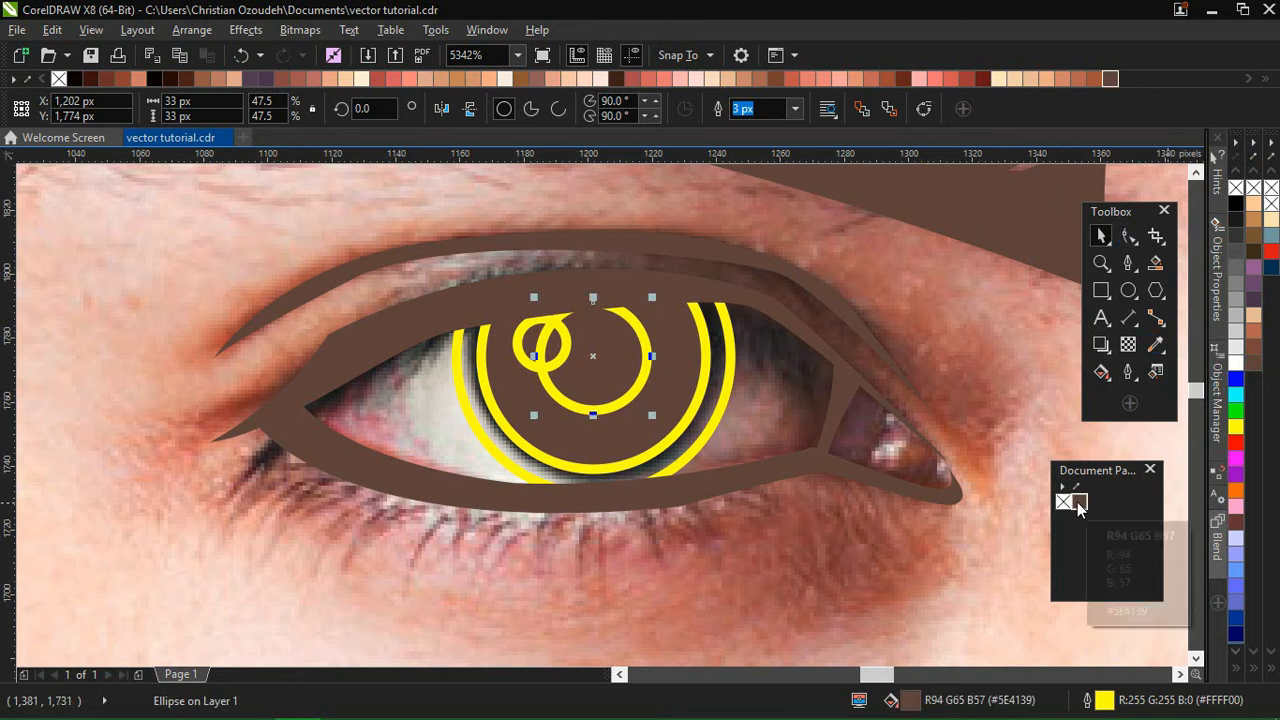
{"action": "left_click", "coordinate": [1077, 502]}
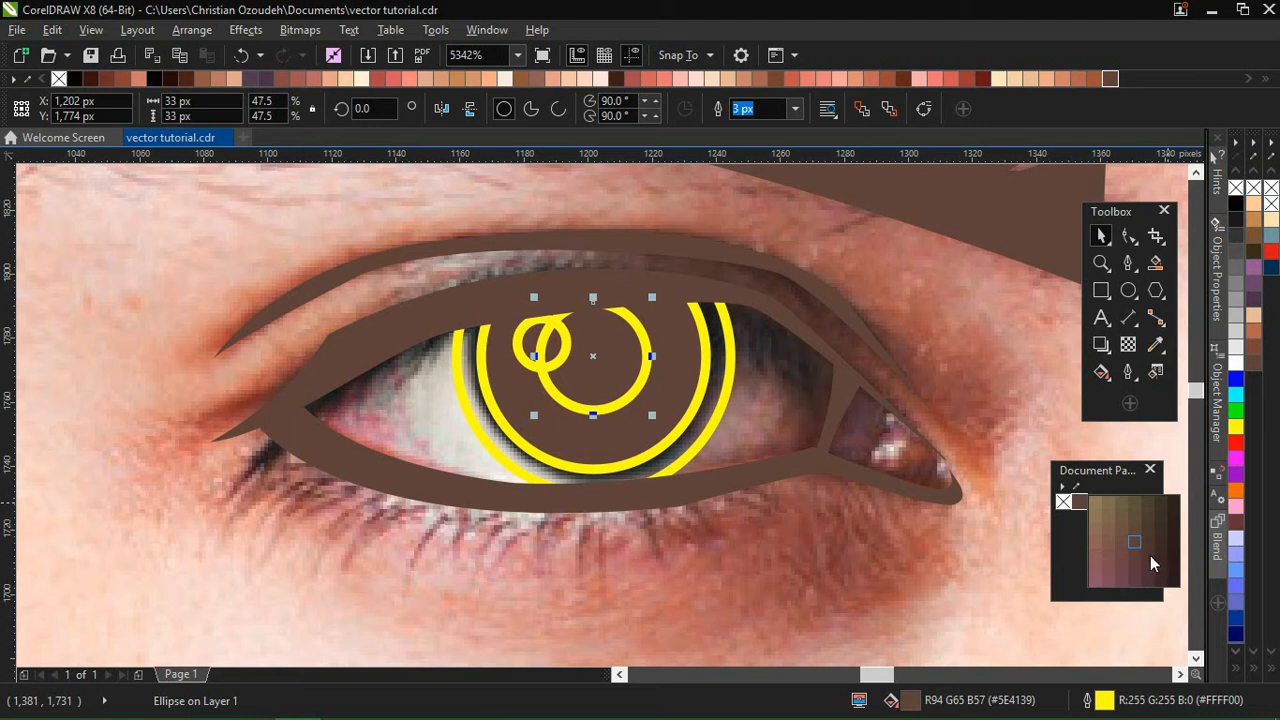
{"action": "left_click", "coordinate": [1151, 558]}
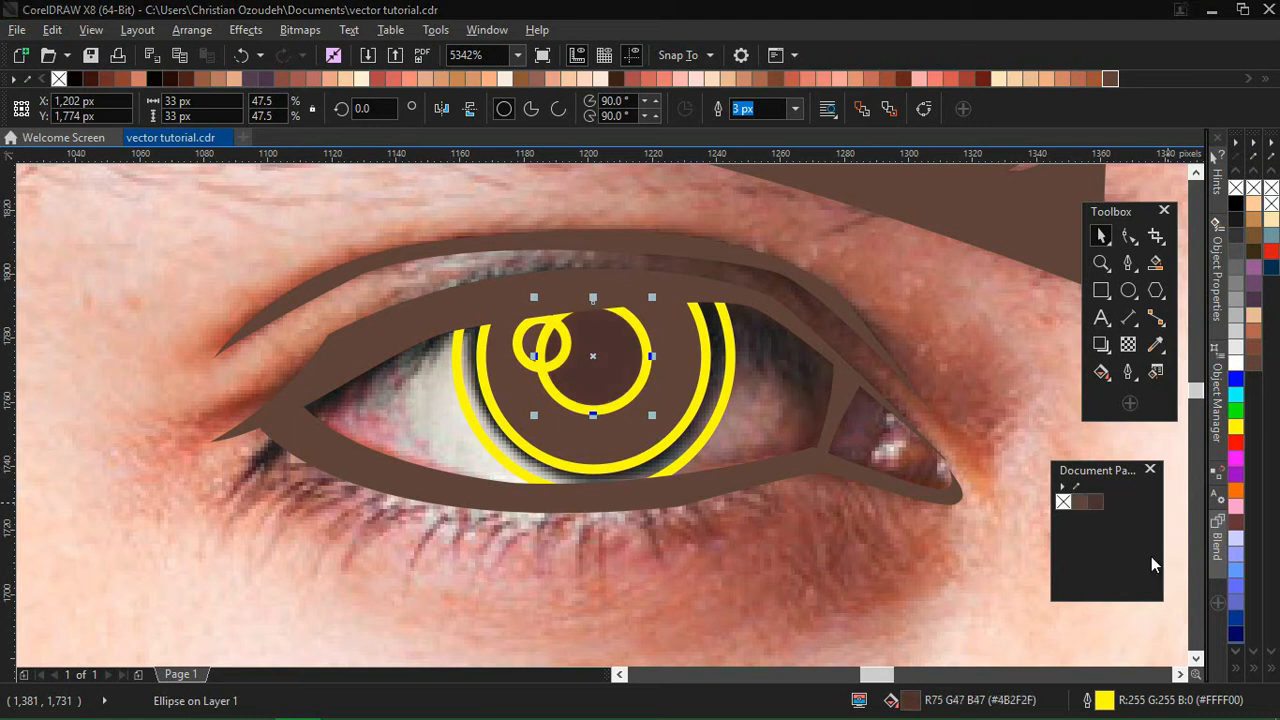
{"action": "left_click", "coordinate": [988, 420]}
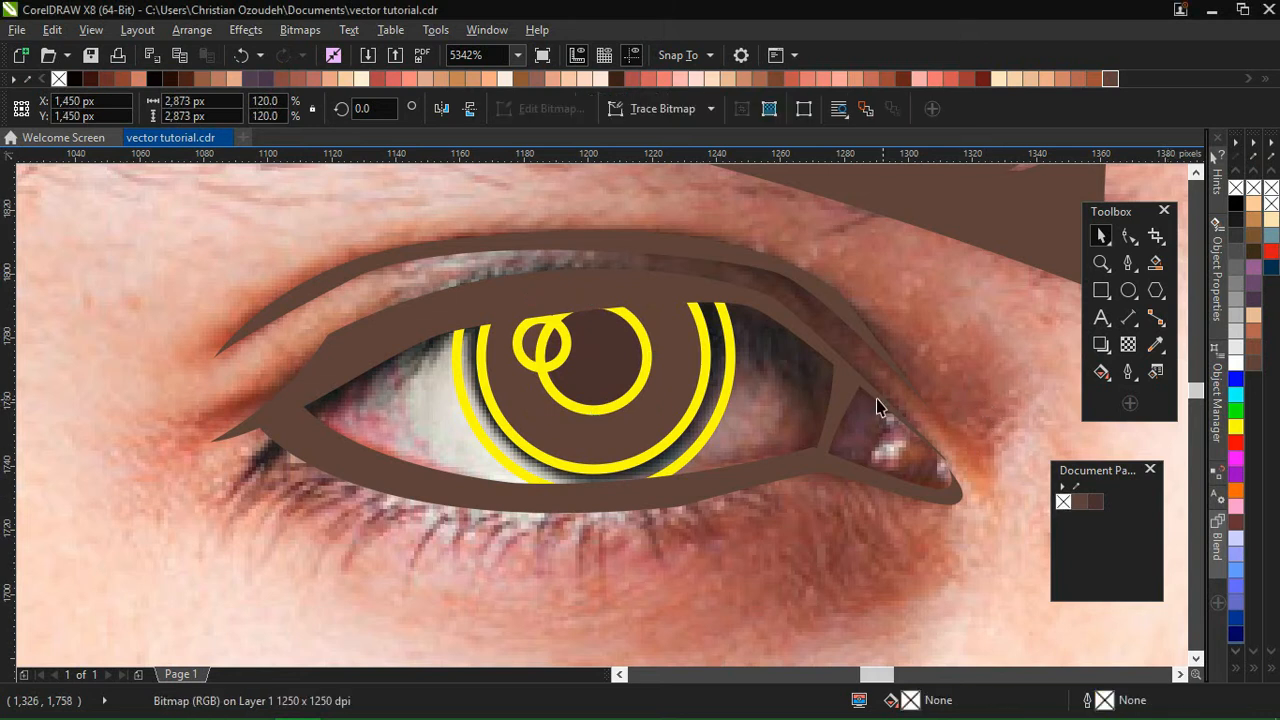
{"action": "key", "text": "Tab"}
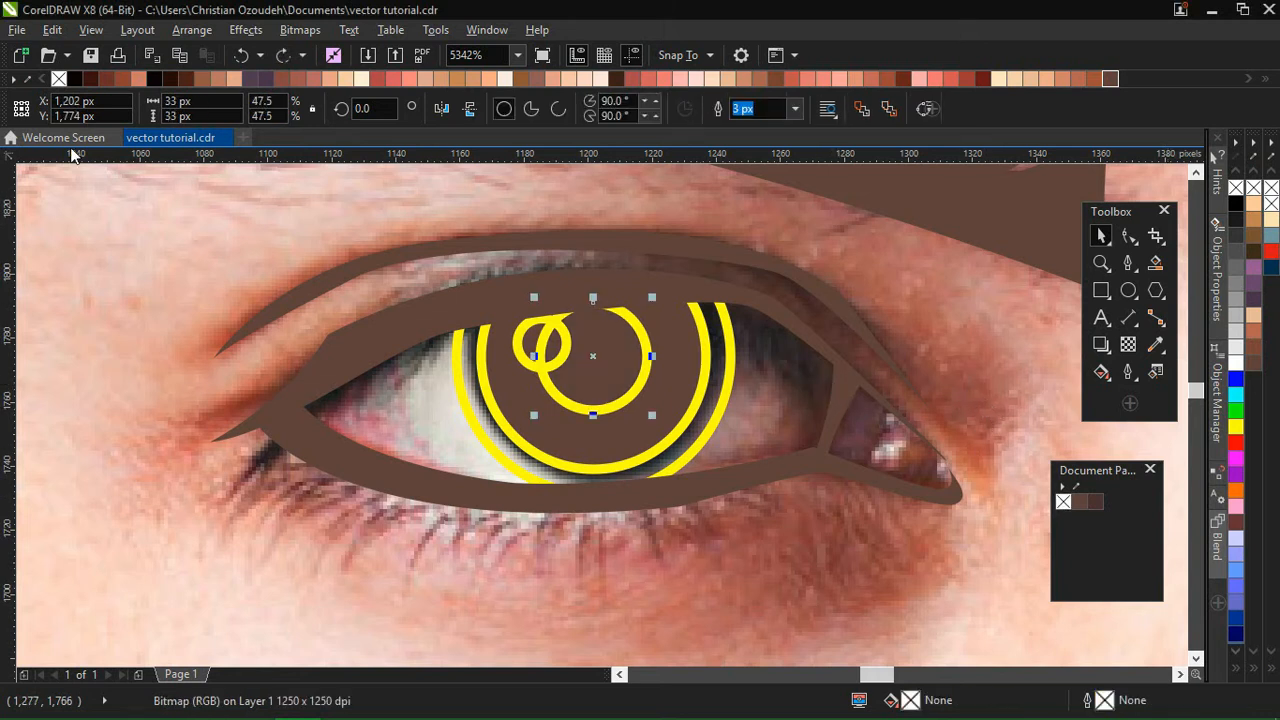
Step: Open the recent file MESSI VECTOR.cdr as a colour reference
{"action": "left_click", "coordinate": [64, 138]}
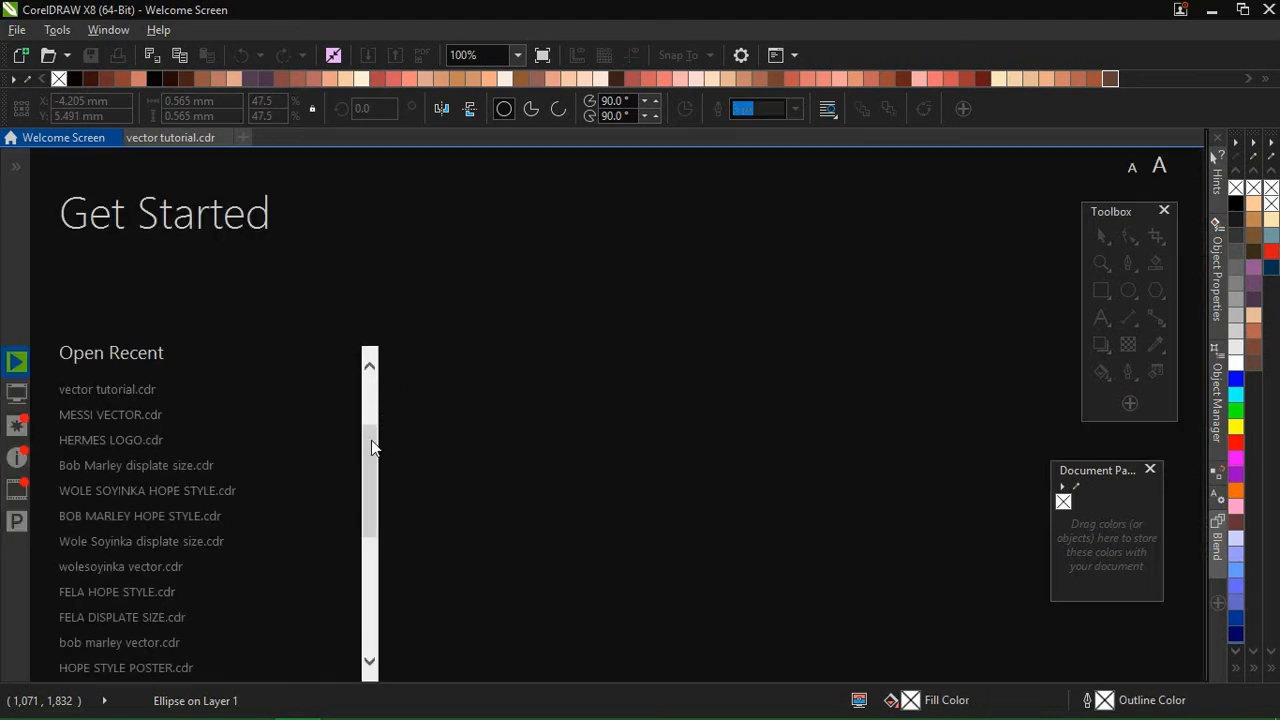
{"action": "scroll", "coordinate": [370, 440], "scroll_direction": "up", "scroll_amount": 2}
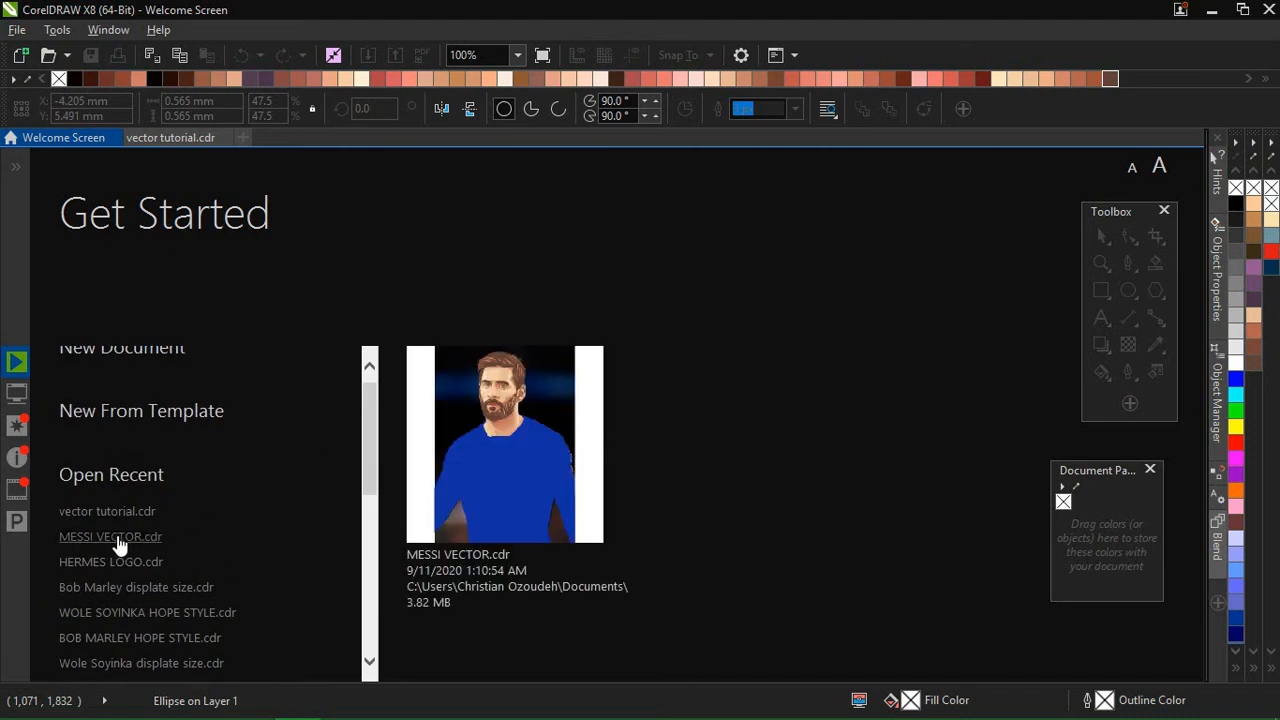
{"action": "left_click", "coordinate": [115, 537]}
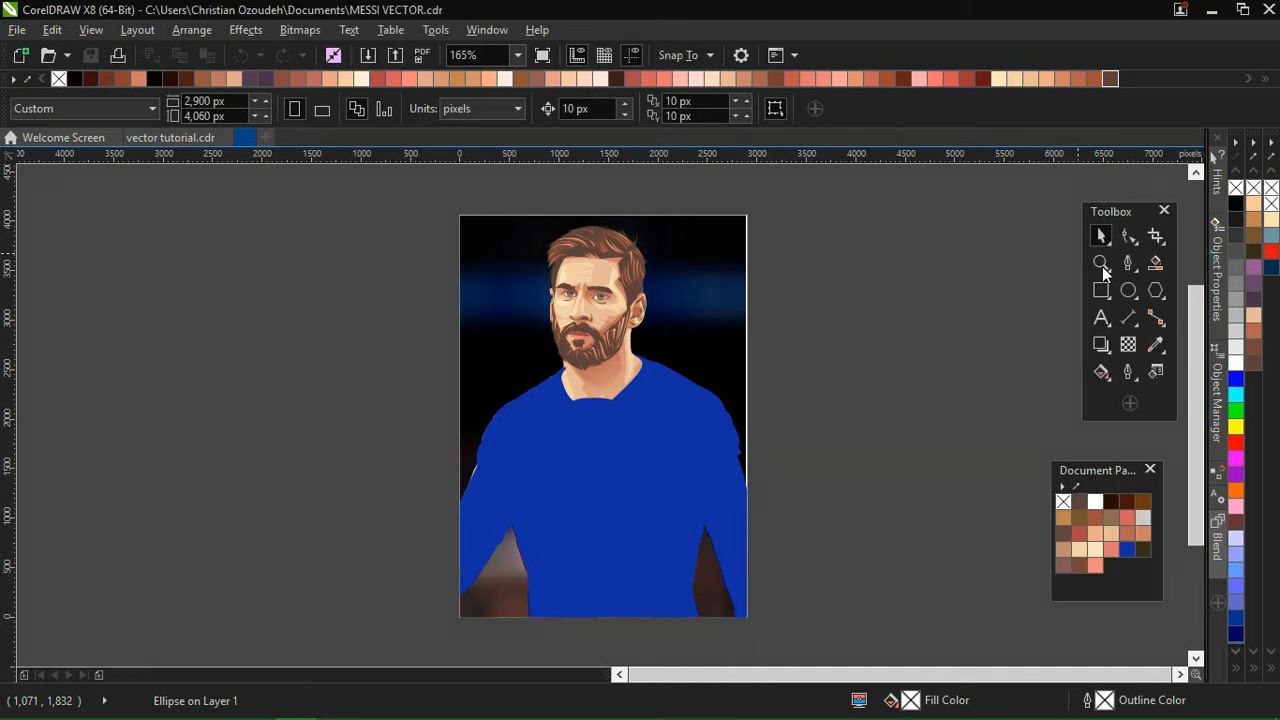
Step: Draw a square of about 23 px beside the inner corner of the finished portrait's eye
{"action": "left_click", "coordinate": [1101, 262]}
{"action": "left_click_drag", "start_coordinate": [506, 232], "coordinate": [681, 374]}
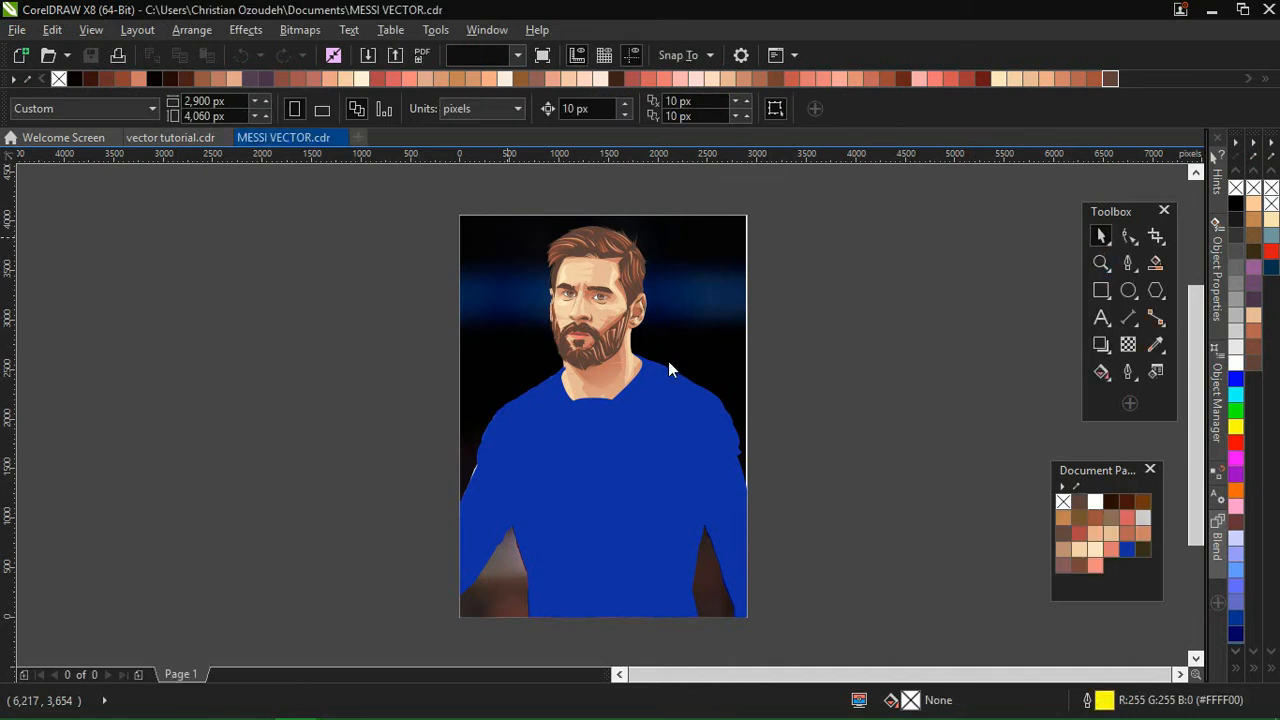
{"action": "key", "text": "z"}
{"action": "mouse_move", "coordinate": [415, 297]}
{"action": "left_mouse_down"}
{"action": "mouse_move", "coordinate": [434, 320]}
{"action": "mouse_move", "coordinate": [700, 440]}
{"action": "left_mouse_up"}
{"action": "left_click_drag", "start_coordinate": [299, 295], "coordinate": [555, 436]}
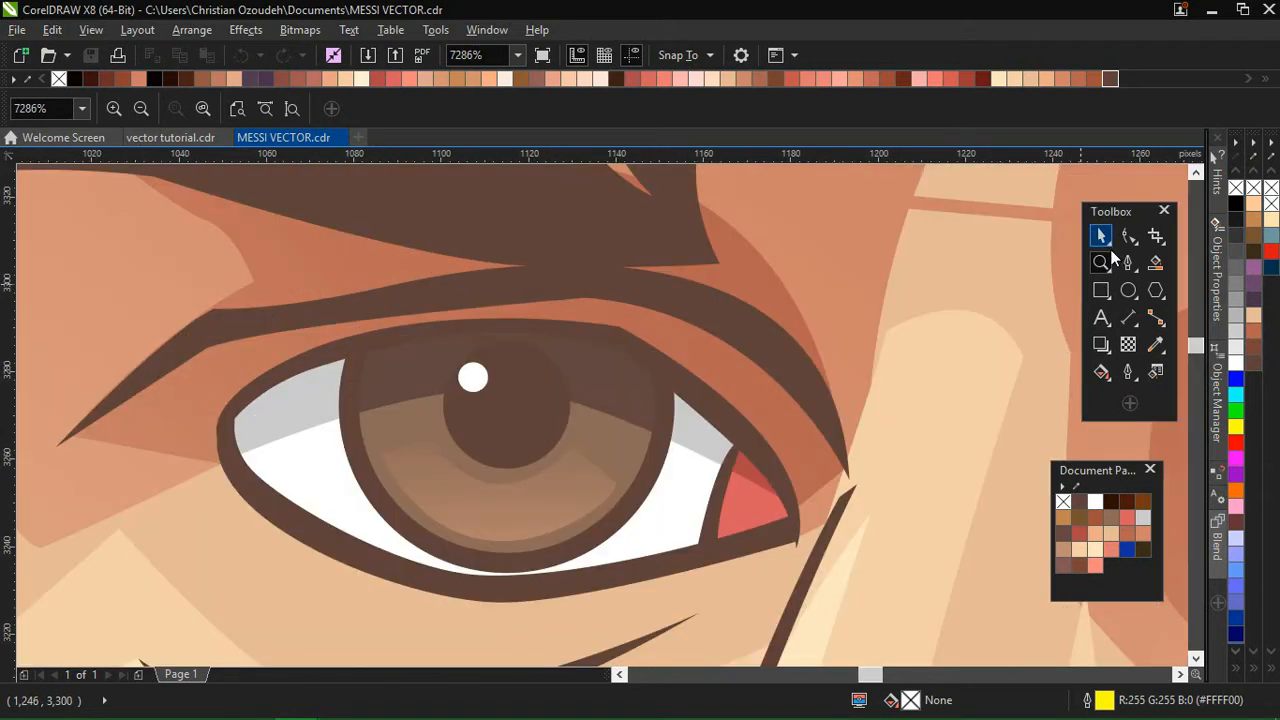
{"action": "key", "text": "F6"}
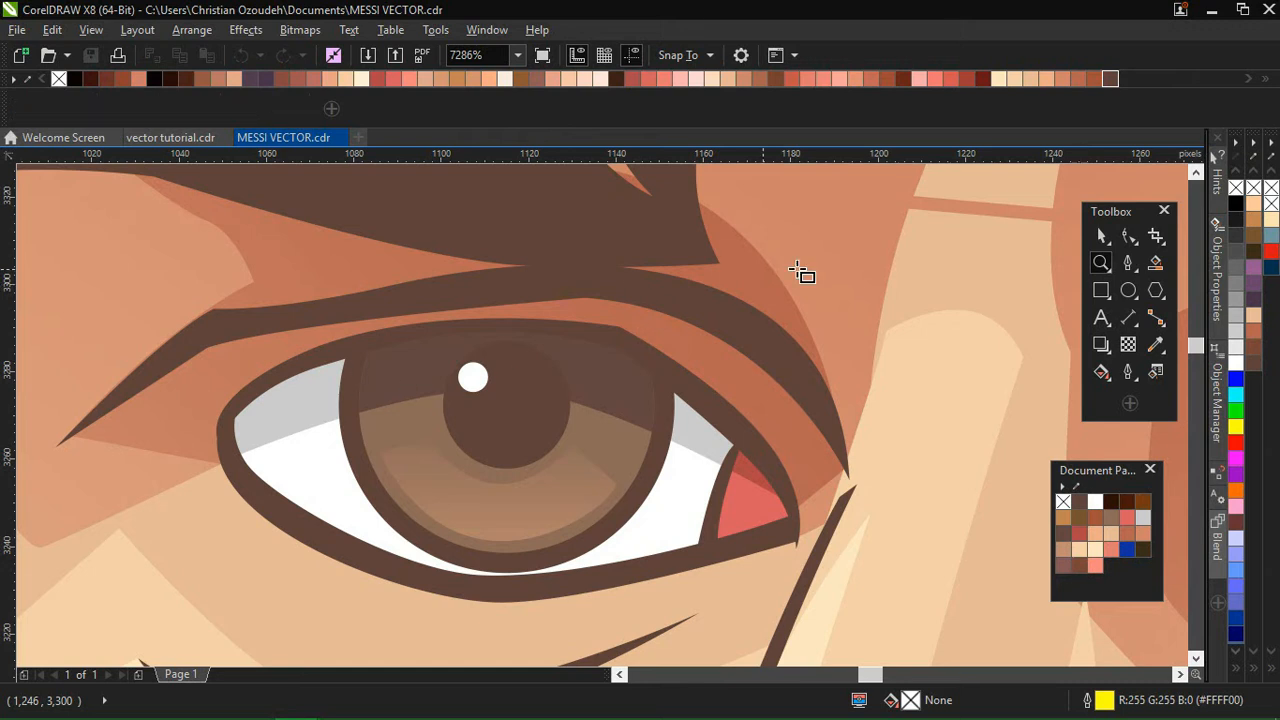
{"action": "left_click_drag", "start_coordinate": [816, 248], "coordinate": [913, 342]}
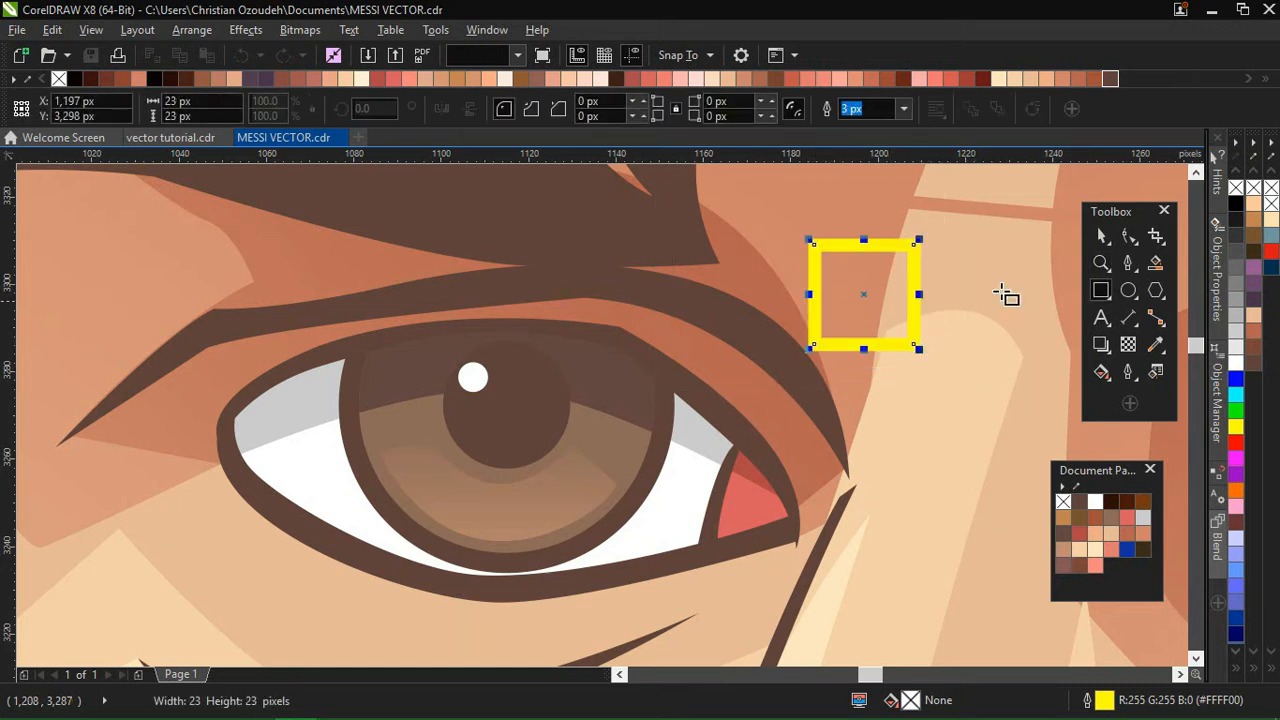
{"action": "left_click", "coordinate": [1101, 235]}
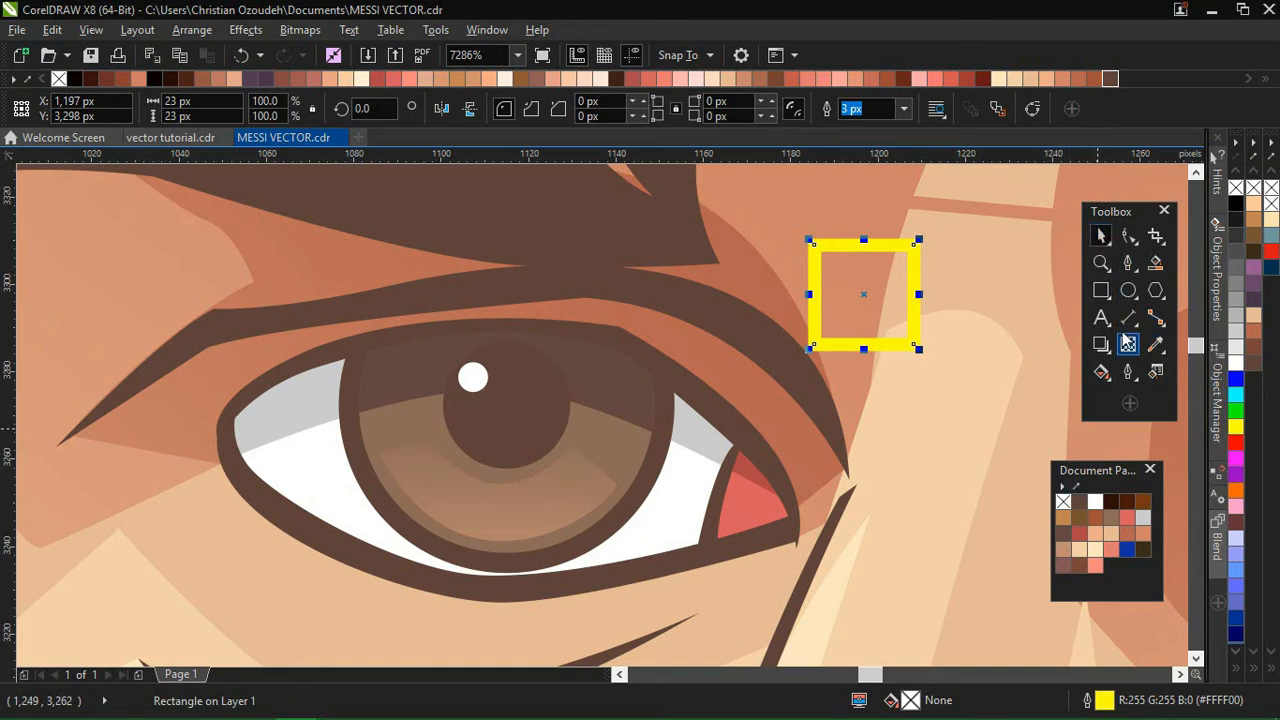
Step: Fill the square with brown R142 G107 B88 and set its outline to None
{"action": "left_click", "coordinate": [1110, 517]}
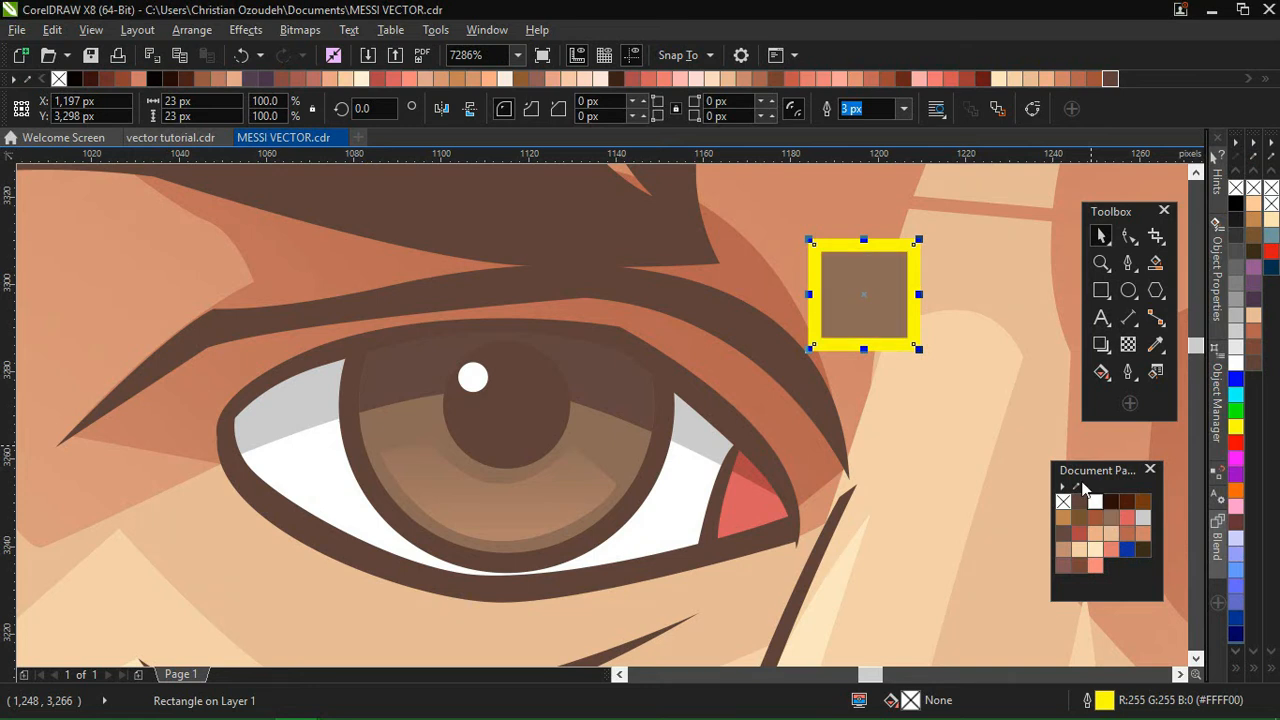
{"action": "left_click", "coordinate": [904, 108]}
{"action": "left_click", "coordinate": [857, 126]}
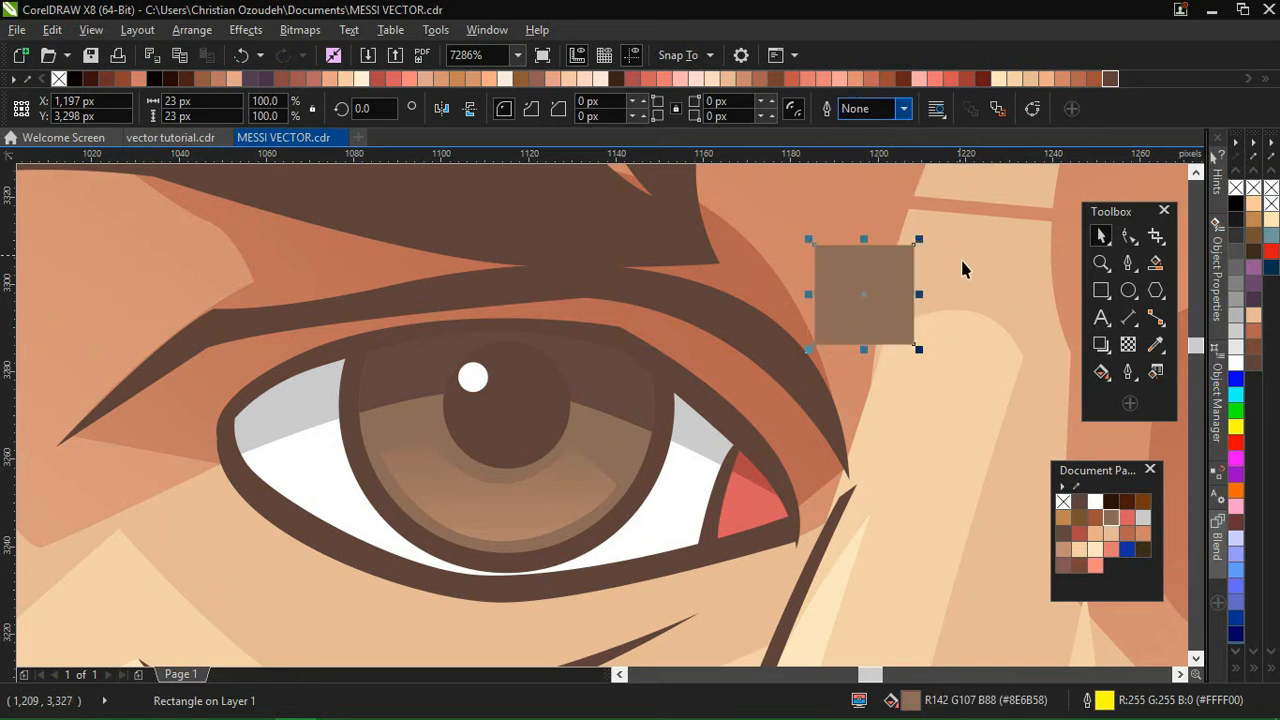
Step: Move the brown square onto the eye's inner corner and duplicate it, filling the copy with dark brown R44 G16 B5
{"action": "left_click_drag", "start_coordinate": [885, 306], "coordinate": [737, 425]}
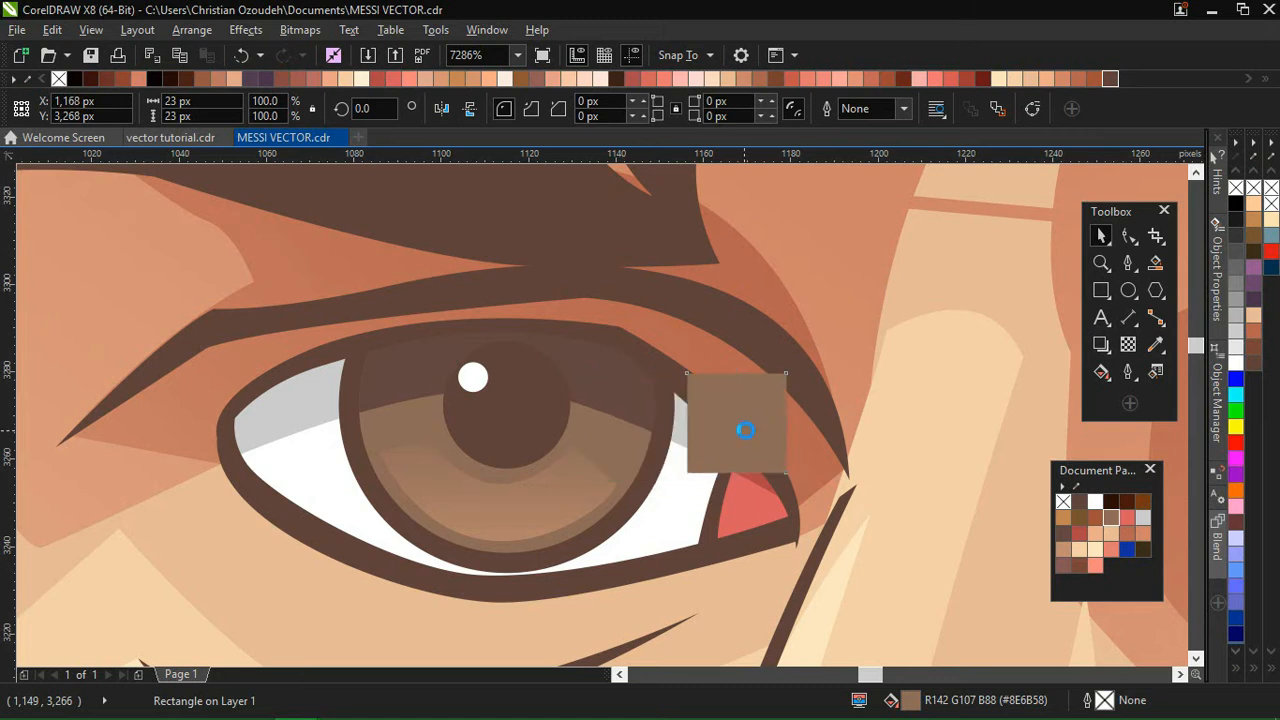
{"action": "key", "text": "ctrl+d"}
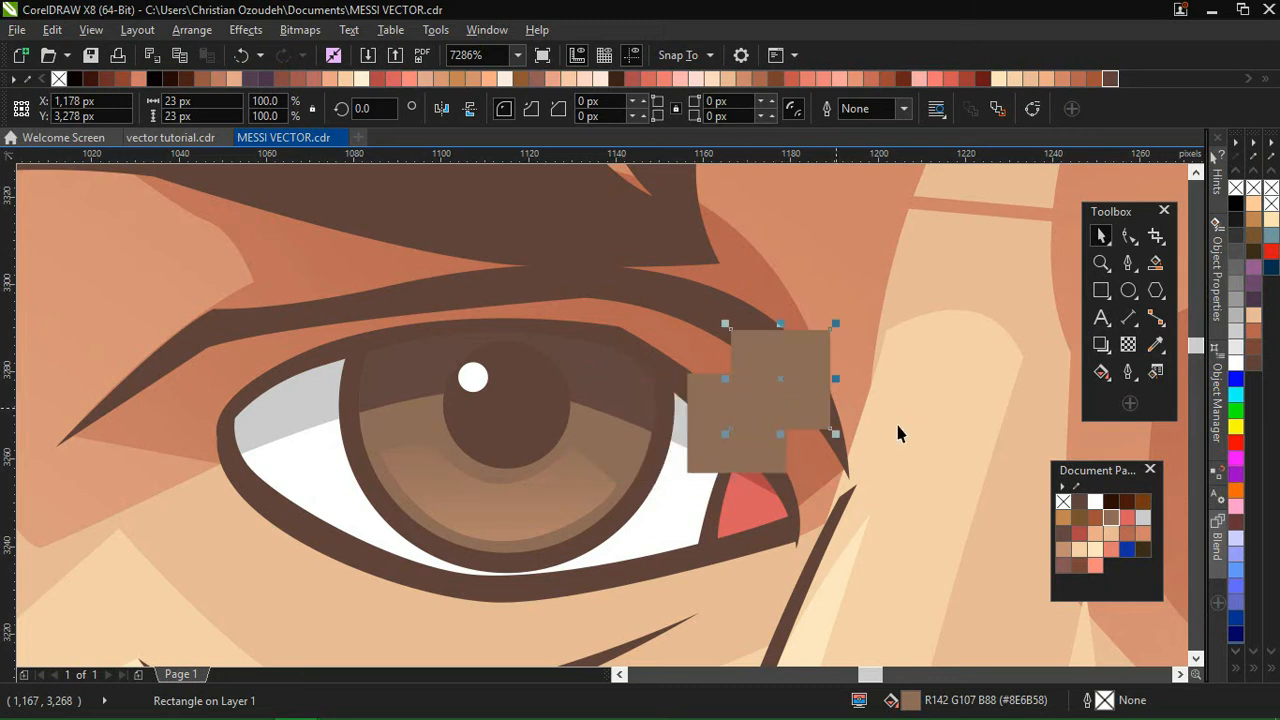
{"action": "left_click", "coordinate": [1115, 504]}
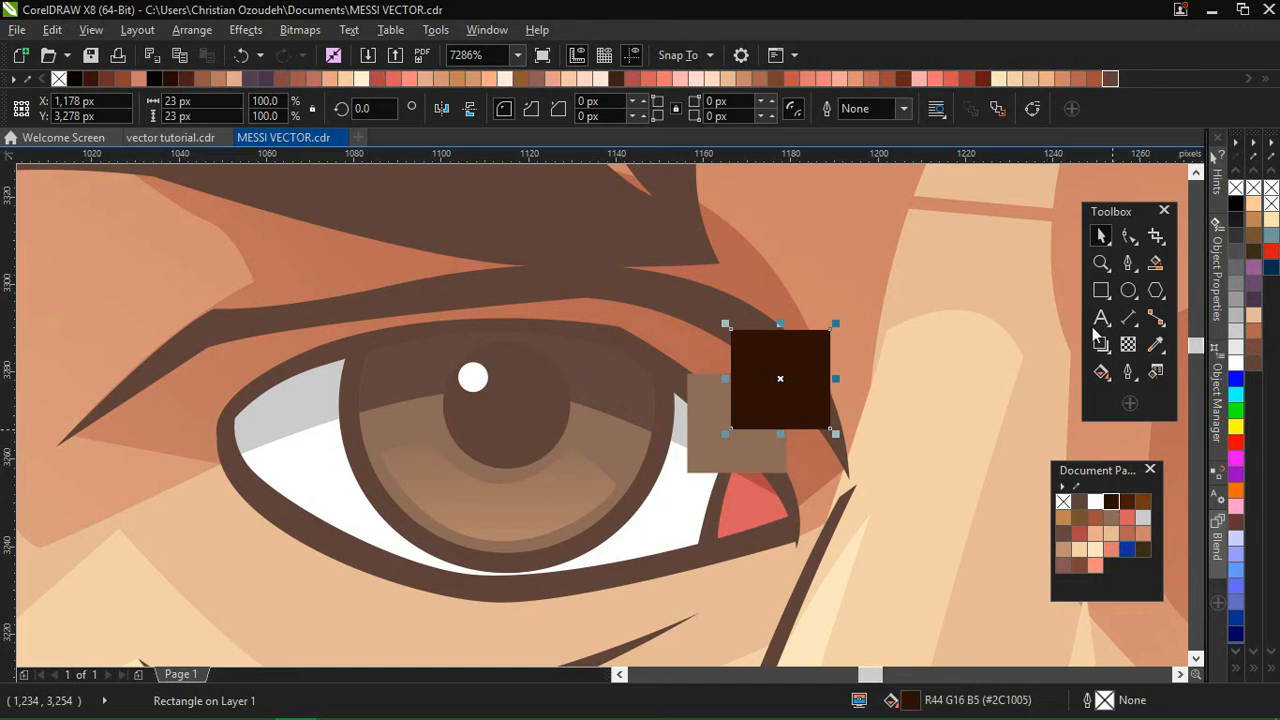
Step: Sample the pupil's brown R94 G65 B57 with the Color Eyedropper and apply it to the darkest square
{"action": "left_click", "coordinate": [1155, 344]}
{"action": "left_click", "coordinate": [537, 406]}
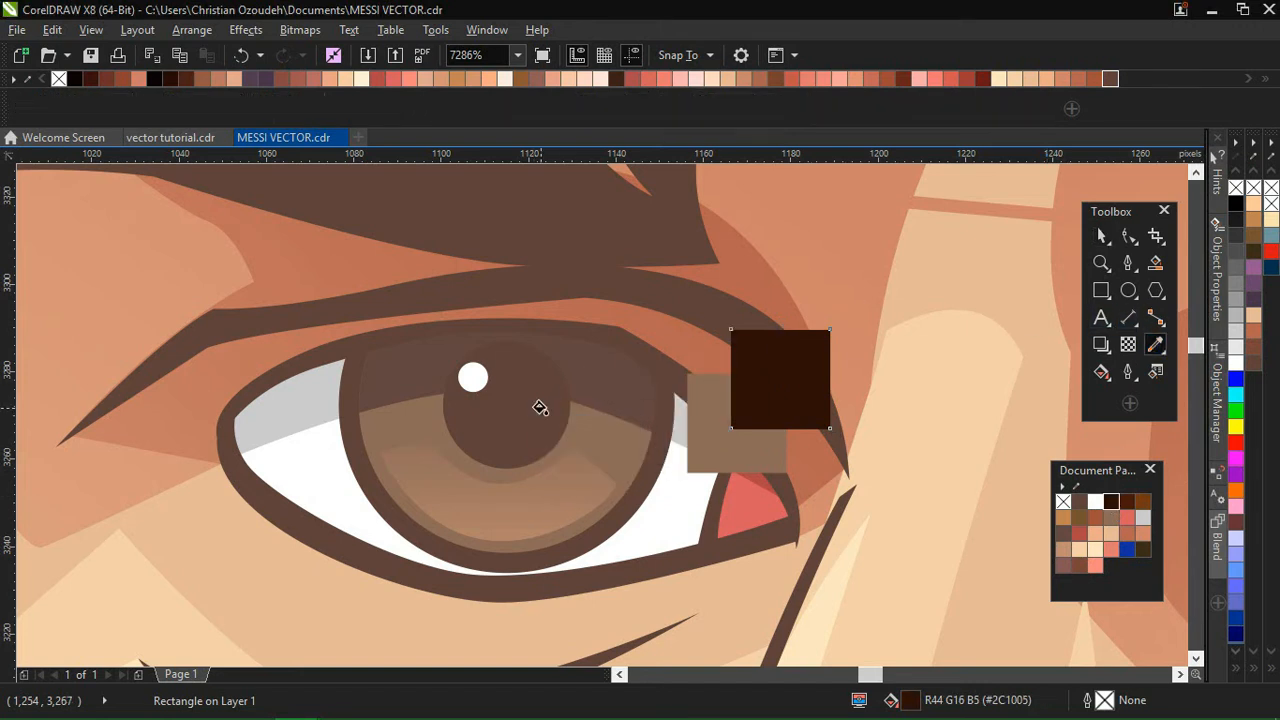
{"action": "left_click", "coordinate": [767, 386]}
{"action": "left_click", "coordinate": [1101, 236]}
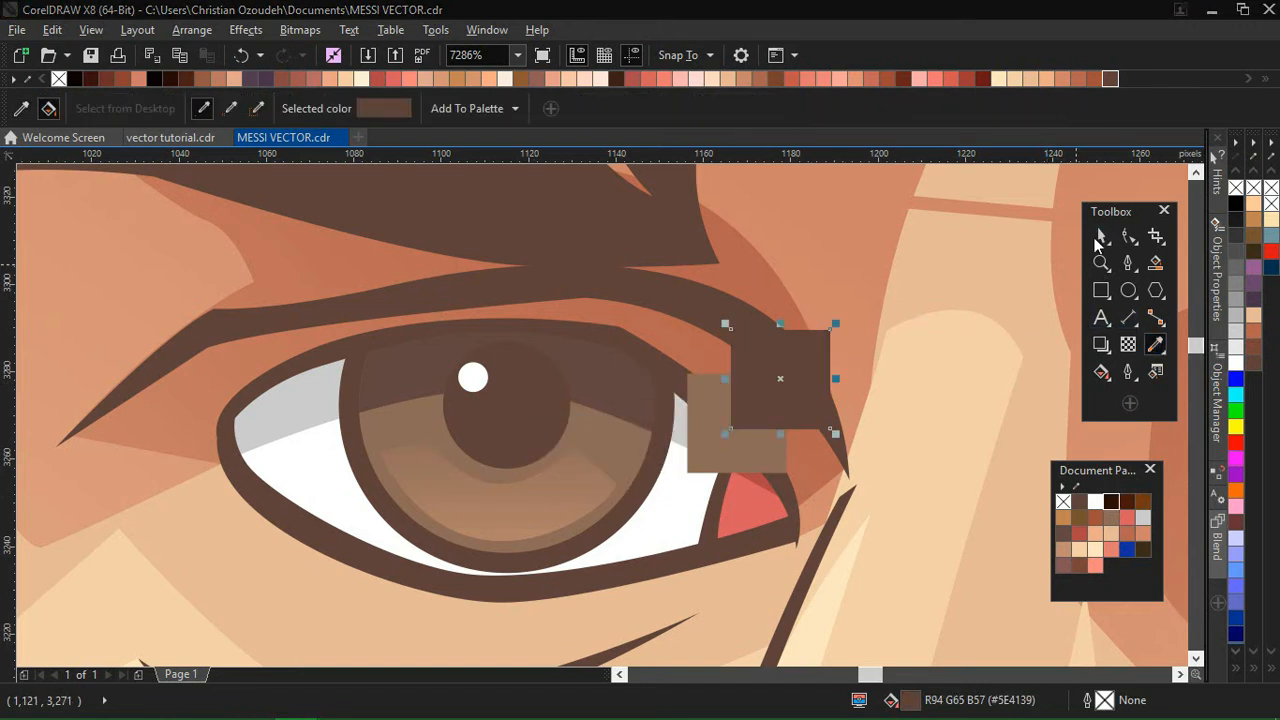
{"action": "key", "text": "space"}
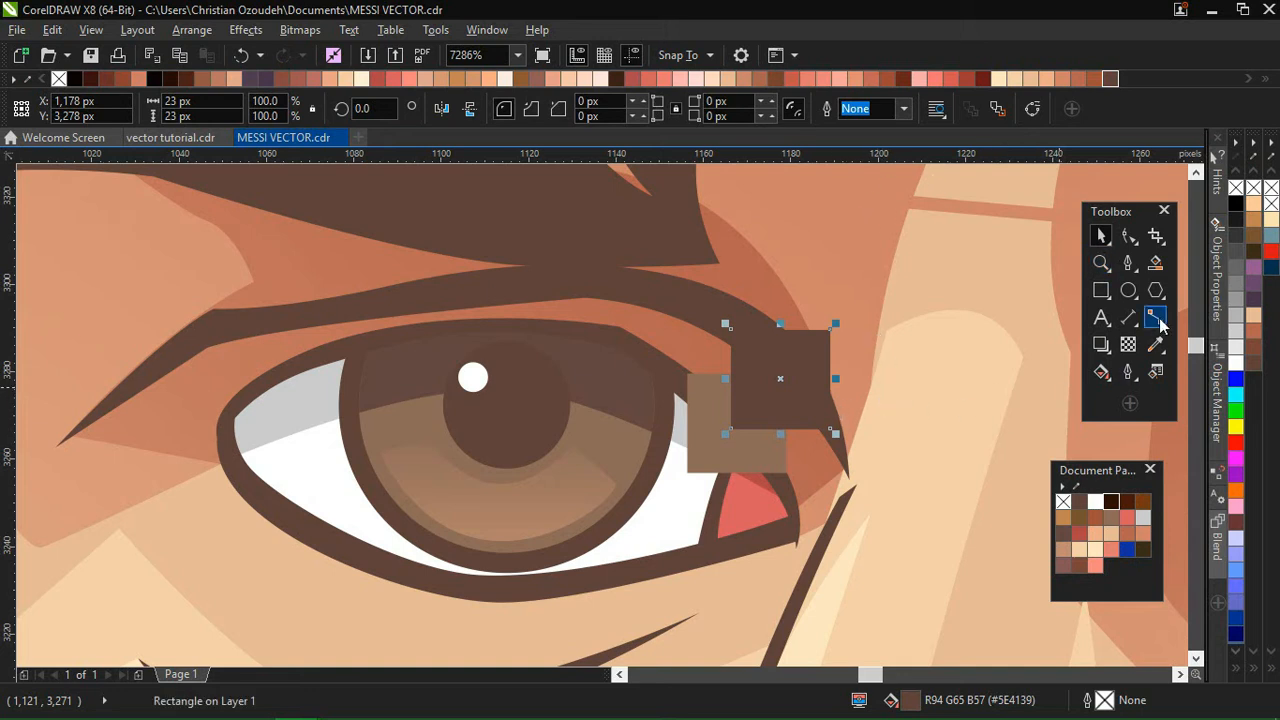
Step: Duplicate the square 10 px up and 10 px right, filling the copy with the lower iris colour R178 G132 B105
{"action": "key", "text": "Up"}
{"action": "key", "text": "Right"}
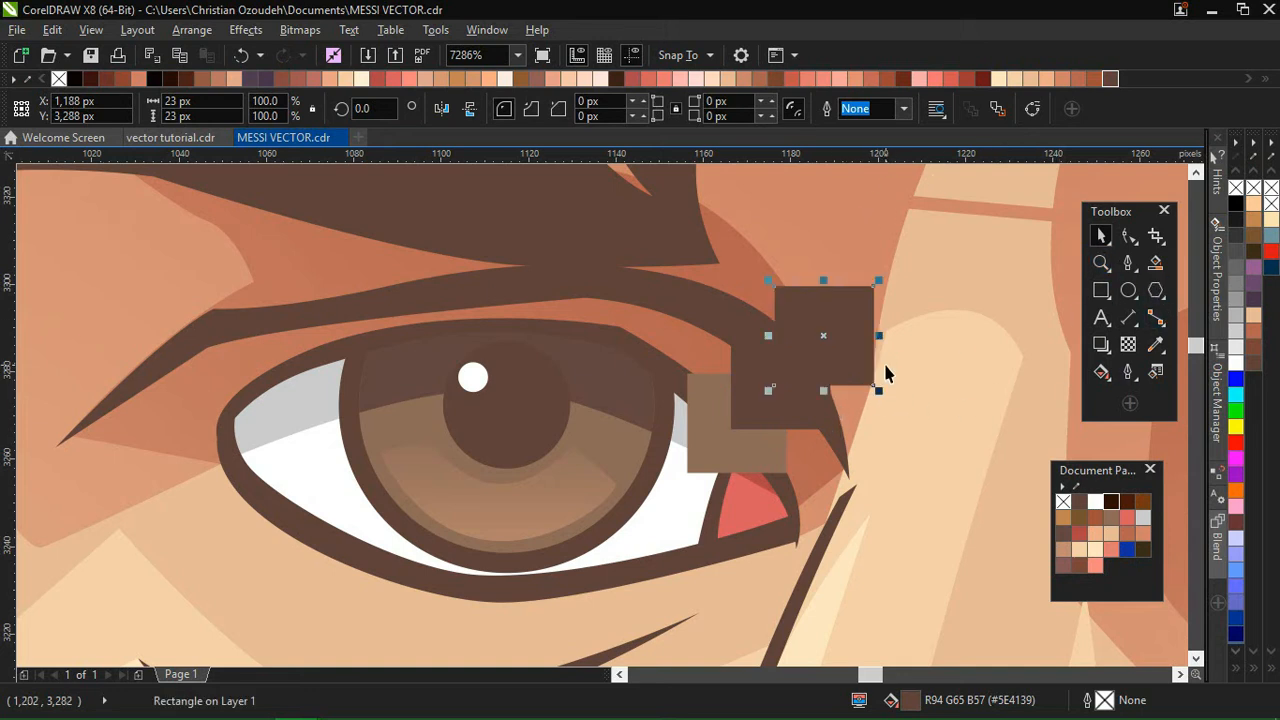
{"action": "left_click", "coordinate": [1155, 344]}
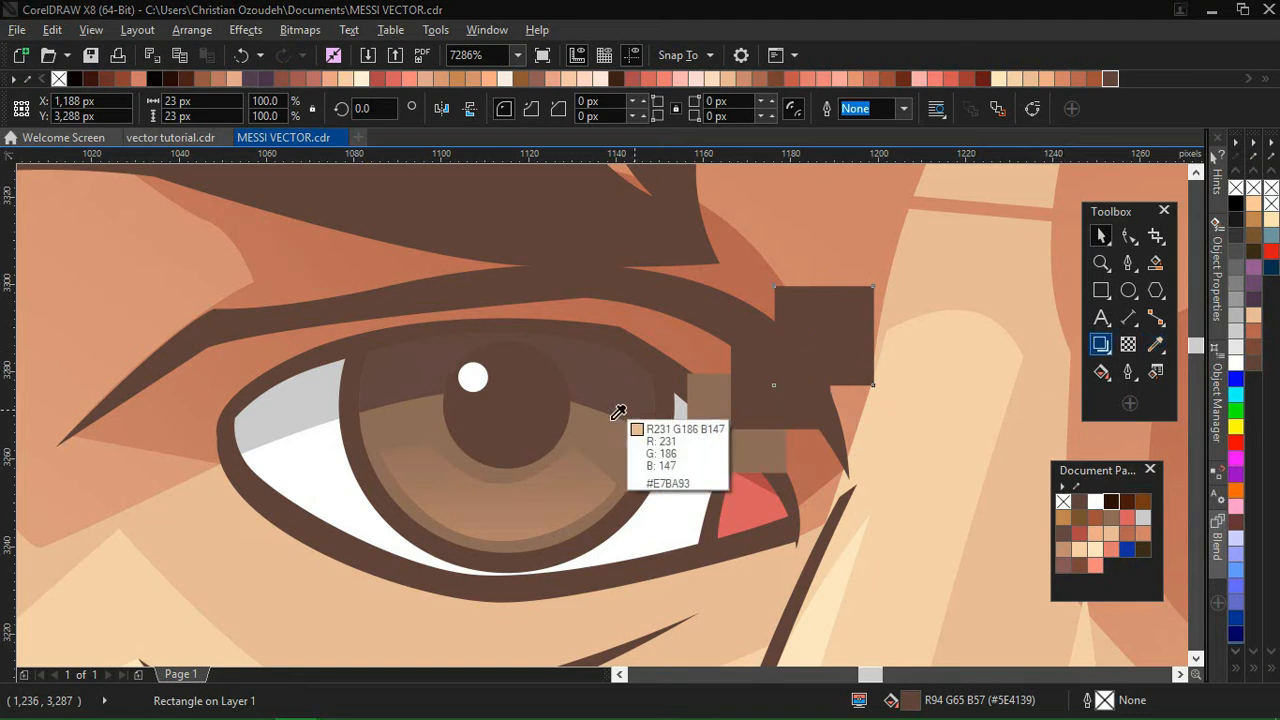
{"action": "left_click", "coordinate": [530, 527]}
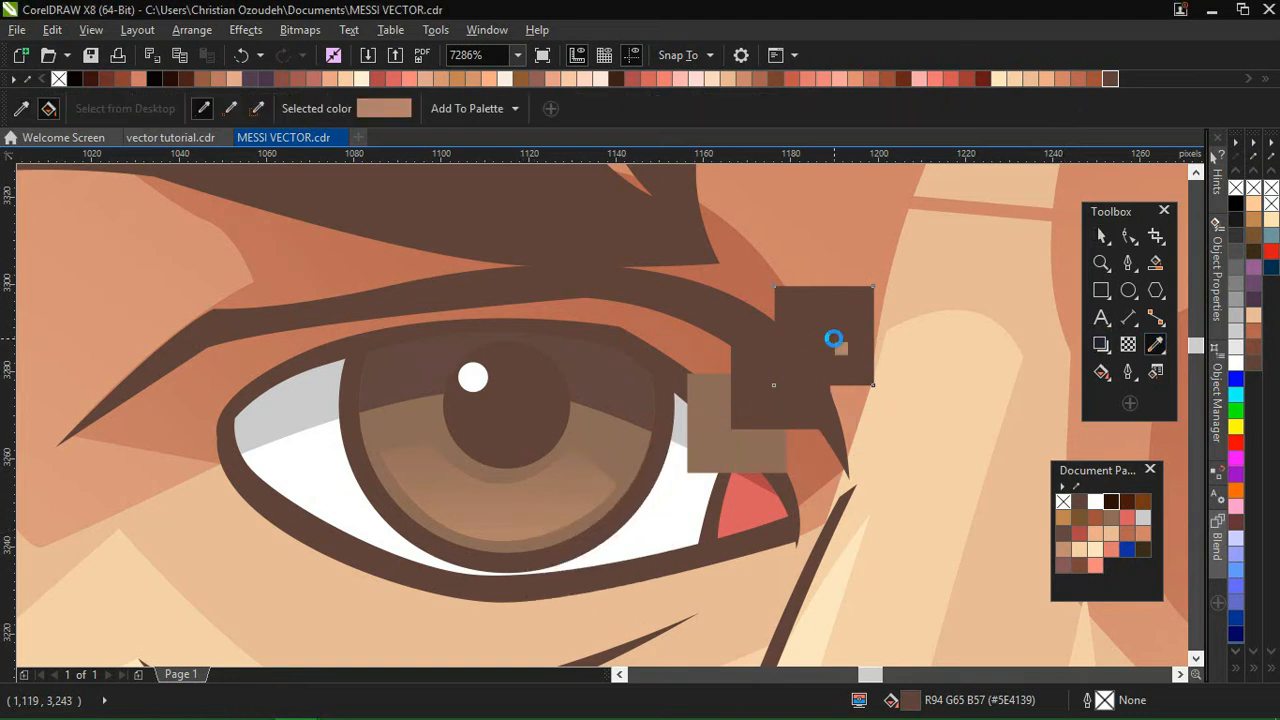
{"action": "left_click", "coordinate": [836, 342]}
{"action": "left_click", "coordinate": [1101, 236]}
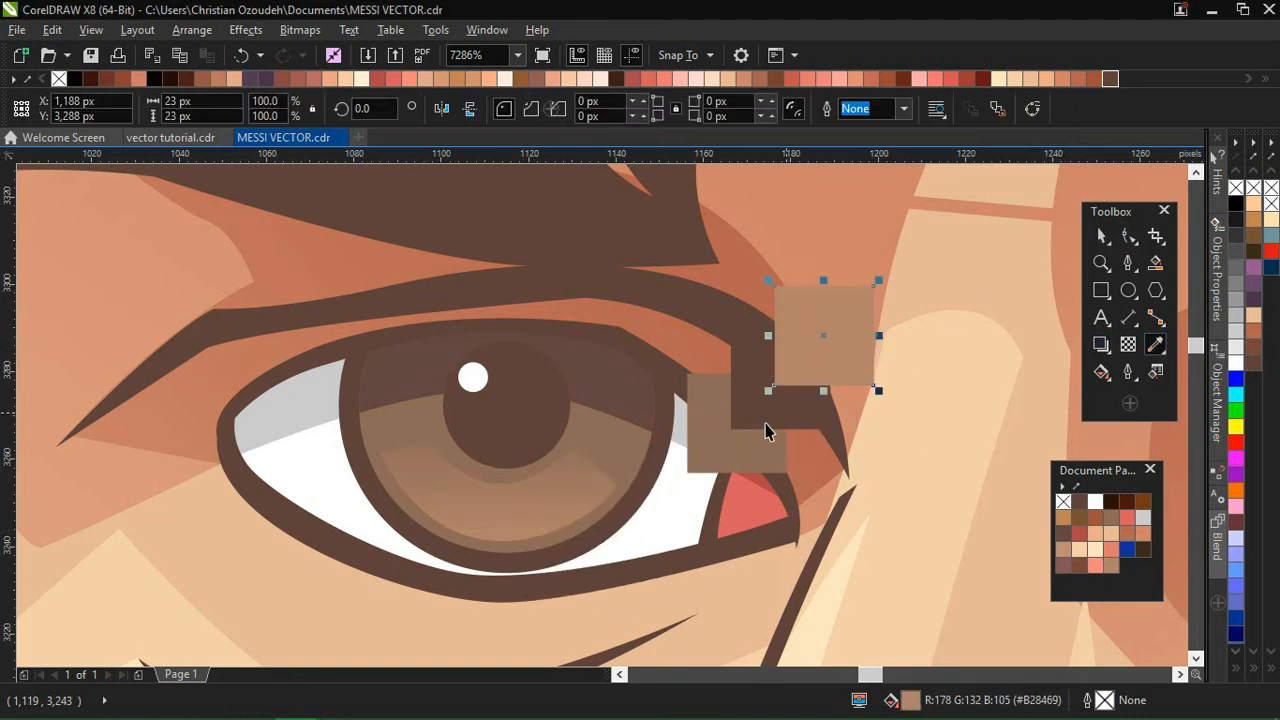
Step: Cut the three colour squares out of MESSI VECTOR.cdr and paste them into vector tutorial.cdr
{"action": "left_click", "coordinate": [733, 458]}
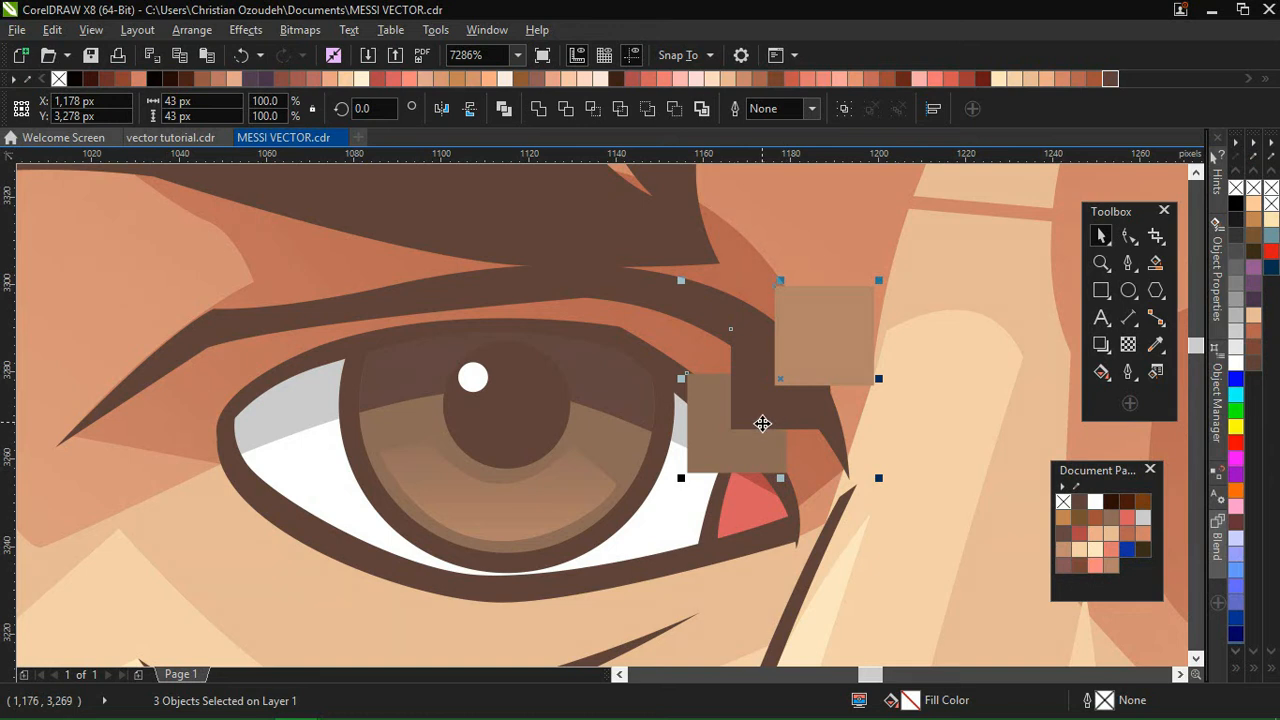
{"action": "key", "text": "Delete"}
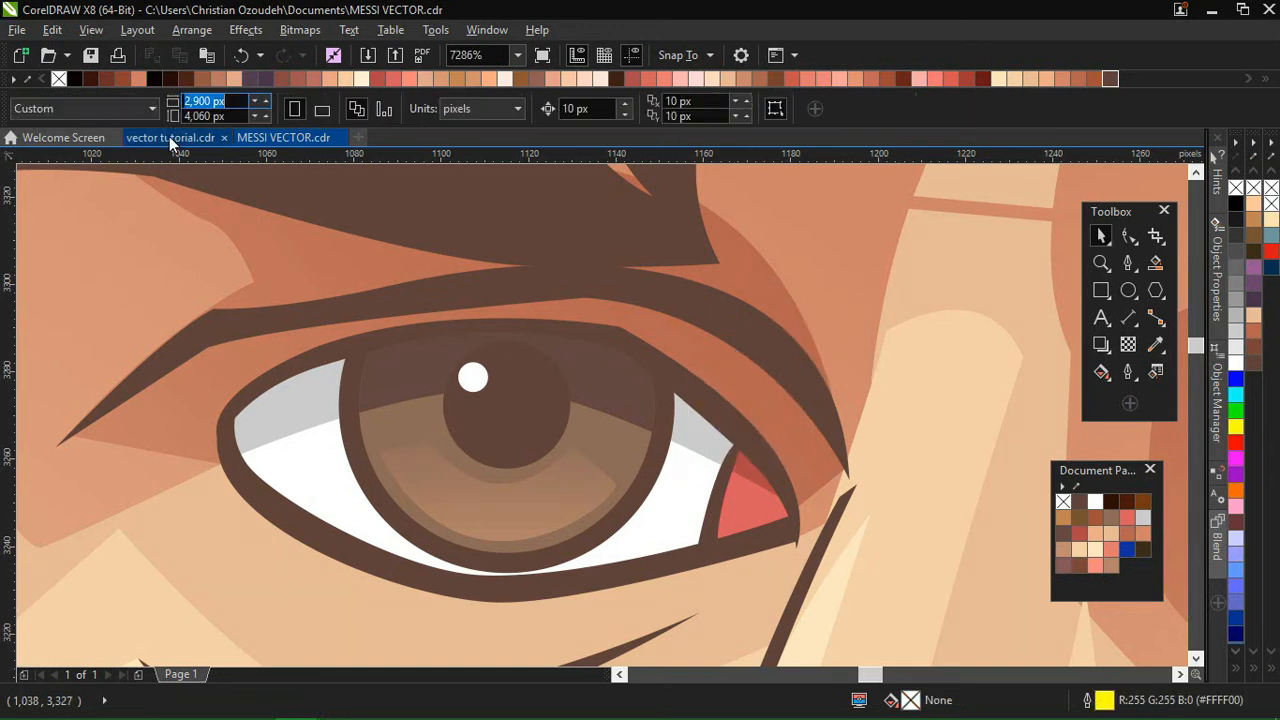
{"action": "left_click", "coordinate": [171, 138]}
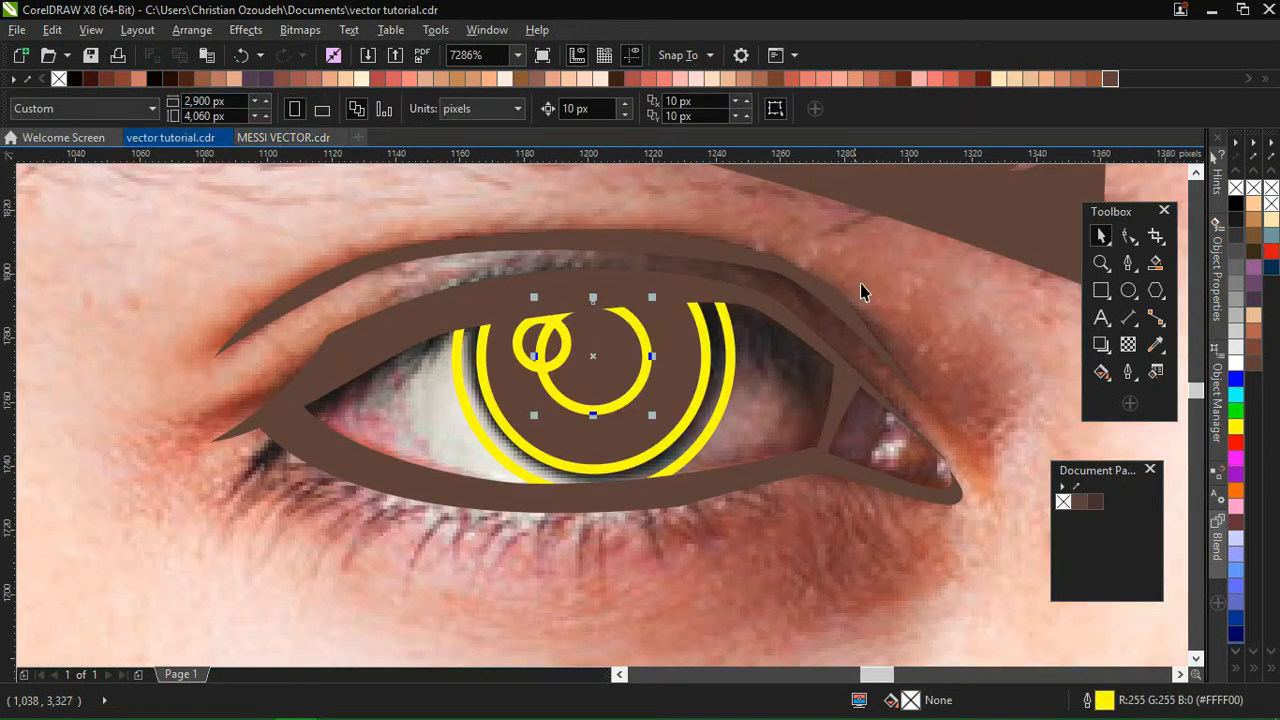
{"action": "left_click", "coordinate": [686, 394]}
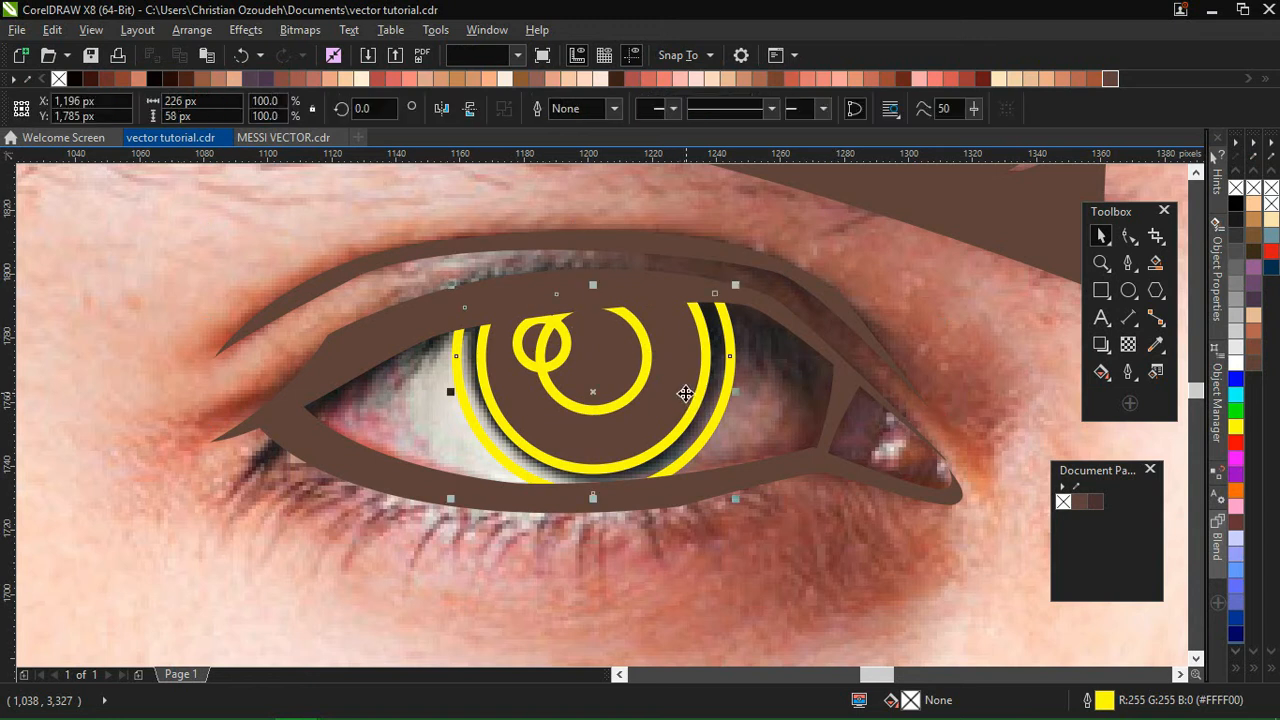
{"action": "left_click", "coordinate": [689, 395], "text": "shift"}
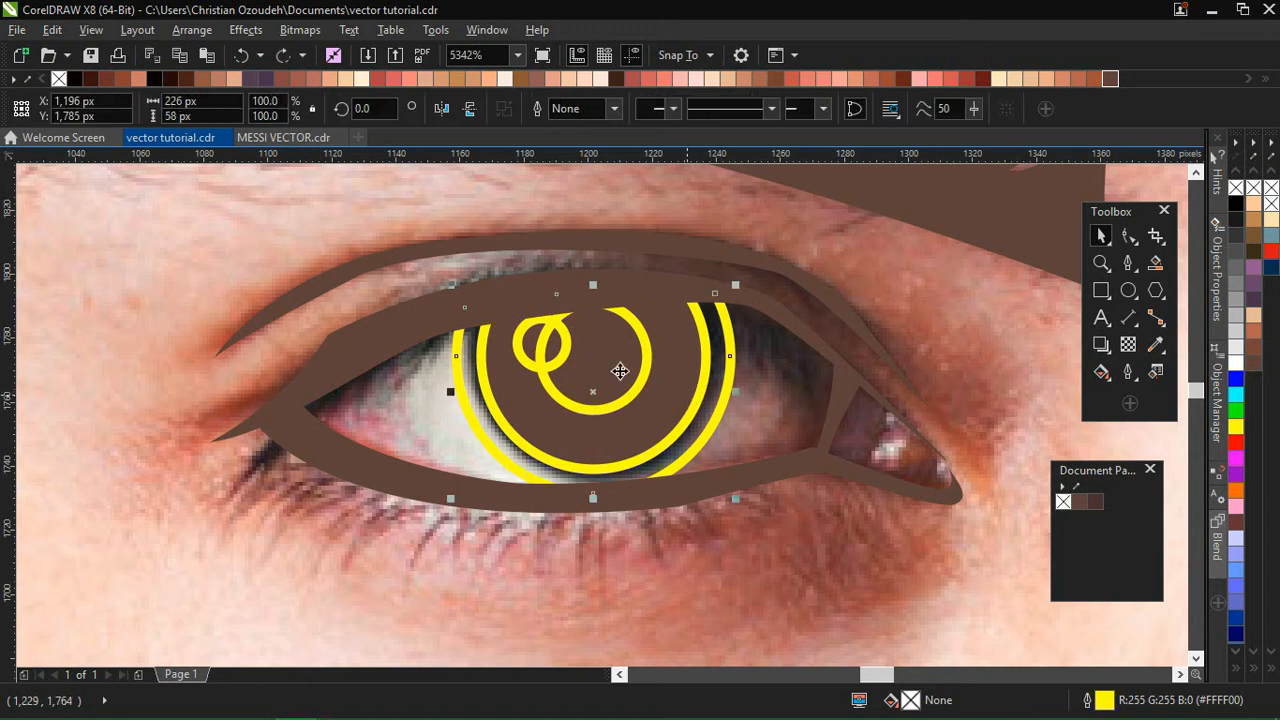
Step: Enlarge the three pasted squares together to about 1,394 px overall and move them over the portrait
{"action": "left_click", "coordinate": [517, 55]}
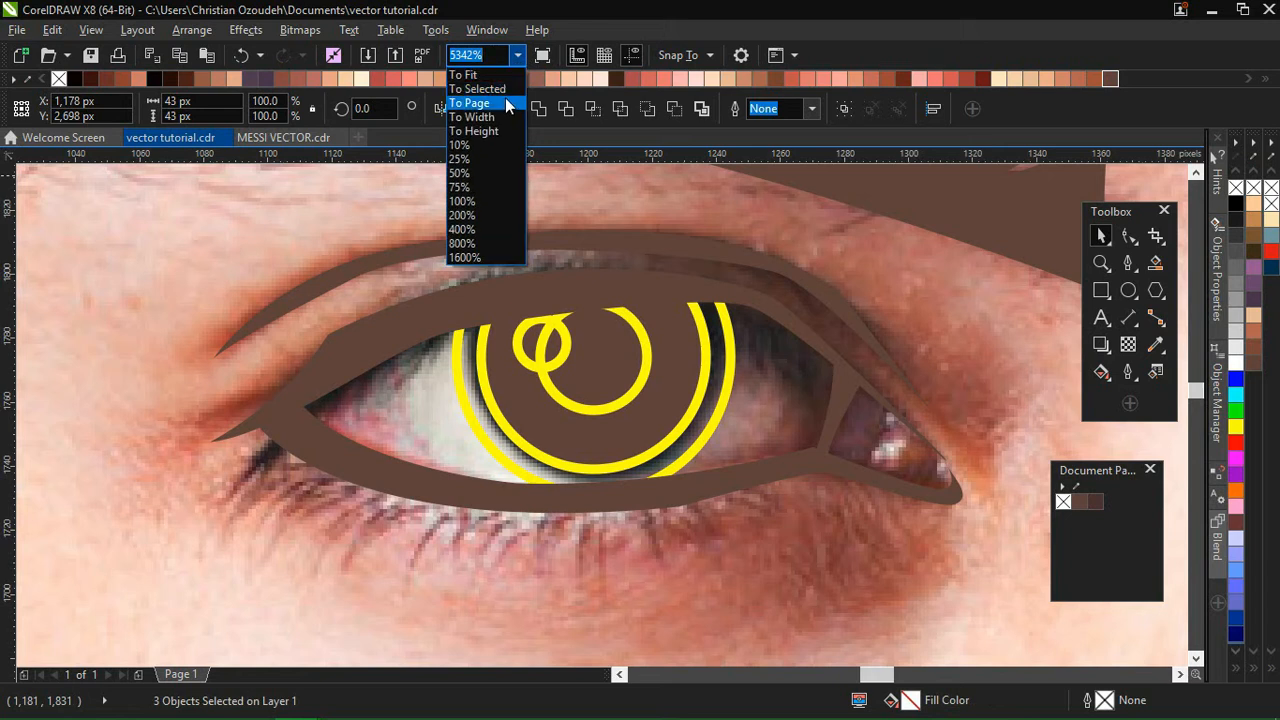
{"action": "left_click", "coordinate": [470, 94]}
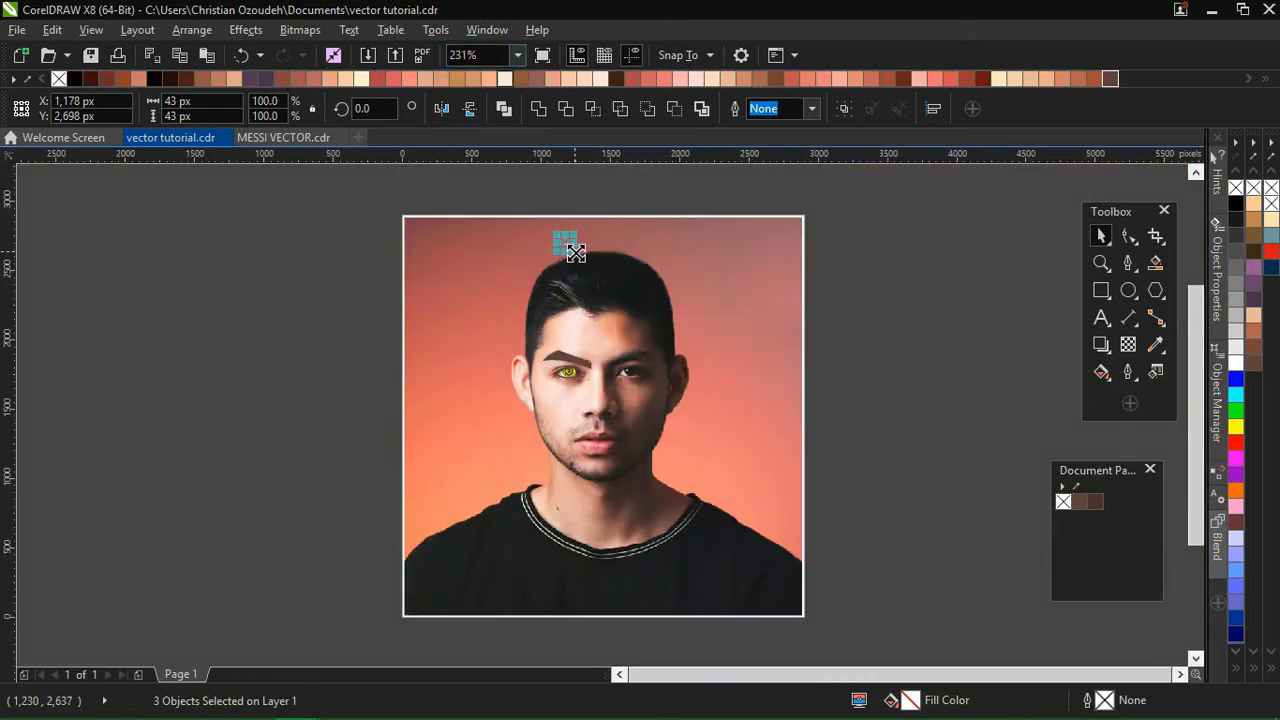
{"action": "left_click_drag", "start_coordinate": [574, 251], "coordinate": [718, 340]}
{"action": "left_click_drag", "start_coordinate": [563, 253], "coordinate": [700, 381]}
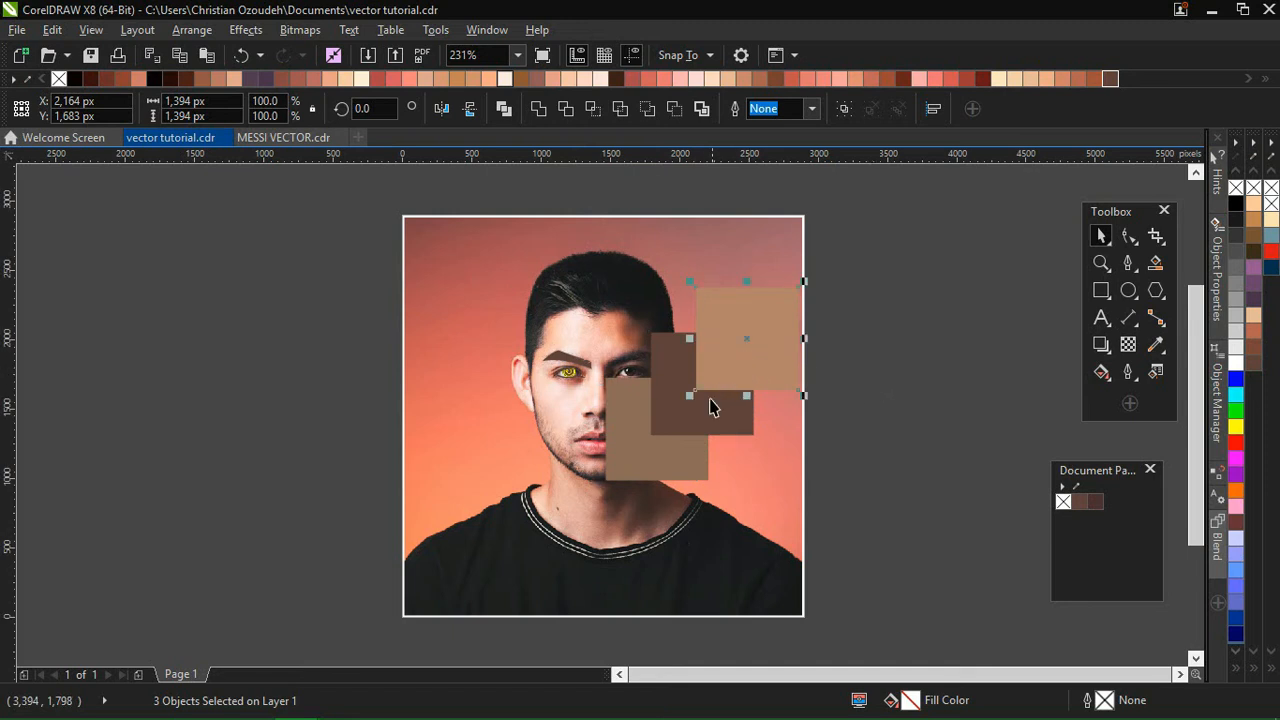
Step: Collect the squares' colours in the Document Palette, place it beside the portrait, and delete the squares
{"action": "left_click", "coordinate": [698, 430]}
{"action": "left_click_drag", "start_coordinate": [701, 385], "coordinate": [911, 336]}
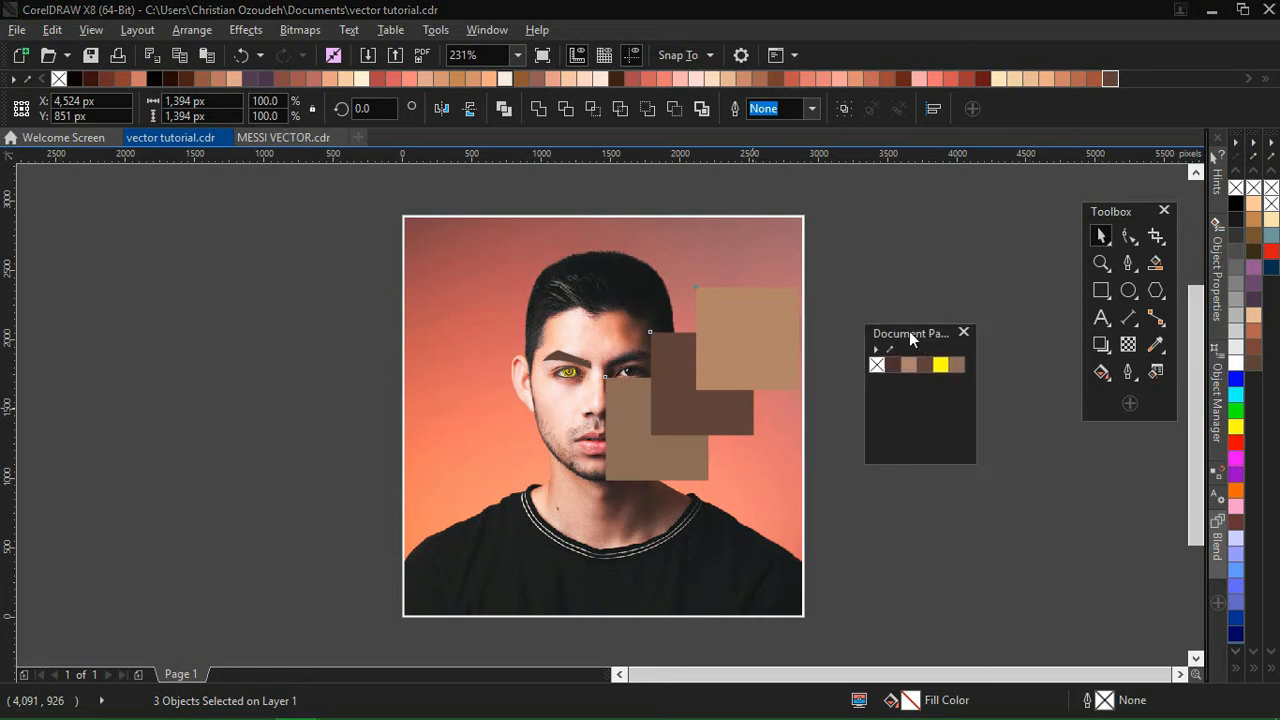
{"action": "key", "text": "Delete"}
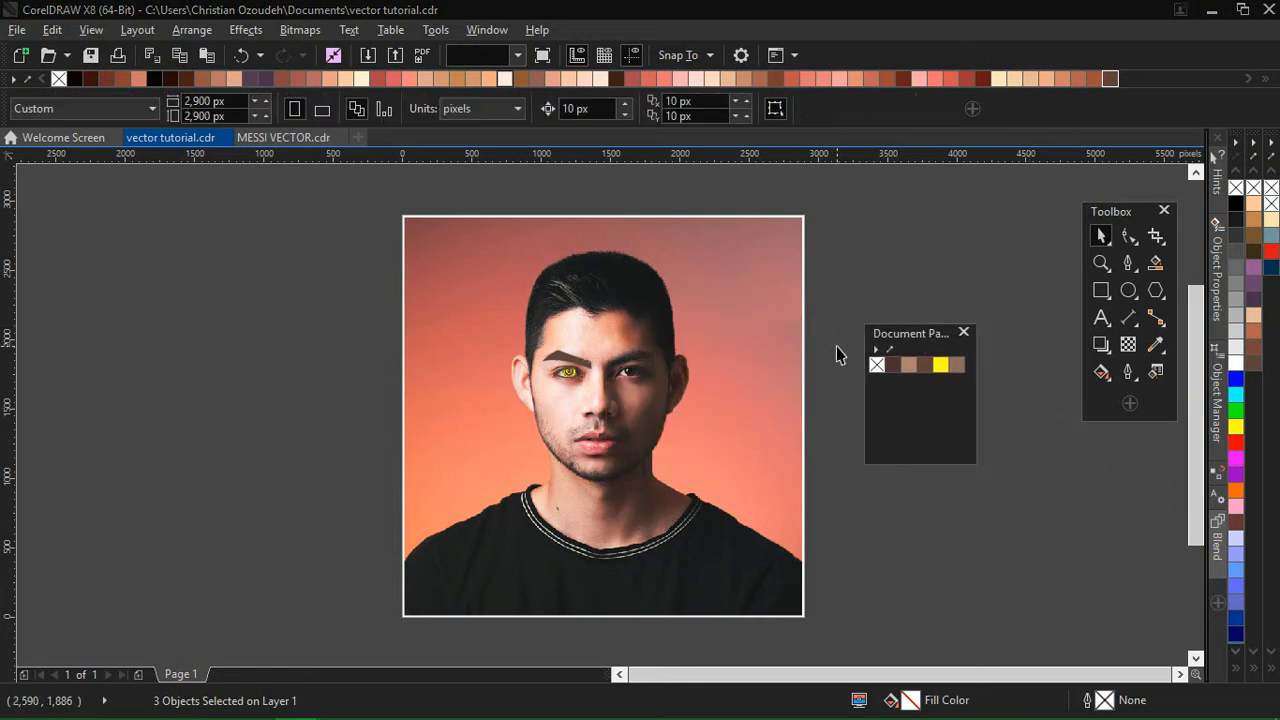
Step: Fill the iris's outermost circle with brown R142 G107 B88 and stack it behind the inner eye circles
{"action": "left_click", "coordinate": [1101, 262]}
{"action": "left_click_drag", "start_coordinate": [530, 332], "coordinate": [628, 412]}
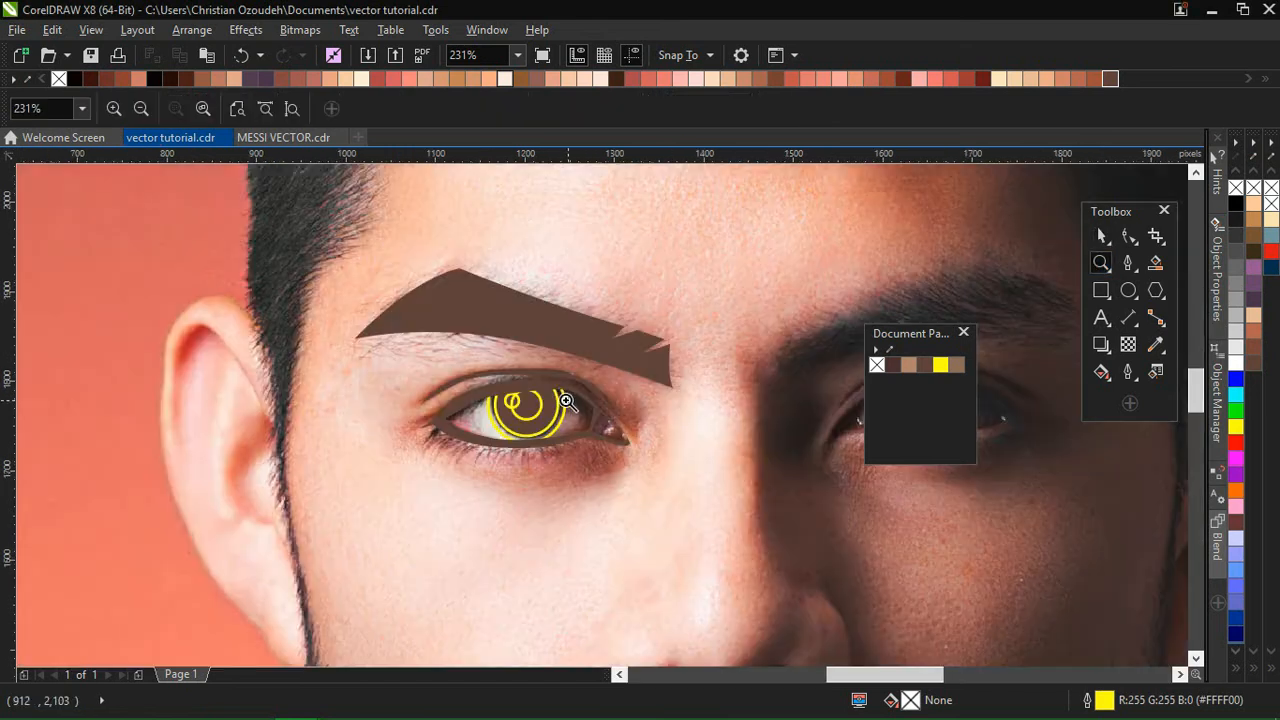
{"action": "left_click_drag", "start_coordinate": [395, 300], "coordinate": [666, 490]}
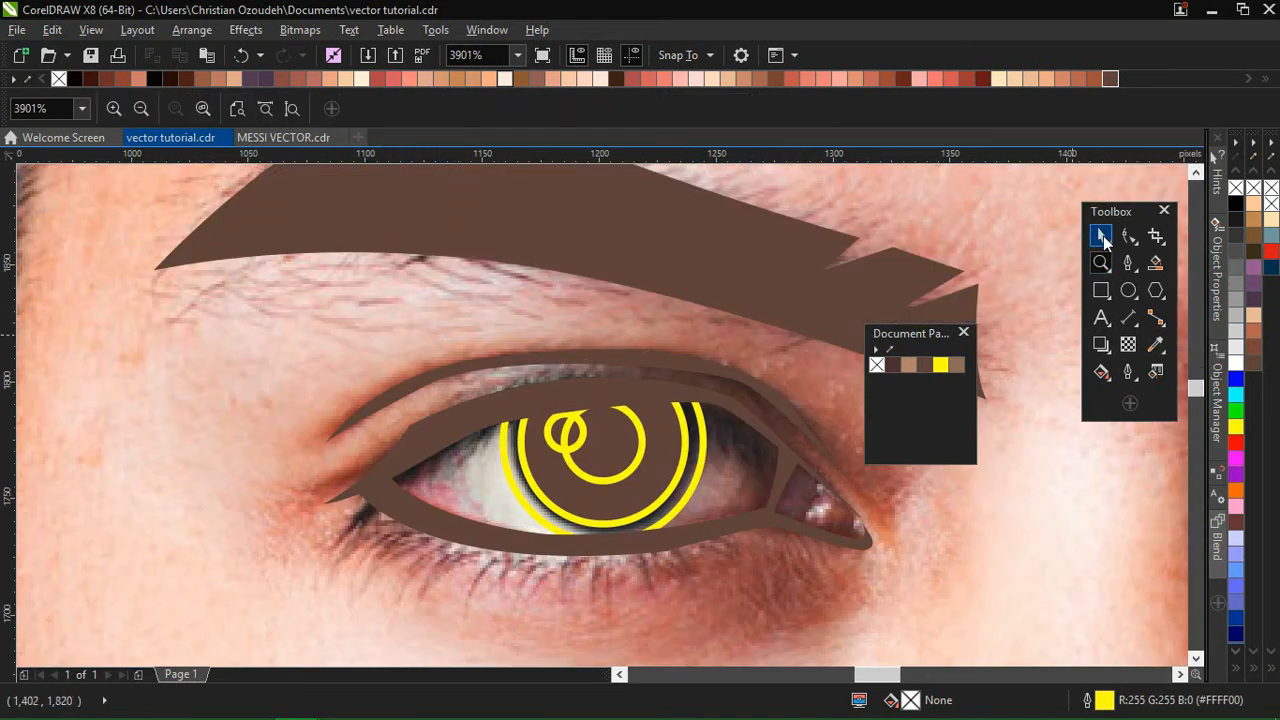
{"action": "left_click", "coordinate": [1101, 235]}
{"action": "left_click", "coordinate": [658, 455]}
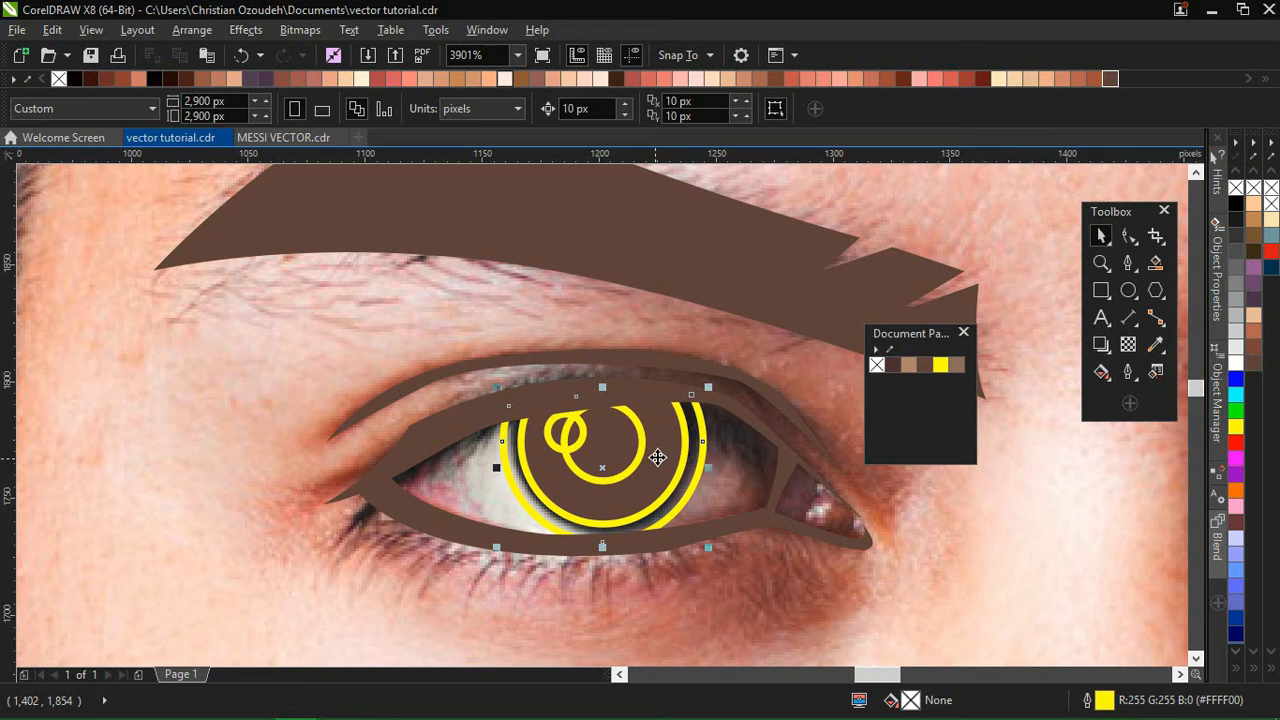
{"action": "left_click", "coordinate": [958, 365]}
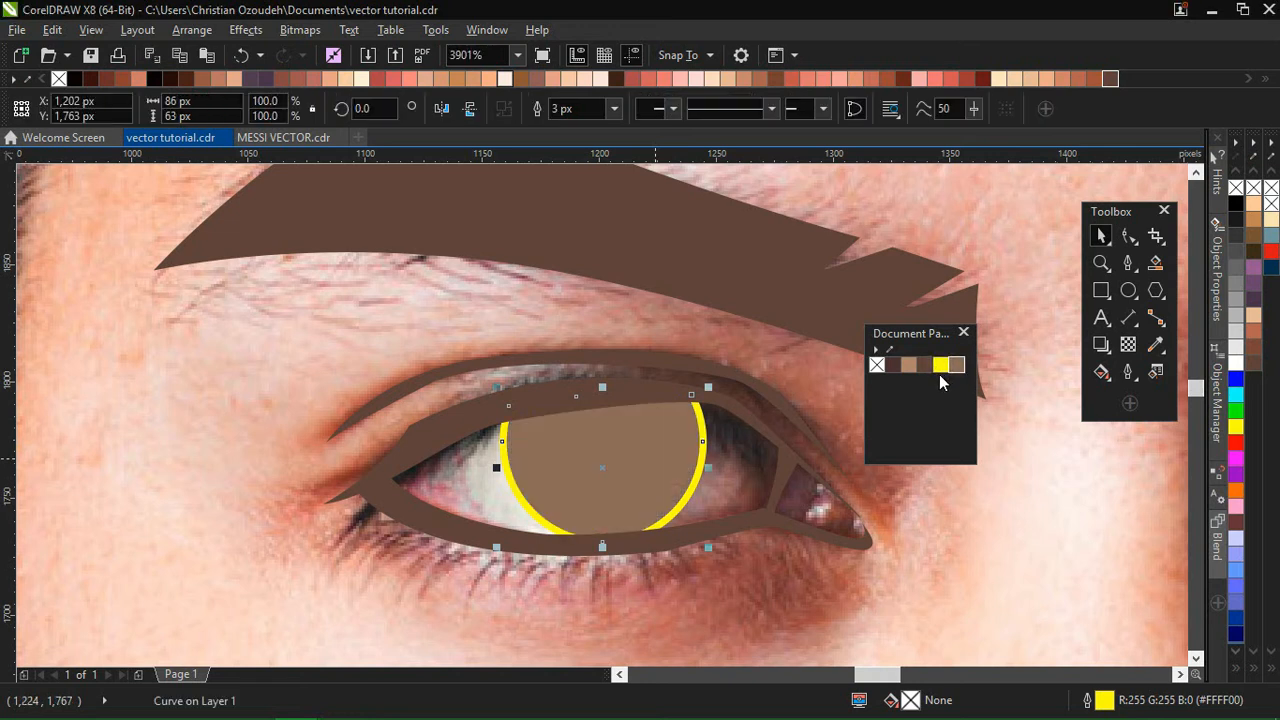
{"action": "right_click", "coordinate": [641, 467]}
{"action": "mouse_move", "coordinate": [731, 503]}
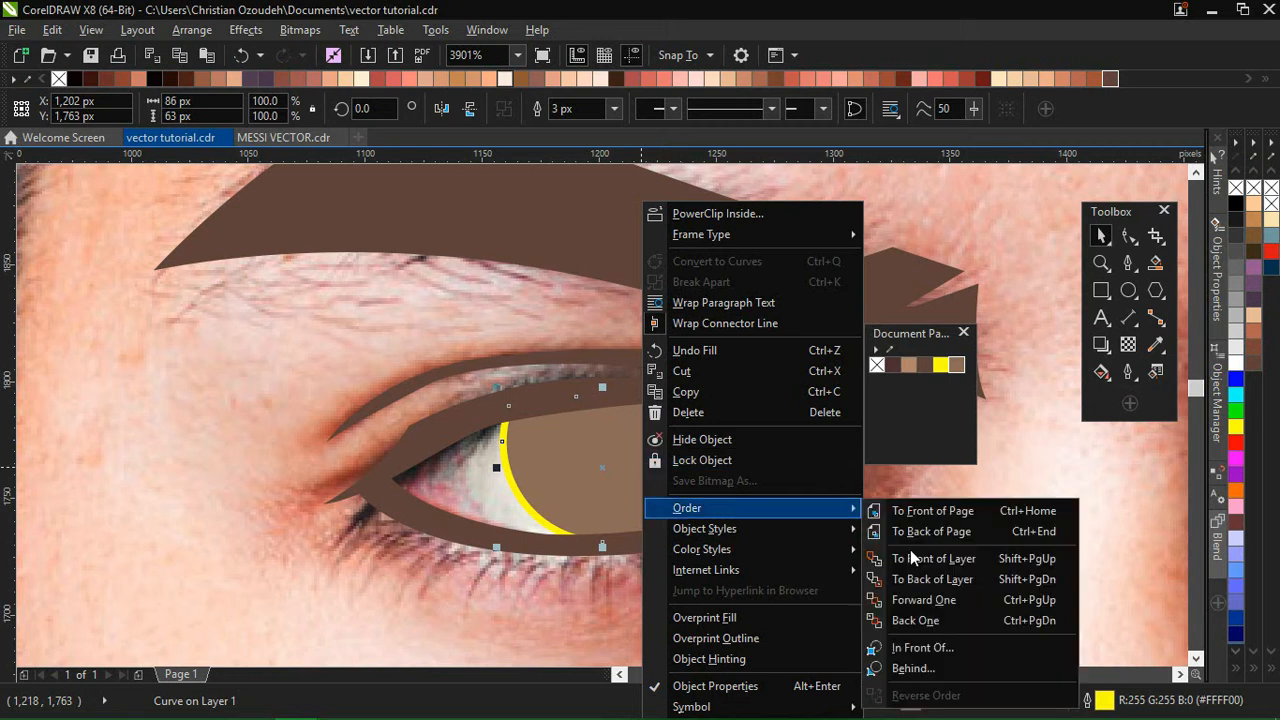
{"action": "left_click", "coordinate": [920, 647]}
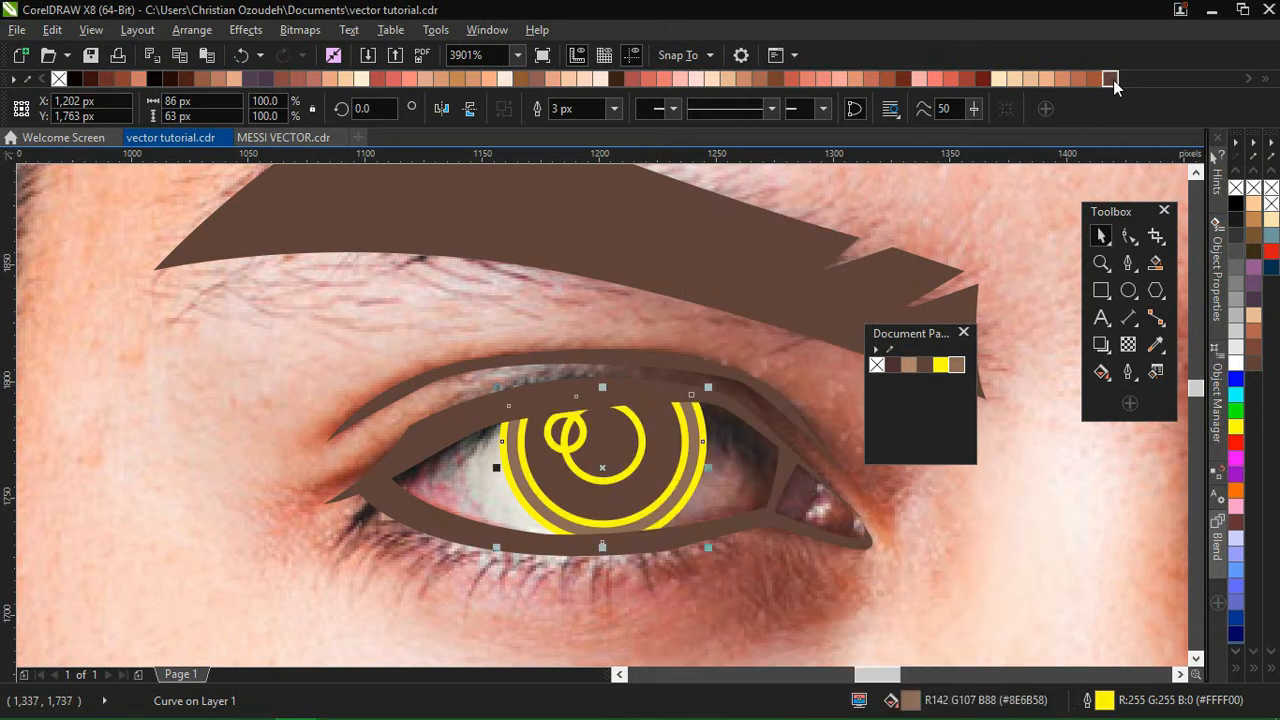
Step: Recolour the outermost iris circle dark brown R94 G65 B57 and fill the inner iris circle with R142 G107 B88
{"action": "left_click", "coordinate": [655, 489]}
{"action": "left_click", "coordinate": [957, 365]}
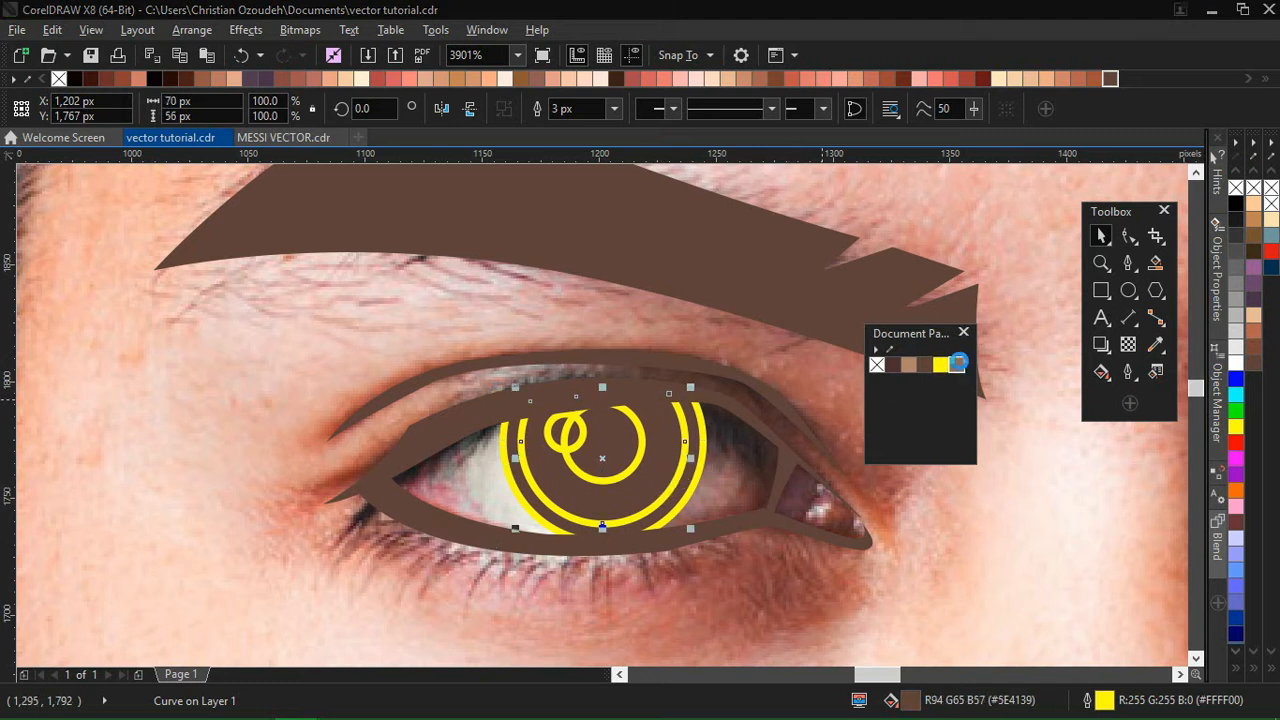
Step: Fill the pupil circle with dark brown and the small highlight circle with white
{"action": "left_click", "coordinate": [612, 476]}
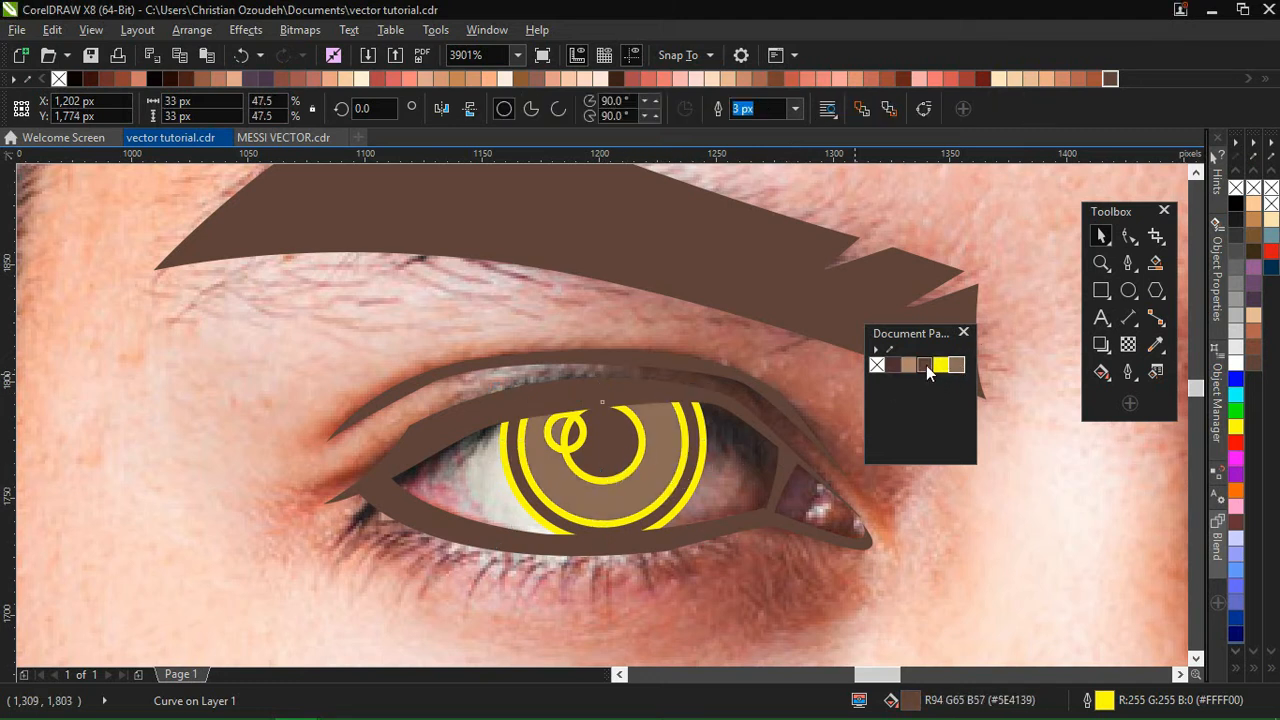
{"action": "left_click", "coordinate": [664, 438]}
{"action": "left_click", "coordinate": [578, 446]}
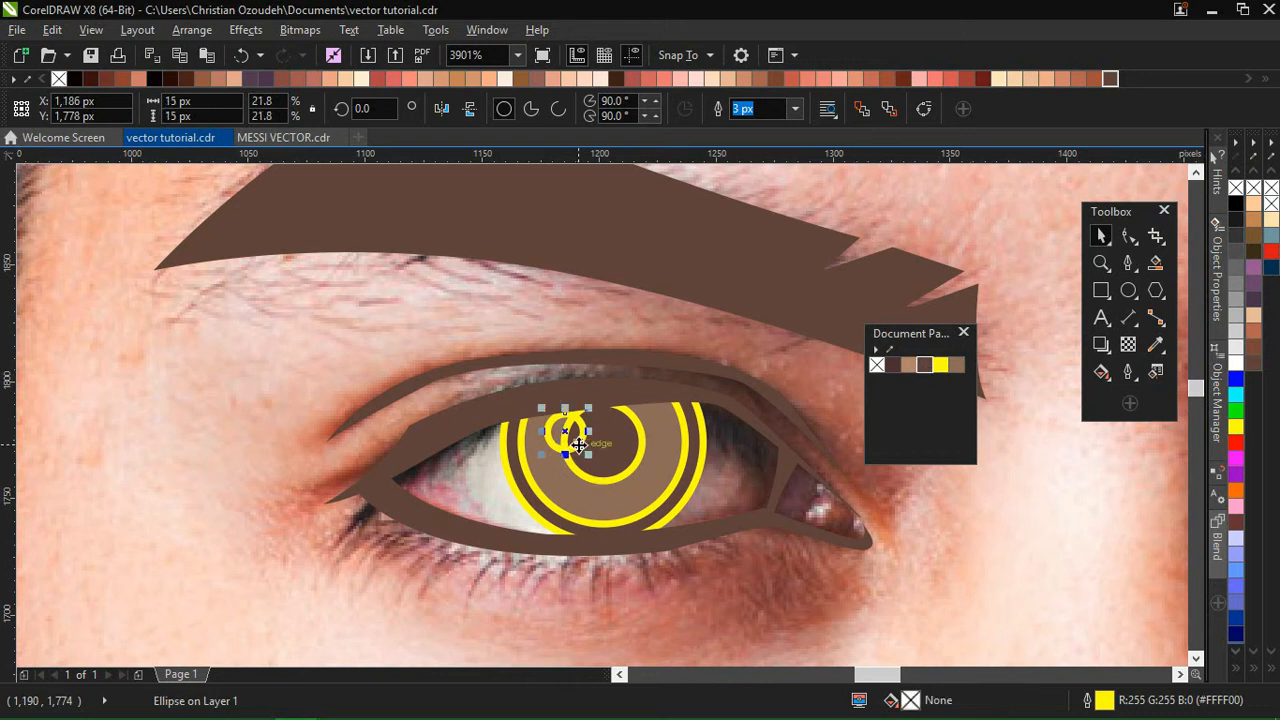
{"action": "left_click", "coordinate": [1235, 362]}
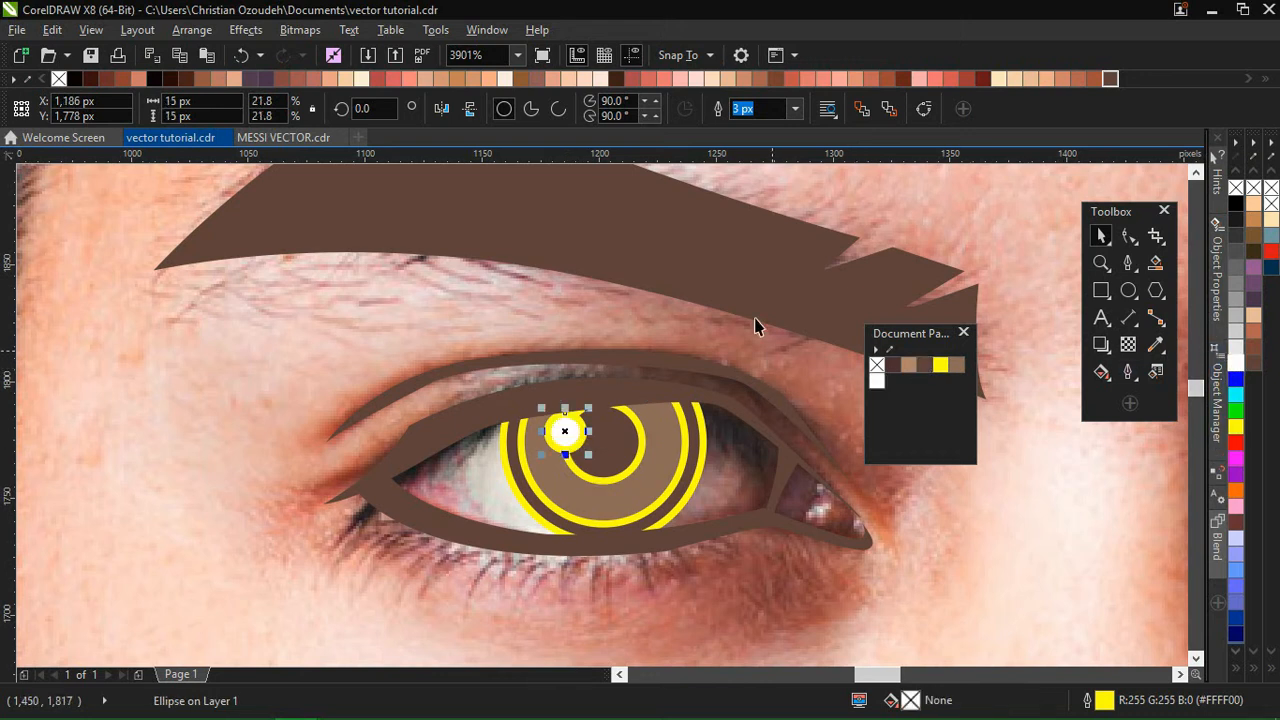
Step: Select all seven traced eye and eyebrow shapes together and set their outline to None
{"action": "left_click", "coordinate": [517, 56]}
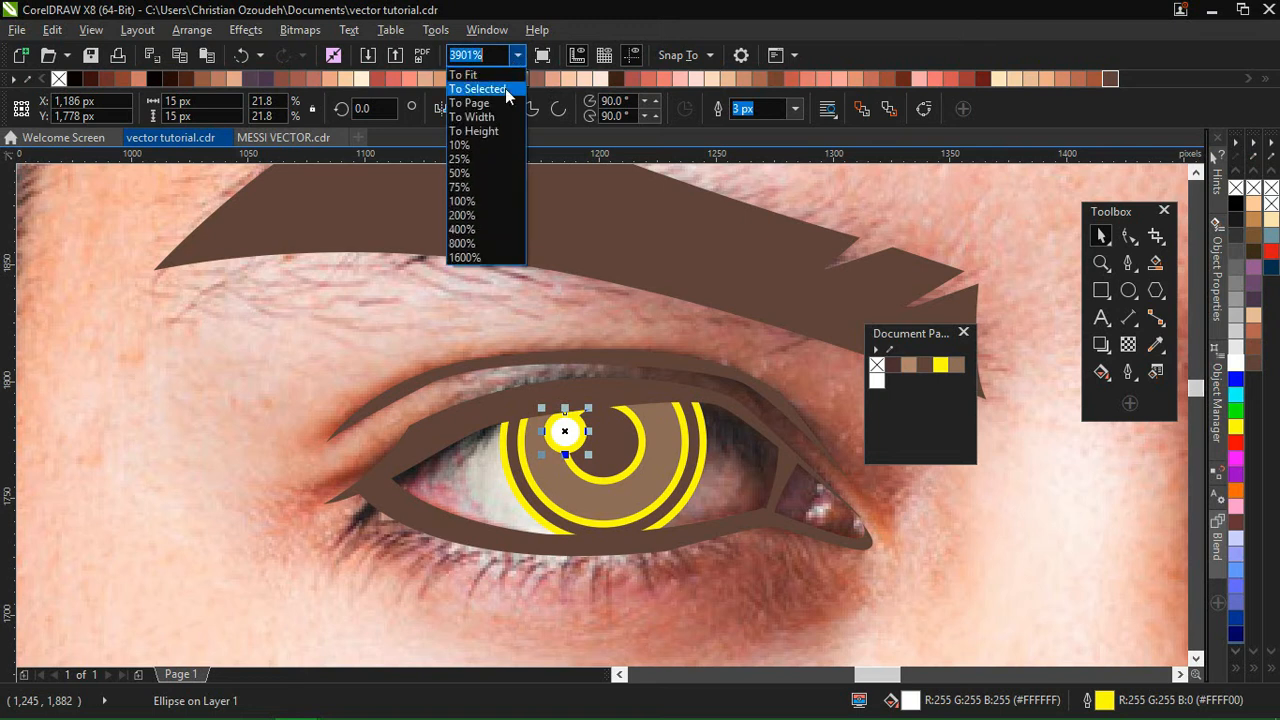
{"action": "left_click", "coordinate": [499, 103]}
{"action": "left_click", "coordinate": [797, 225]}
{"action": "left_click", "coordinate": [908, 312]}
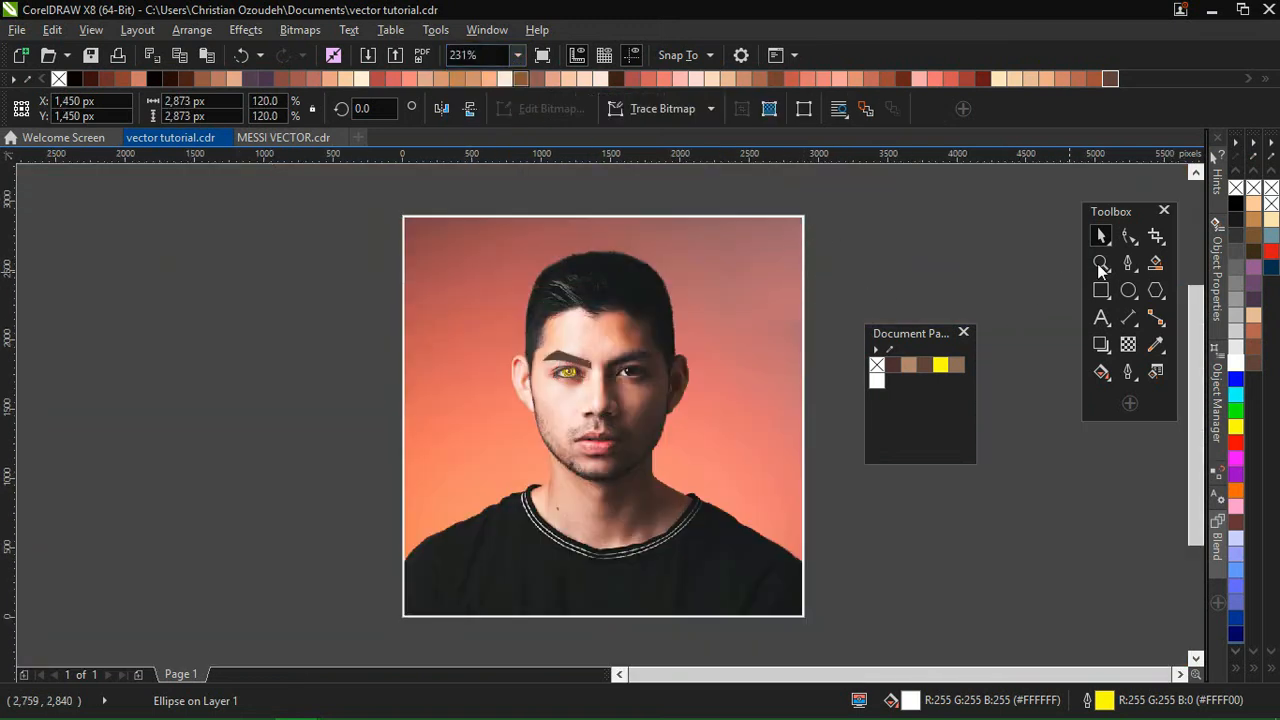
{"action": "left_click", "coordinate": [567, 371]}
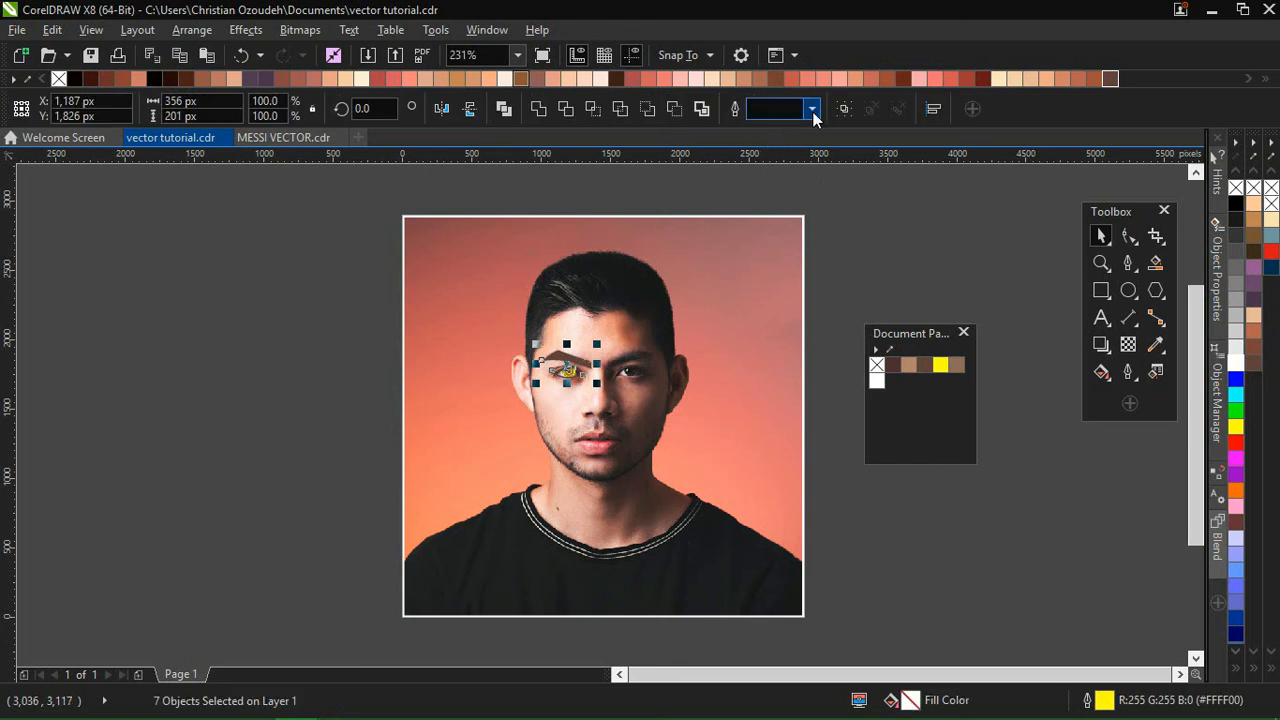
{"action": "left_click", "coordinate": [813, 112]}
{"action": "left_click", "coordinate": [810, 127]}
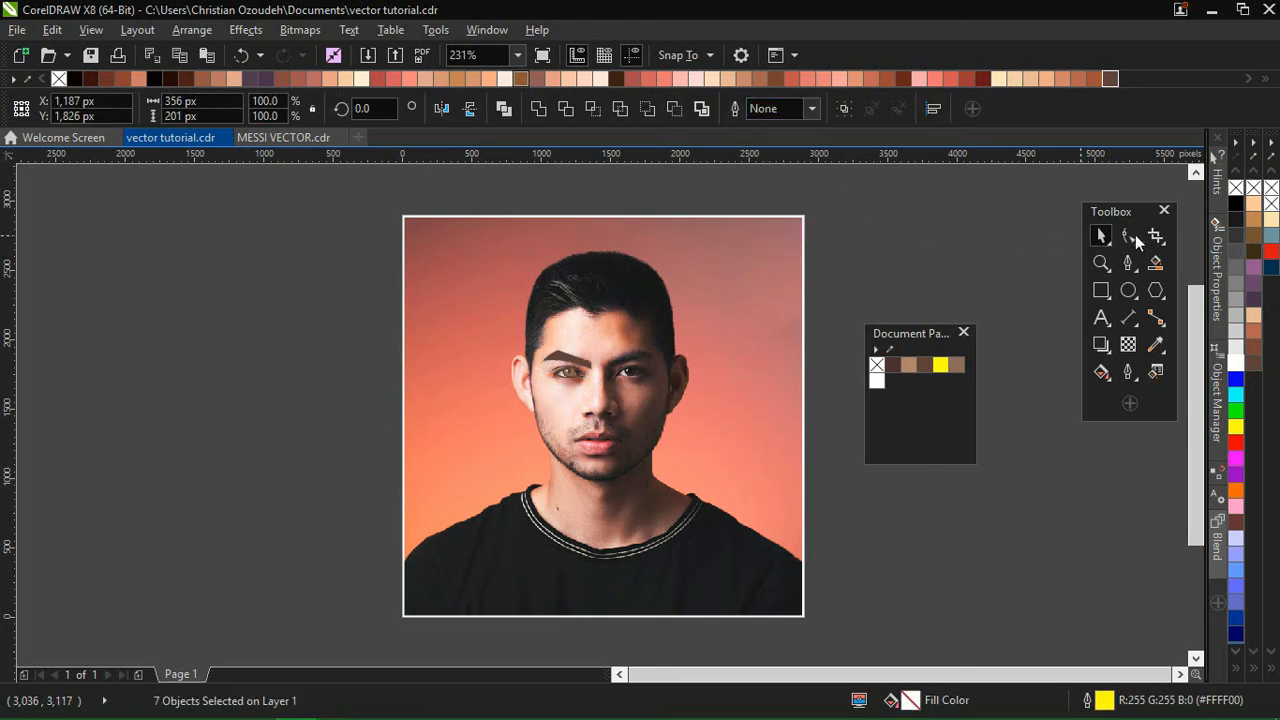
Step: Try the lighter brown R178 G132 B105 as the fill of the inner iris circle
{"action": "left_click", "coordinate": [1104, 265]}
{"action": "left_click_drag", "start_coordinate": [537, 344], "coordinate": [633, 427]}
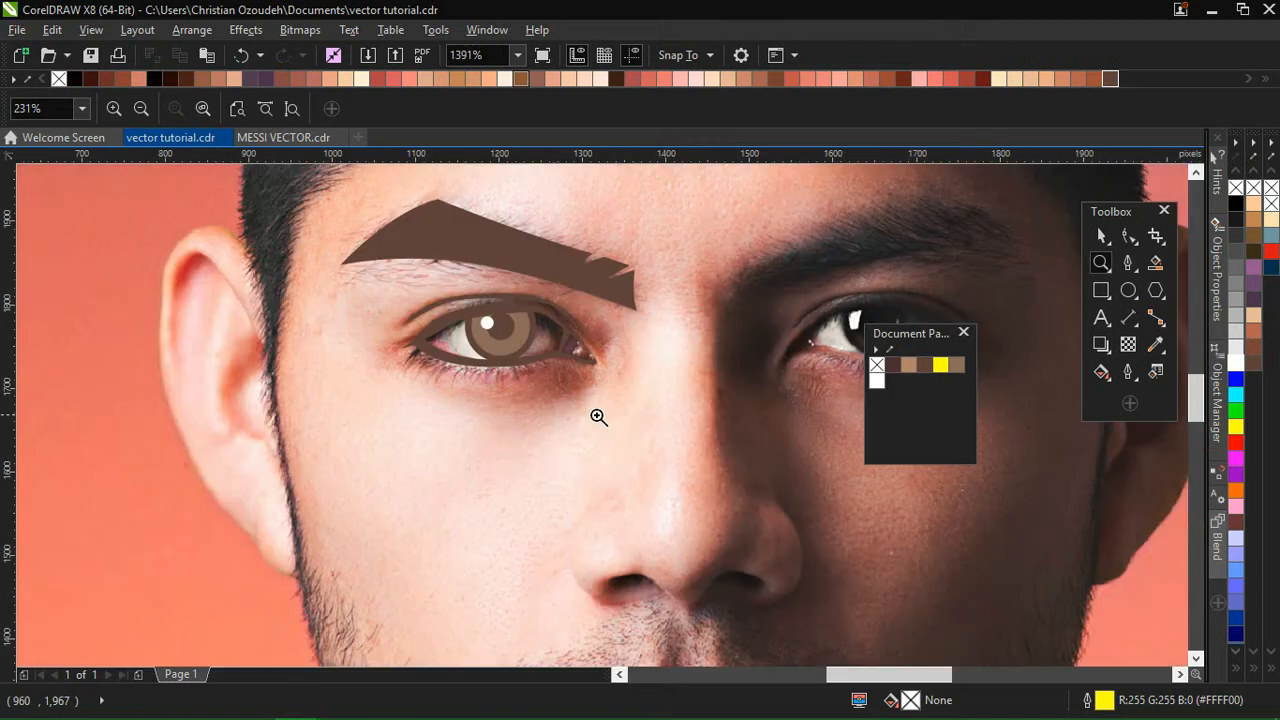
{"action": "mouse_move", "coordinate": [424, 252]}
{"action": "left_mouse_down"}
{"action": "mouse_move", "coordinate": [489, 331]}
{"action": "mouse_move", "coordinate": [602, 420]}
{"action": "left_mouse_up"}
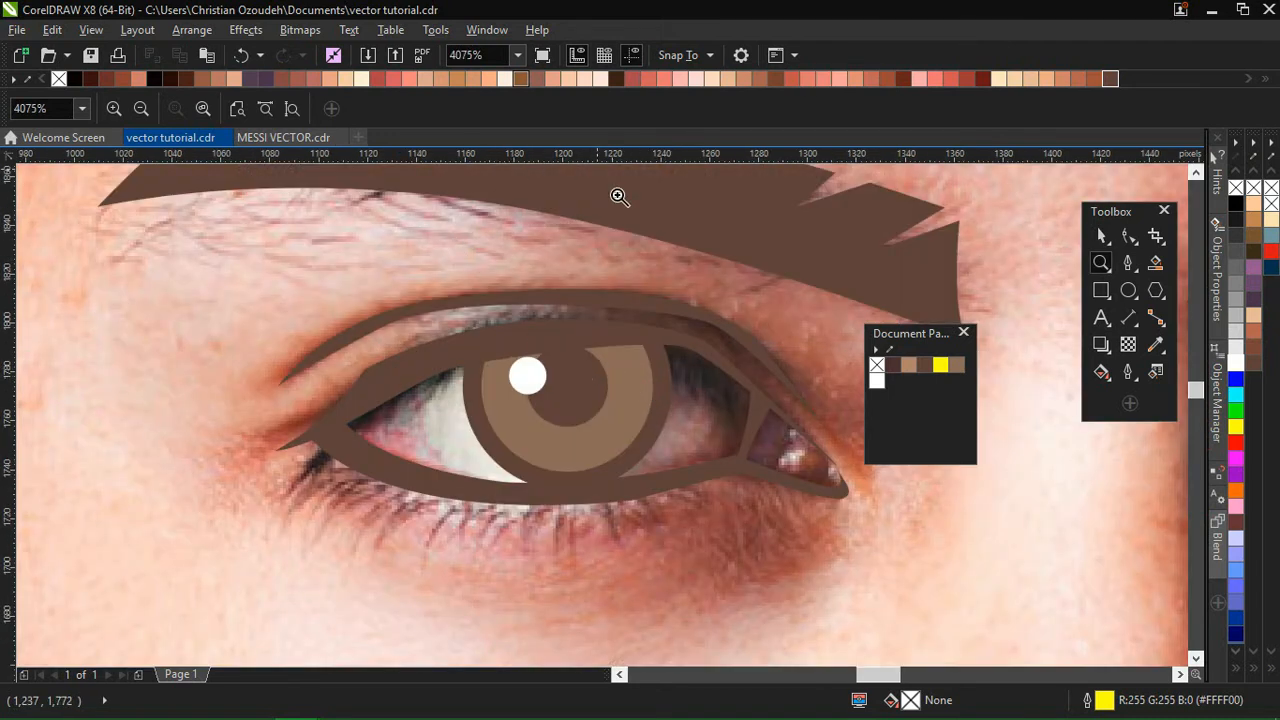
{"action": "left_click_drag", "start_coordinate": [266, 243], "coordinate": [910, 556]}
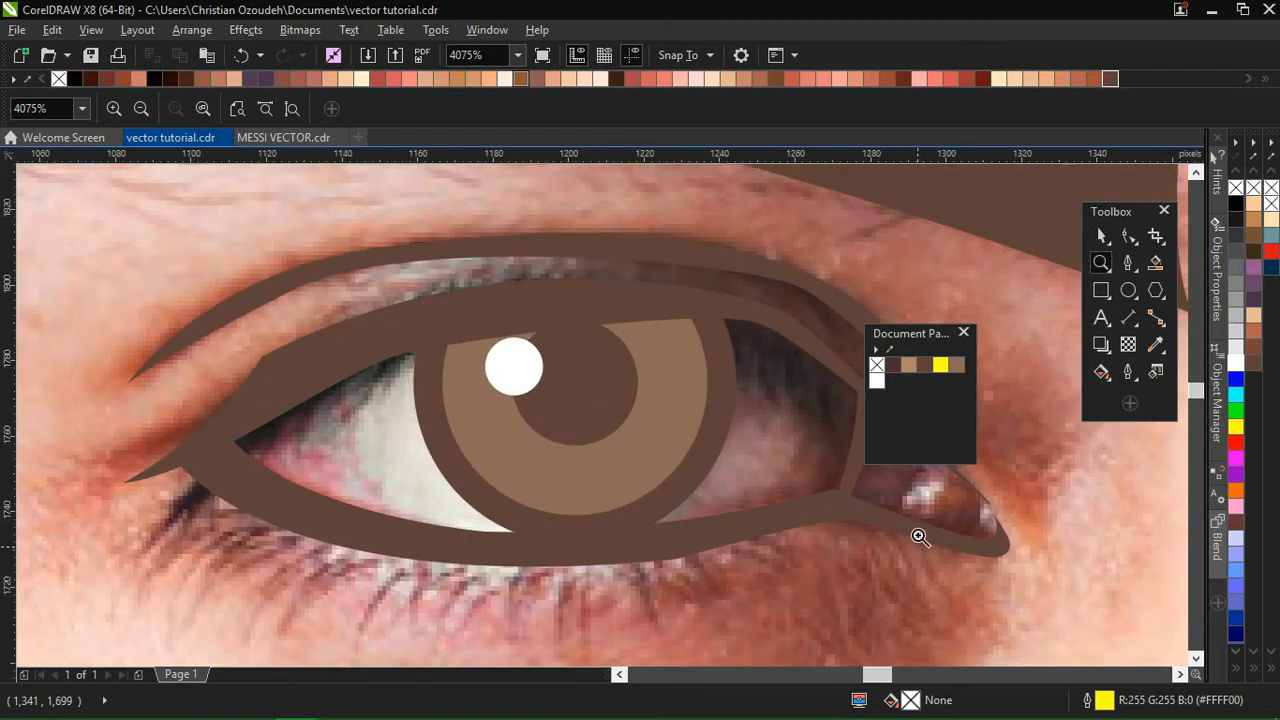
{"action": "left_click", "coordinate": [1101, 236]}
{"action": "left_click", "coordinate": [691, 414]}
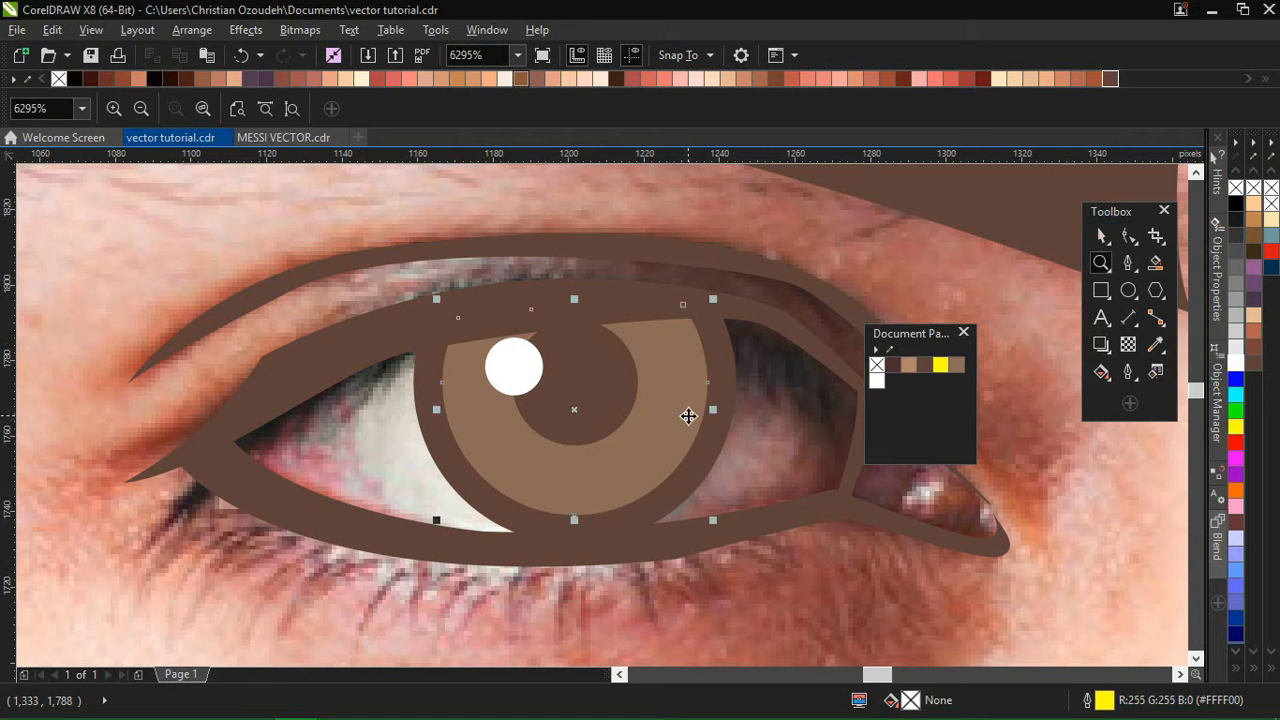
{"action": "left_click", "coordinate": [925, 366]}
{"action": "left_click", "coordinate": [909, 367]}
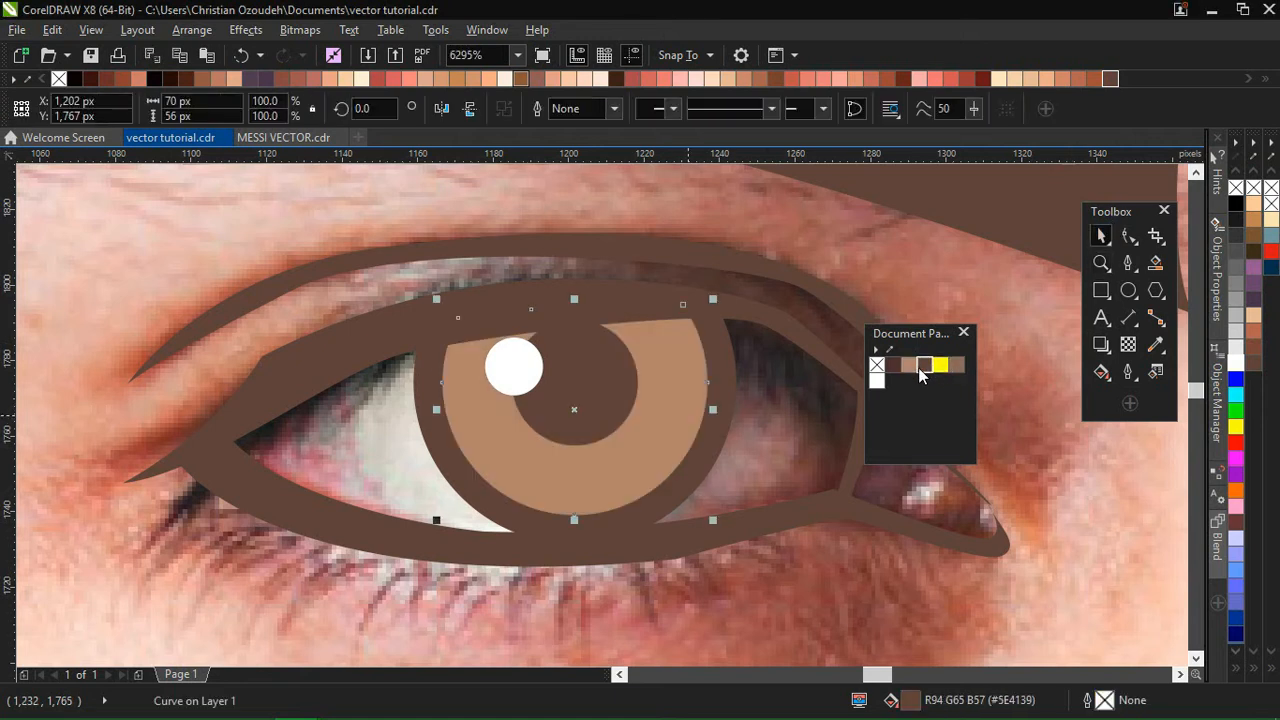
{"action": "left_click", "coordinate": [897, 263]}
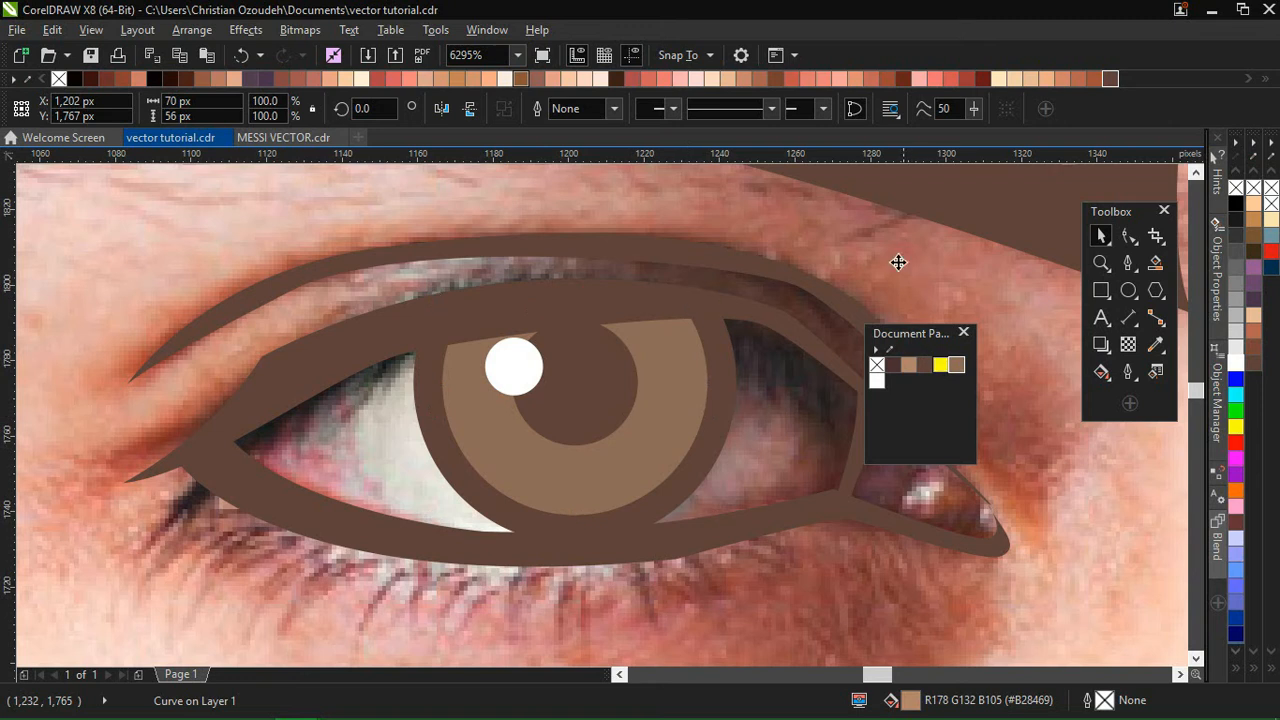
Step: Trace the white of the eye as a closed outline within the dark lid lines, about 181 by 65 px
{"action": "left_click_drag", "start_coordinate": [918, 338], "coordinate": [1003, 223]}
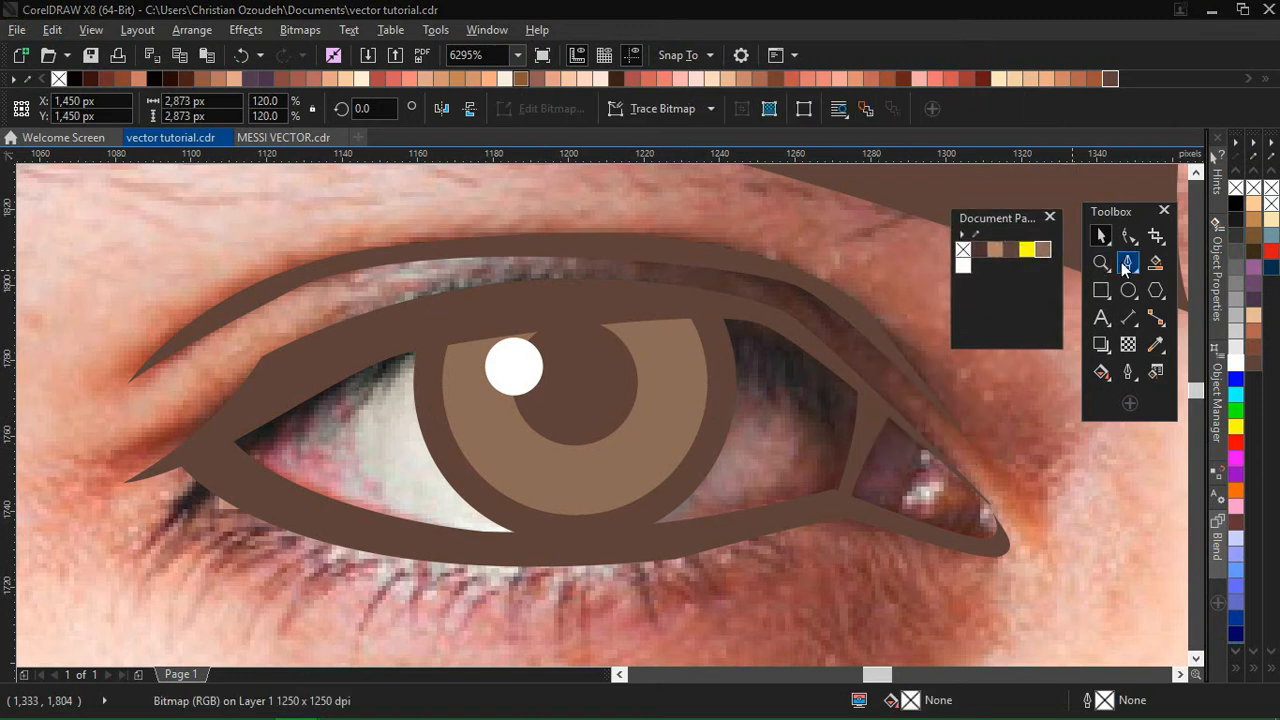
{"action": "left_click", "coordinate": [1127, 263]}
{"action": "left_click", "coordinate": [198, 445]}
{"action": "left_click", "coordinate": [408, 331]}
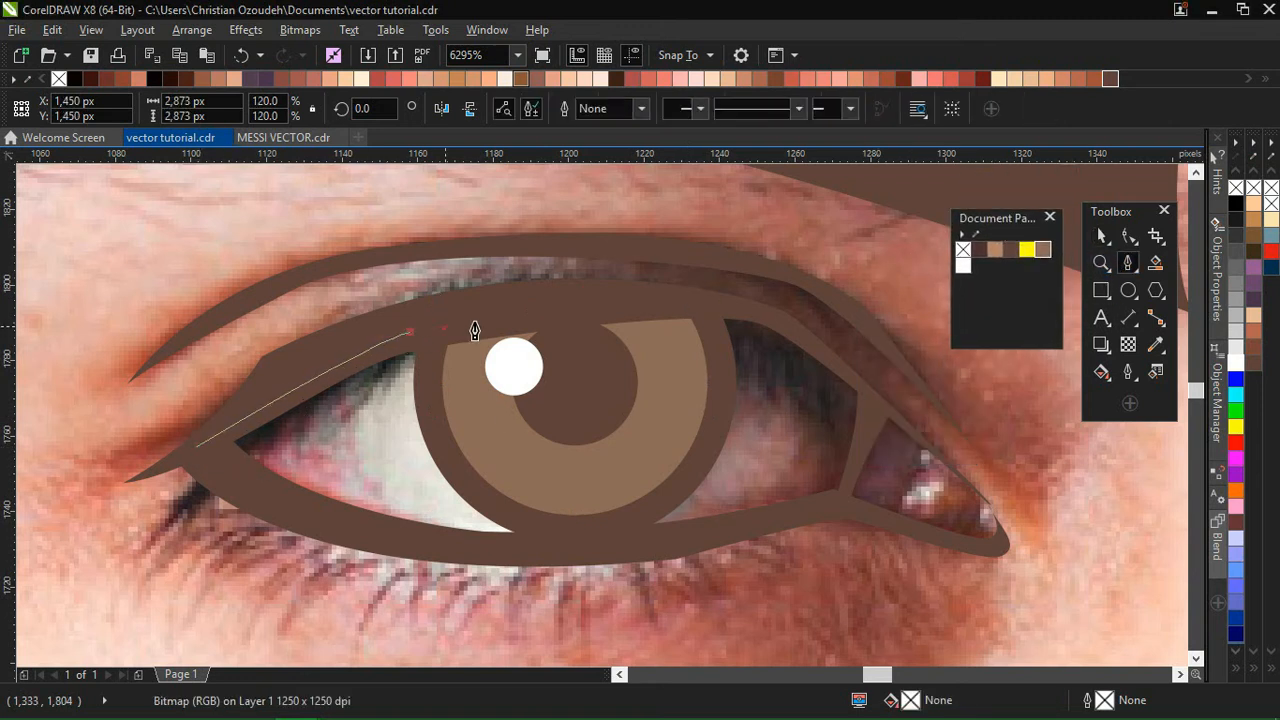
{"action": "left_click", "coordinate": [666, 301]}
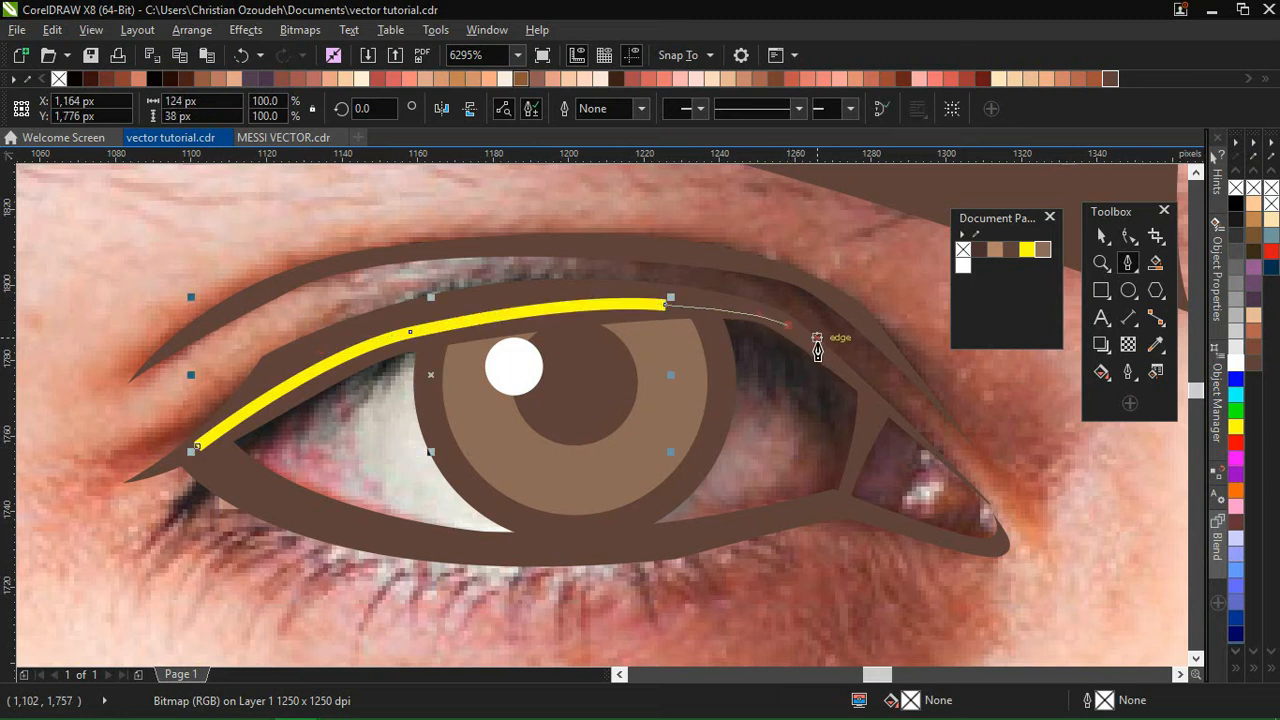
{"action": "left_click", "coordinate": [787, 325]}
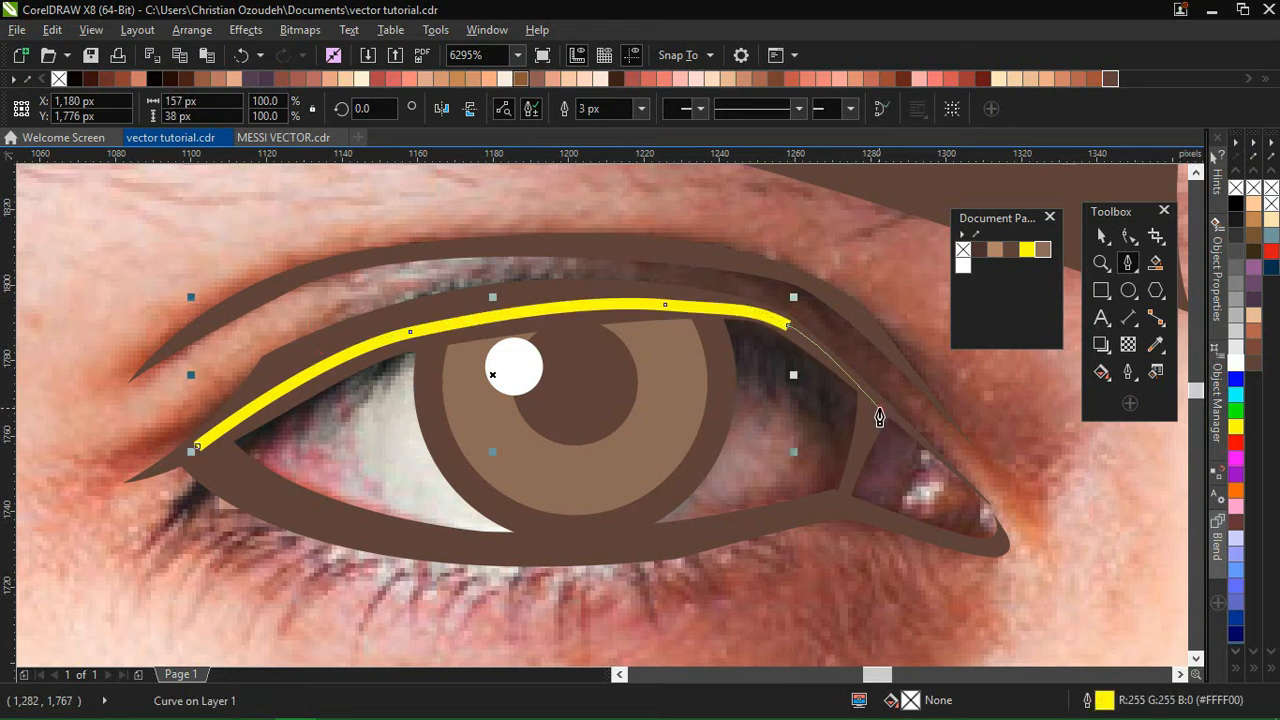
{"action": "left_click", "coordinate": [879, 410]}
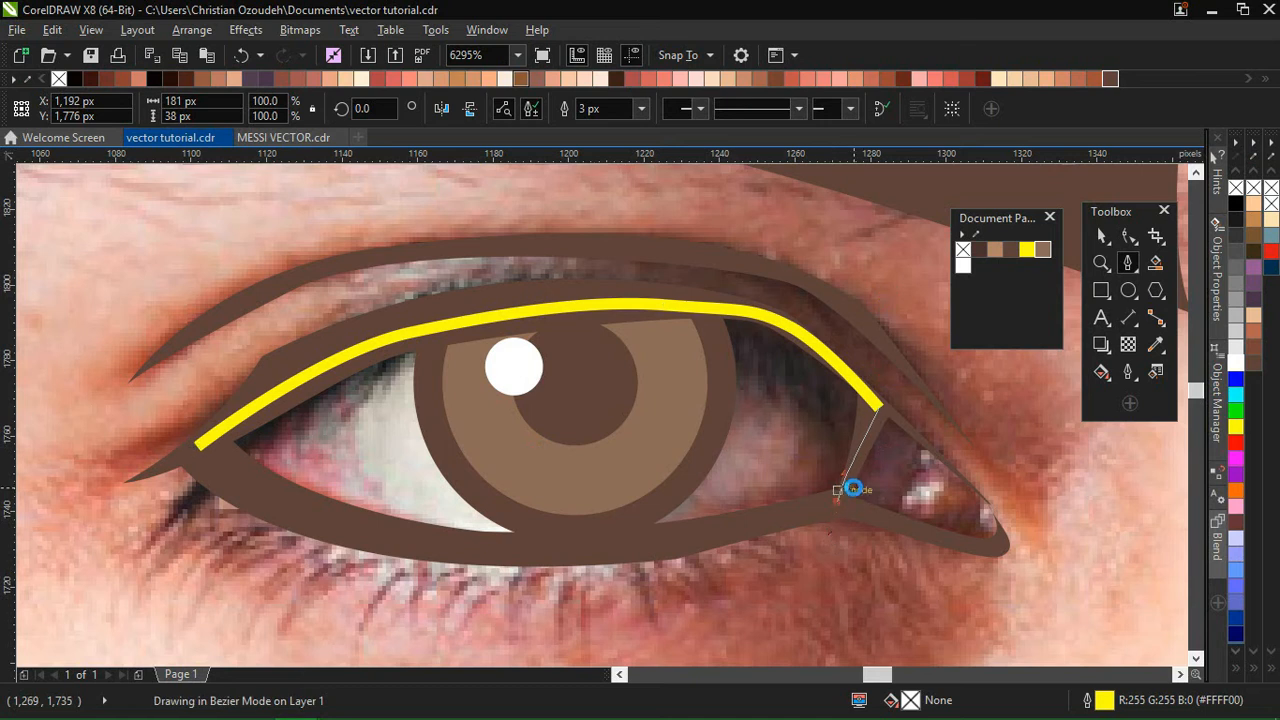
{"action": "left_click", "coordinate": [838, 499]}
{"action": "key", "text": "ctrl+z"}
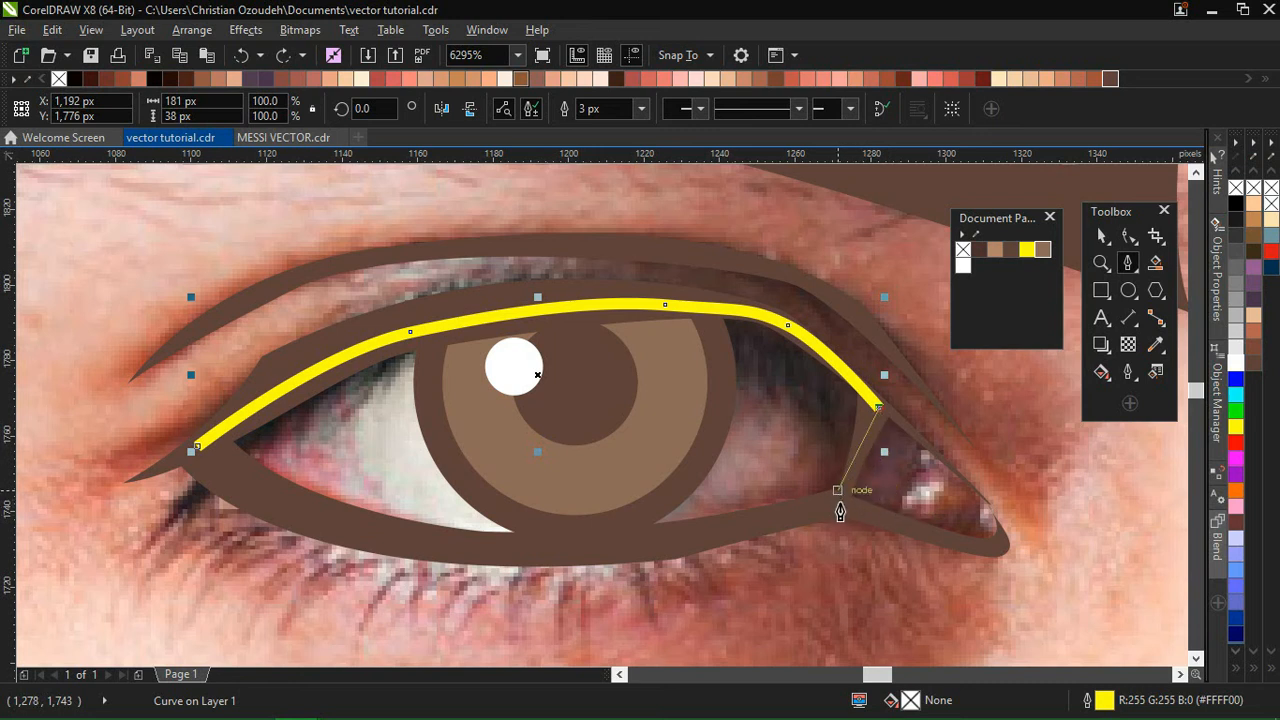
{"action": "left_click", "coordinate": [839, 504]}
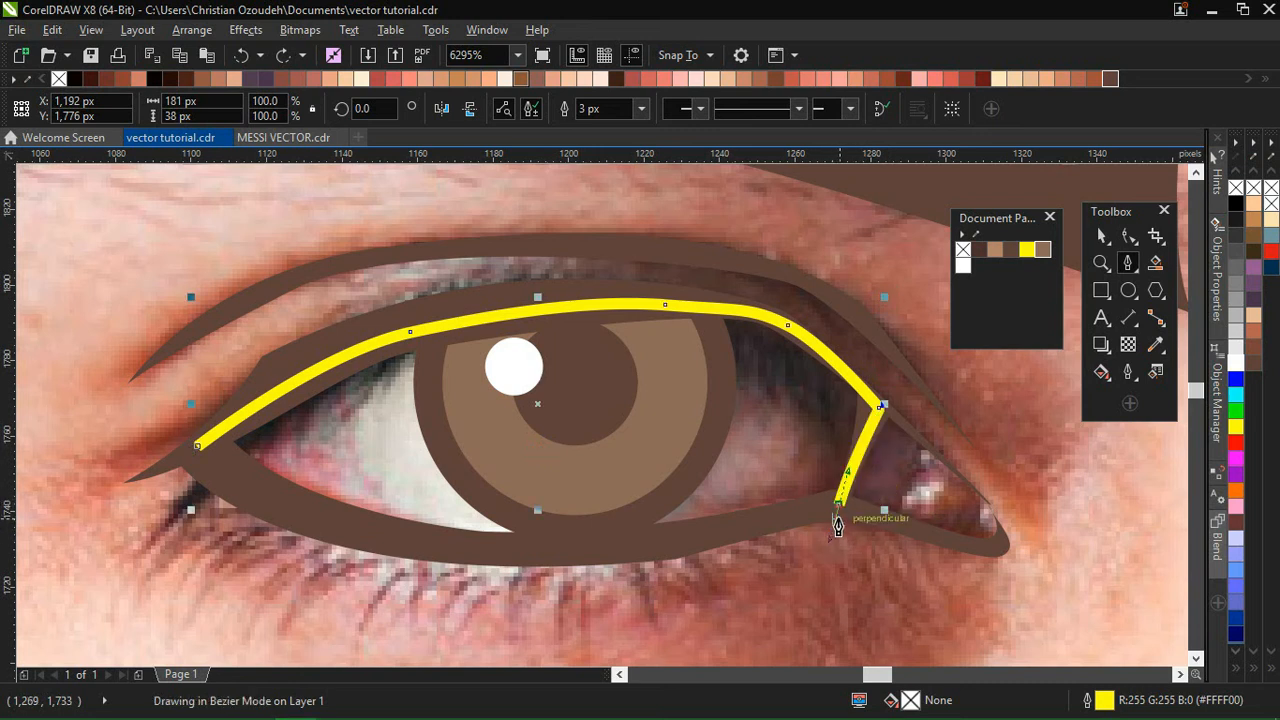
{"action": "left_click_drag", "start_coordinate": [441, 537], "coordinate": [298, 555]}
{"action": "left_click", "coordinate": [197, 447]}
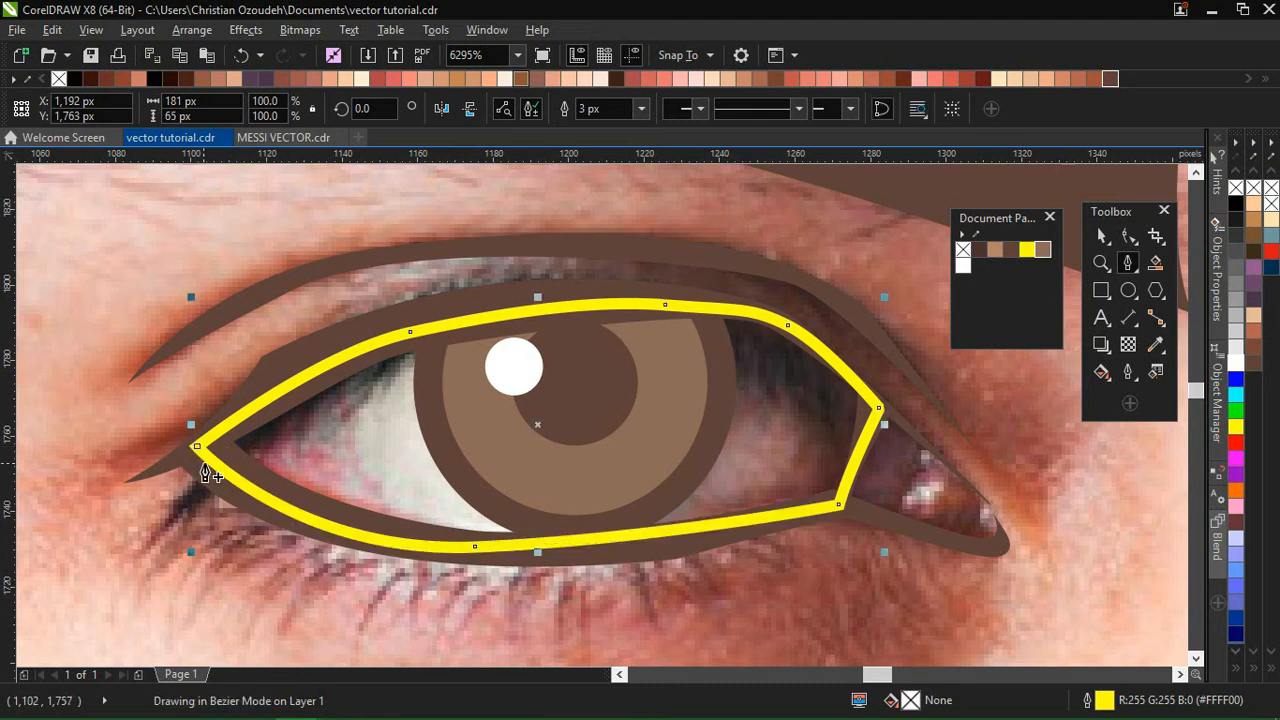
Step: Fill the traced eye-white shape with white and stack it directly in front of the portrait photo
{"action": "left_click", "coordinate": [1101, 235]}
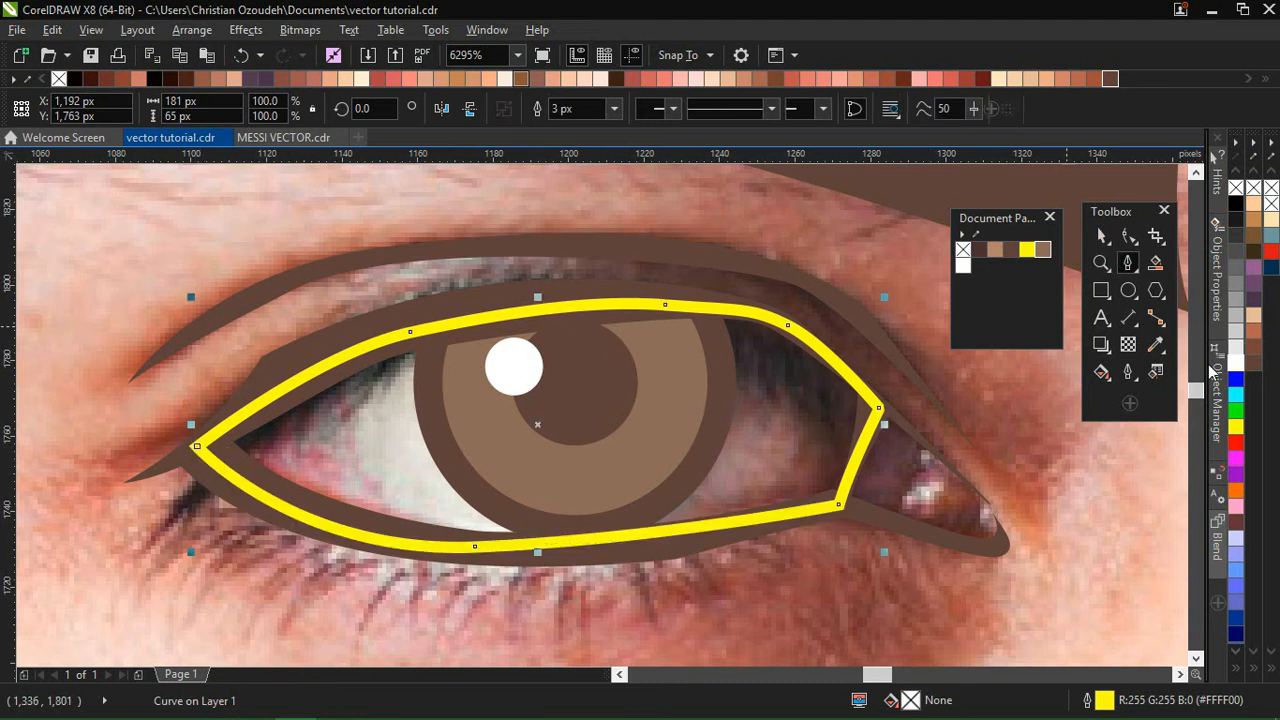
{"action": "right_click", "coordinate": [740, 425]}
{"action": "mouse_move", "coordinate": [818, 512]}
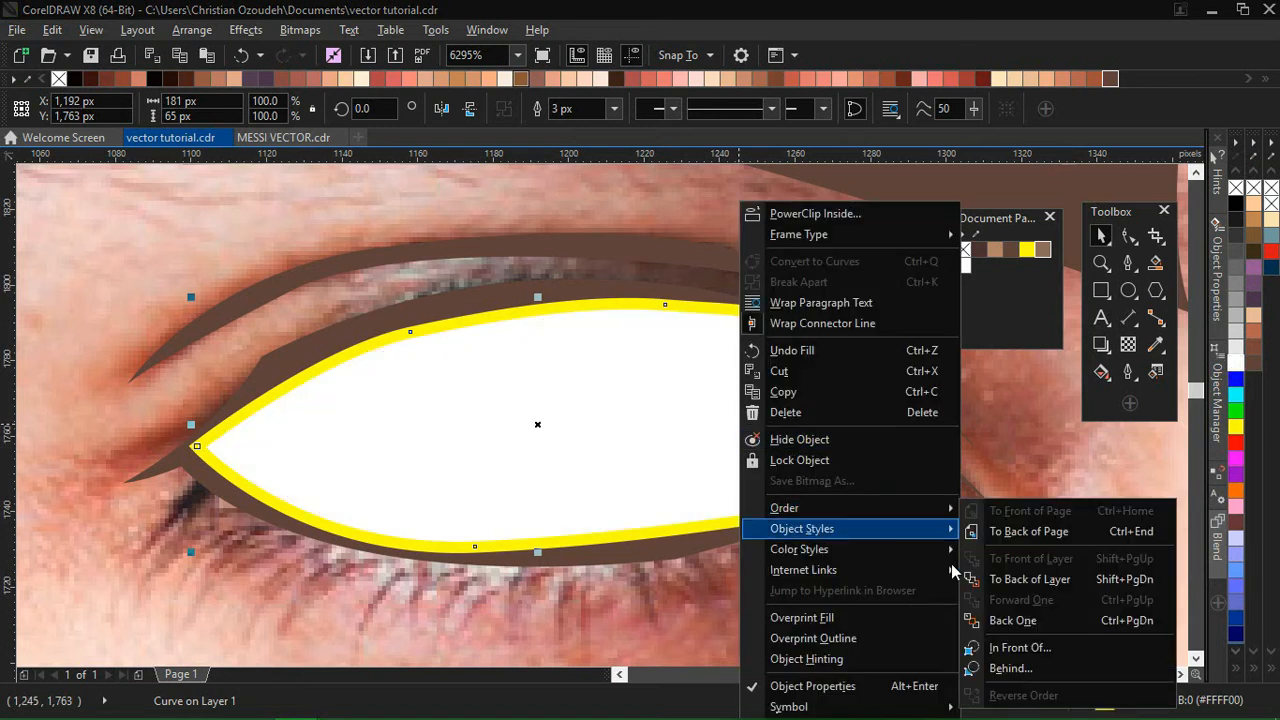
{"action": "left_click", "coordinate": [1014, 646]}
{"action": "left_click", "coordinate": [1021, 472]}
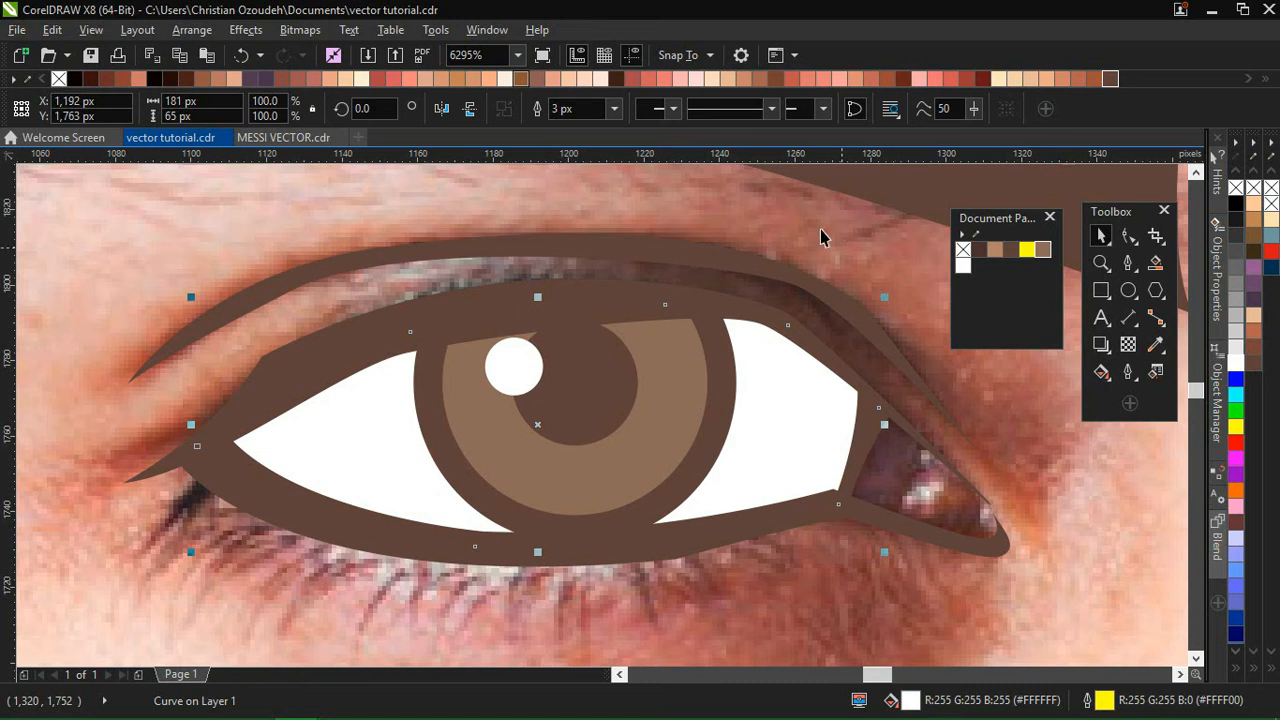
Step: Set the outline of the eye-white shape to None and deselect it
{"action": "left_click", "coordinate": [614, 109]}
{"action": "left_click", "coordinate": [593, 123]}
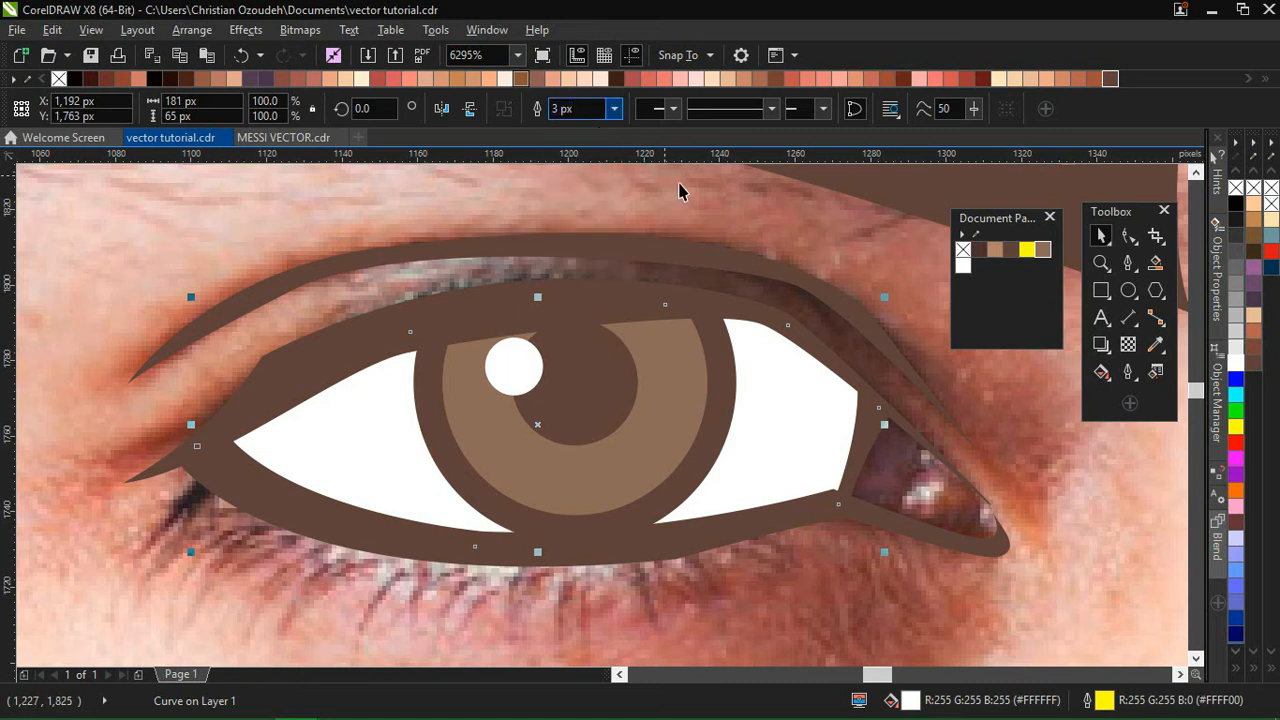
{"action": "left_click", "coordinate": [786, 226]}
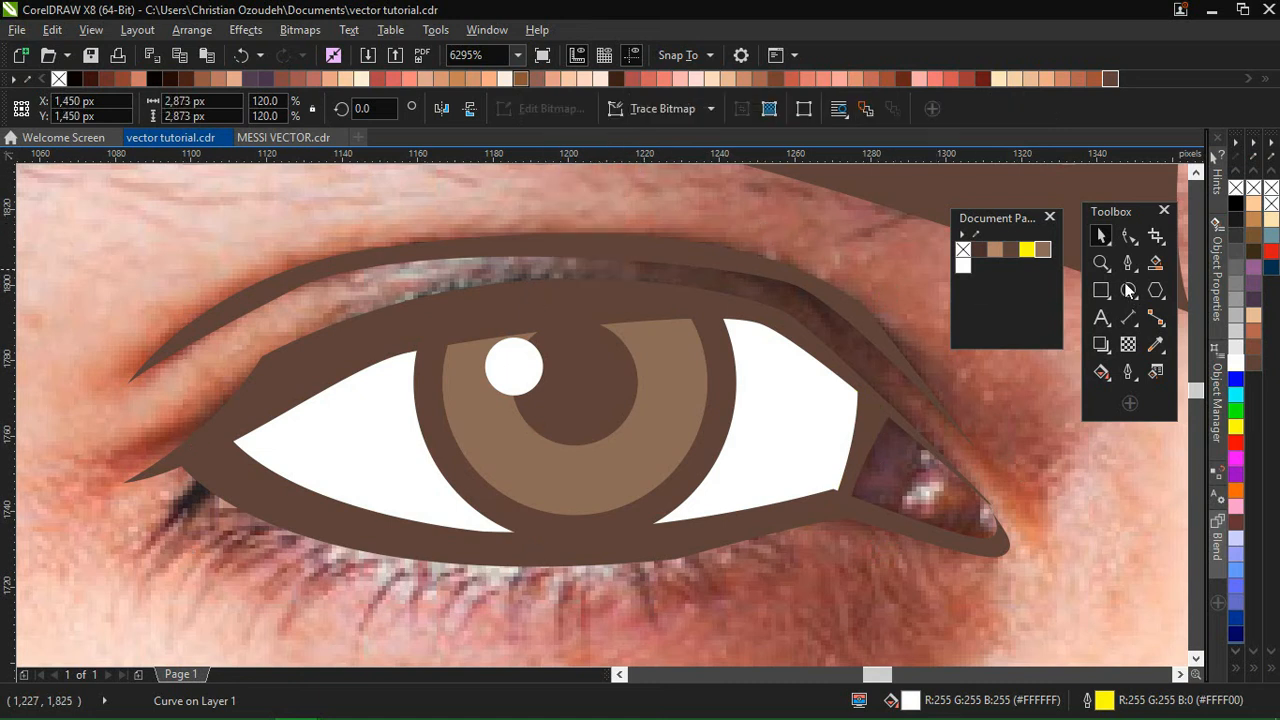
Step: Trace the tear duct at the inner corner of the eye as a closed shape about 45 by 39 px
{"action": "left_click", "coordinate": [832, 503]}
{"action": "left_click_drag", "start_coordinate": [862, 430], "coordinate": [880, 355]}
{"action": "left_click", "coordinate": [863, 430]}
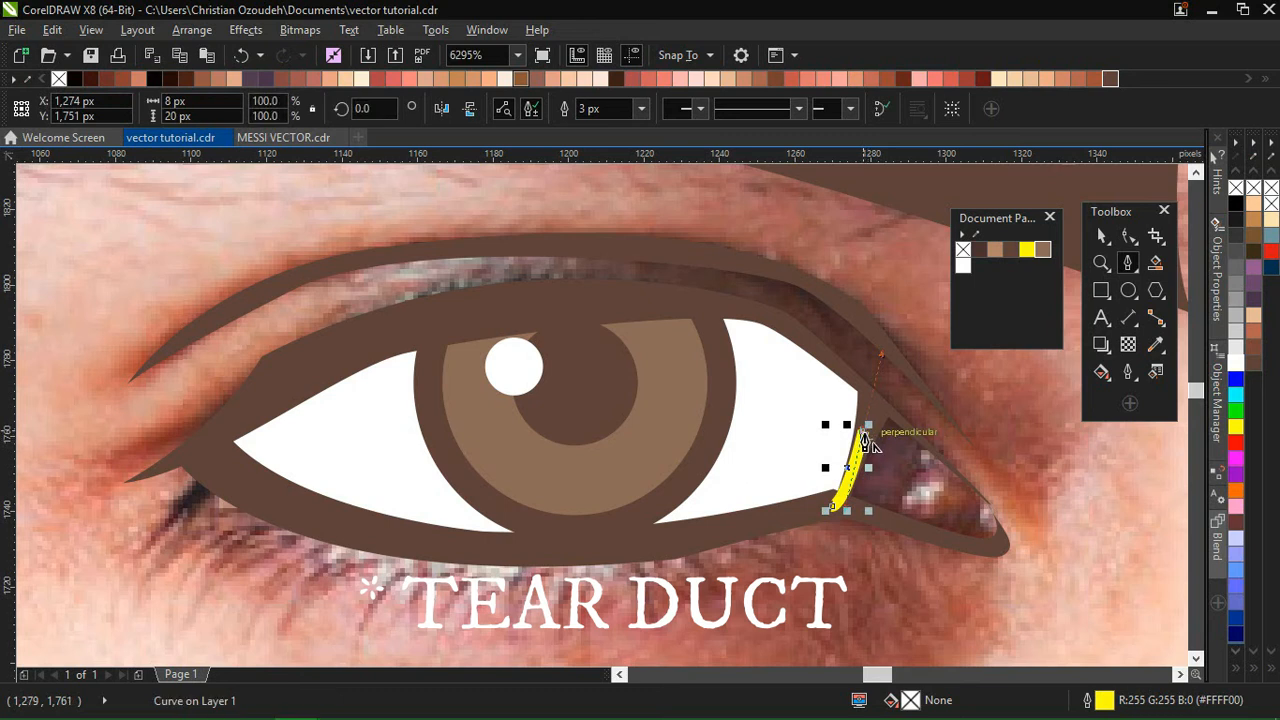
{"action": "left_click", "coordinate": [863, 430]}
{"action": "left_click", "coordinate": [873, 402]}
{"action": "left_click", "coordinate": [991, 522]}
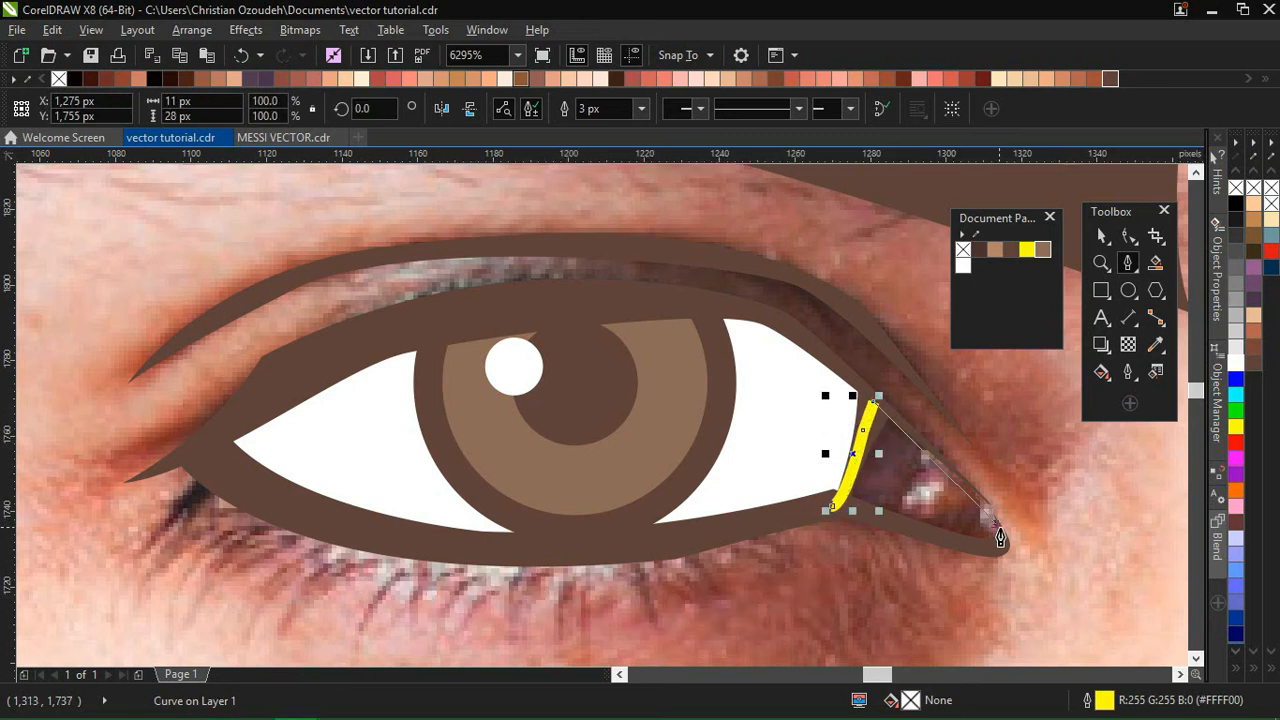
{"action": "left_click", "coordinate": [994, 526]}
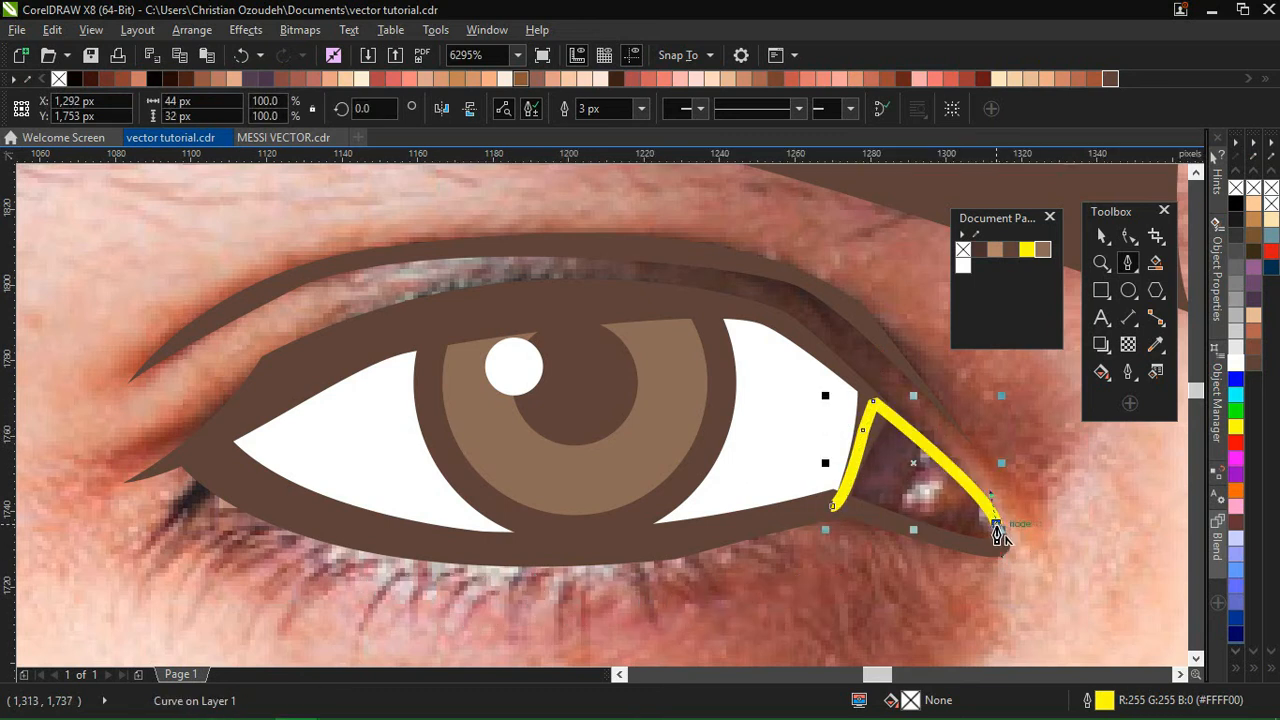
{"action": "left_click_drag", "start_coordinate": [891, 528], "coordinate": [742, 463]}
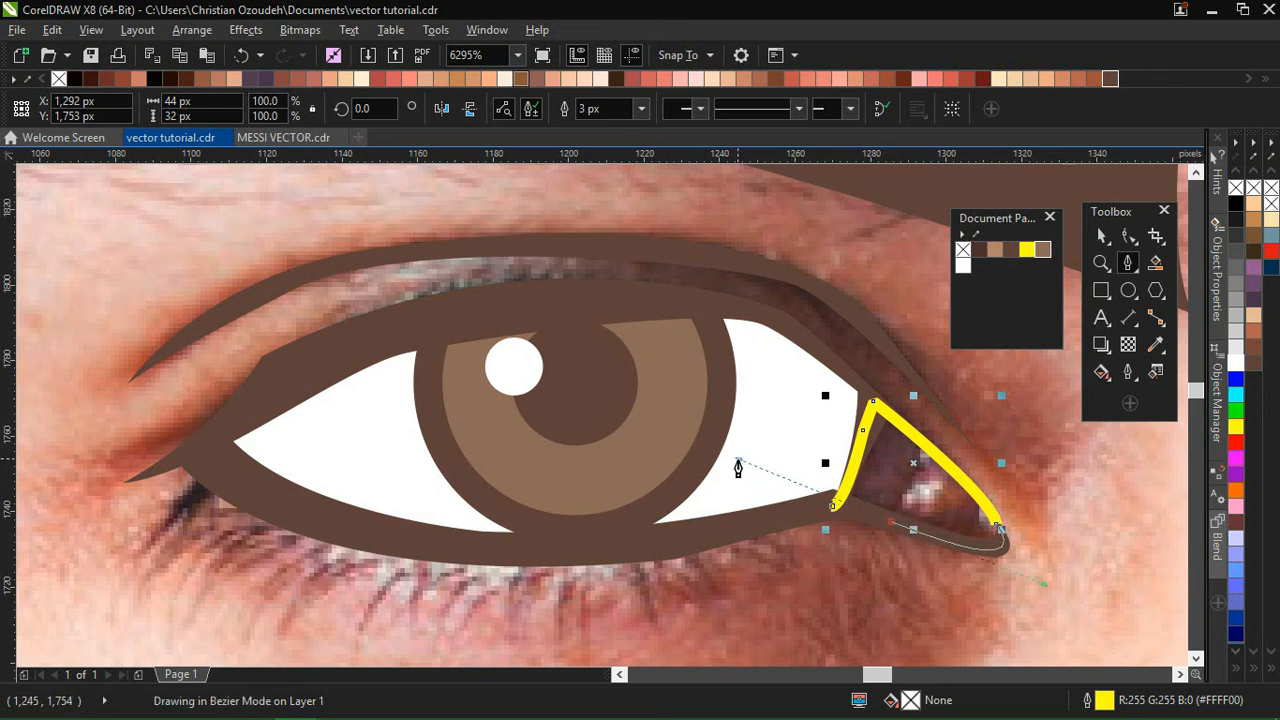
{"action": "left_click", "coordinate": [832, 505]}
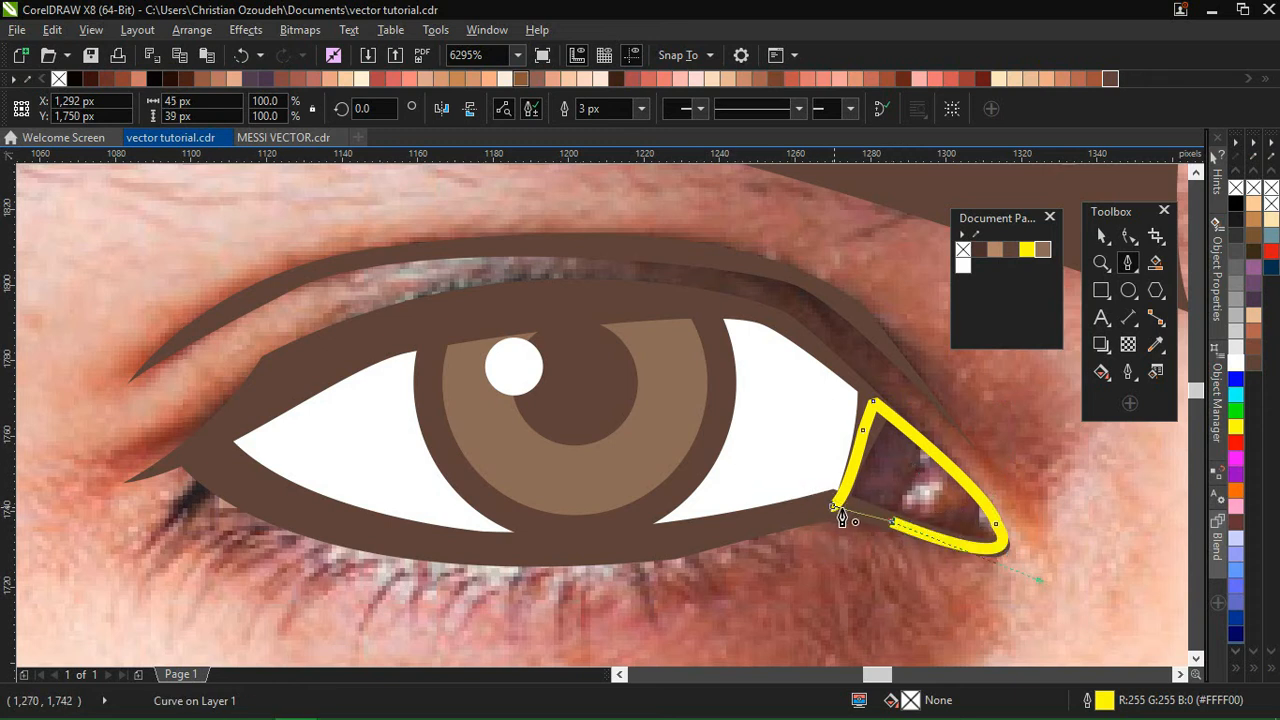
Step: Fill the tear duct shape with pinkish red R218 G93 B97 and stack it directly in front of the portrait photo
{"action": "left_click", "coordinate": [397, 80]}
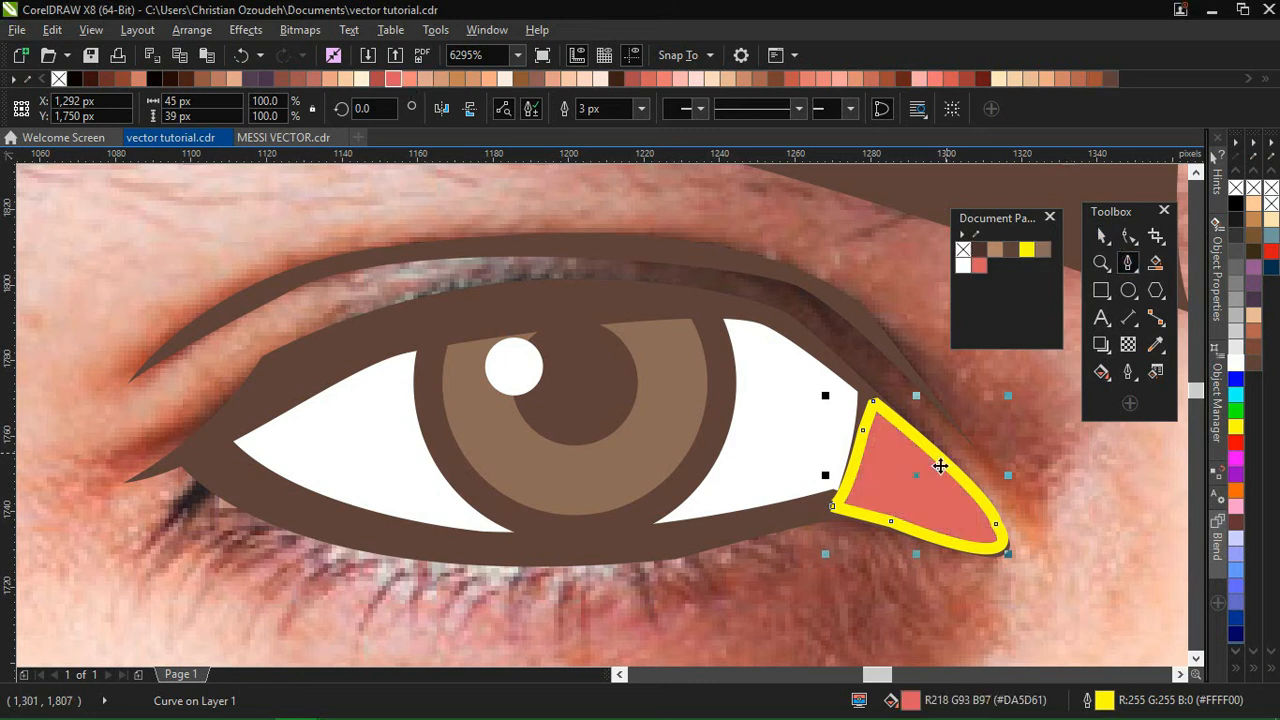
{"action": "right_click", "coordinate": [917, 493]}
{"action": "mouse_move", "coordinate": [996, 507]}
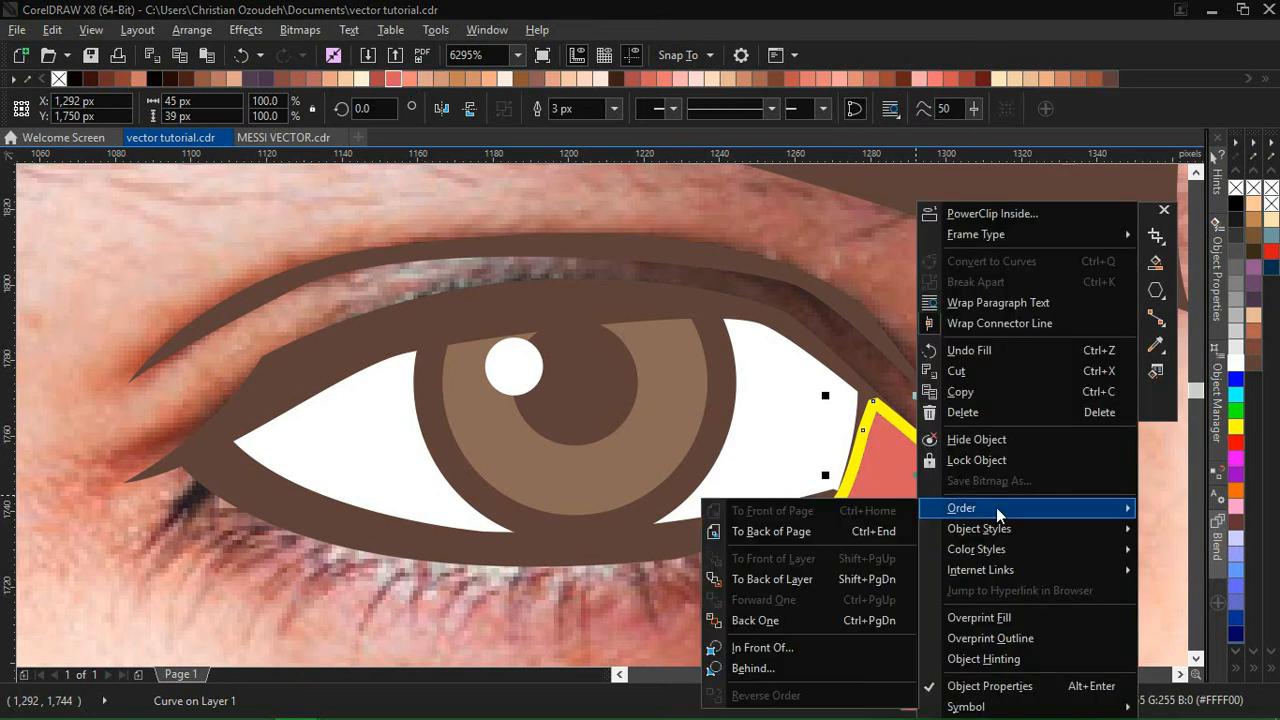
{"action": "left_click", "coordinate": [800, 648]}
{"action": "left_click", "coordinate": [920, 319]}
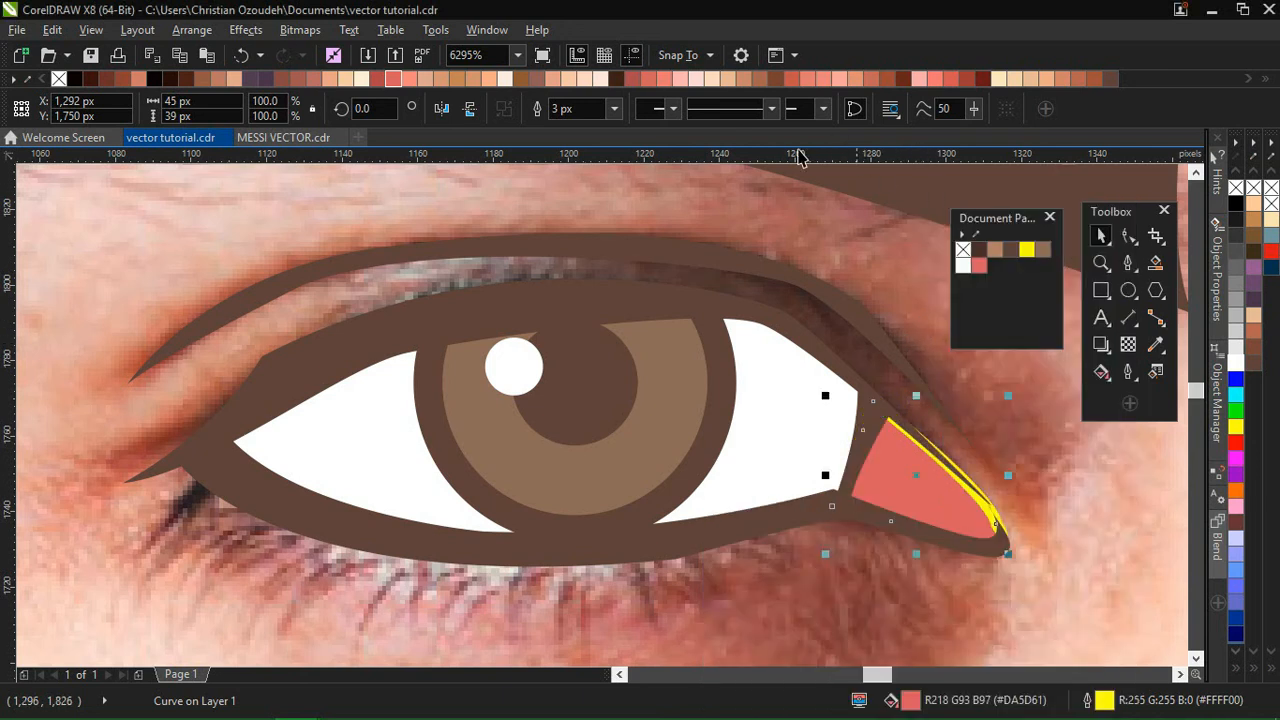
Step: Set the tear duct's outline to None, and do the same for all nine traced eye and eyebrow shapes together
{"action": "left_click", "coordinate": [614, 108]}
{"action": "left_click", "coordinate": [585, 124]}
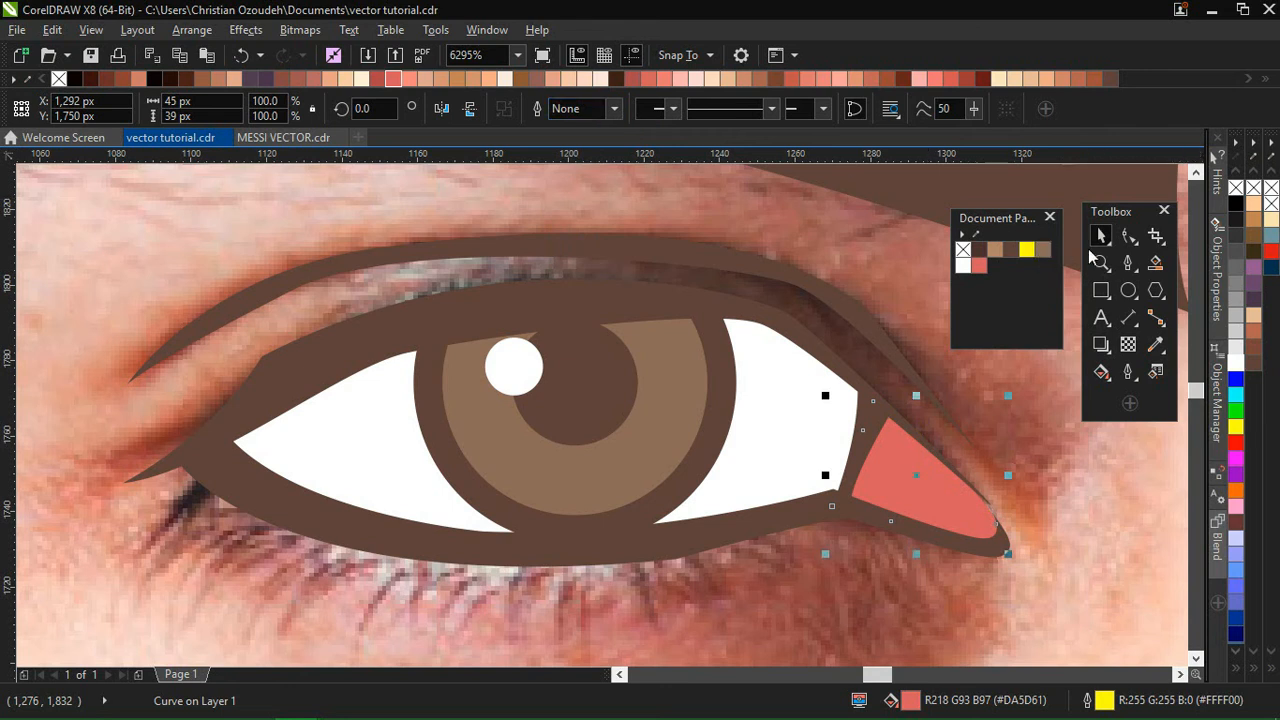
{"action": "left_click", "coordinate": [517, 55]}
{"action": "left_click", "coordinate": [468, 103]}
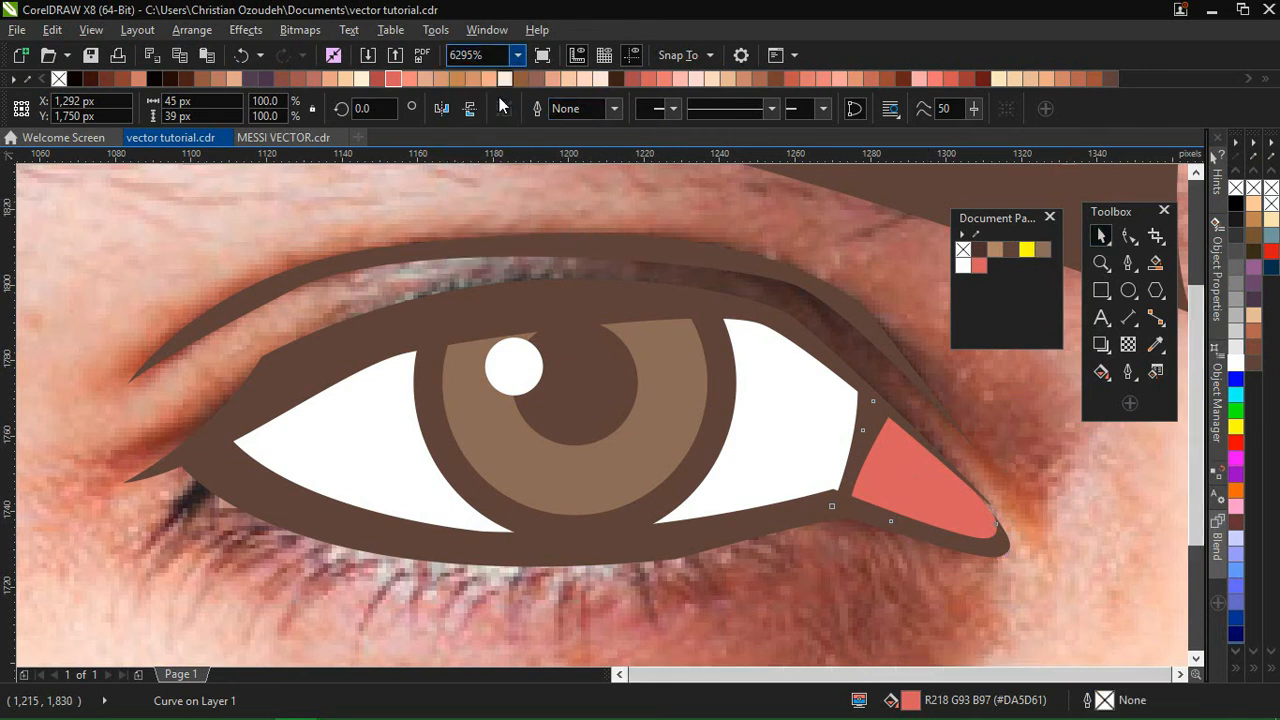
{"action": "left_click_drag", "start_coordinate": [330, 241], "coordinate": [643, 423]}
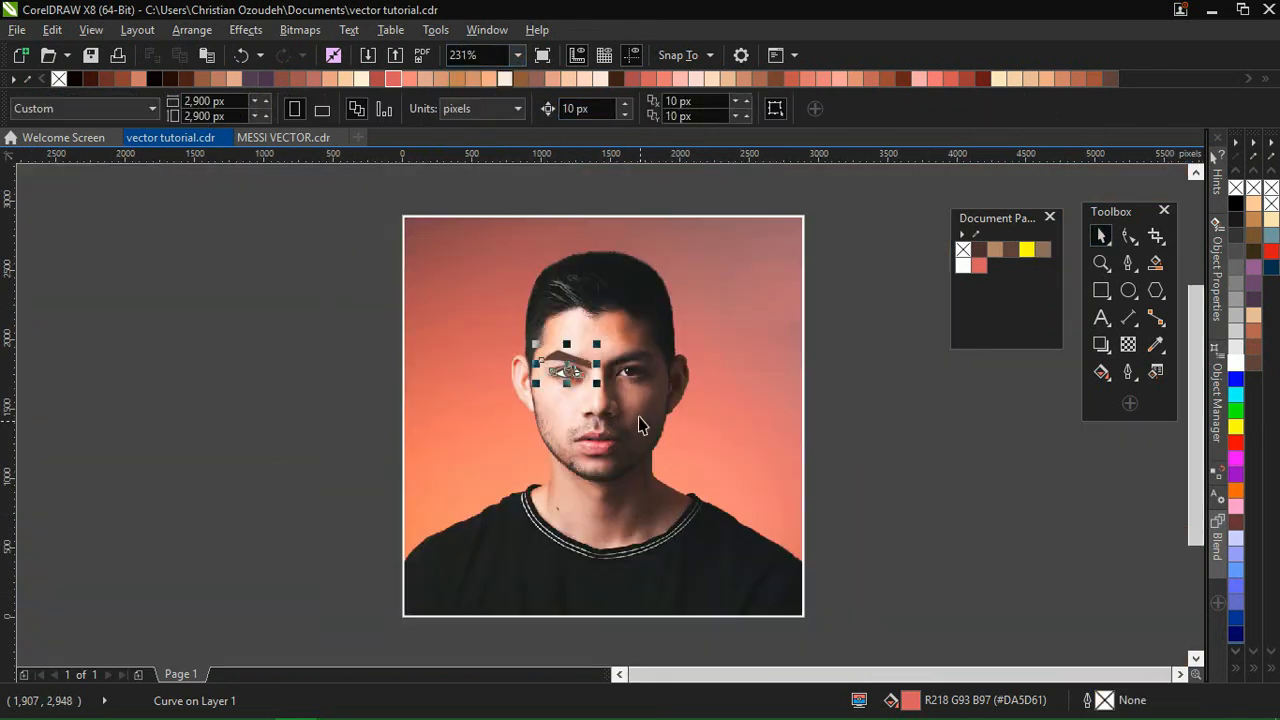
{"action": "left_click", "coordinate": [812, 108]}
{"action": "left_click", "coordinate": [800, 135]}
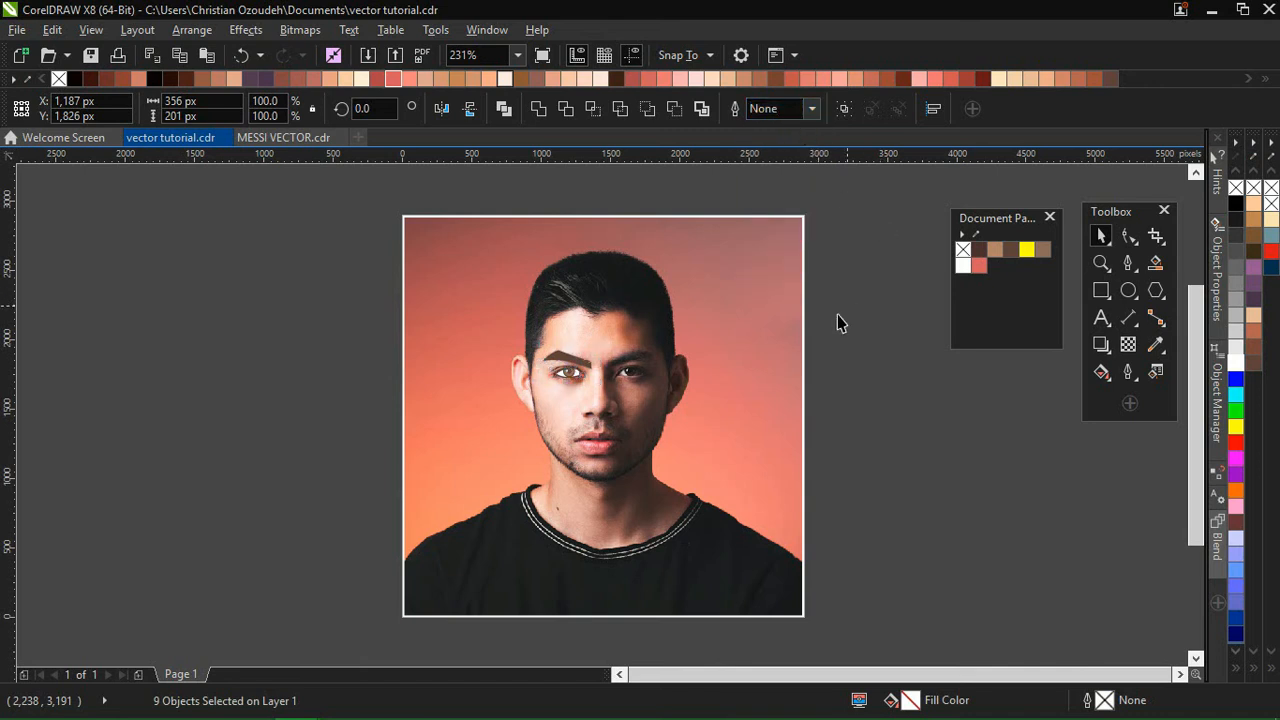
Step: Delete the portrait photo from the page to inspect the traced eye and eyebrow on their own
{"action": "left_click", "coordinate": [757, 358]}
{"action": "key", "text": "Delete"}
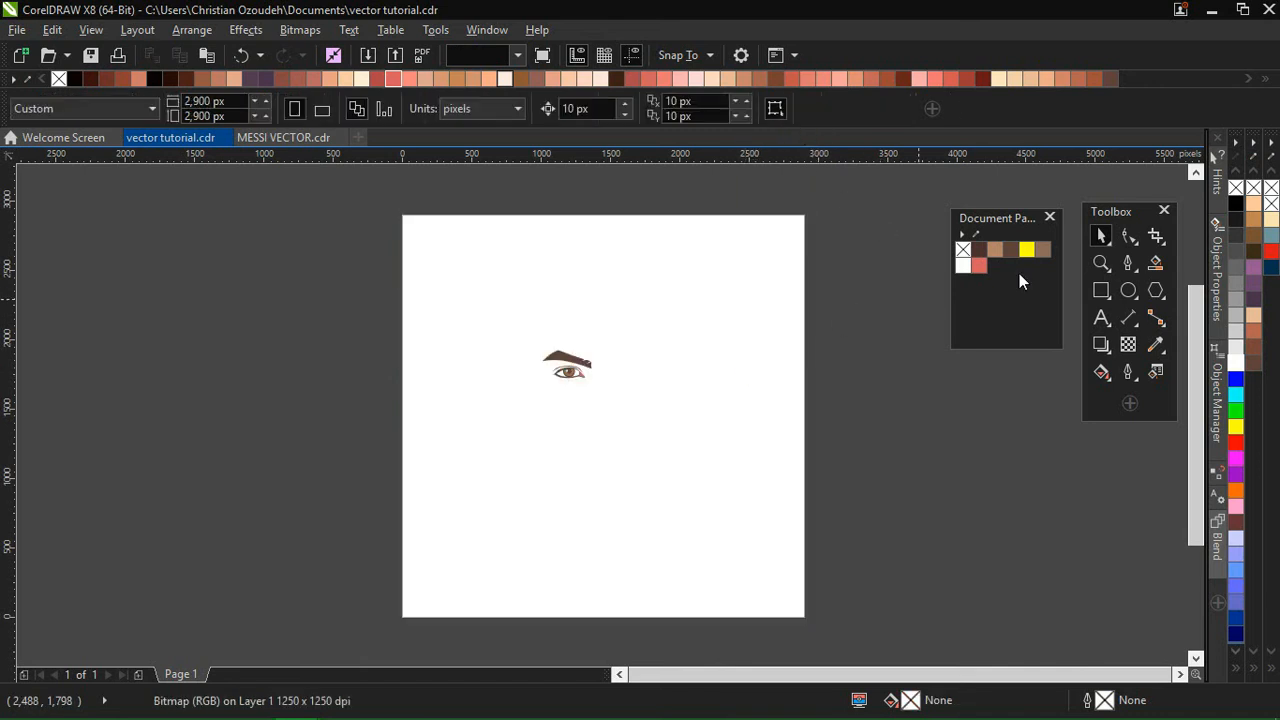
{"action": "left_click_drag", "start_coordinate": [446, 273], "coordinate": [688, 463]}
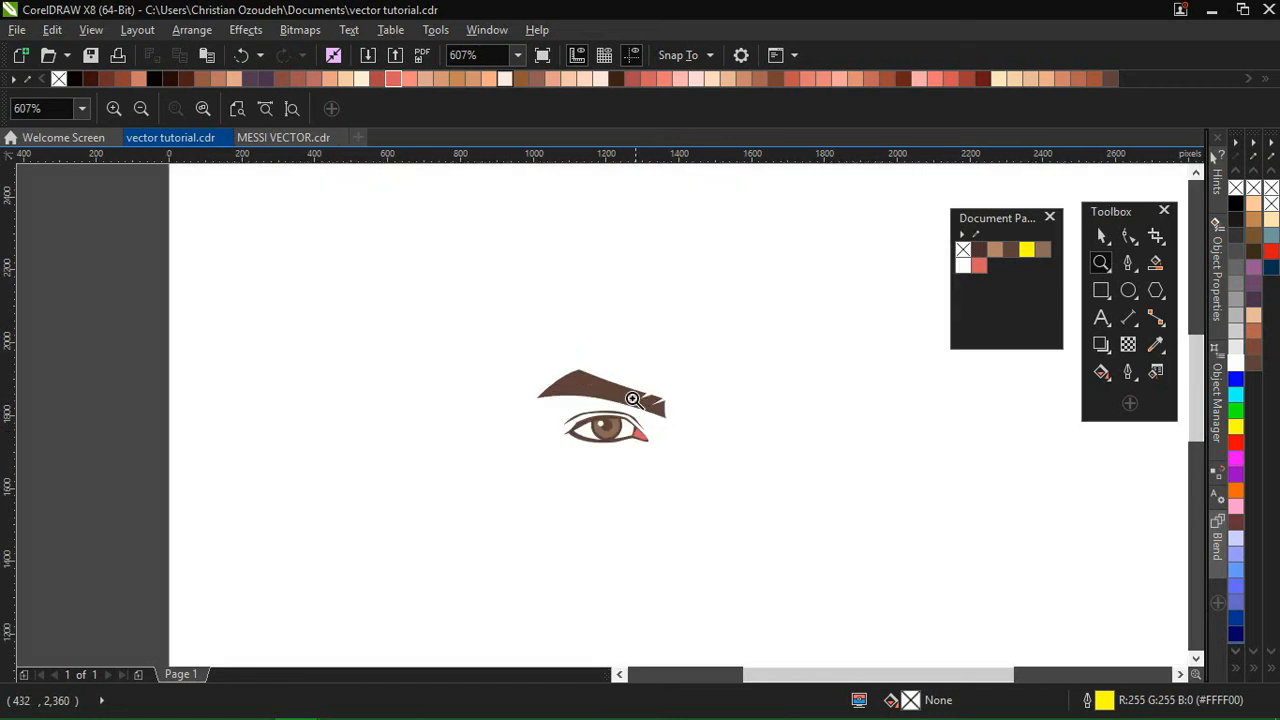
{"action": "mouse_move", "coordinate": [411, 269]}
{"action": "left_mouse_down"}
{"action": "mouse_move", "coordinate": [720, 477]}
{"action": "mouse_move", "coordinate": [793, 547]}
{"action": "left_mouse_up"}
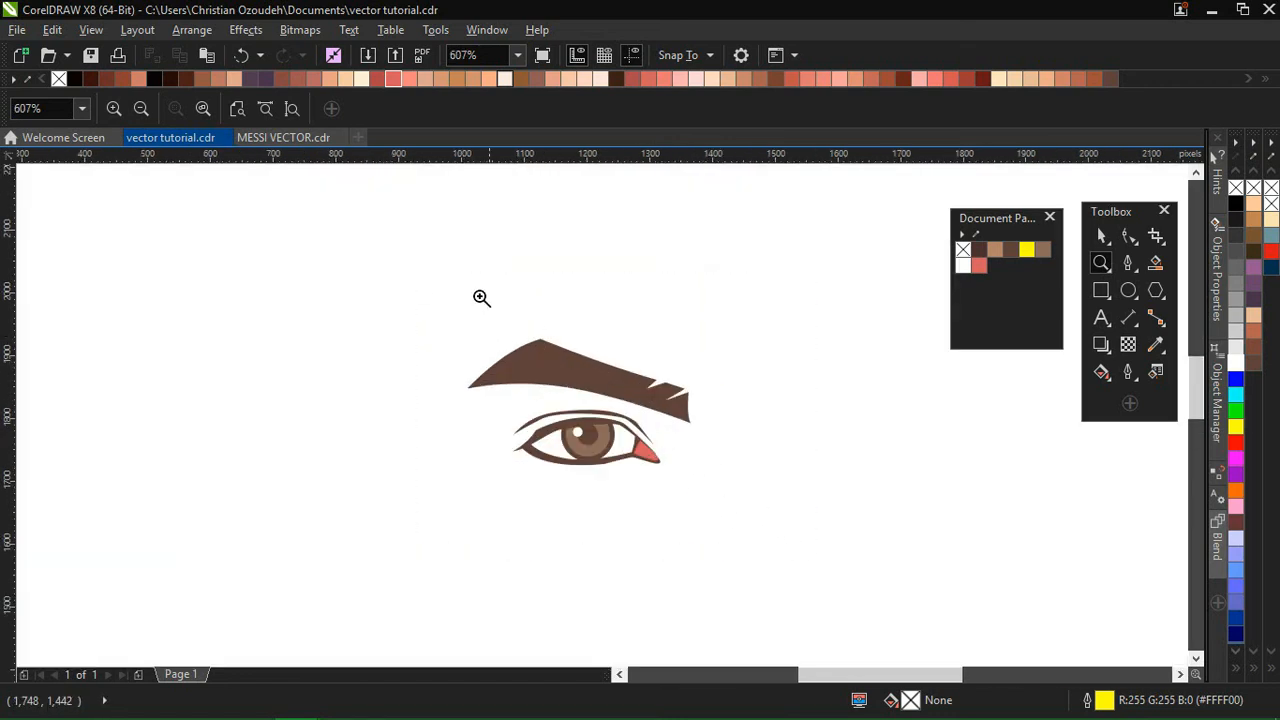
{"action": "left_click_drag", "start_coordinate": [430, 295], "coordinate": [761, 530]}
{"action": "scroll", "coordinate": [517, 337], "scroll_direction": "up", "scroll_amount": 1}
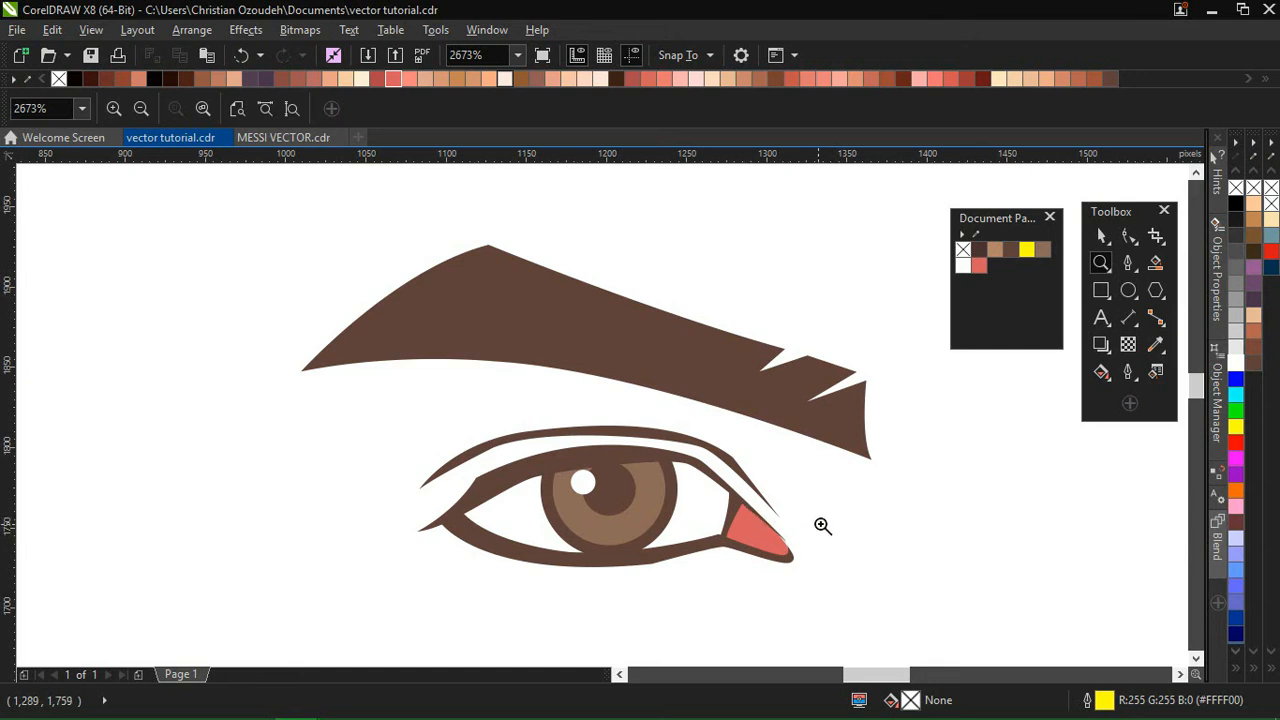
Step: Undo the deletion of the portrait photo so it sits behind the traced eye and eyebrow
{"action": "scroll", "coordinate": [1197, 392], "scroll_direction": "down", "scroll_amount": 3}
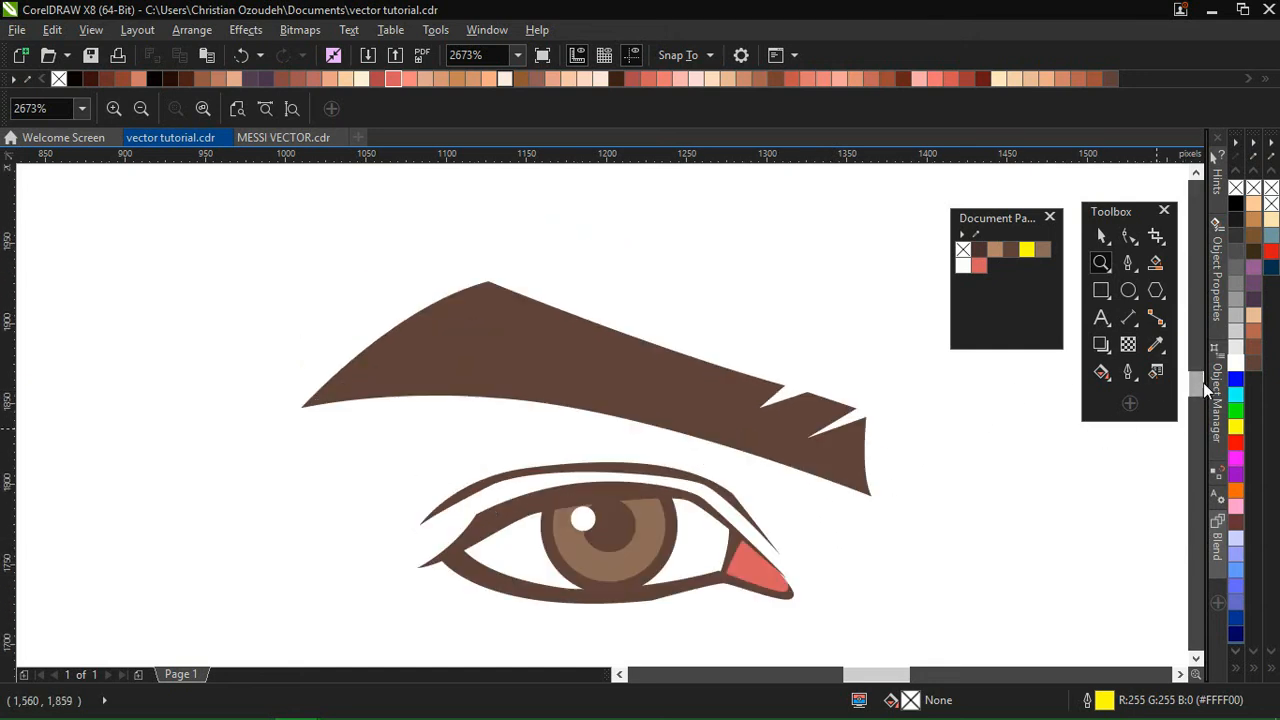
{"action": "scroll", "coordinate": [1198, 390], "scroll_direction": "up", "scroll_amount": 1}
{"action": "key", "text": "ctrl+z"}
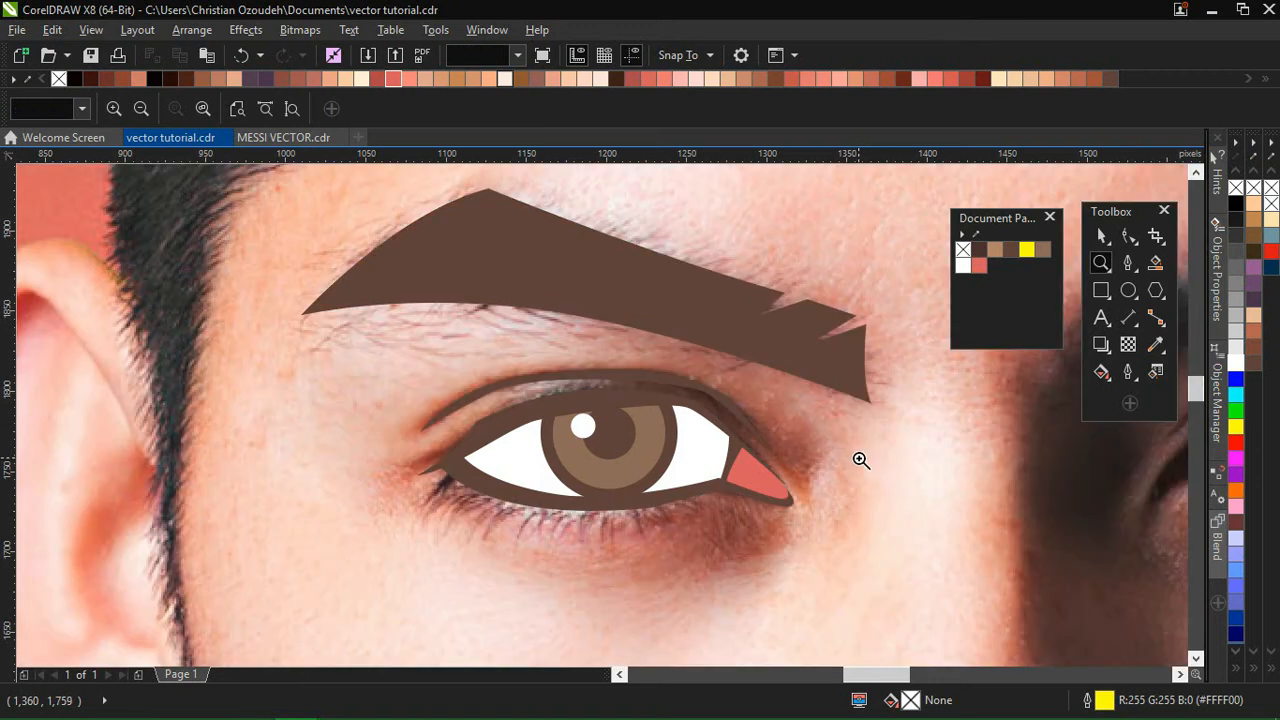
Step: Draw the upper edge of an iris highlight about 59 px wide, curving just beneath the pupil with a short straight segment at each end
{"action": "left_click_drag", "start_coordinate": [379, 310], "coordinate": [802, 547]}
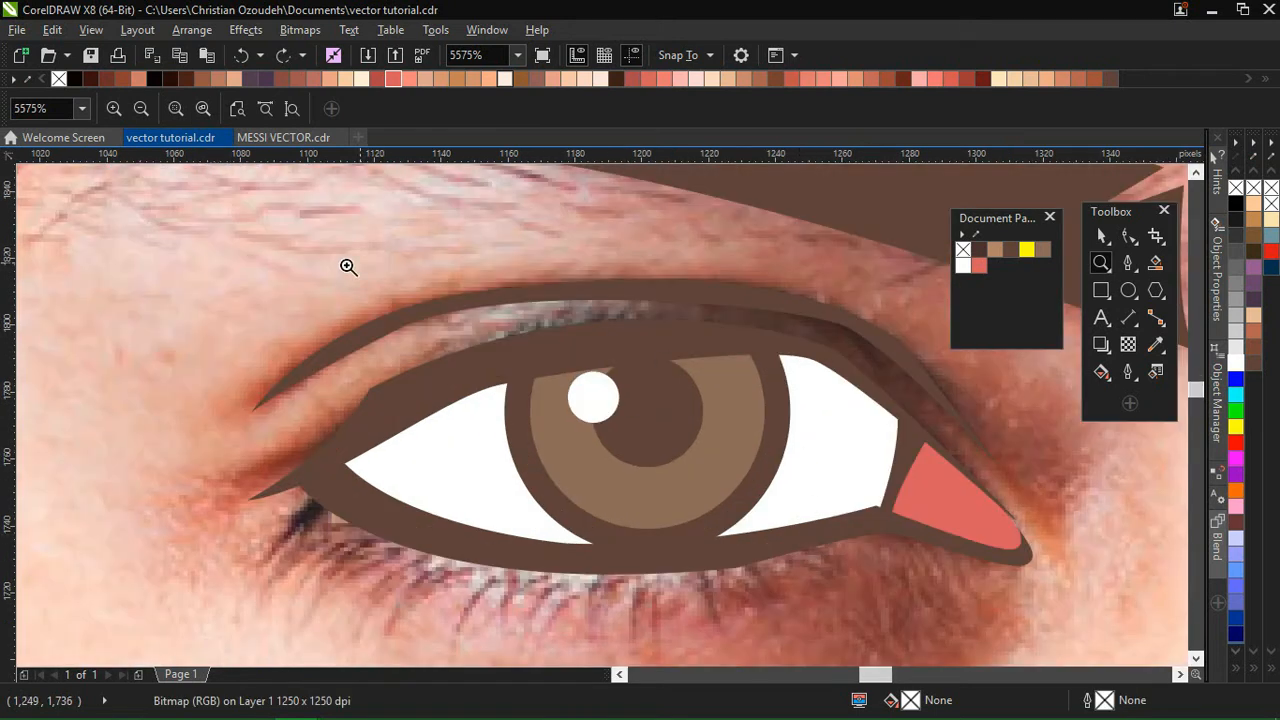
{"action": "left_click_drag", "start_coordinate": [579, 346], "coordinate": [986, 600]}
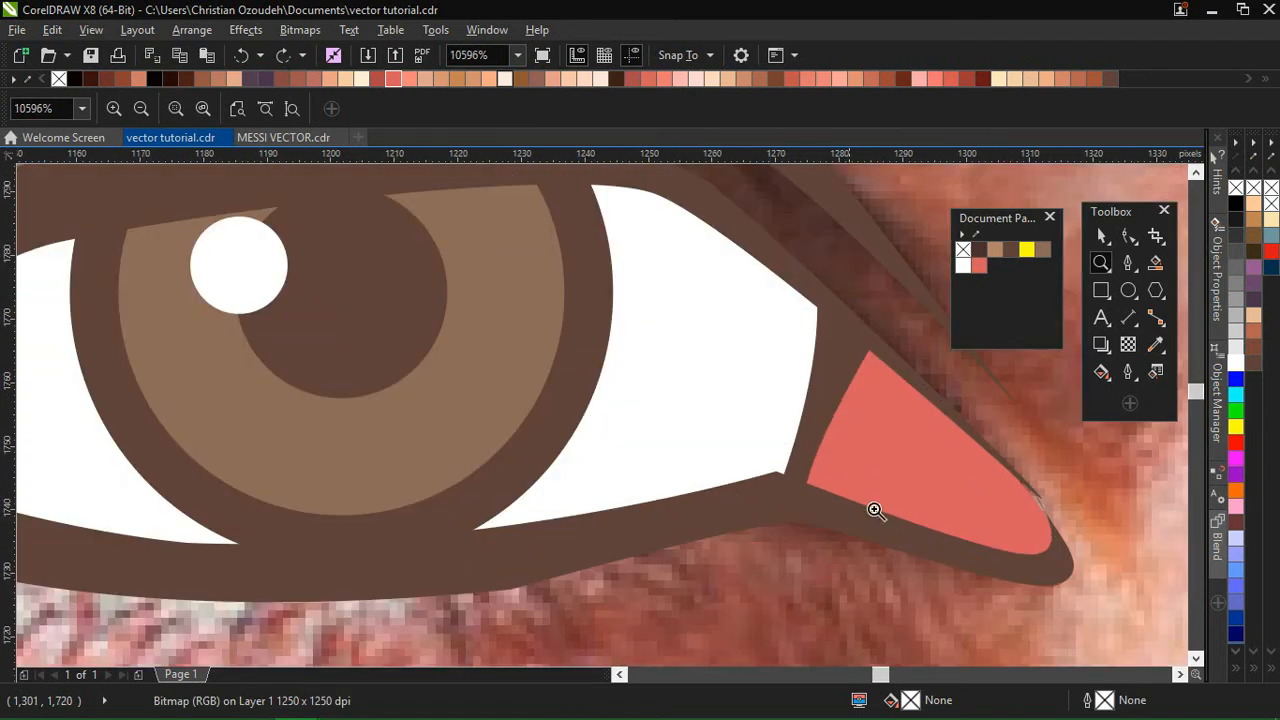
{"action": "left_click_drag", "start_coordinate": [884, 674], "coordinate": [882, 674]}
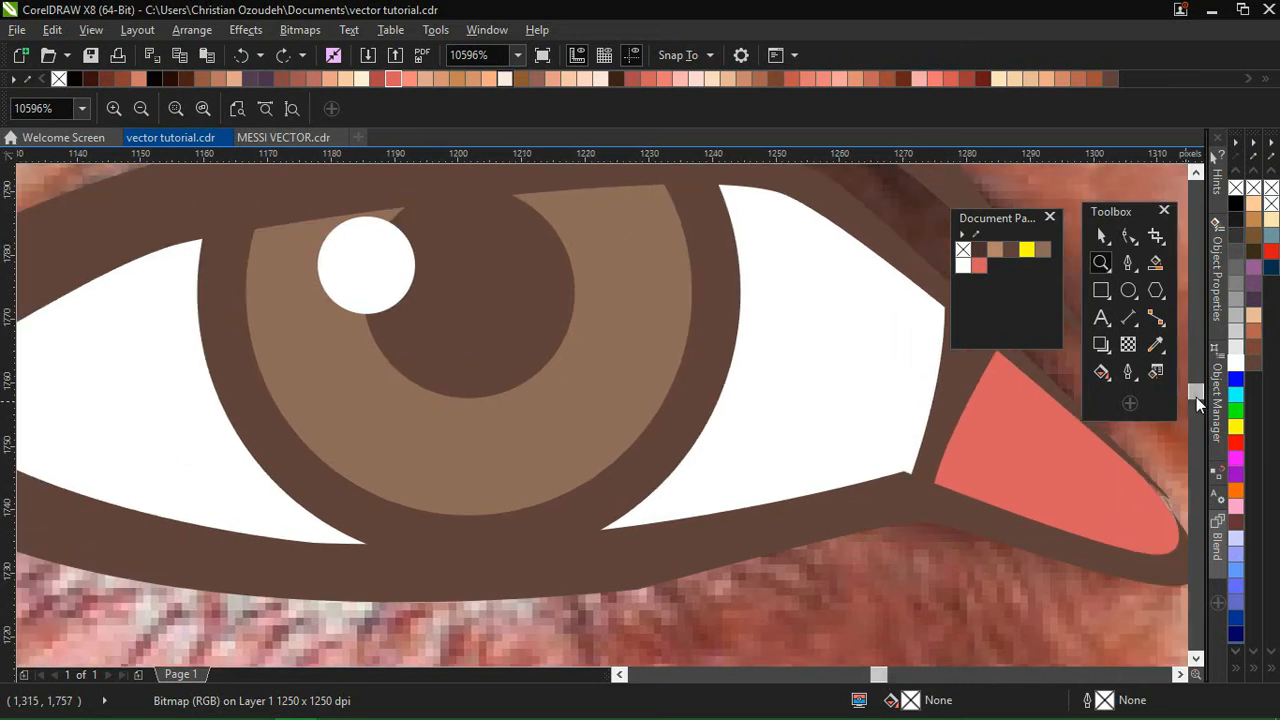
{"action": "left_click_drag", "start_coordinate": [1196, 394], "coordinate": [1197, 393]}
{"action": "left_click", "coordinate": [278, 358]}
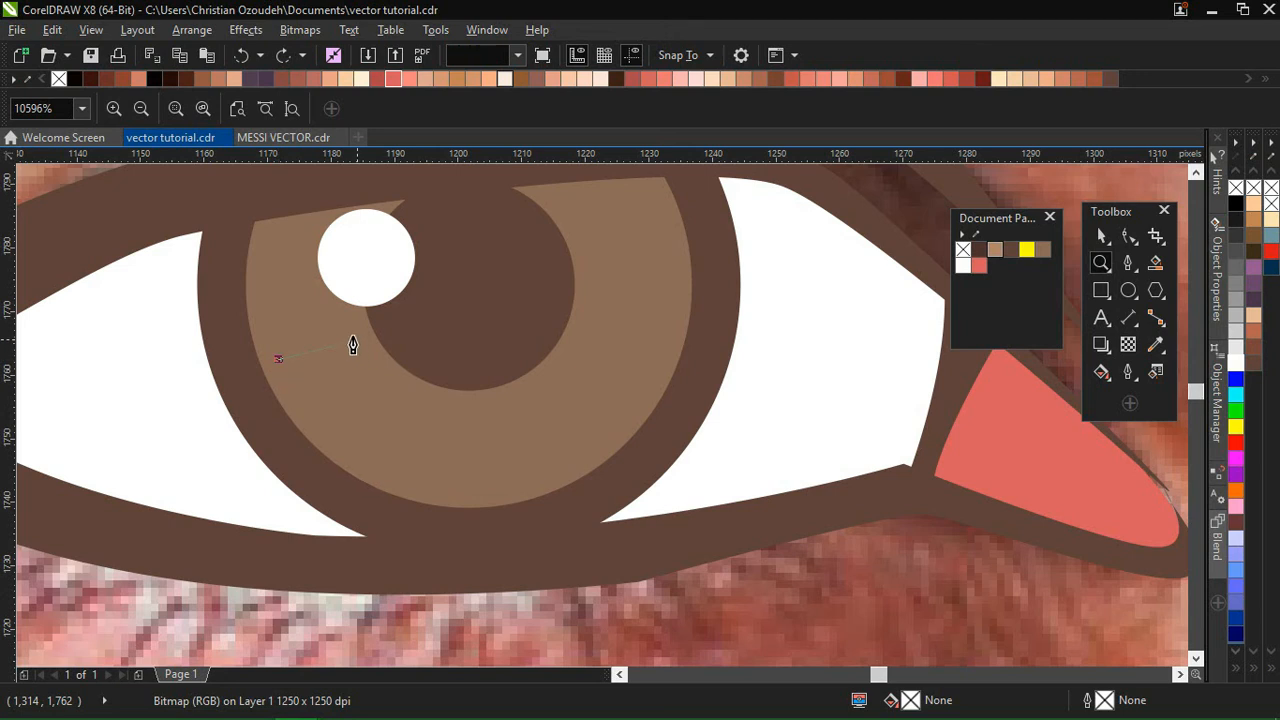
{"action": "left_click", "coordinate": [352, 336]}
{"action": "left_click_drag", "start_coordinate": [588, 348], "coordinate": [746, 228]}
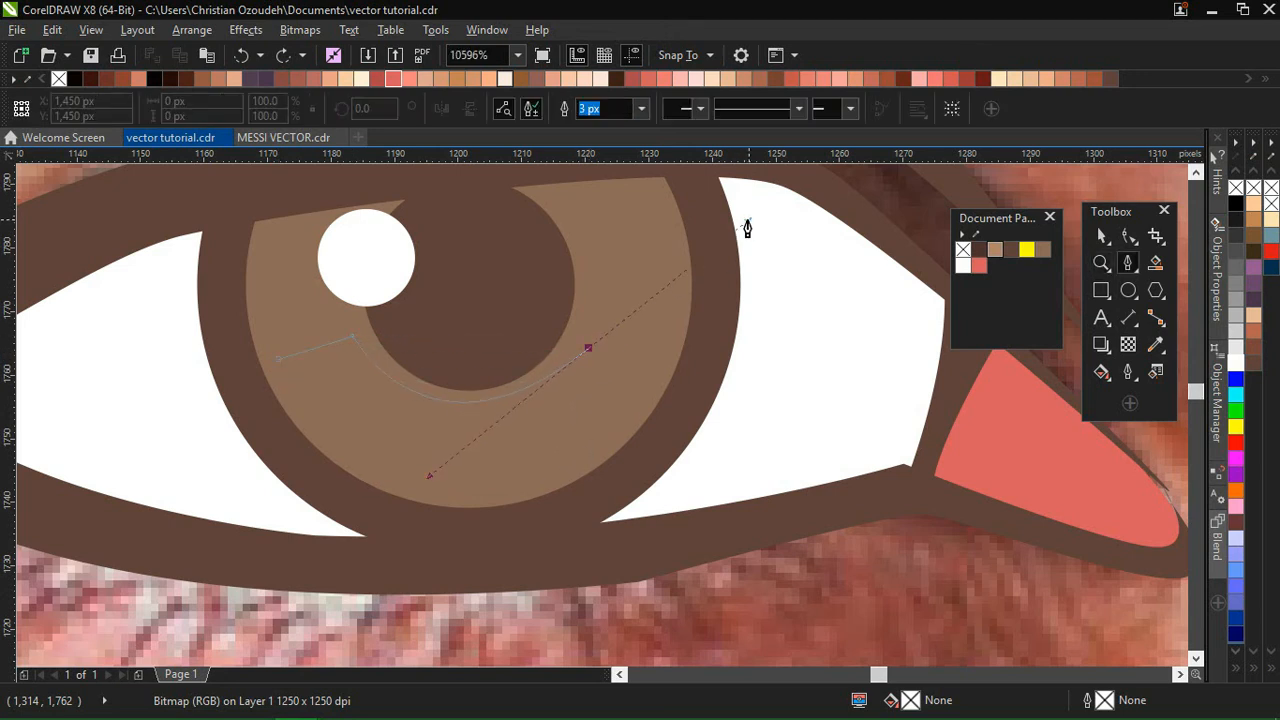
{"action": "double_click", "coordinate": [590, 350]}
{"action": "left_click", "coordinate": [655, 362]}
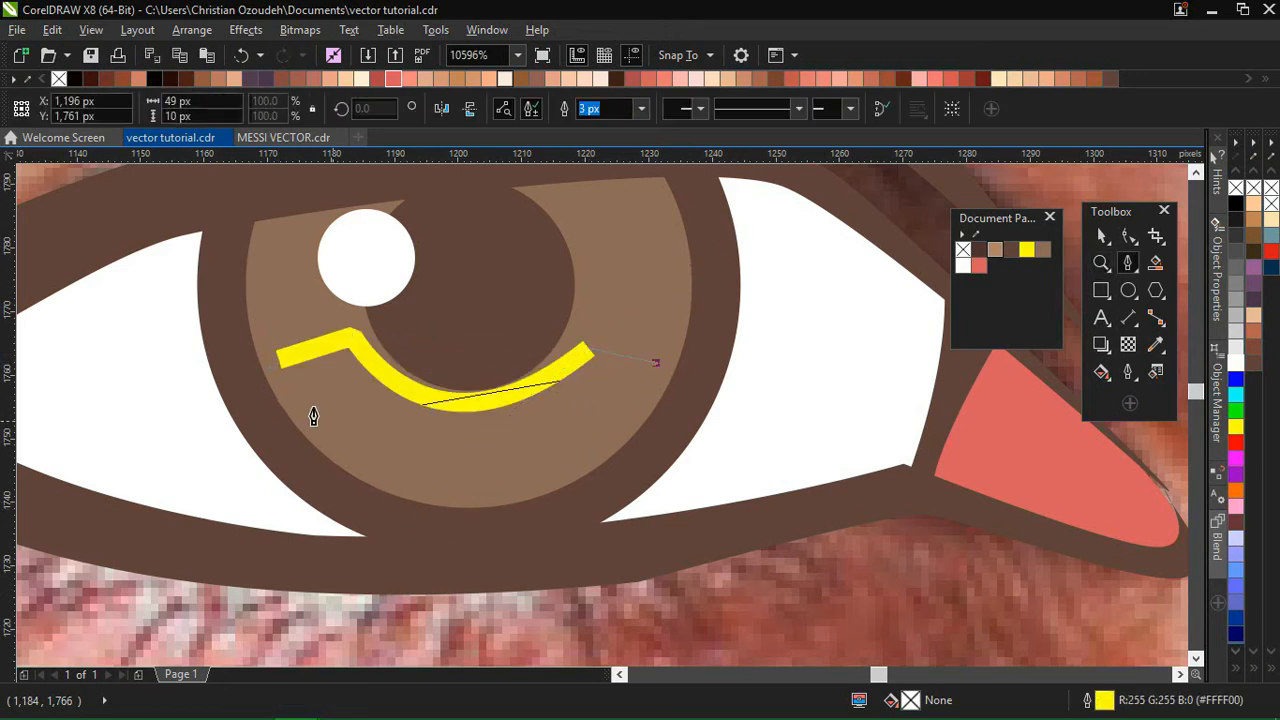
{"action": "left_click", "coordinate": [278, 362]}
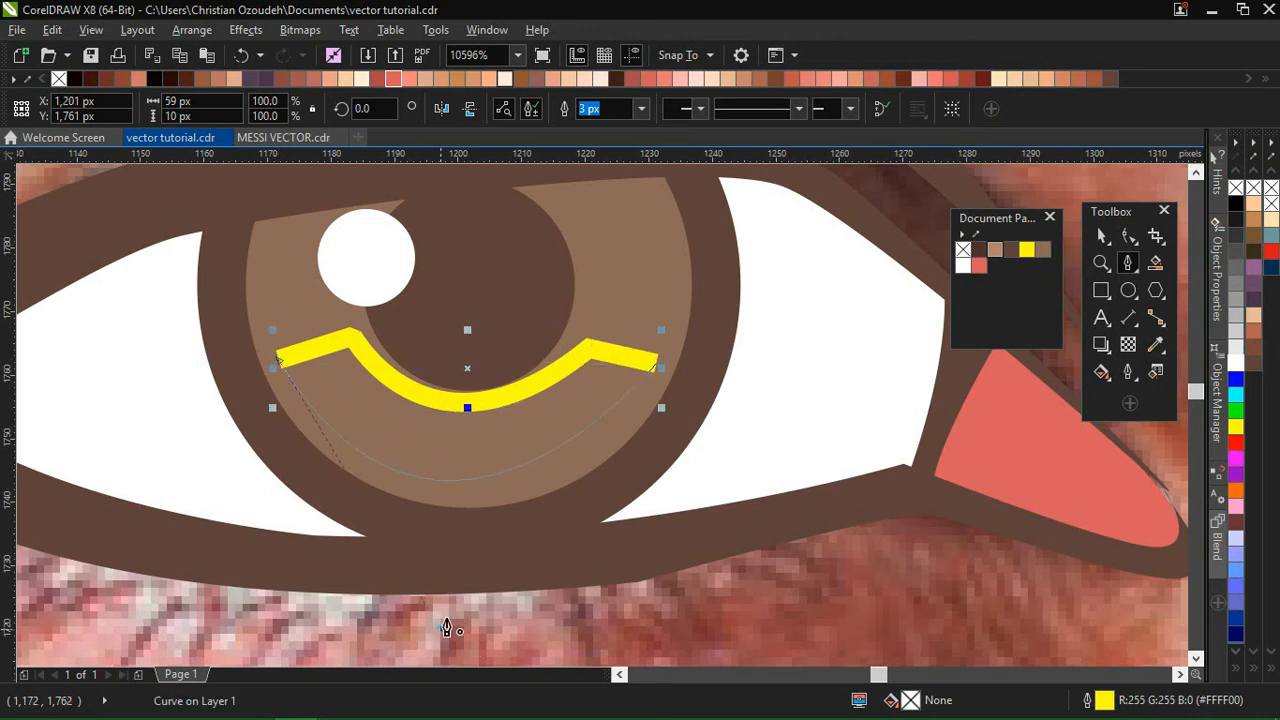
{"action": "left_click_drag", "start_coordinate": [570, 521], "coordinate": [572, 519]}
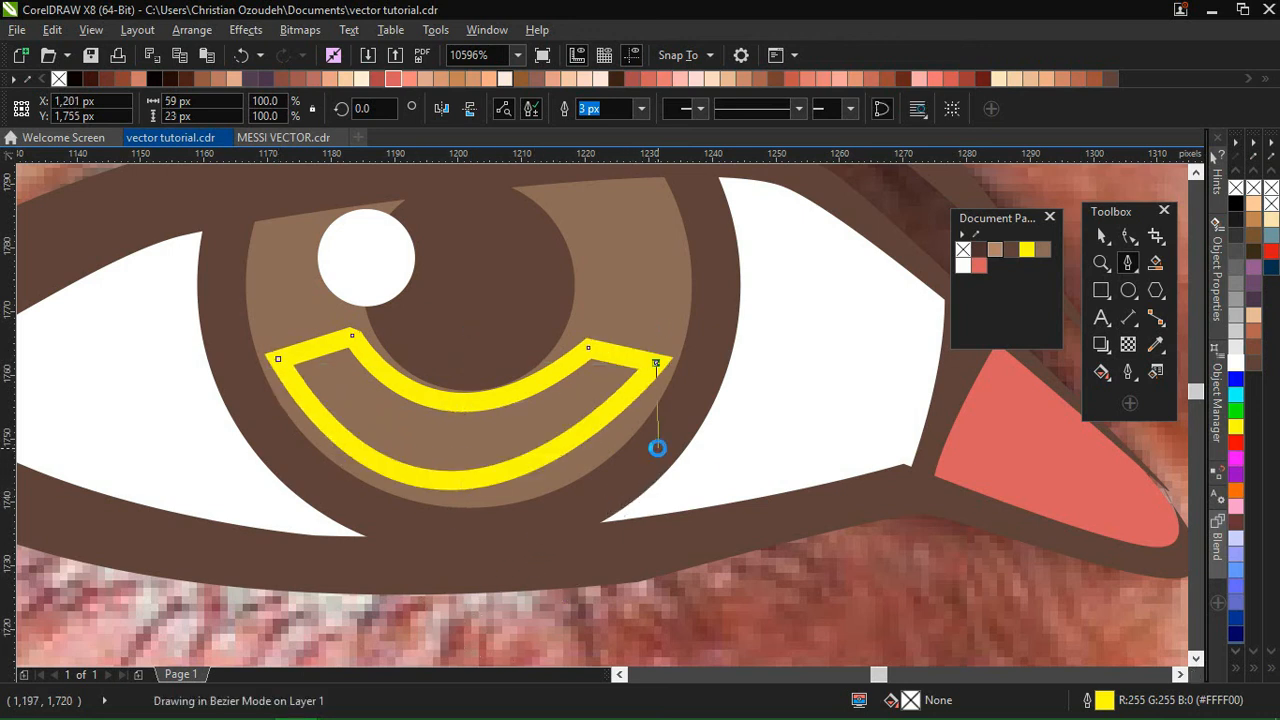
{"action": "key", "text": "ctrl+z"}
Step: Close the iris highlight with a two-segment curve following the iris's lower rim, making a crescent about 59 by 23 px
{"action": "left_click_drag", "start_coordinate": [480, 482], "coordinate": [342, 495]}
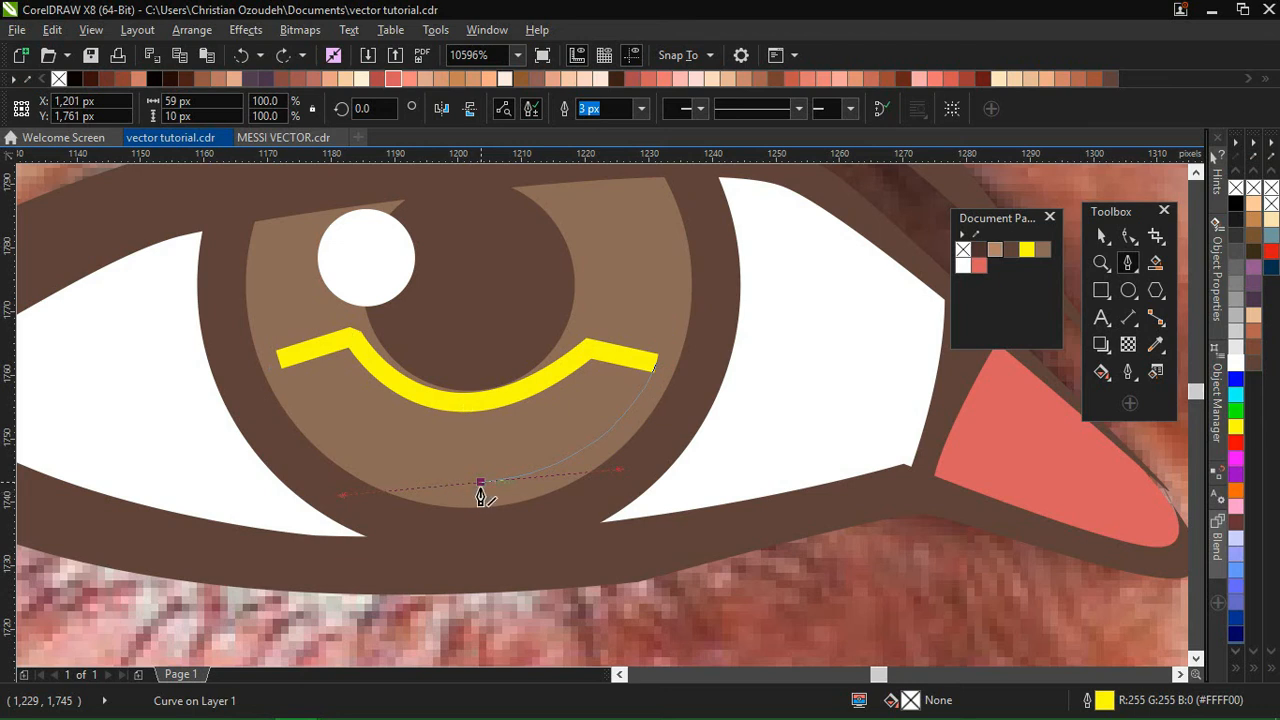
{"action": "left_click_drag", "start_coordinate": [279, 360], "coordinate": [374, 488]}
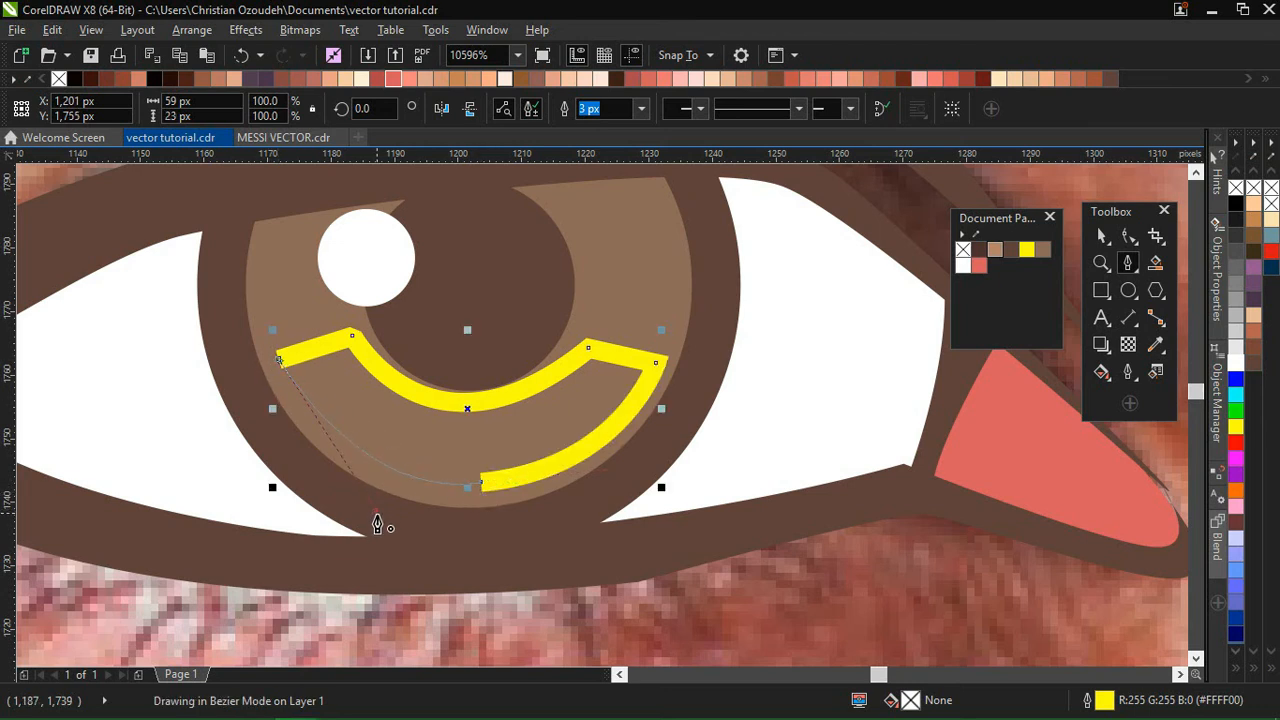
{"action": "left_click_drag", "start_coordinate": [359, 532], "coordinate": [386, 514]}
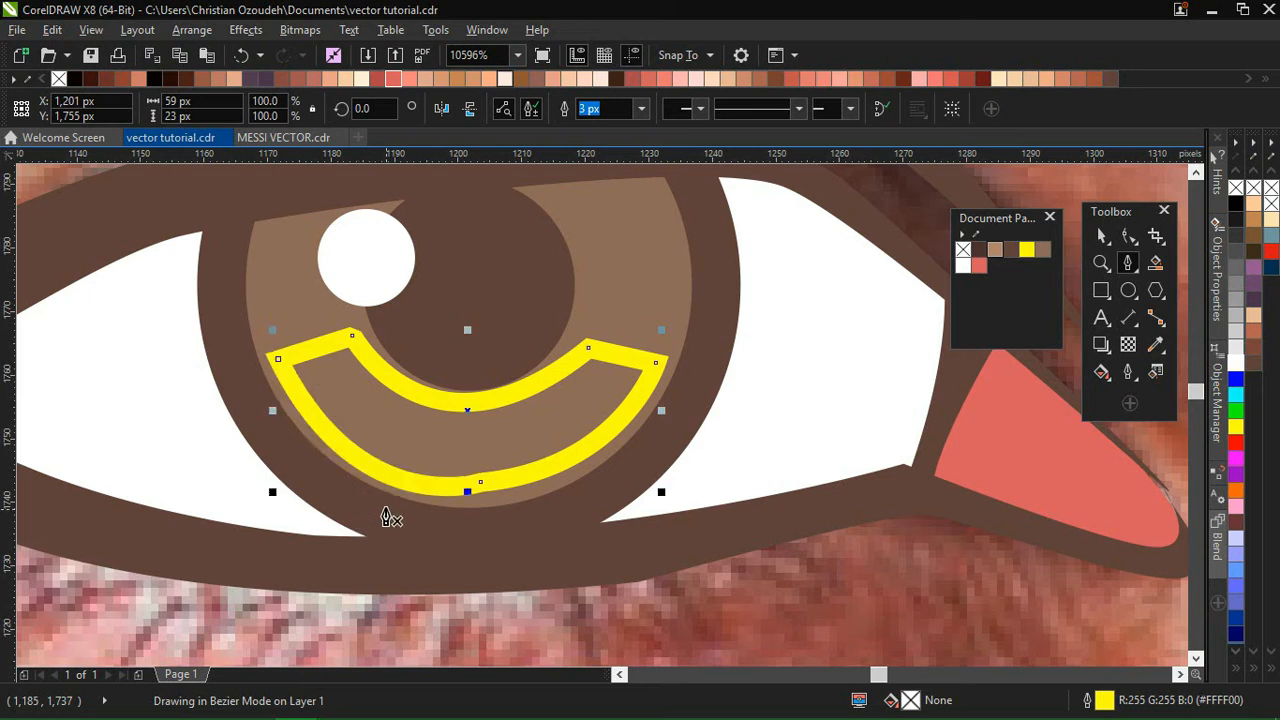
{"action": "left_click", "coordinate": [467, 490]}
{"action": "key", "text": "ctrl+z"}
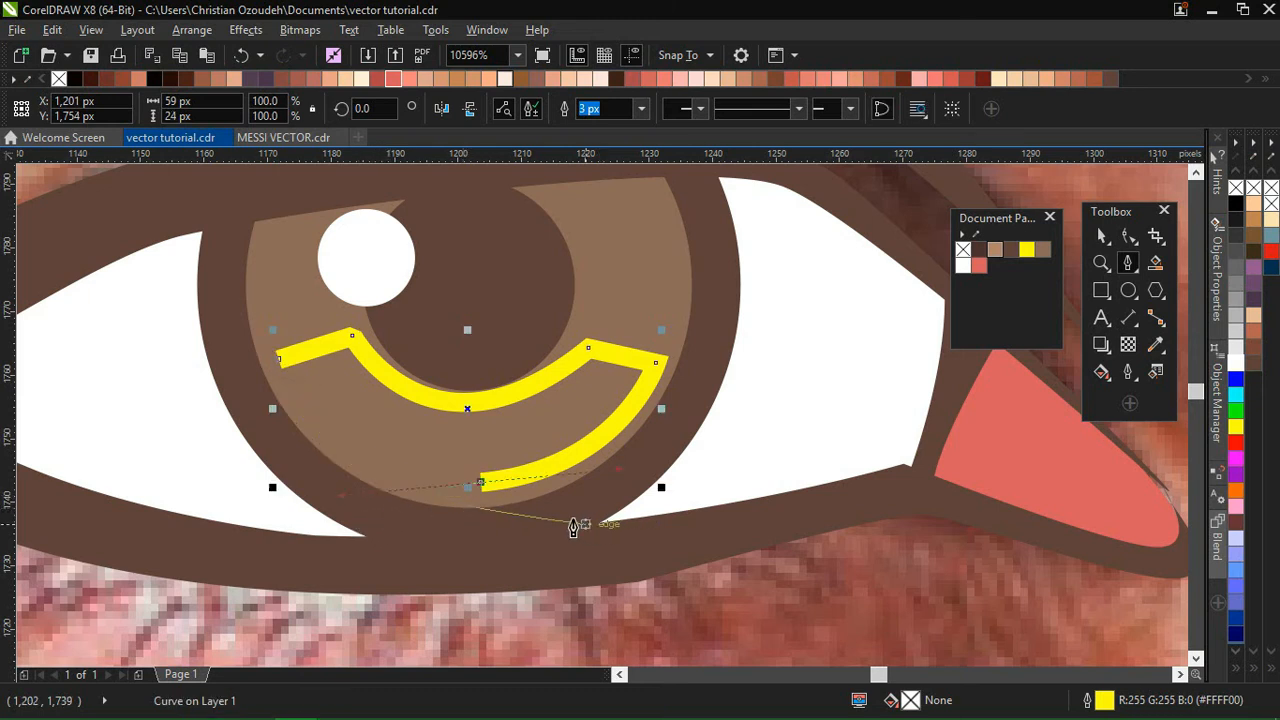
{"action": "left_click", "coordinate": [480, 483]}
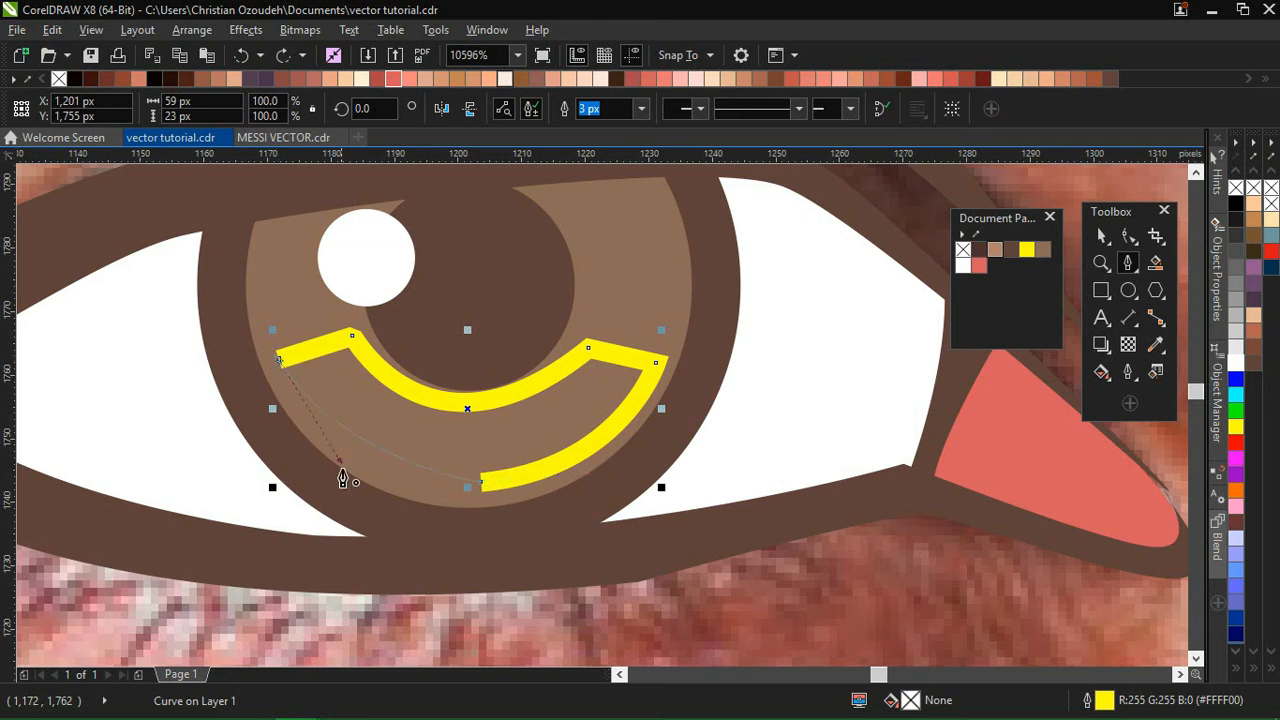
{"action": "left_click_drag", "start_coordinate": [342, 478], "coordinate": [405, 494]}
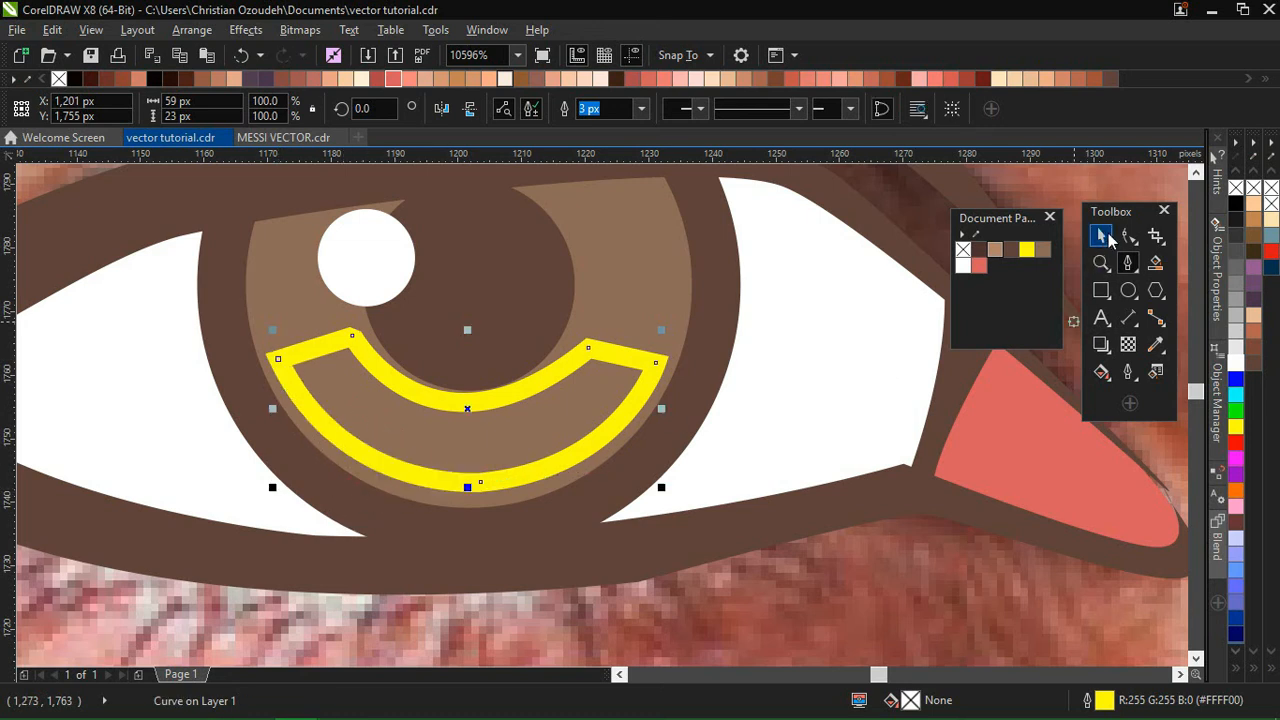
Step: Fill the iris highlight with light brown R178 G132 B105 and set its outline to None
{"action": "left_click", "coordinate": [1102, 236]}
{"action": "left_click", "coordinate": [995, 250]}
{"action": "left_click", "coordinate": [614, 108]}
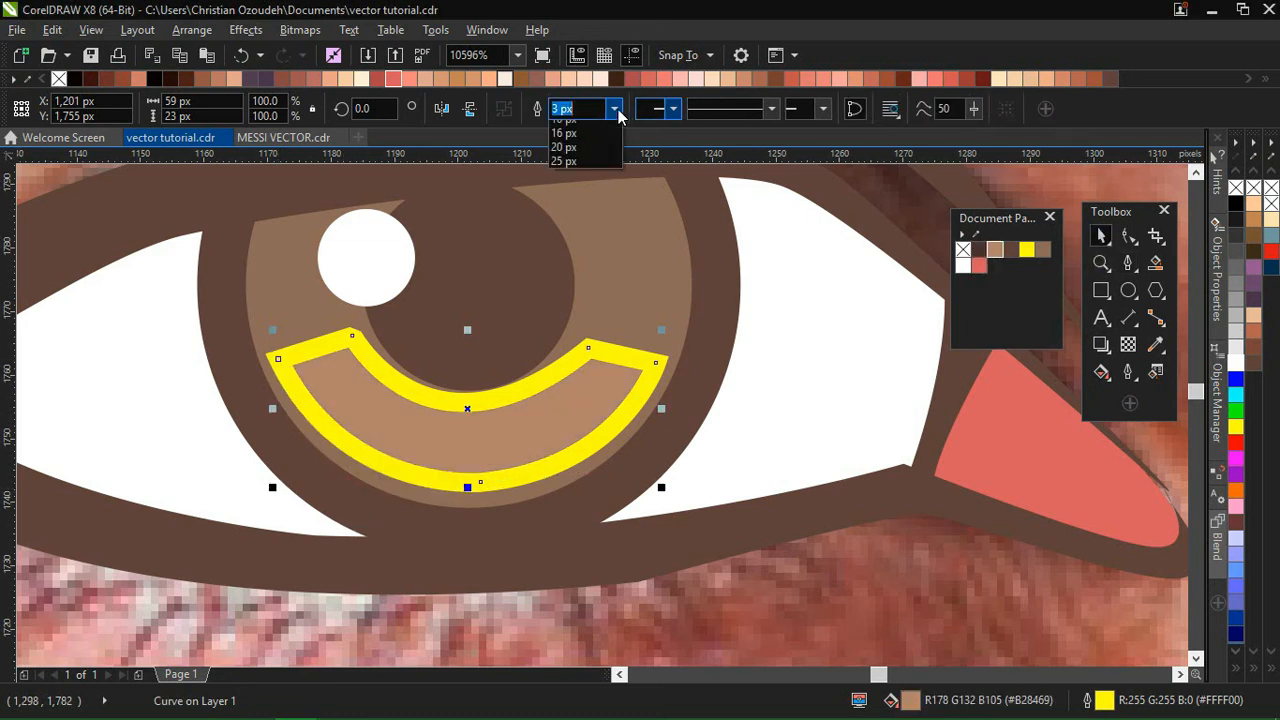
{"action": "left_click", "coordinate": [565, 123]}
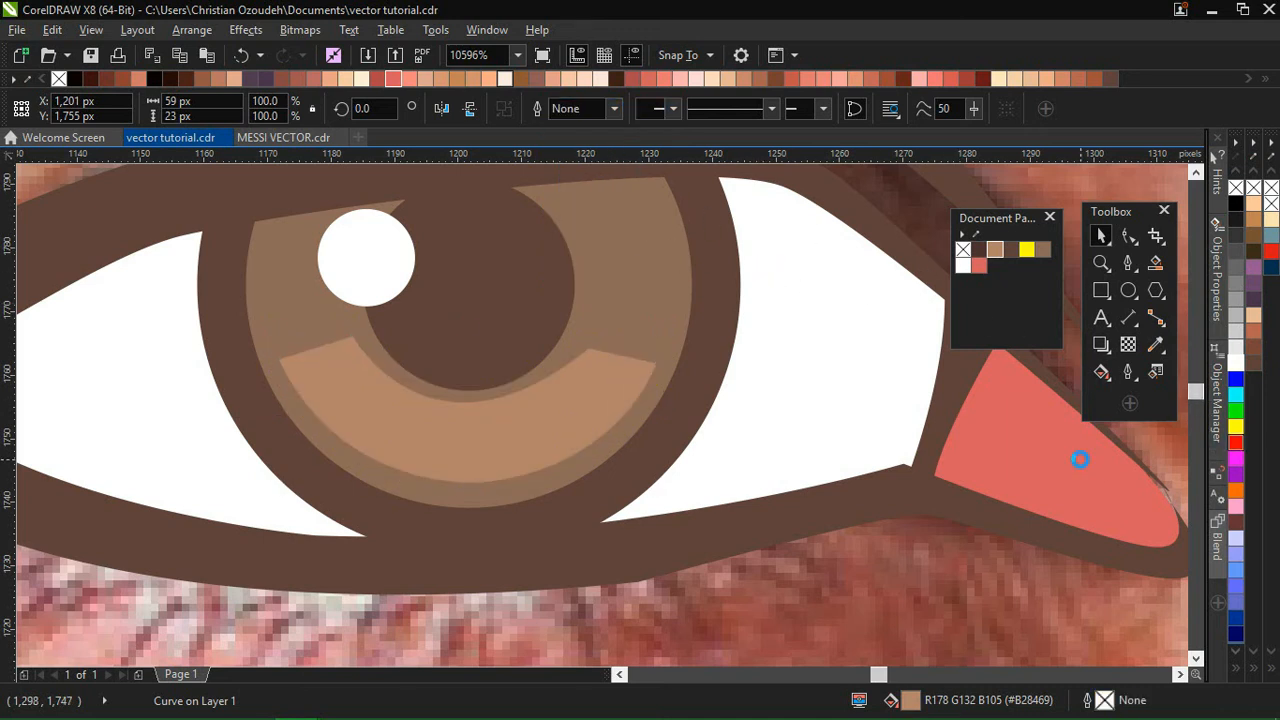
Step: Reposition the floating Toolbox and Document Palette so they no longer cover the inner corner of the eye
{"action": "scroll", "coordinate": [1080, 467], "scroll_direction": "down", "scroll_amount": 2}
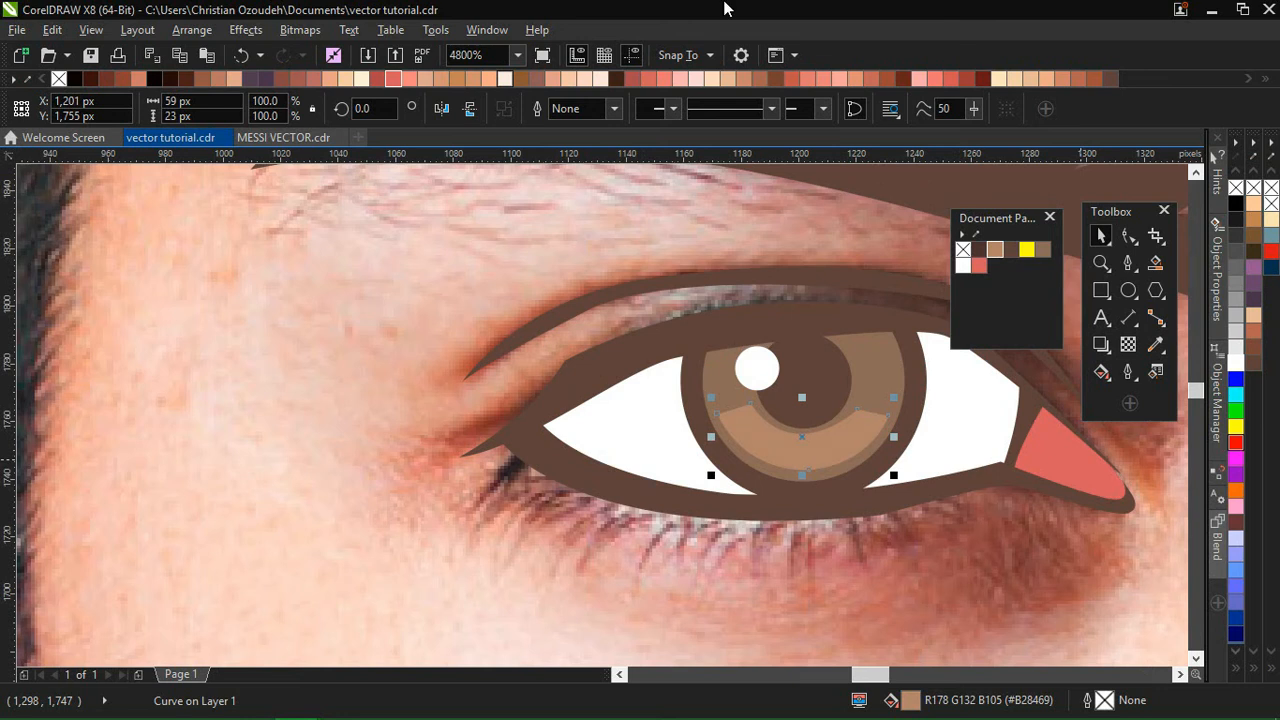
{"action": "left_click_drag", "start_coordinate": [1110, 212], "coordinate": [400, 254]}
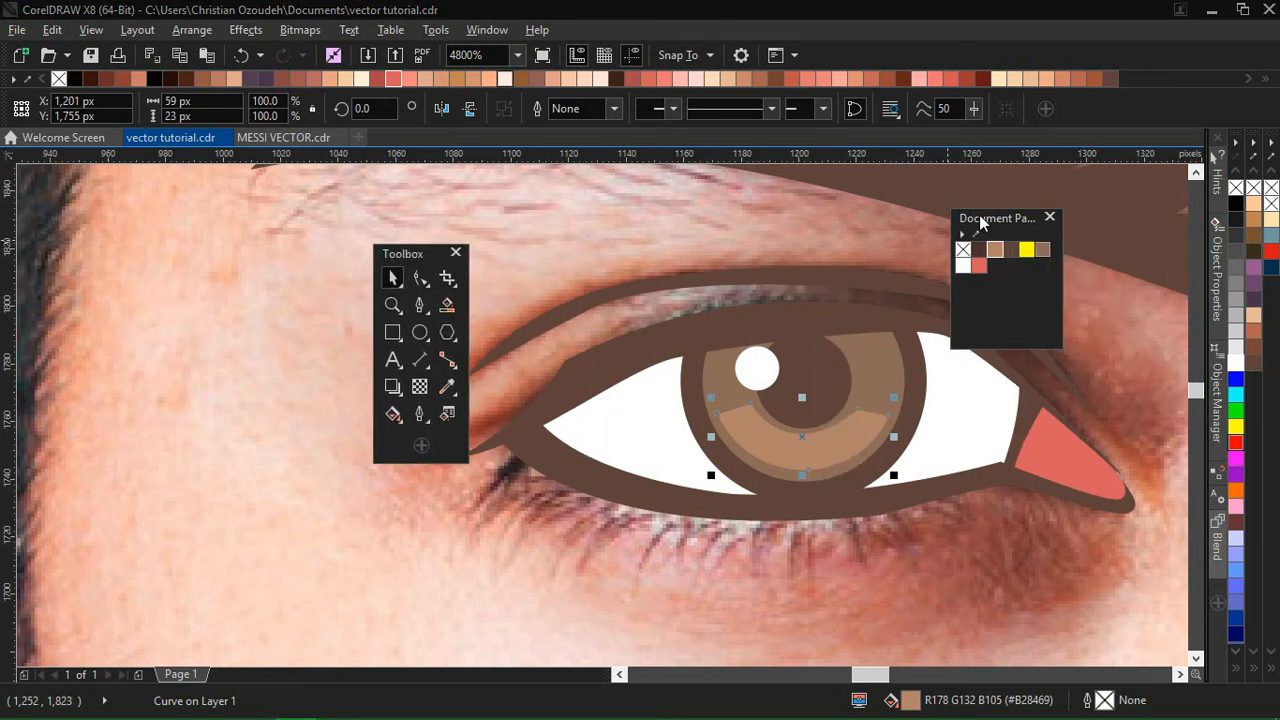
{"action": "left_click_drag", "start_coordinate": [980, 222], "coordinate": [240, 340]}
{"action": "left_click_drag", "start_coordinate": [416, 258], "coordinate": [388, 208]}
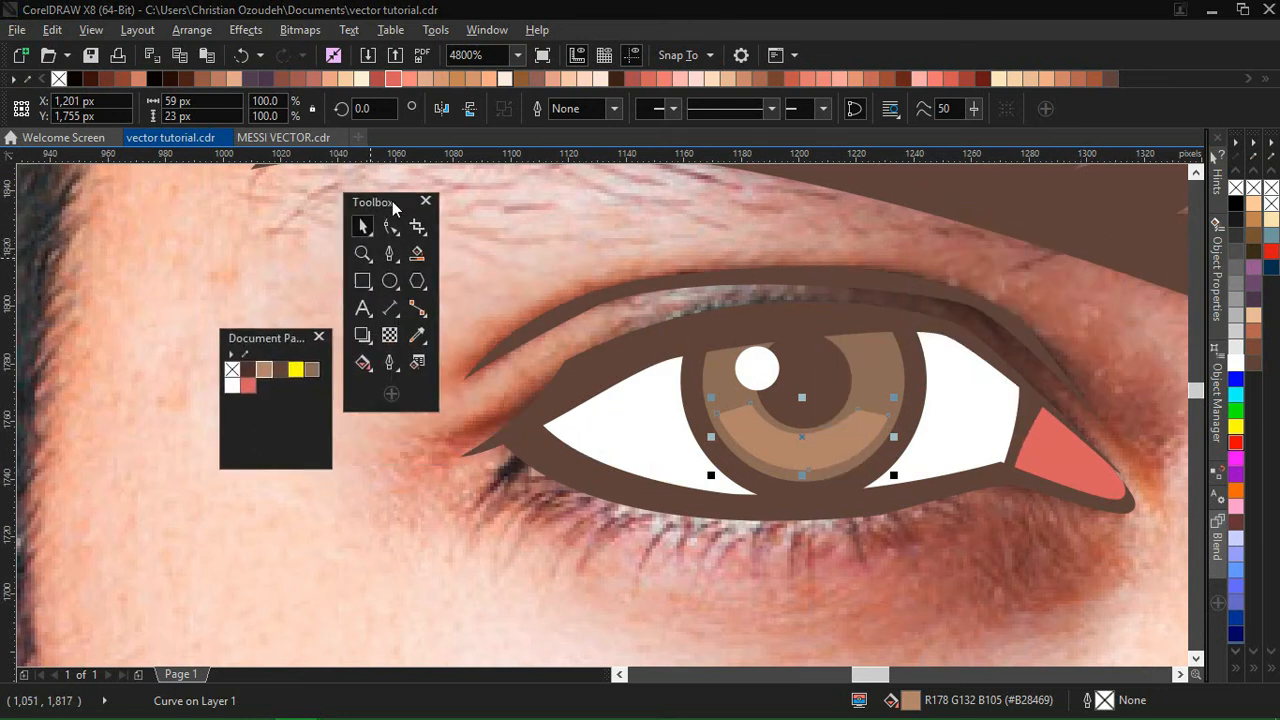
{"action": "left_click", "coordinate": [391, 257]}
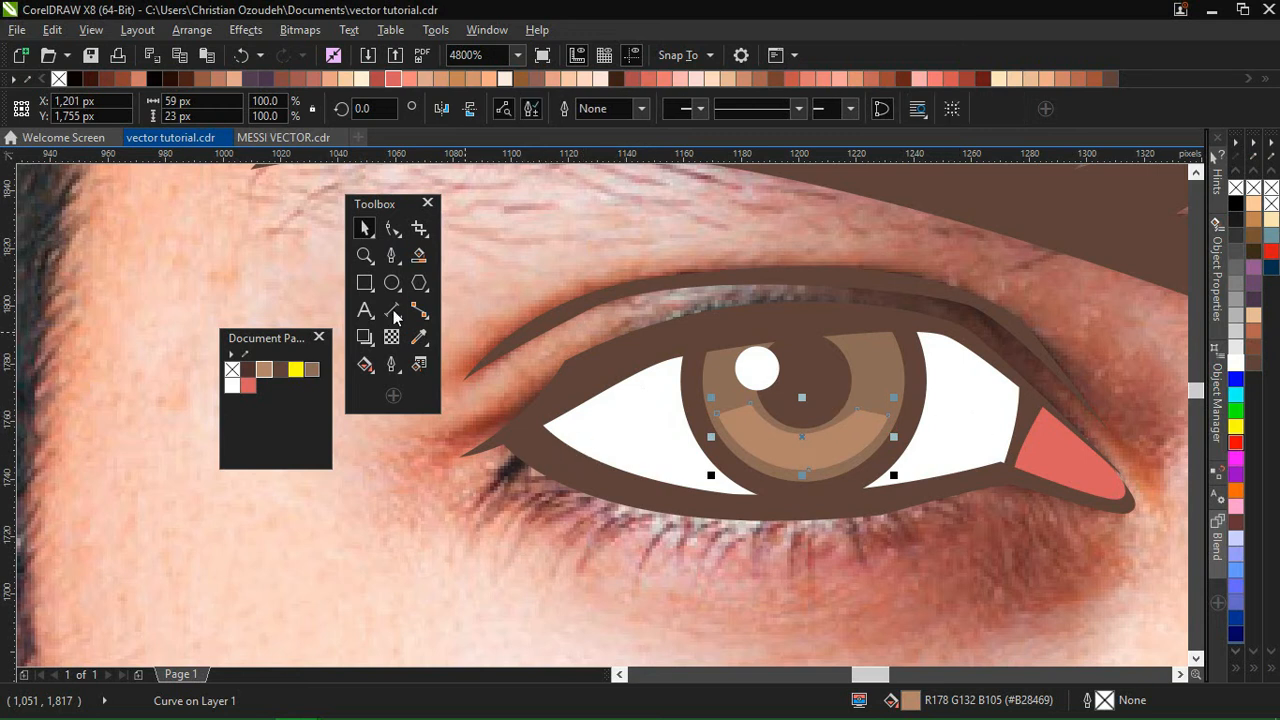
{"action": "left_click", "coordinate": [364, 230]}
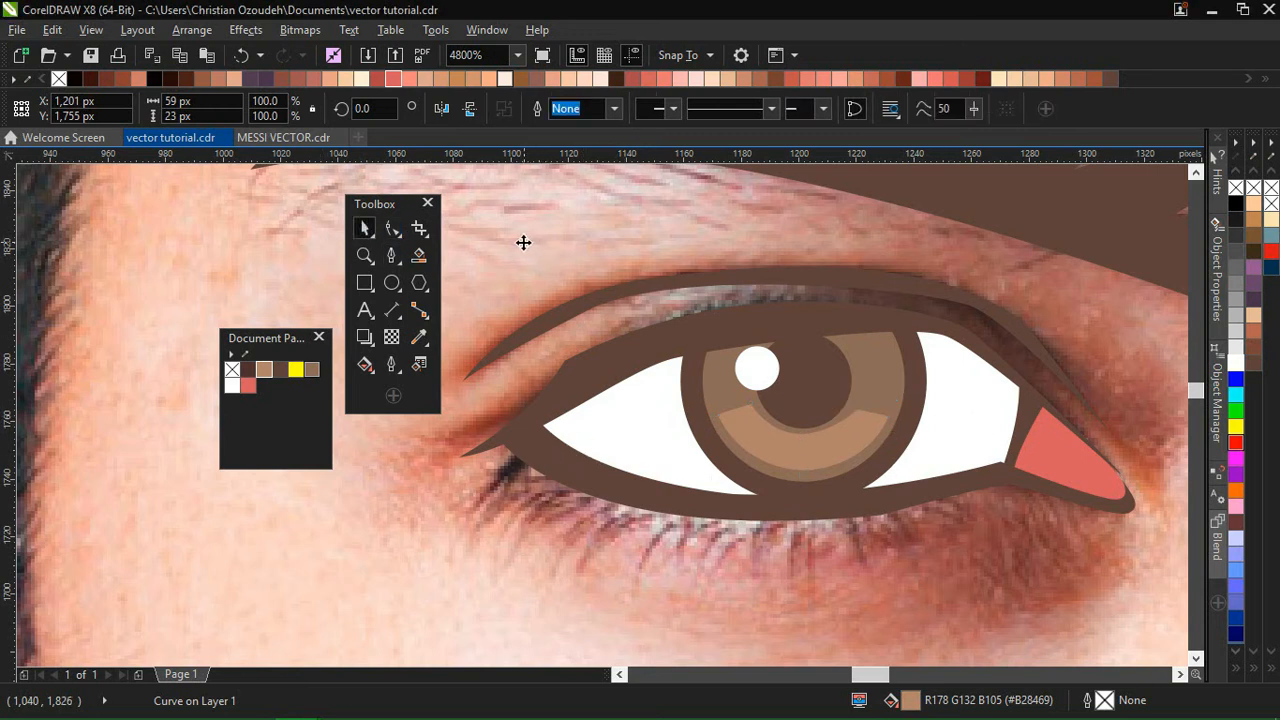
Step: Place the portrait photo in front of the traced shapes to study the original eye, and clear it away again
{"action": "left_click", "coordinate": [522, 241]}
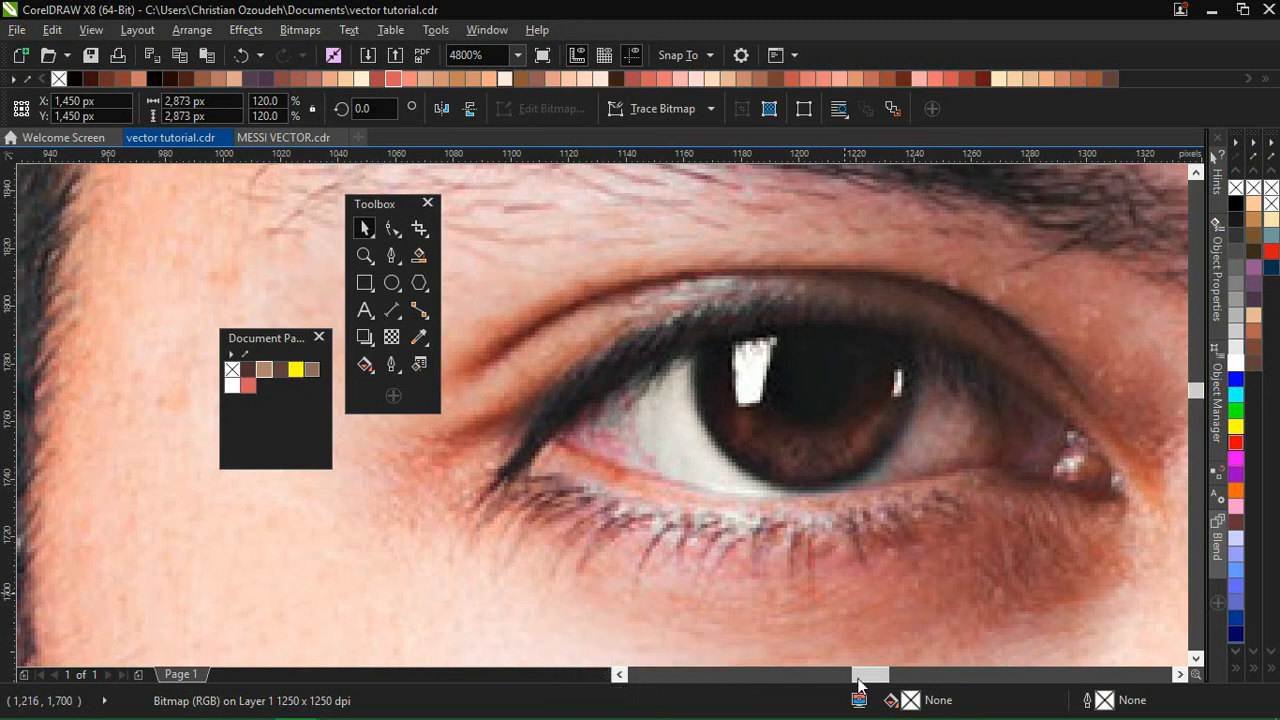
{"action": "left_click_drag", "start_coordinate": [875, 680], "coordinate": [884, 680]}
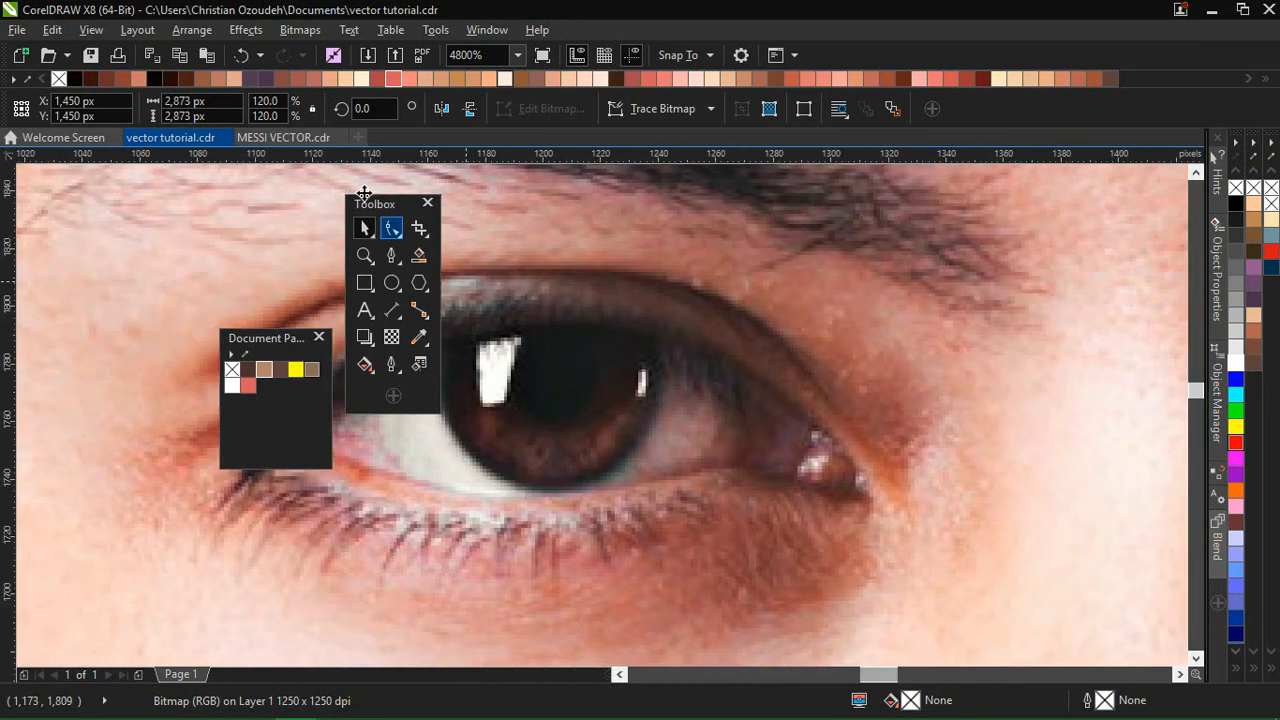
{"action": "left_click_drag", "start_coordinate": [383, 208], "coordinate": [969, 303]}
{"action": "left_click_drag", "start_coordinate": [273, 338], "coordinate": [143, 289]}
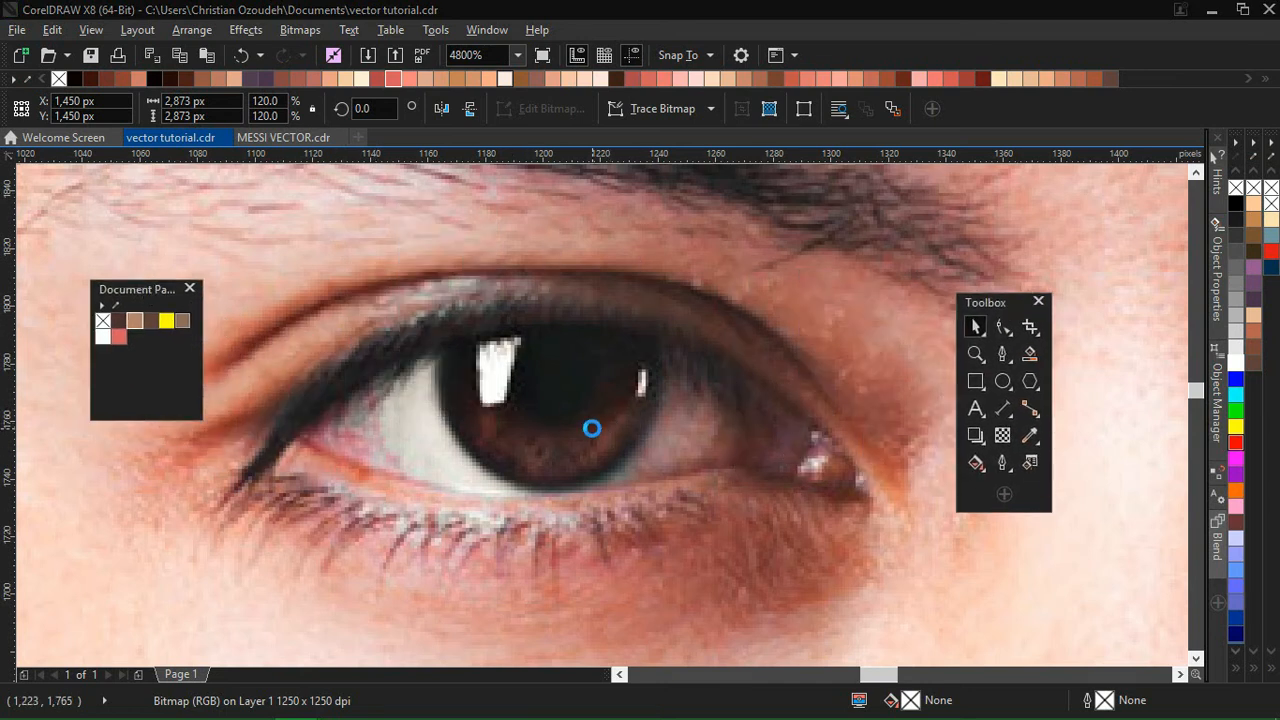
{"action": "key", "text": "Delete"}
Step: Trace a closed shape about 218 by 83 px over the upper half of the eye, its lower edge arching across the pupil
{"action": "left_click", "coordinate": [975, 356]}
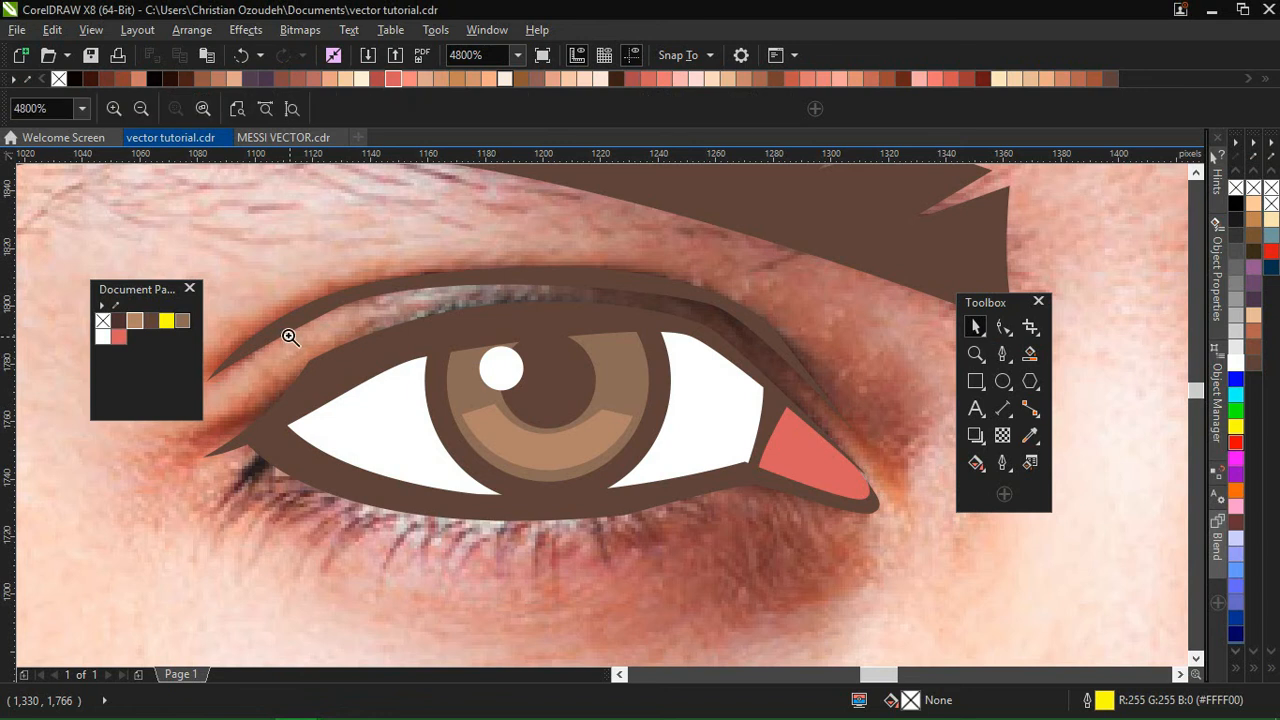
{"action": "left_click_drag", "start_coordinate": [791, 522], "coordinate": [914, 567]}
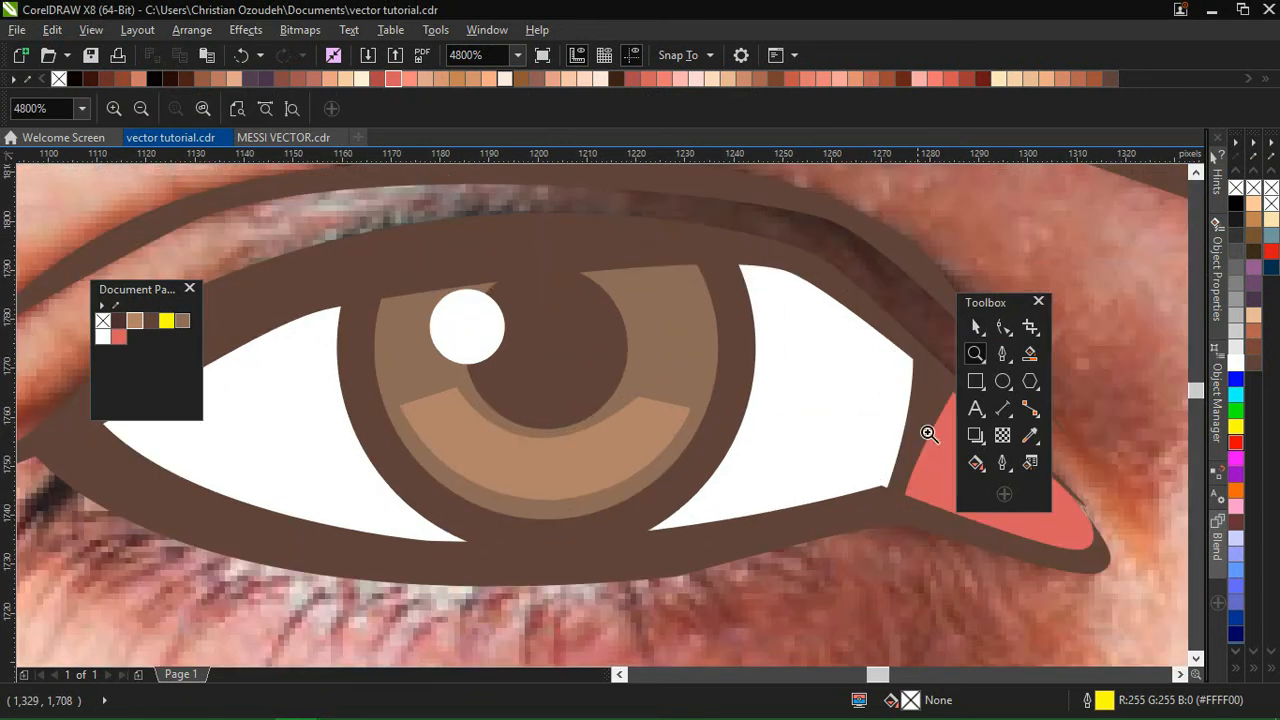
{"action": "left_click", "coordinate": [975, 327]}
{"action": "key", "text": "F5"}
{"action": "left_click_drag", "start_coordinate": [146, 288], "coordinate": [118, 176]}
{"action": "left_click", "coordinate": [94, 484]}
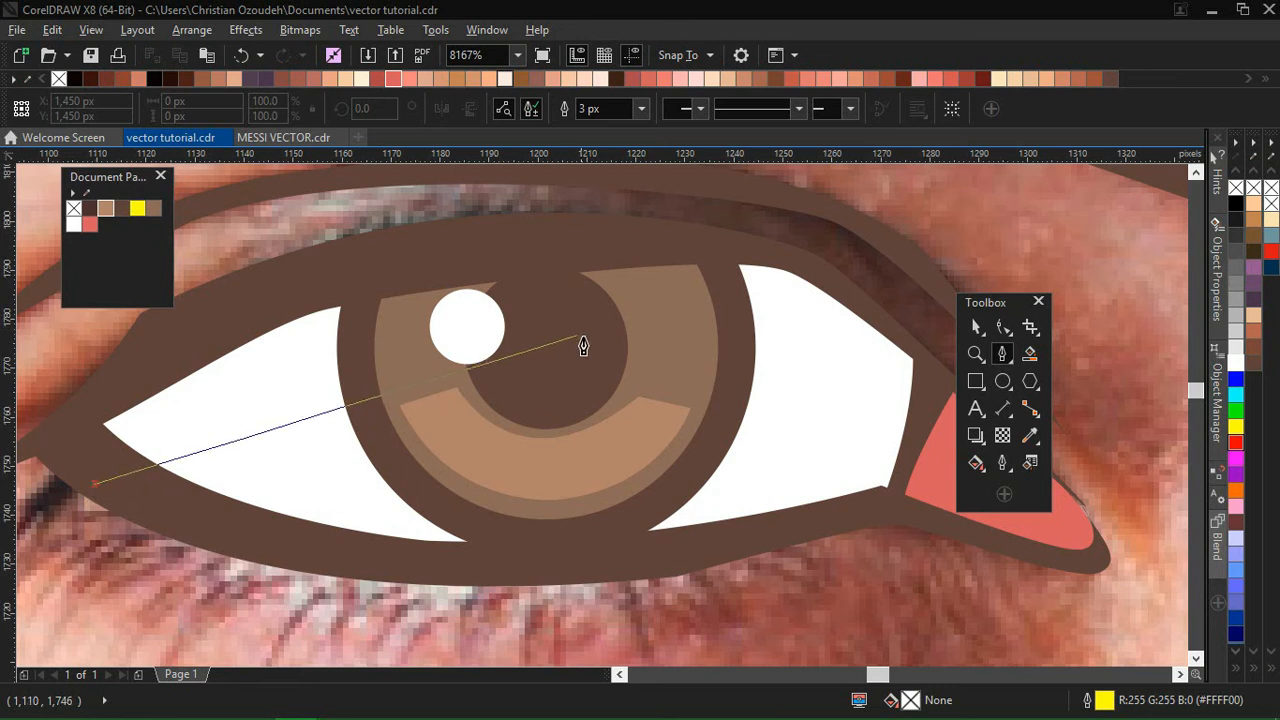
{"action": "left_click_drag", "start_coordinate": [580, 340], "coordinate": [815, 340]}
{"action": "left_click_drag", "start_coordinate": [1000, 302], "coordinate": [1103, 199]}
{"action": "left_click", "coordinate": [1145, 596]}
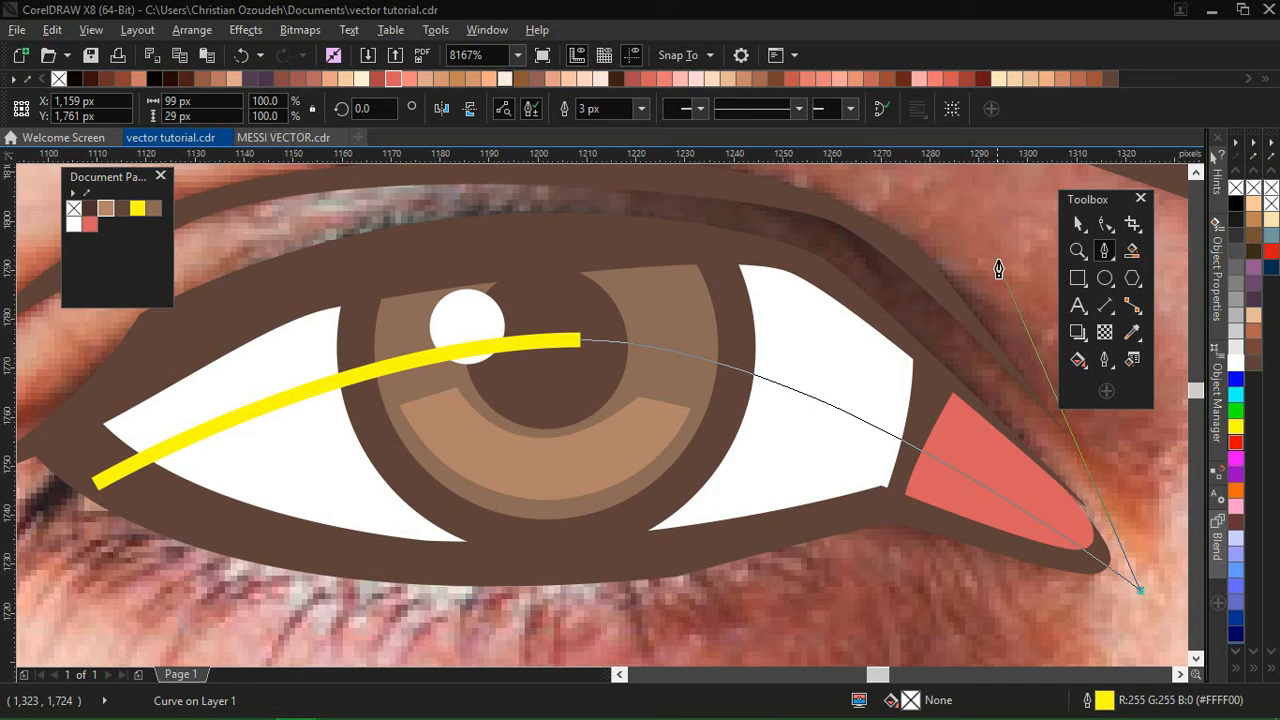
{"action": "double_click", "coordinate": [480, 184]}
{"action": "left_click", "coordinate": [127, 311]}
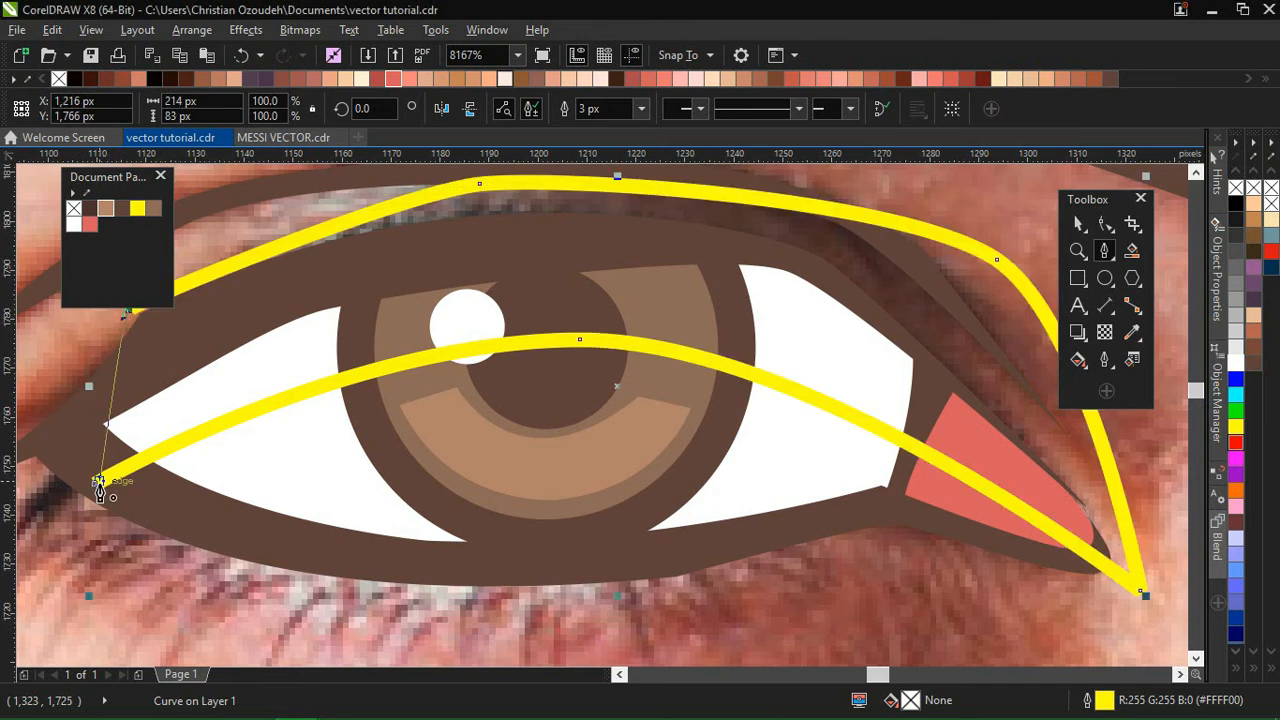
{"action": "left_click_drag", "start_coordinate": [97, 484], "coordinate": [33, 456]}
Step: Intersect the newly traced shape over the upper eye with the white eyeball shape, and deselect both
{"action": "left_click", "coordinate": [1078, 224]}
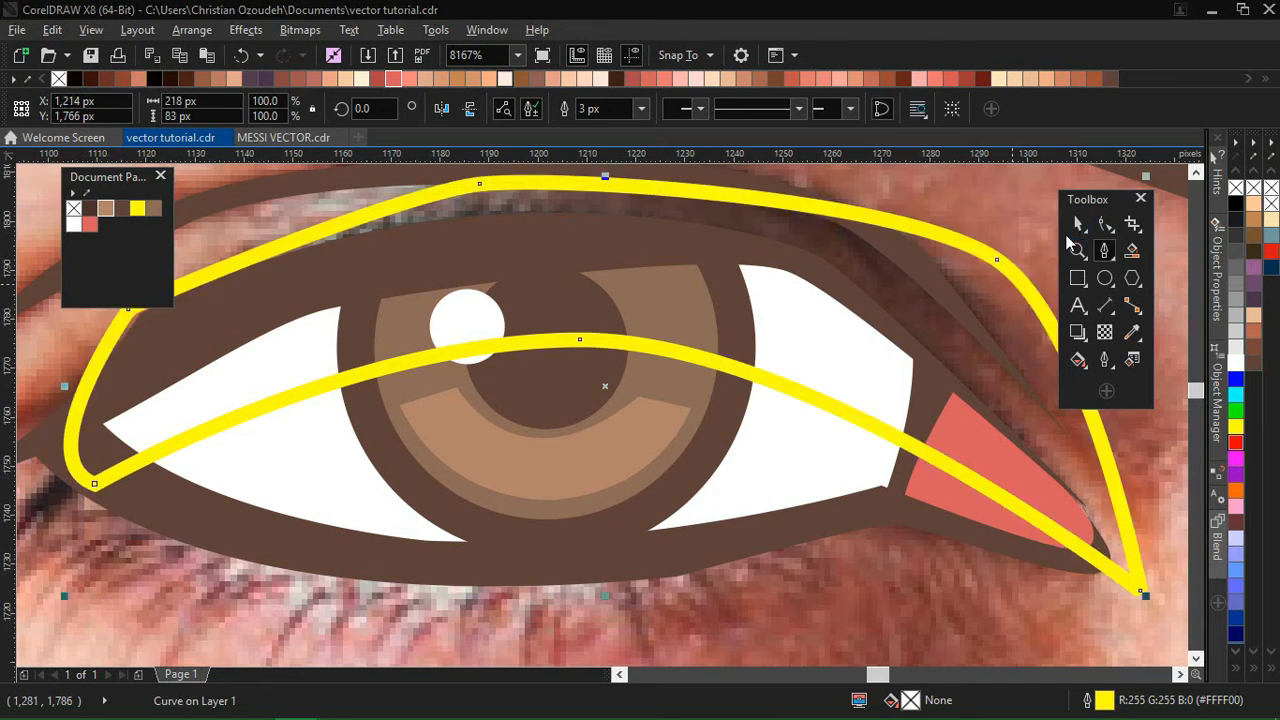
{"action": "key", "text": "space"}
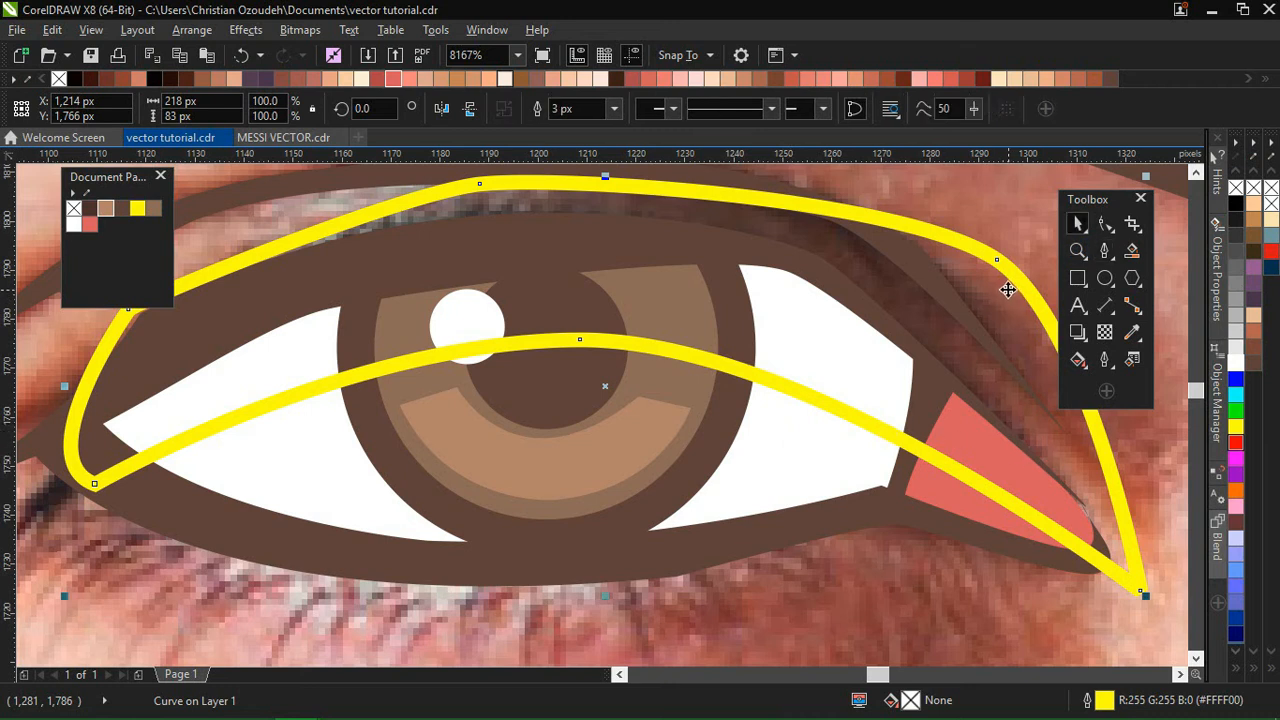
{"action": "left_click", "coordinate": [770, 455], "text": "shift"}
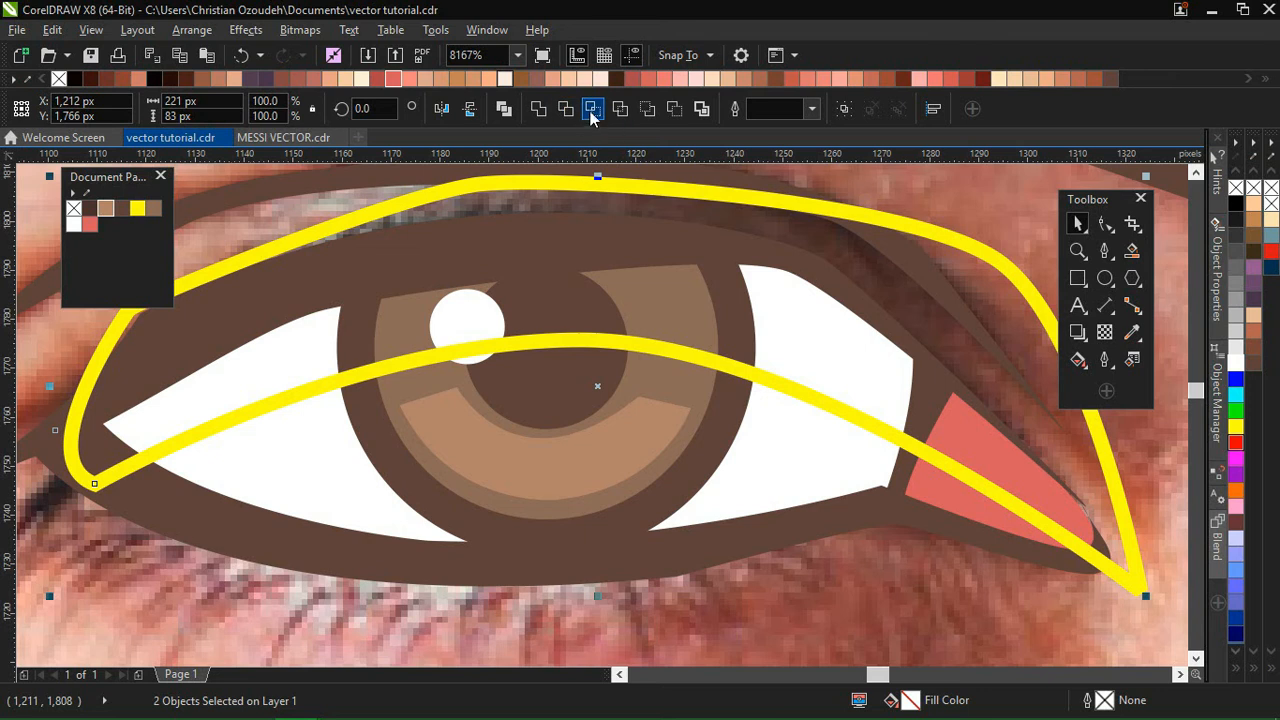
{"action": "left_click", "coordinate": [592, 110]}
{"action": "left_click", "coordinate": [1016, 242]}
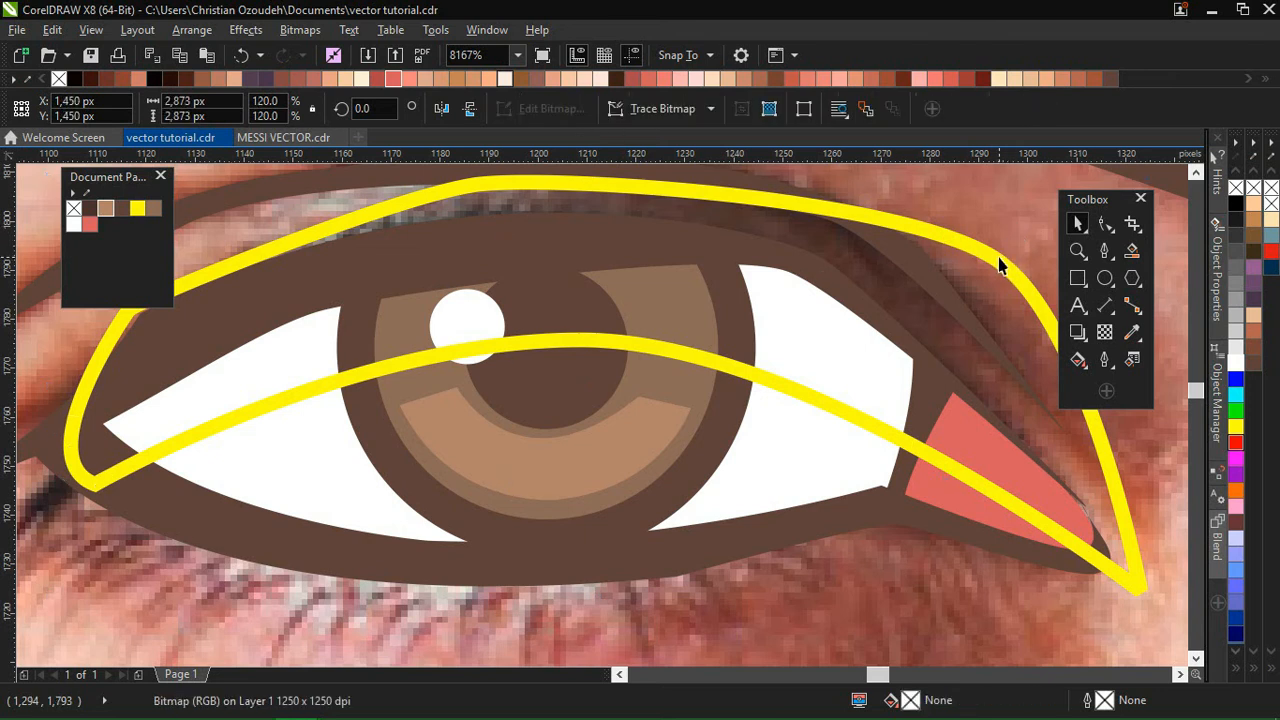
Step: Intersect the yellow traced shape over the upper eye with the lighter brown iris shape
{"action": "left_click", "coordinate": [996, 260]}
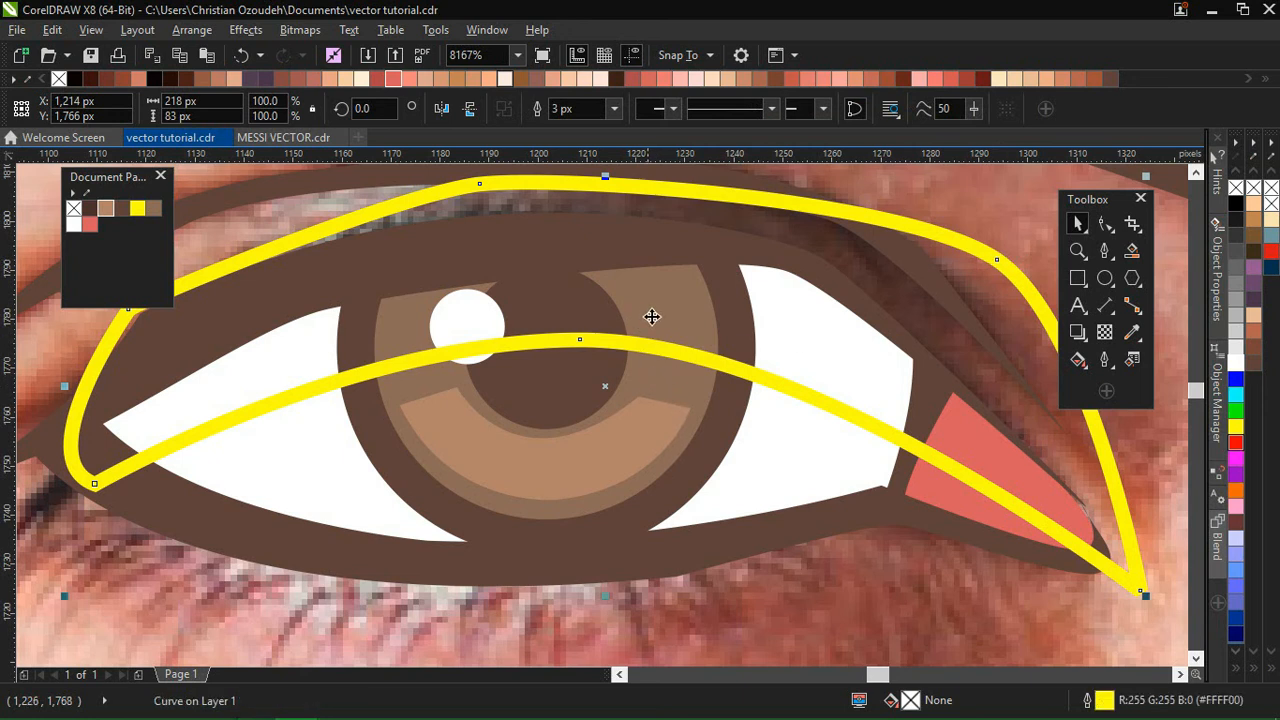
{"action": "left_click", "coordinate": [661, 378], "text": "shift"}
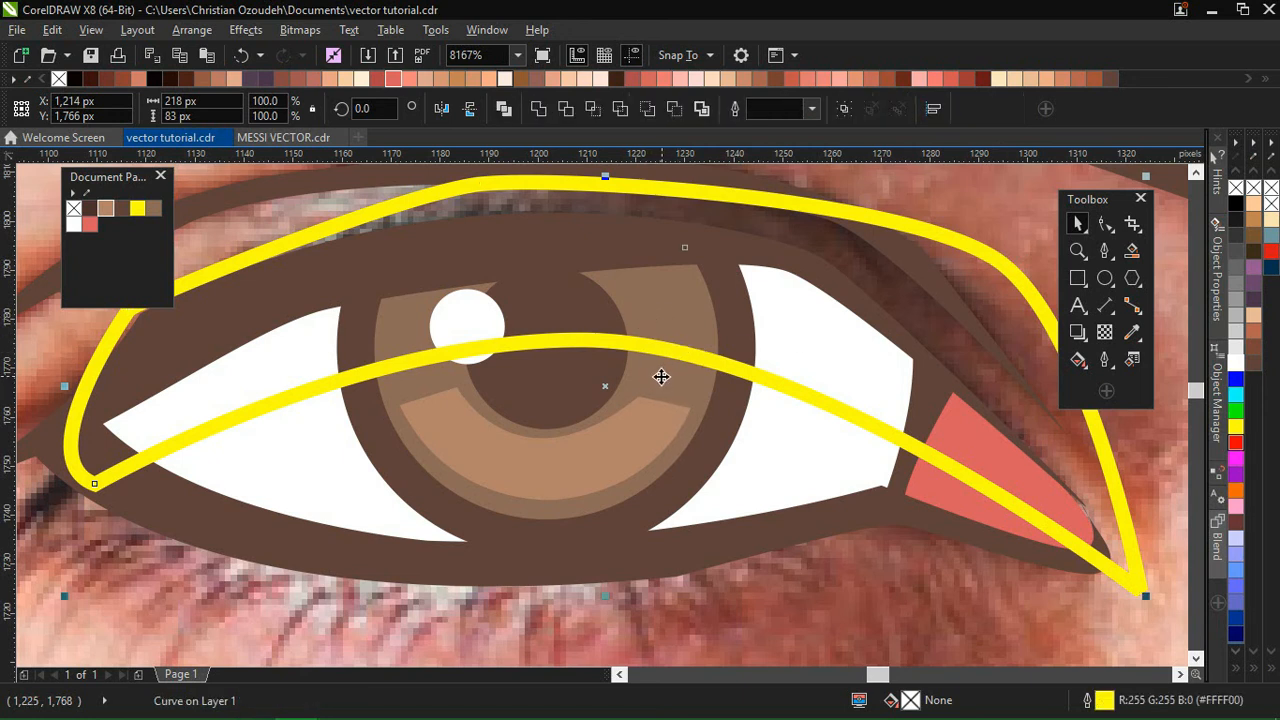
{"action": "left_click", "coordinate": [592, 110]}
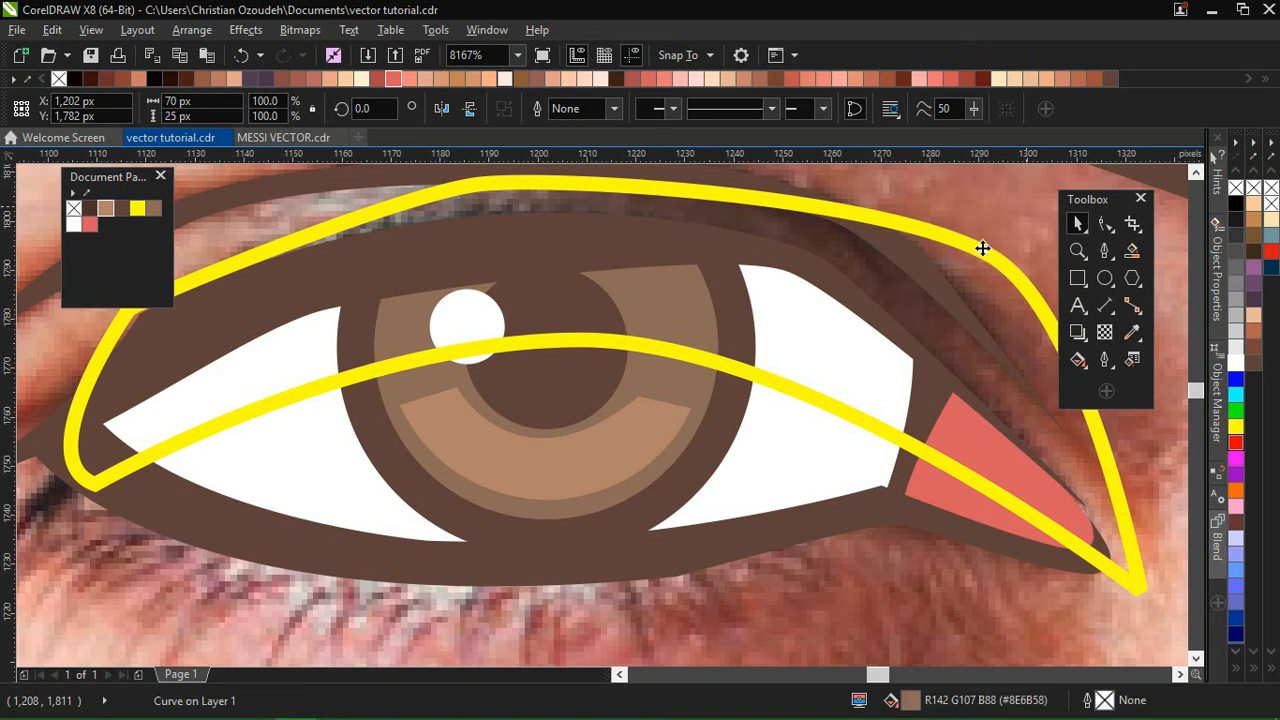
Step: Intersect the yellow traced shape over the upper eye with the red tear duct shape
{"action": "left_click", "coordinate": [877, 259]}
{"action": "scroll", "coordinate": [877, 259], "scroll_direction": "down", "scroll_amount": 1}
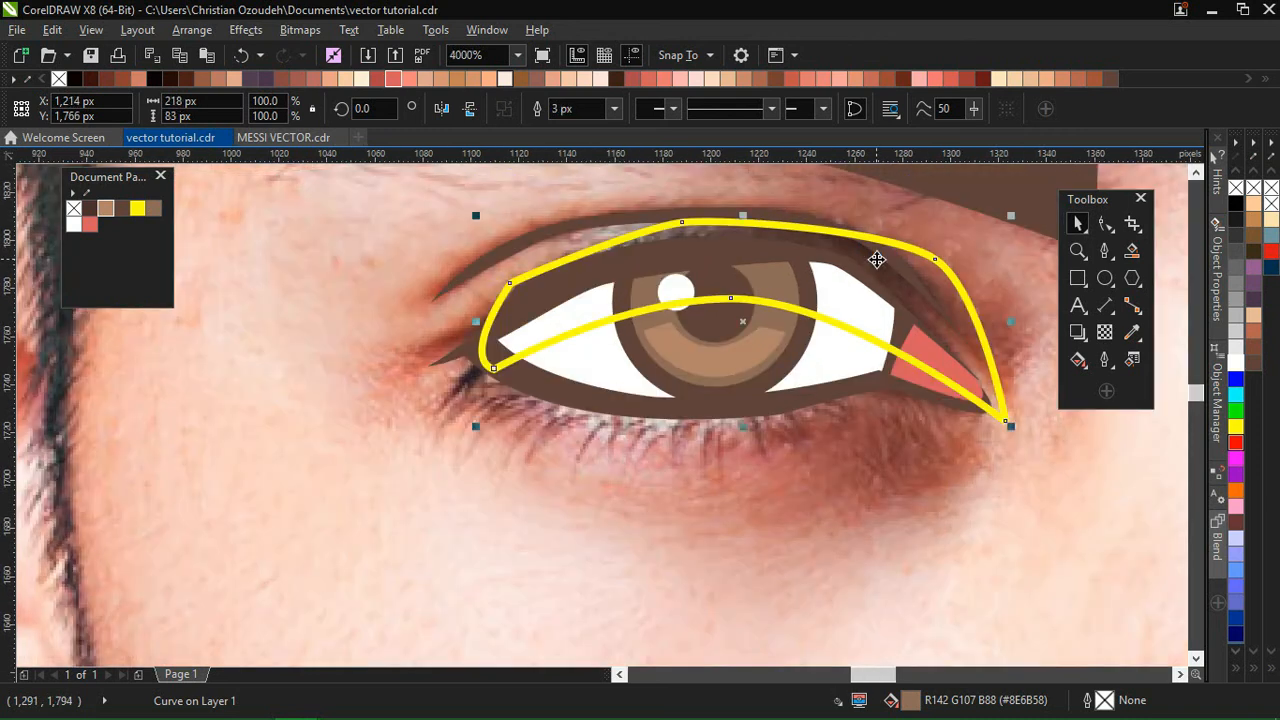
{"action": "scroll", "coordinate": [876, 259], "scroll_direction": "up", "scroll_amount": 1}
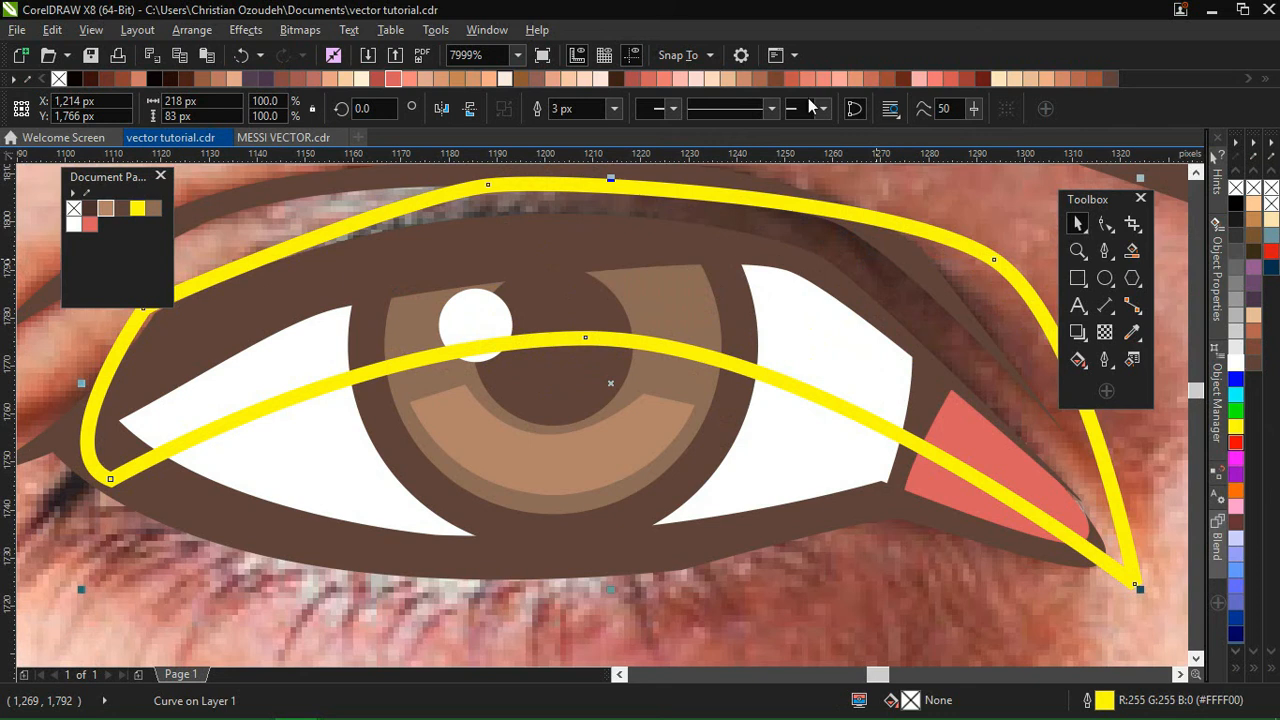
{"action": "left_click", "coordinate": [979, 257]}
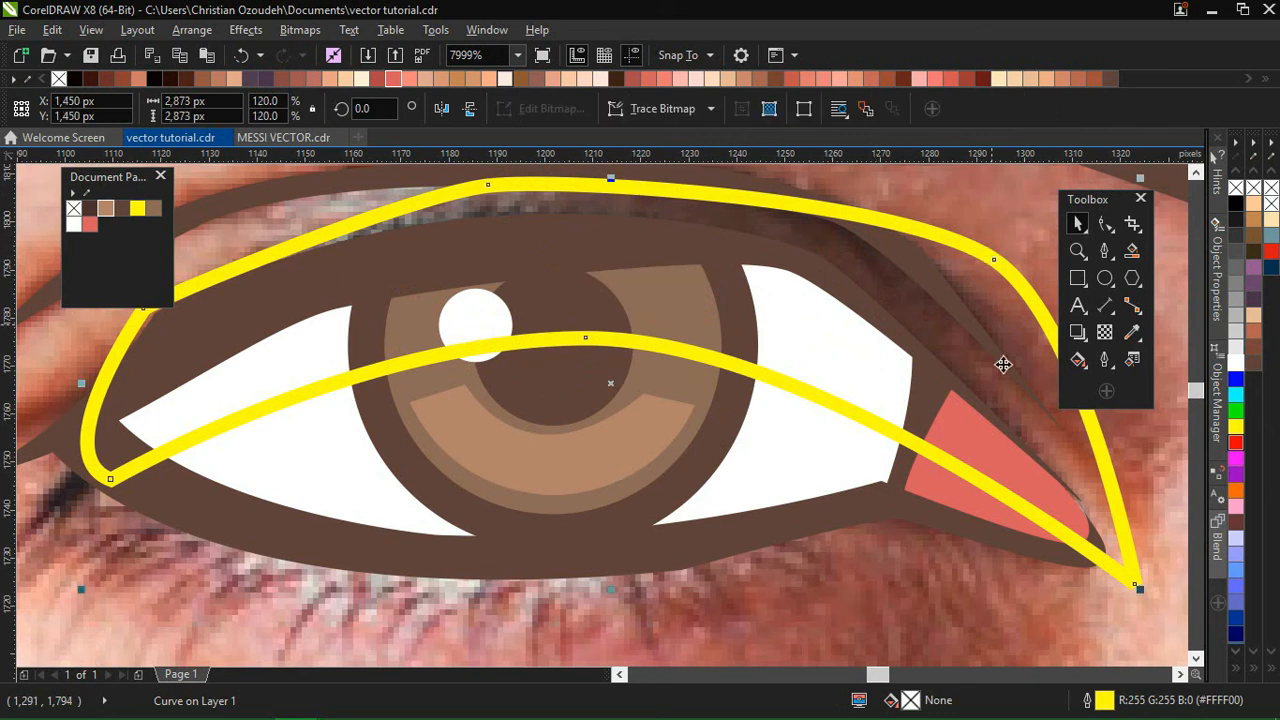
{"action": "left_click", "coordinate": [952, 496], "text": "shift"}
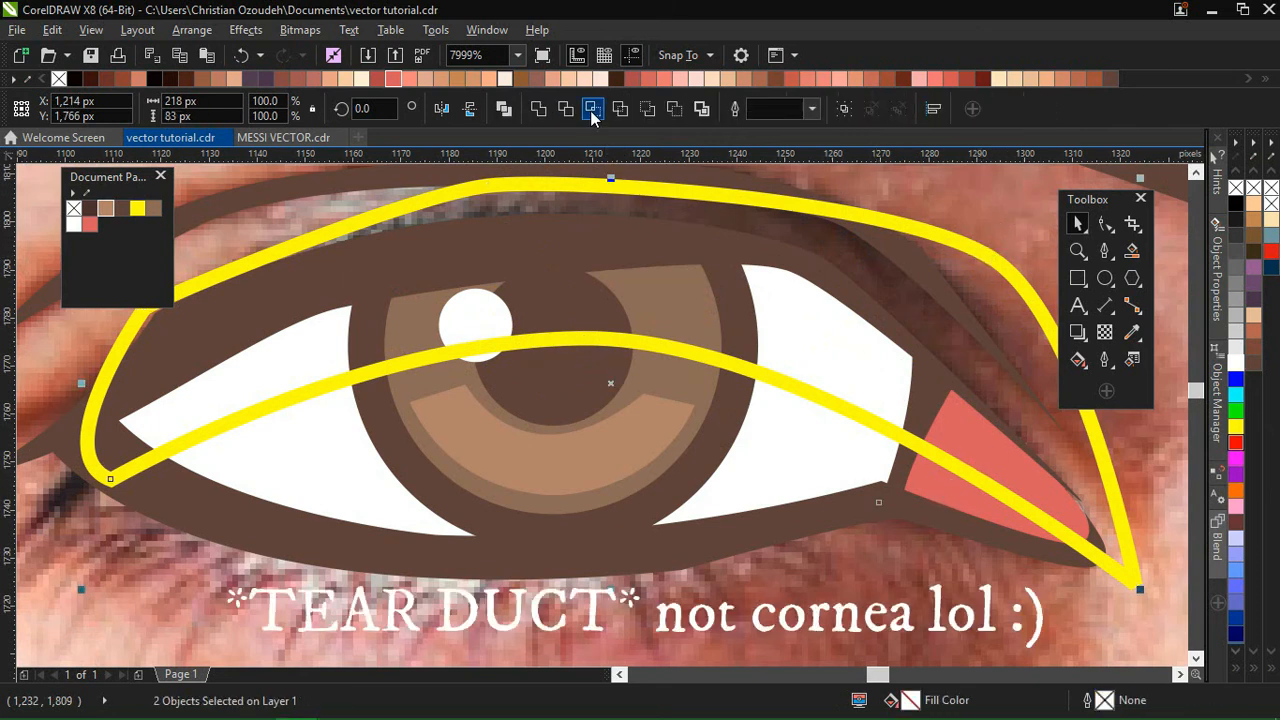
{"action": "left_click", "coordinate": [592, 110]}
Step: Delete the yellow traced shape over the upper eye, leaving only its intersection pieces
{"action": "left_click", "coordinate": [984, 258]}
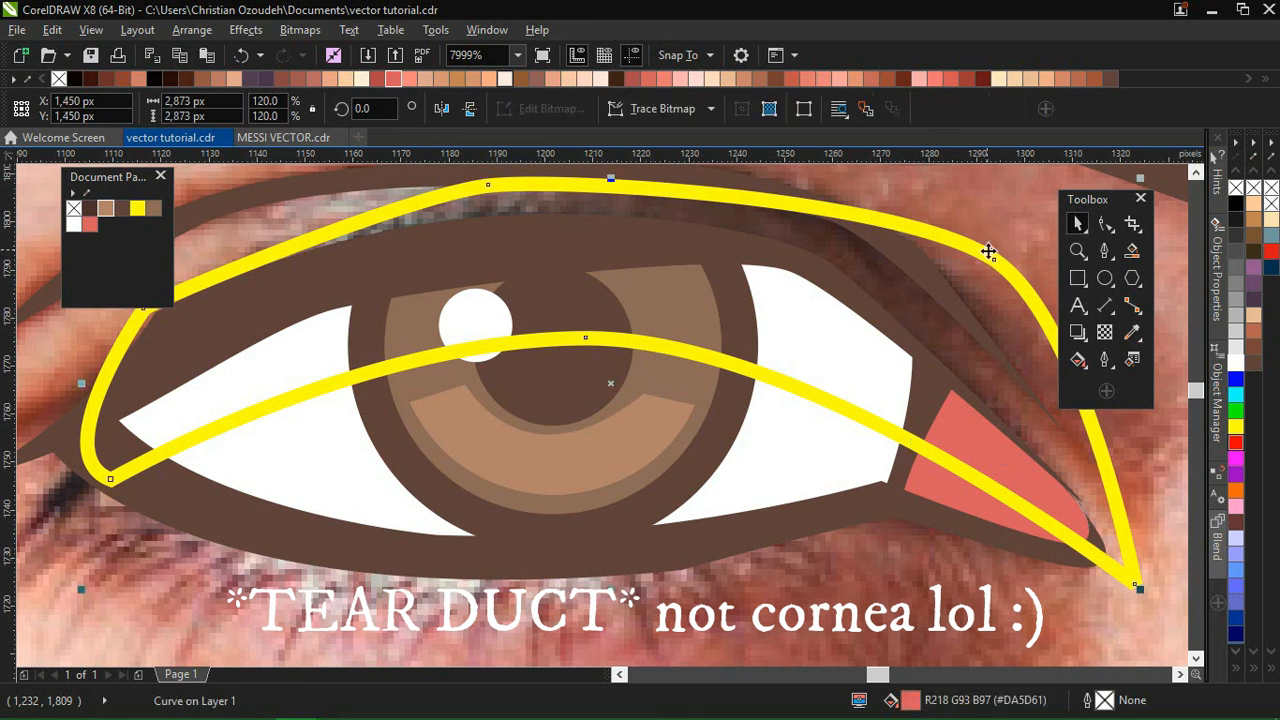
{"action": "left_click", "coordinate": [985, 256]}
{"action": "left_click", "coordinate": [983, 257]}
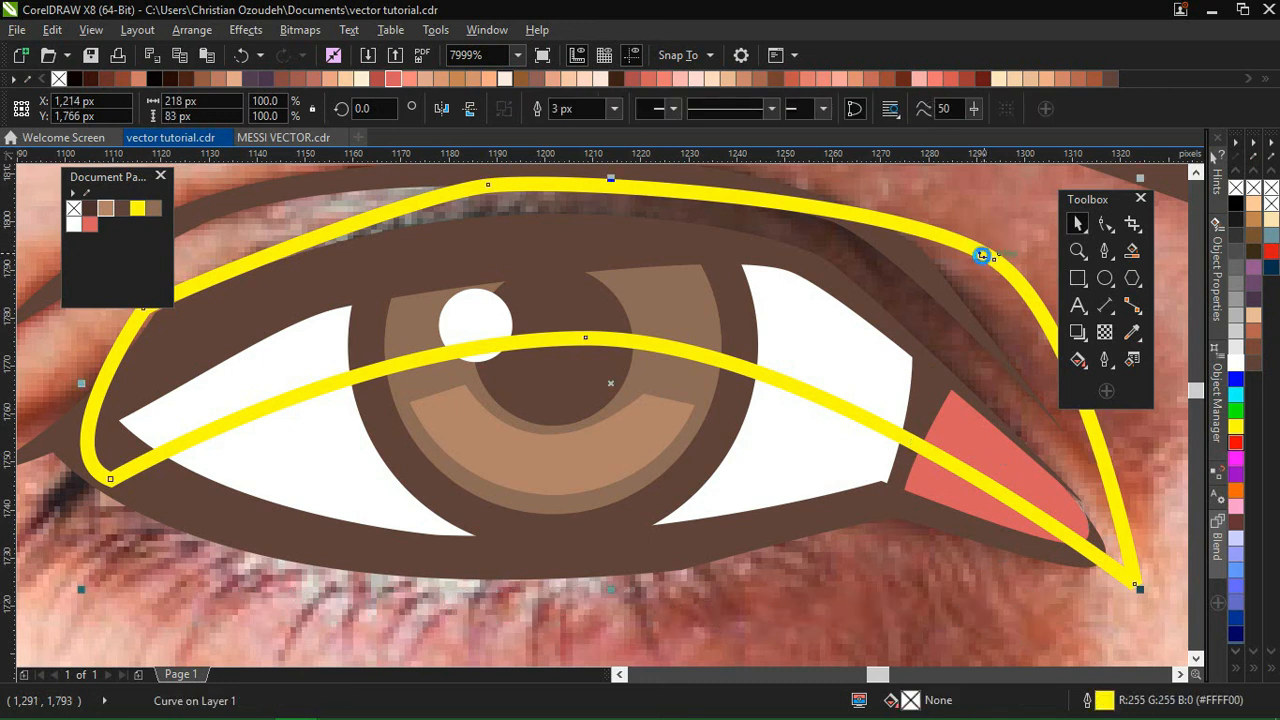
{"action": "key", "text": "Delete"}
Step: Fill the upper piece of the eyeball white with light gray #CCCCCC as shading
{"action": "left_click", "coordinate": [799, 320]}
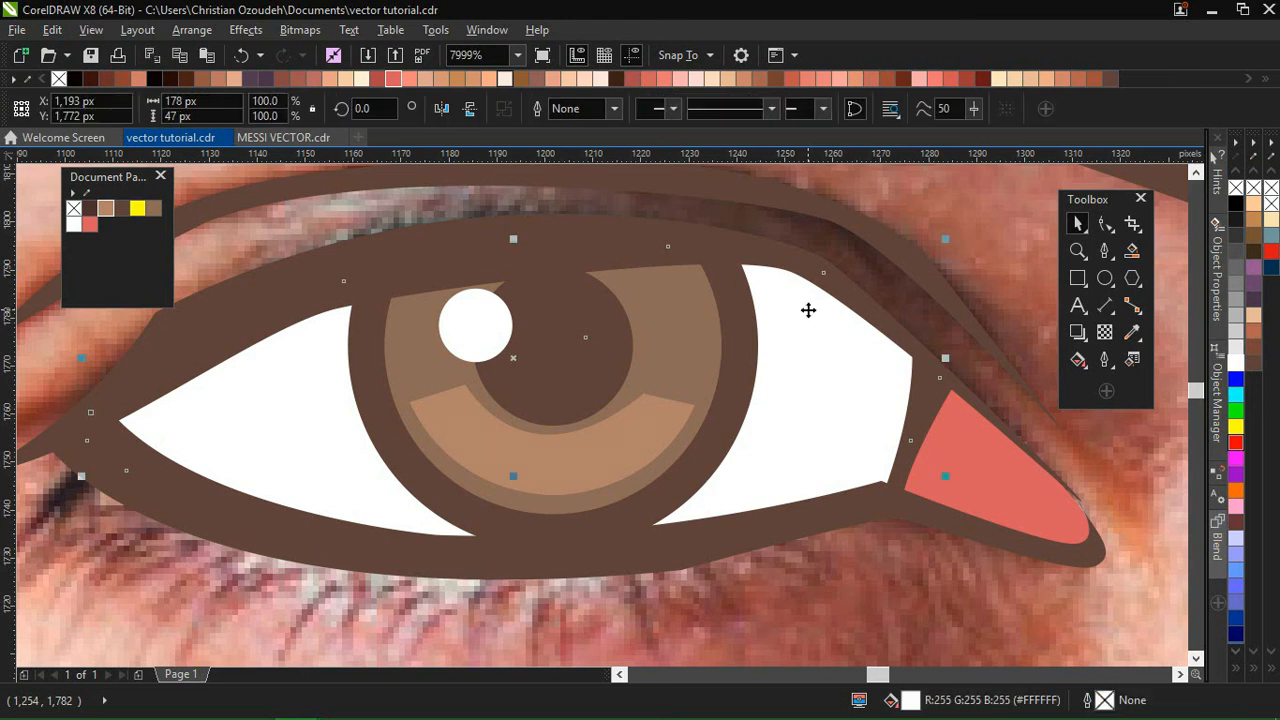
{"action": "left_click", "coordinate": [1234, 331]}
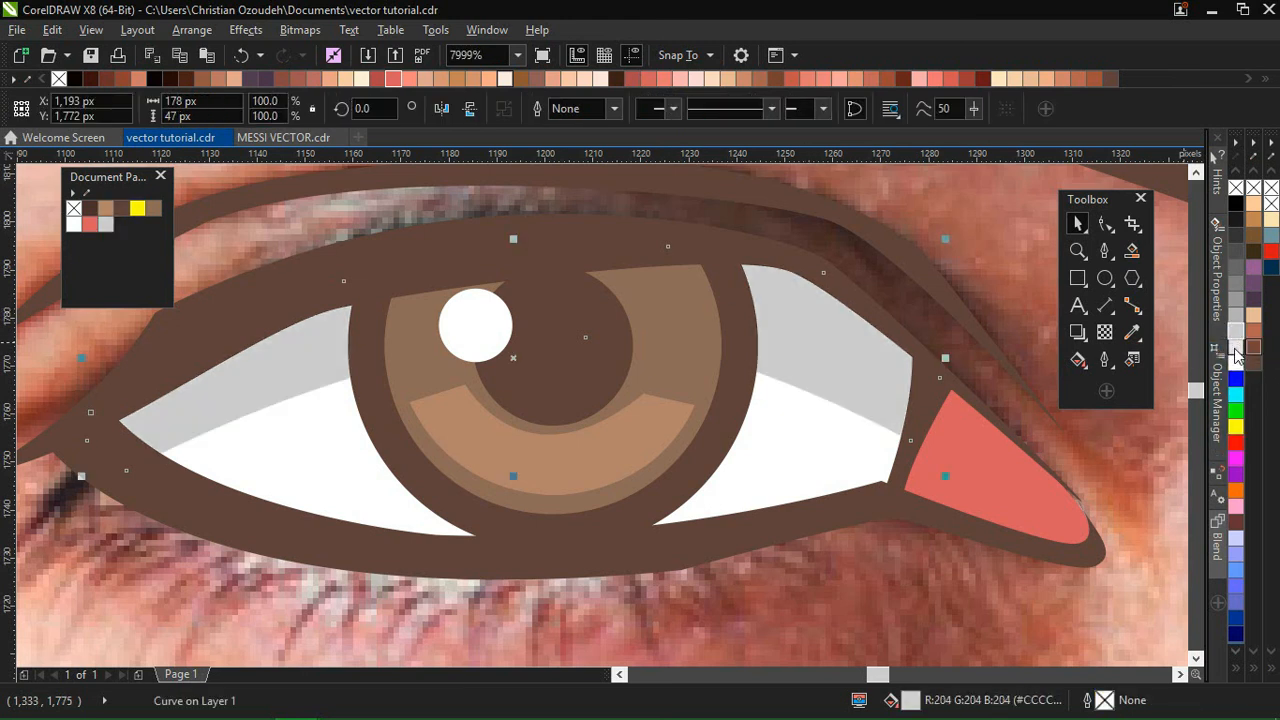
{"action": "left_click", "coordinate": [1235, 343]}
{"action": "key", "text": "ctrl+z"}
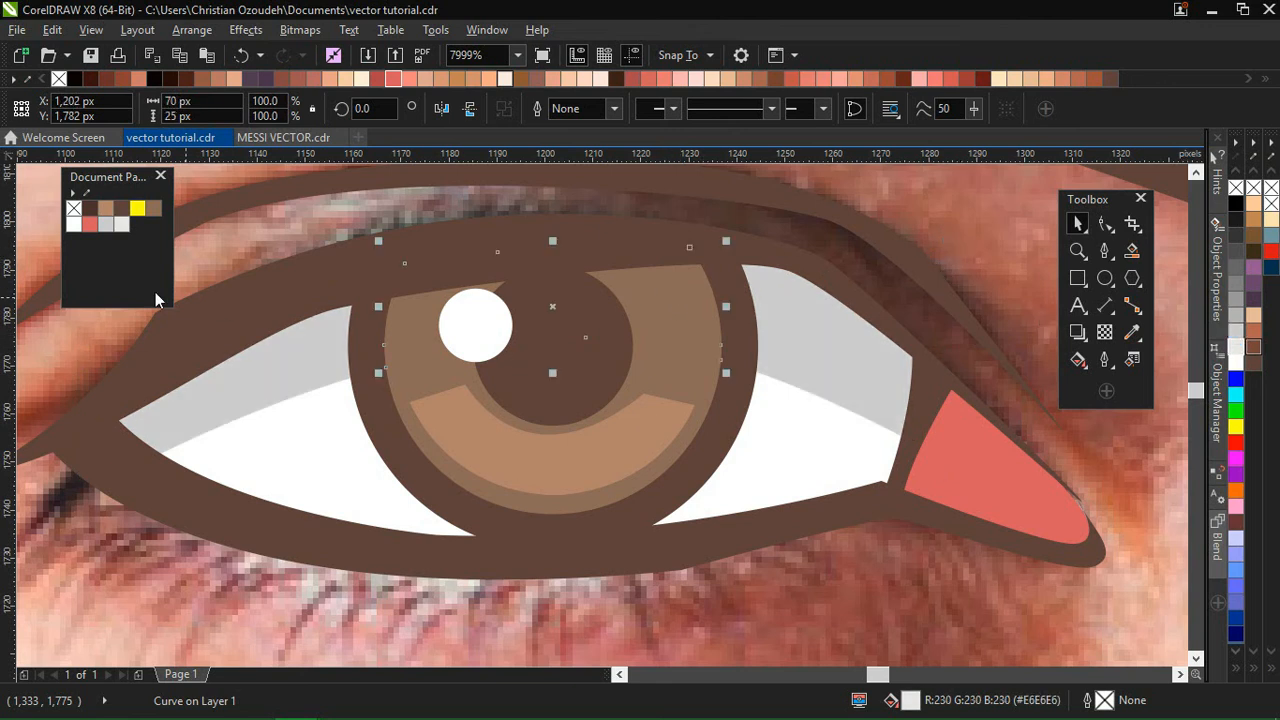
Step: Fill the upper iris shading piece with dark brown #5E4139 after comparing it with other document colors
{"action": "left_click", "coordinate": [121, 208]}
{"action": "left_click", "coordinate": [94, 210]}
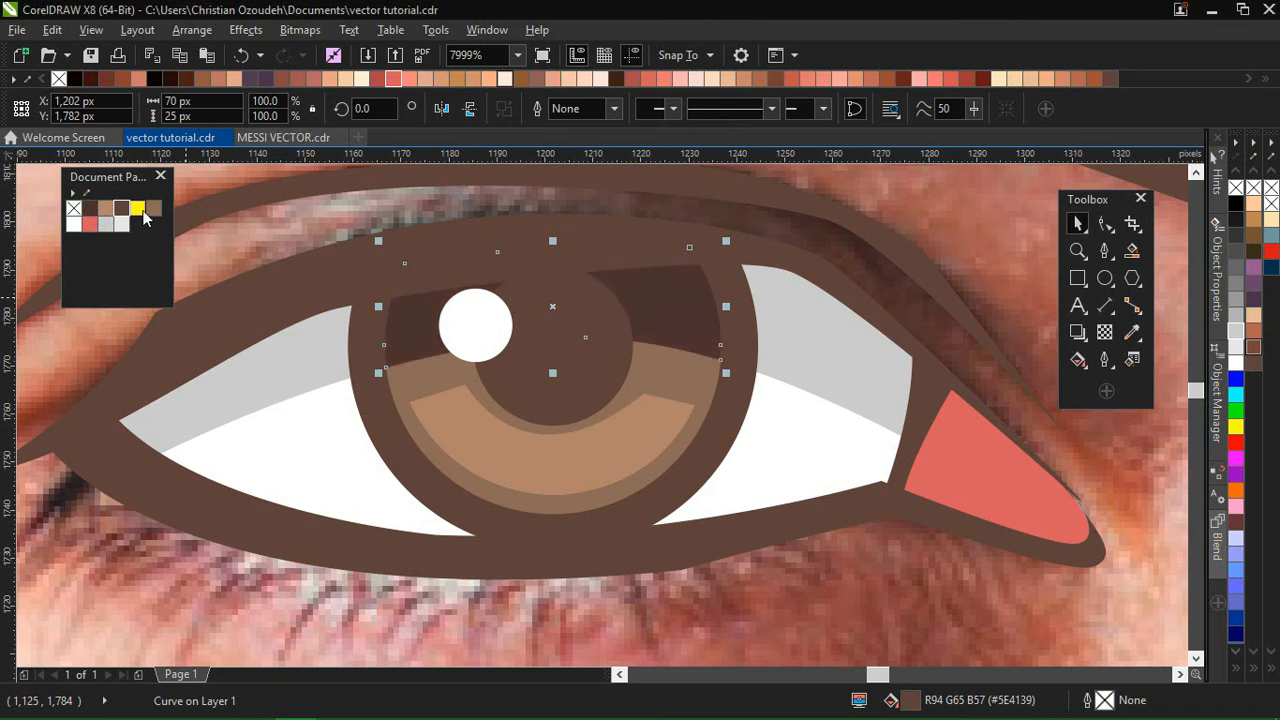
{"action": "left_click", "coordinate": [153, 210]}
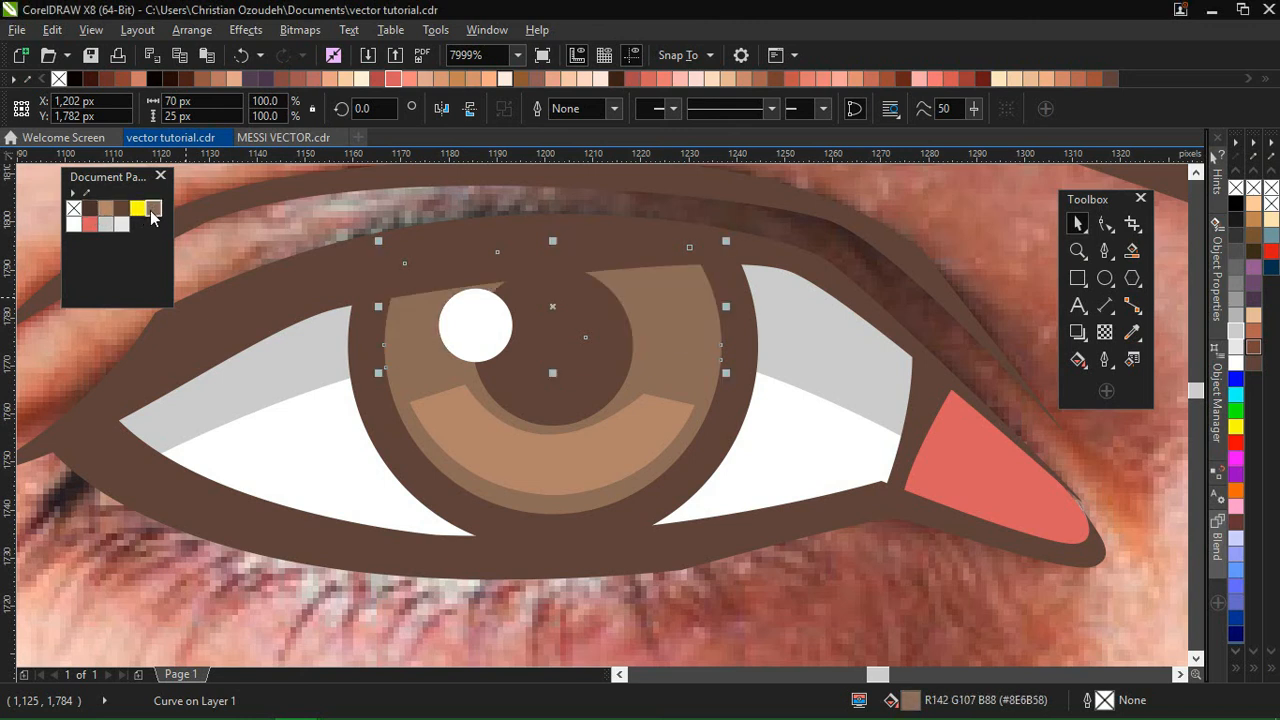
{"action": "left_click", "coordinate": [120, 210]}
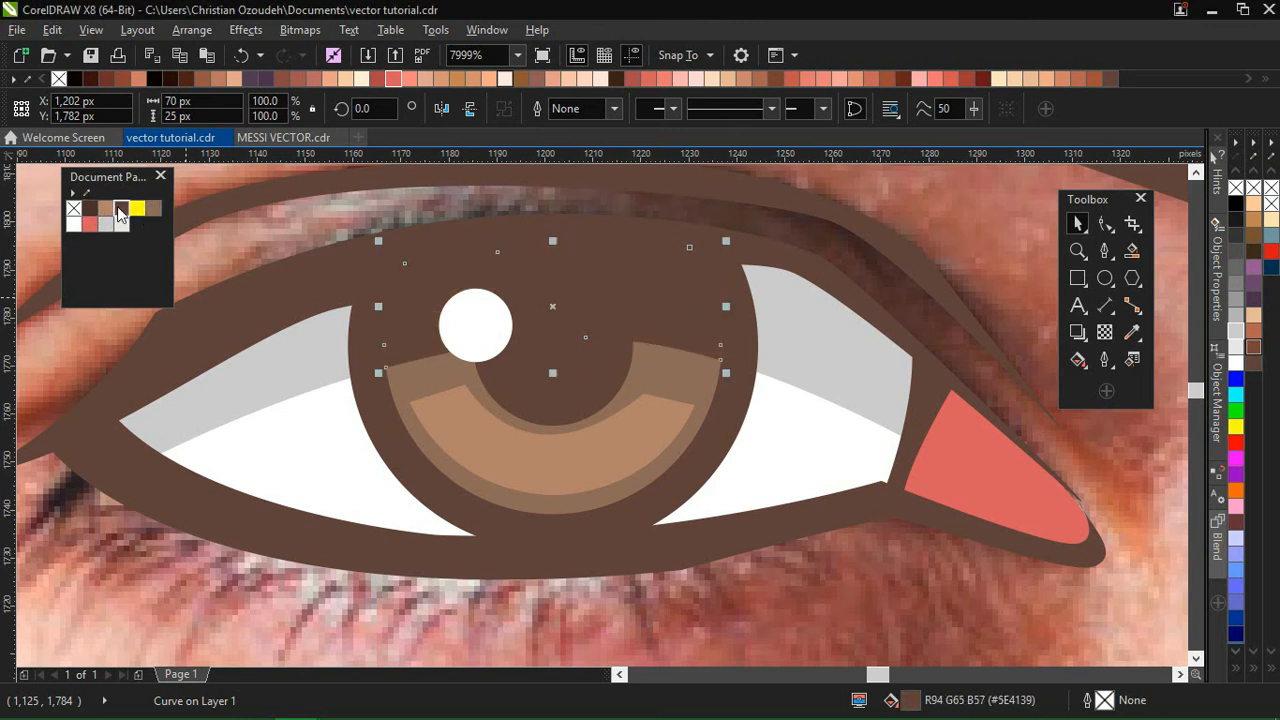
Step: Apply a uniform transparency of 30 to the dark brown shading piece over the upper iris
{"action": "left_click", "coordinate": [1104, 332]}
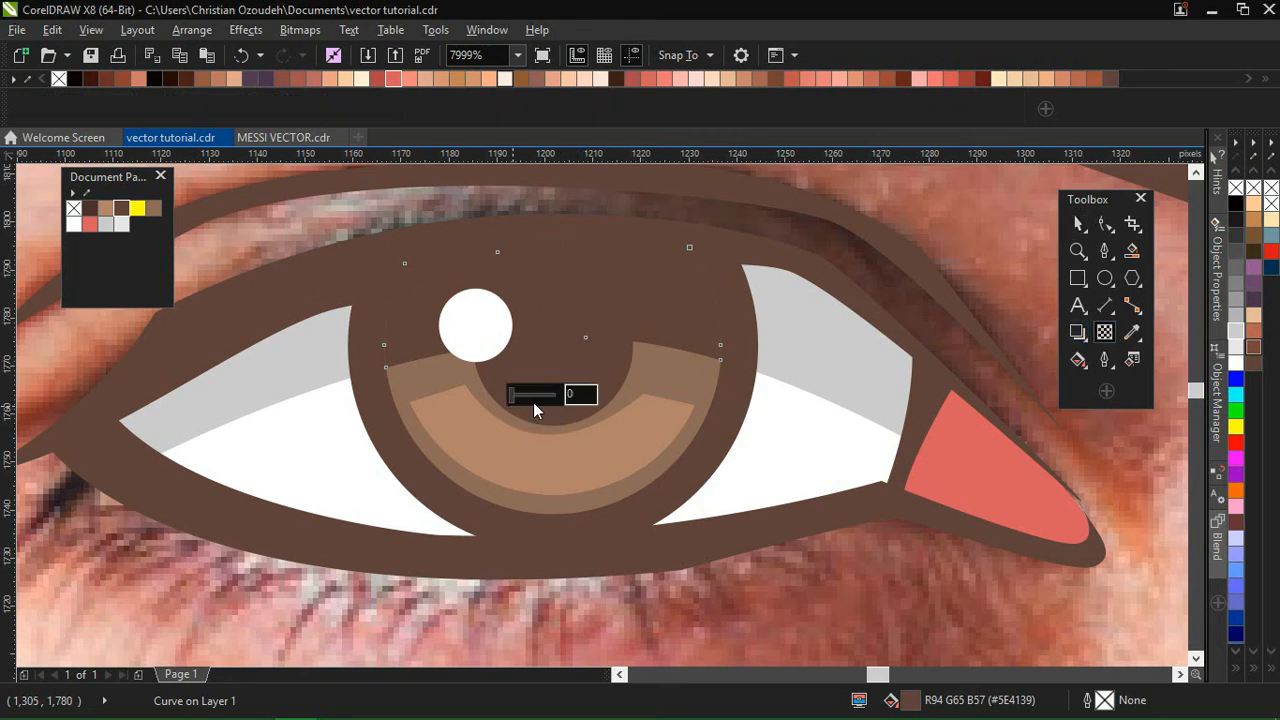
{"action": "left_click", "coordinate": [534, 397]}
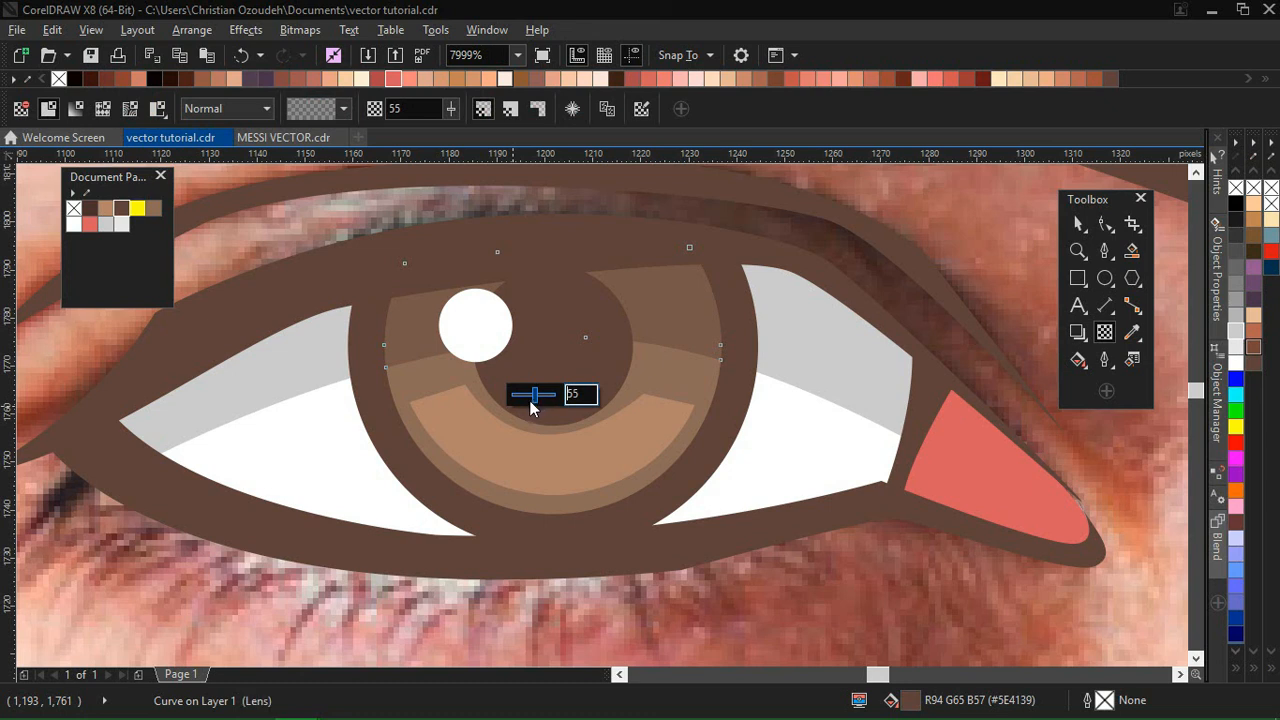
{"action": "left_click_drag", "start_coordinate": [531, 400], "coordinate": [528, 399]}
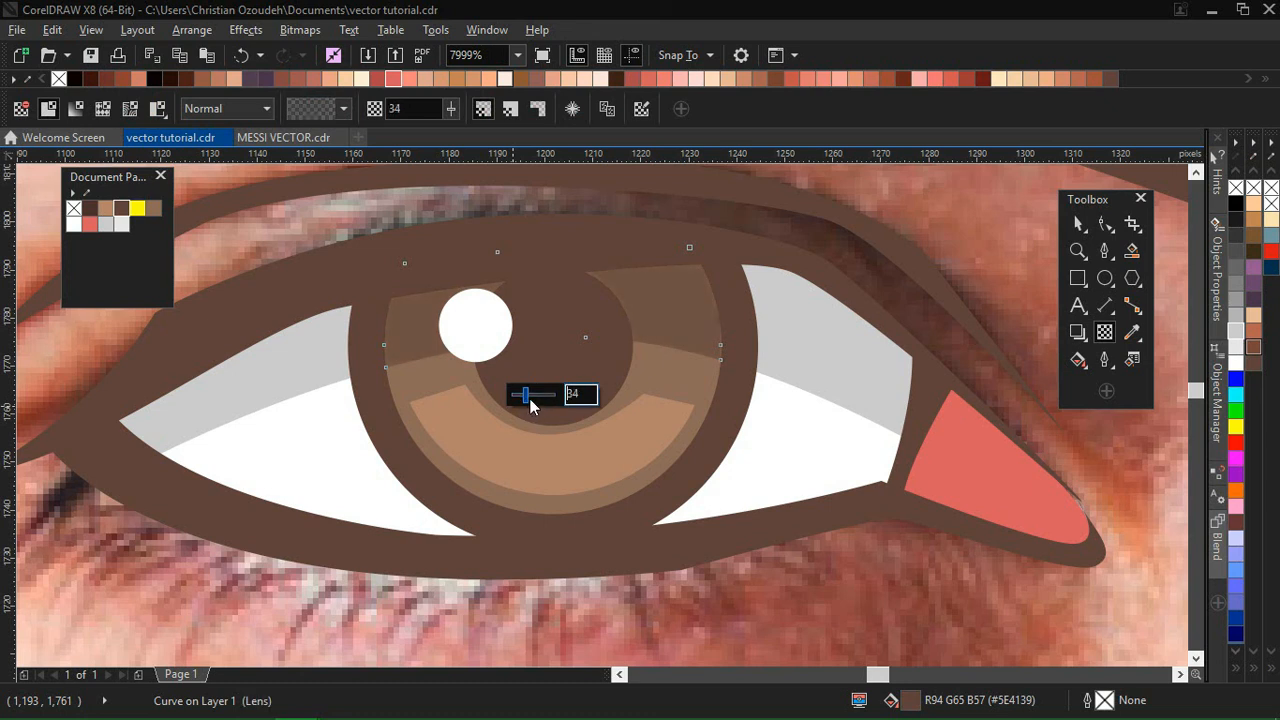
{"action": "left_click", "coordinate": [586, 394]}
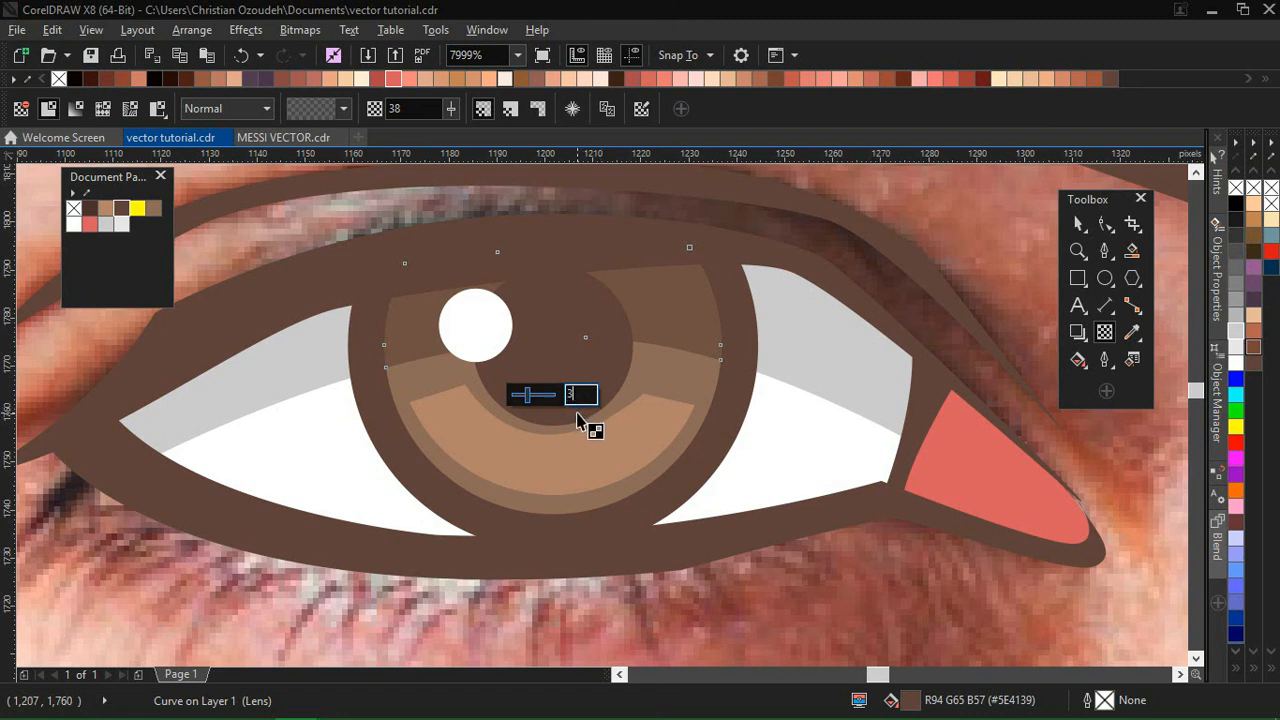
{"action": "key", "text": "Return"}
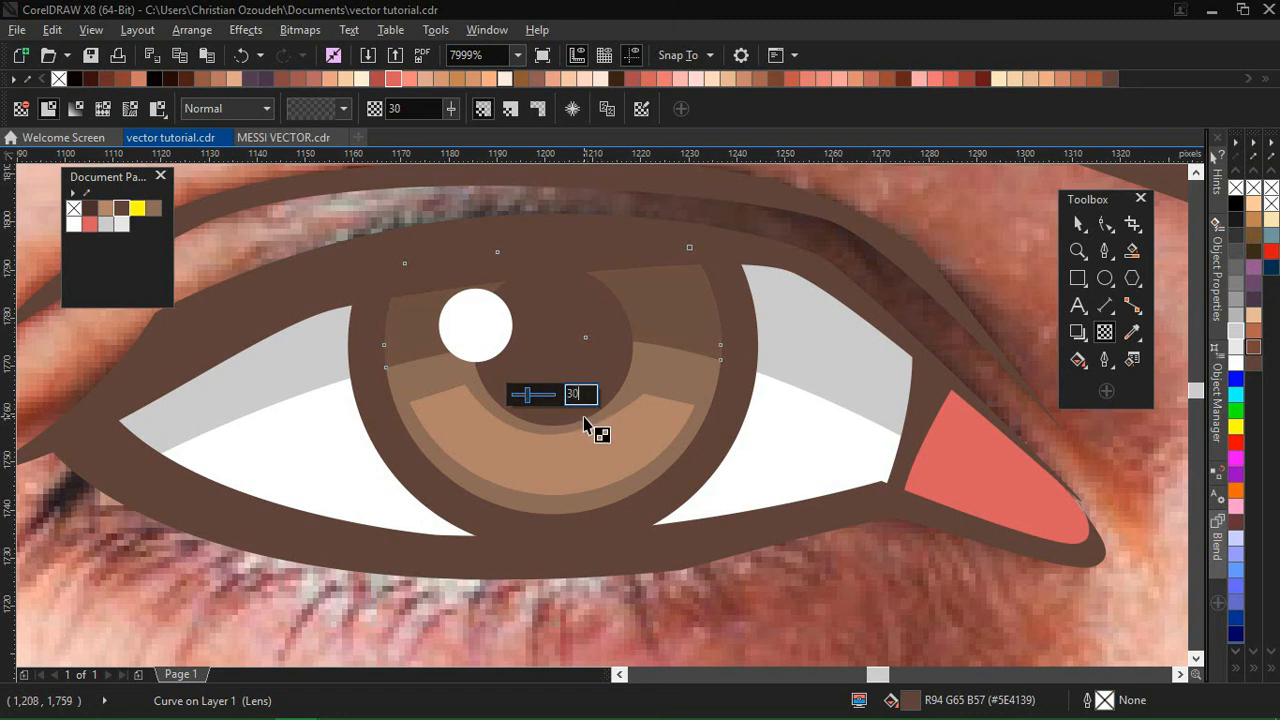
Step: Fill the upper intersection piece of the tear duct with a darker red as shading
{"action": "left_click", "coordinate": [1078, 224]}
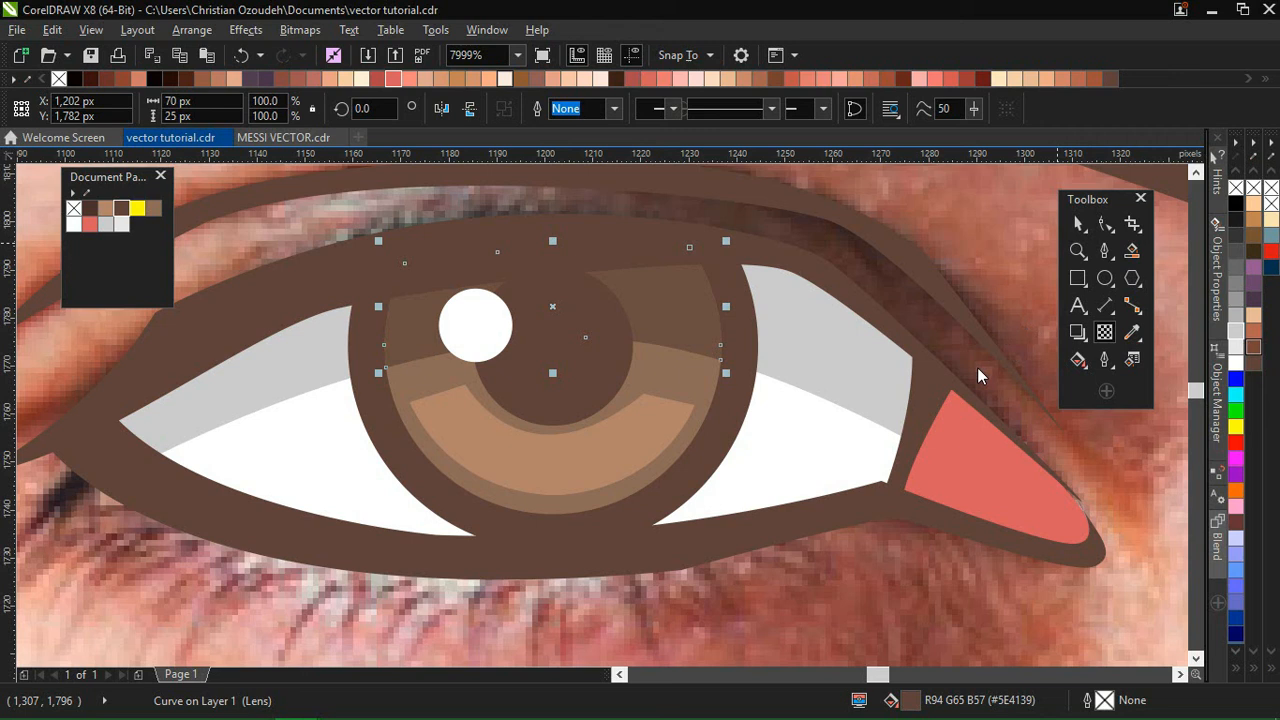
{"action": "left_click", "coordinate": [993, 441]}
{"action": "left_click", "coordinate": [382, 80]}
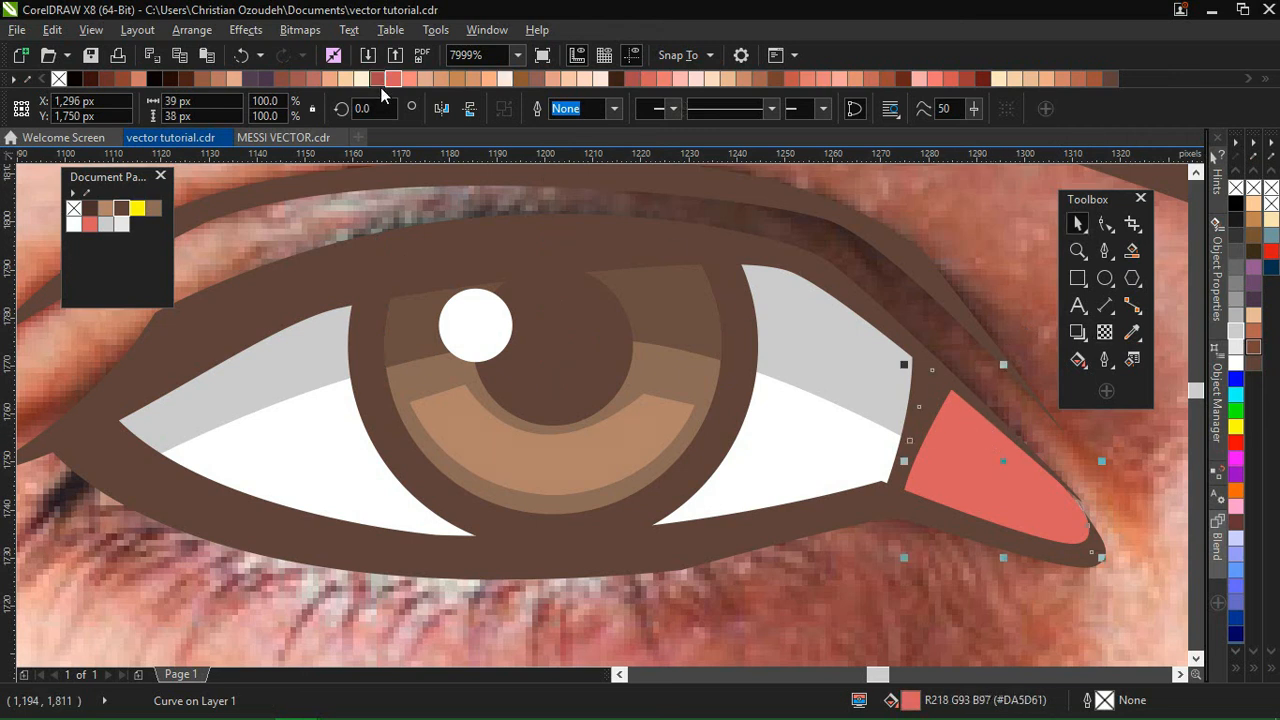
Step: View the whole portrait, and frame both eyes up close to compare the traced eye with the untraced one
{"action": "left_click", "coordinate": [518, 56]}
{"action": "left_click", "coordinate": [468, 89]}
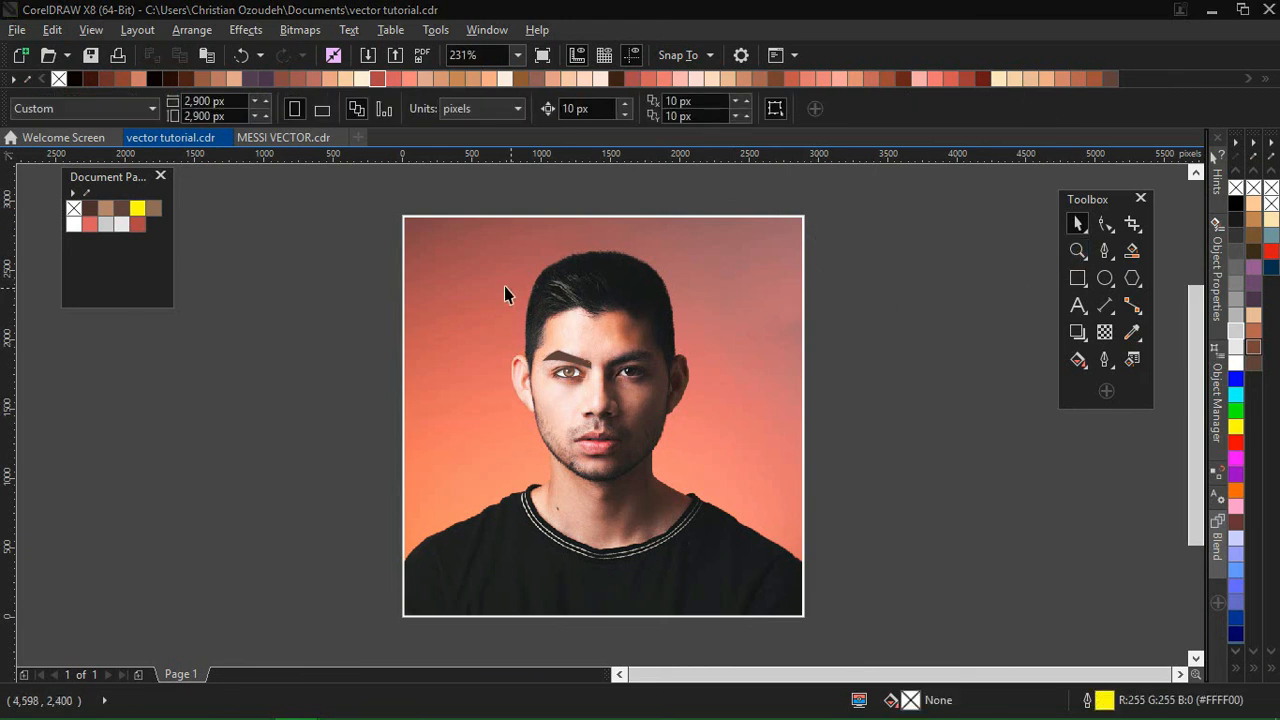
{"action": "left_click_drag", "start_coordinate": [492, 277], "coordinate": [669, 400]}
{"action": "key", "text": "ctrl+z"}
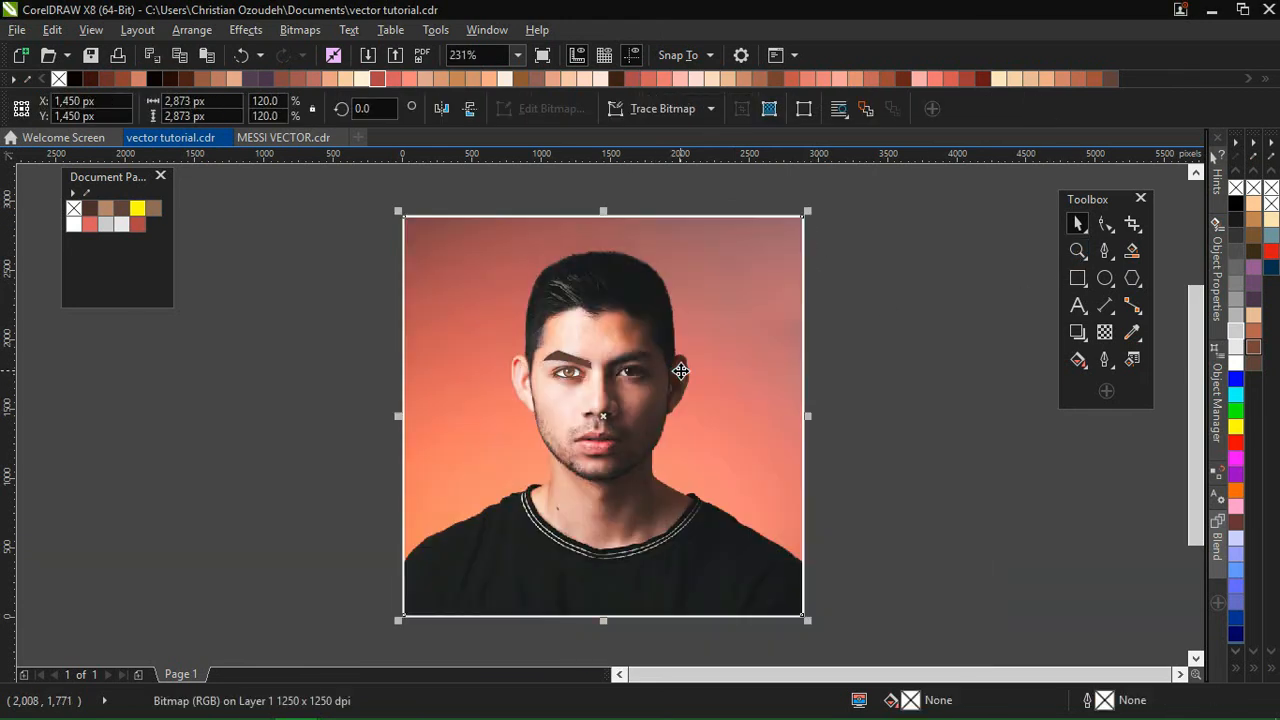
{"action": "left_click", "coordinate": [1078, 250]}
{"action": "left_click_drag", "start_coordinate": [517, 334], "coordinate": [634, 403]}
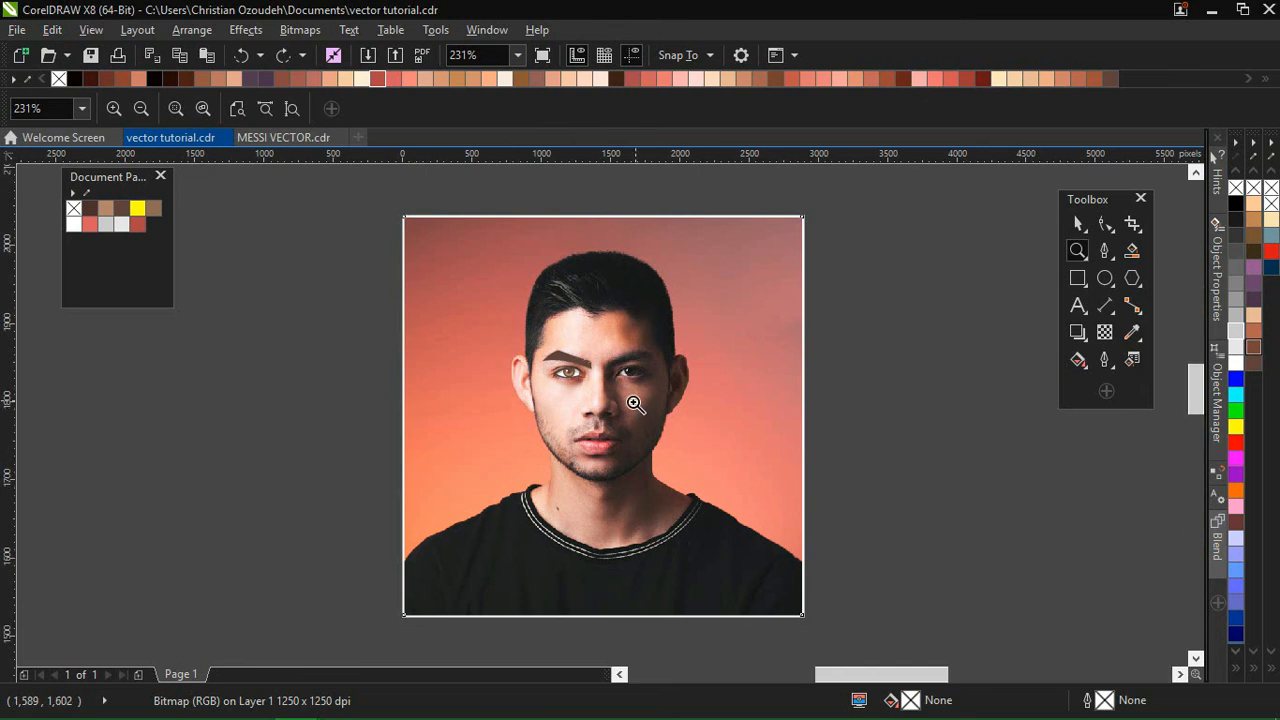
{"action": "left_click", "coordinate": [607, 410]}
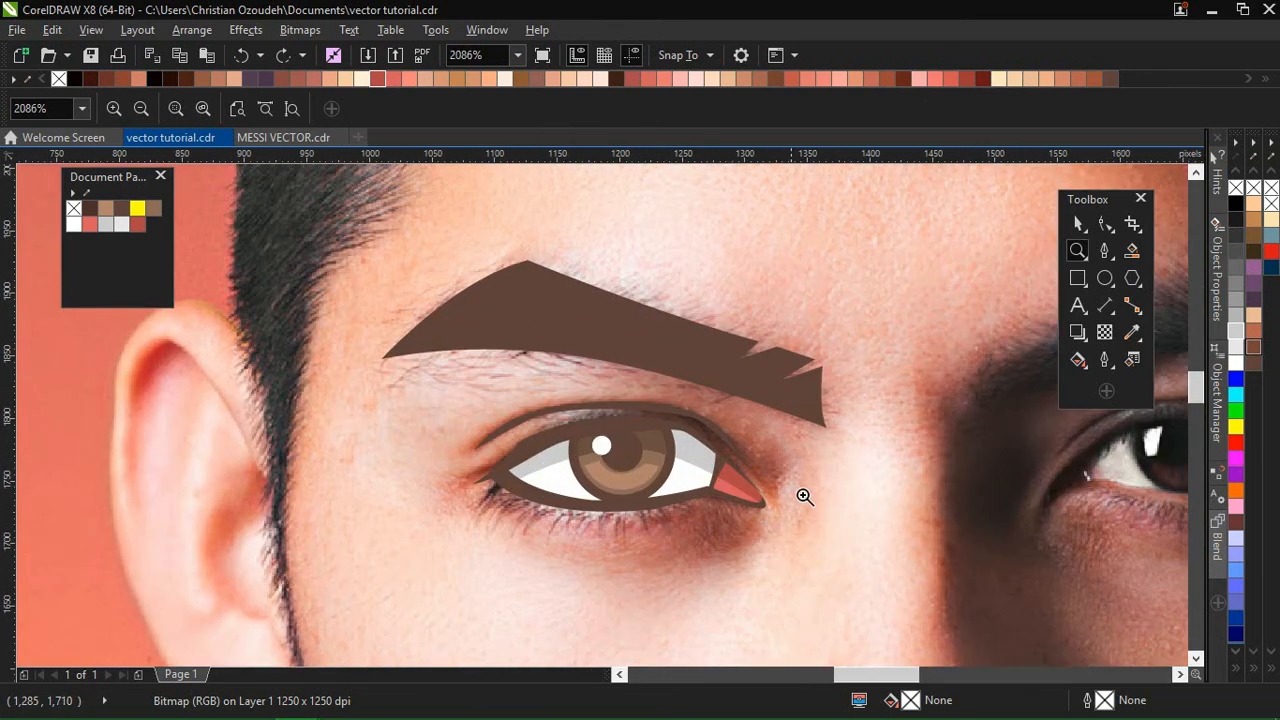
{"action": "left_click_drag", "start_coordinate": [1193, 386], "coordinate": [1201, 397]}
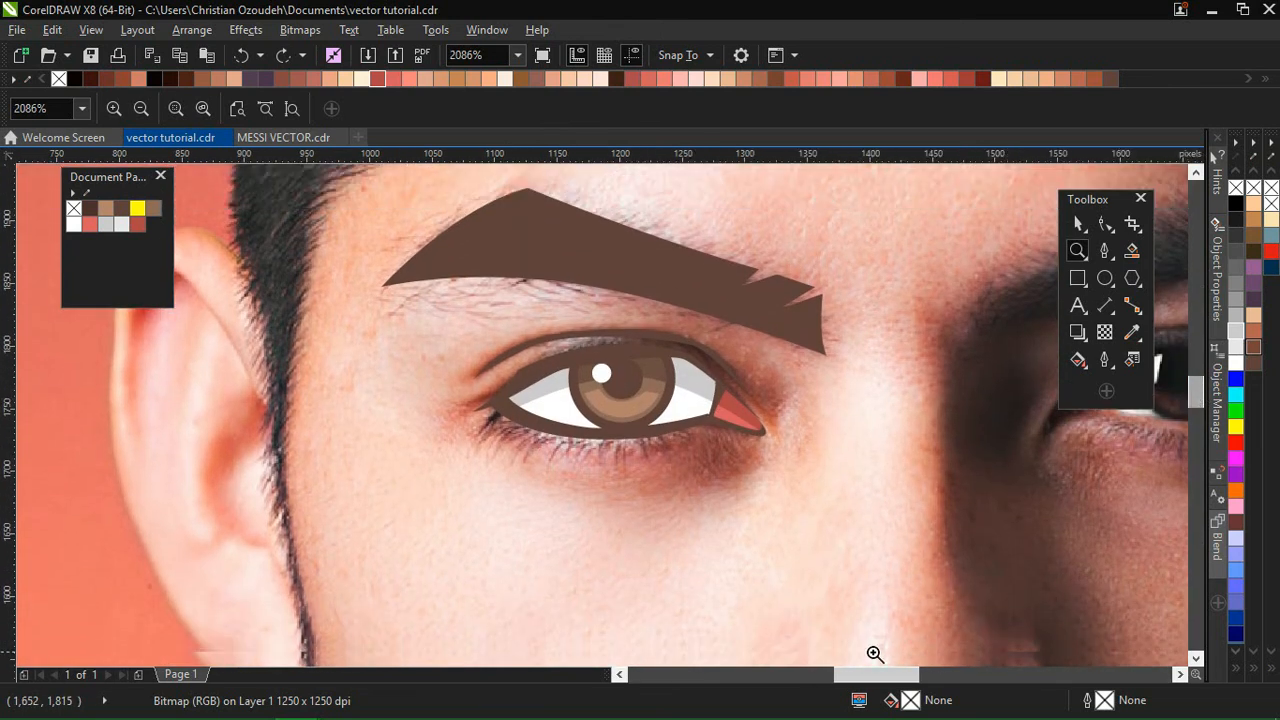
{"action": "left_click_drag", "start_coordinate": [879, 675], "coordinate": [899, 679]}
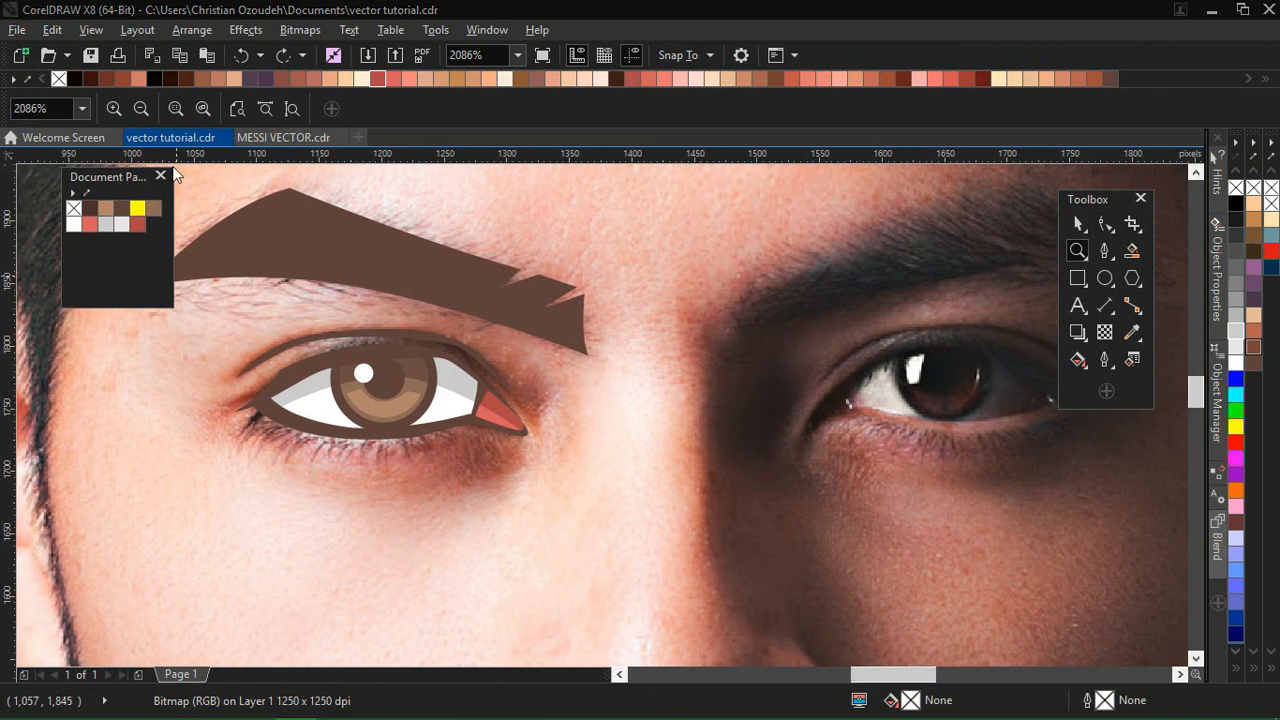
Step: Shorten the floating Document Palette and move it to the edge of the drawing area, clear of the traced eyebrow
{"action": "left_click_drag", "start_coordinate": [126, 181], "coordinate": [690, 206]}
{"action": "mouse_move", "coordinate": [1197, 393]}
{"action": "left_mouse_down"}
{"action": "mouse_move", "coordinate": [1198, 422]}
{"action": "mouse_move", "coordinate": [1201, 387]}
{"action": "left_mouse_up"}
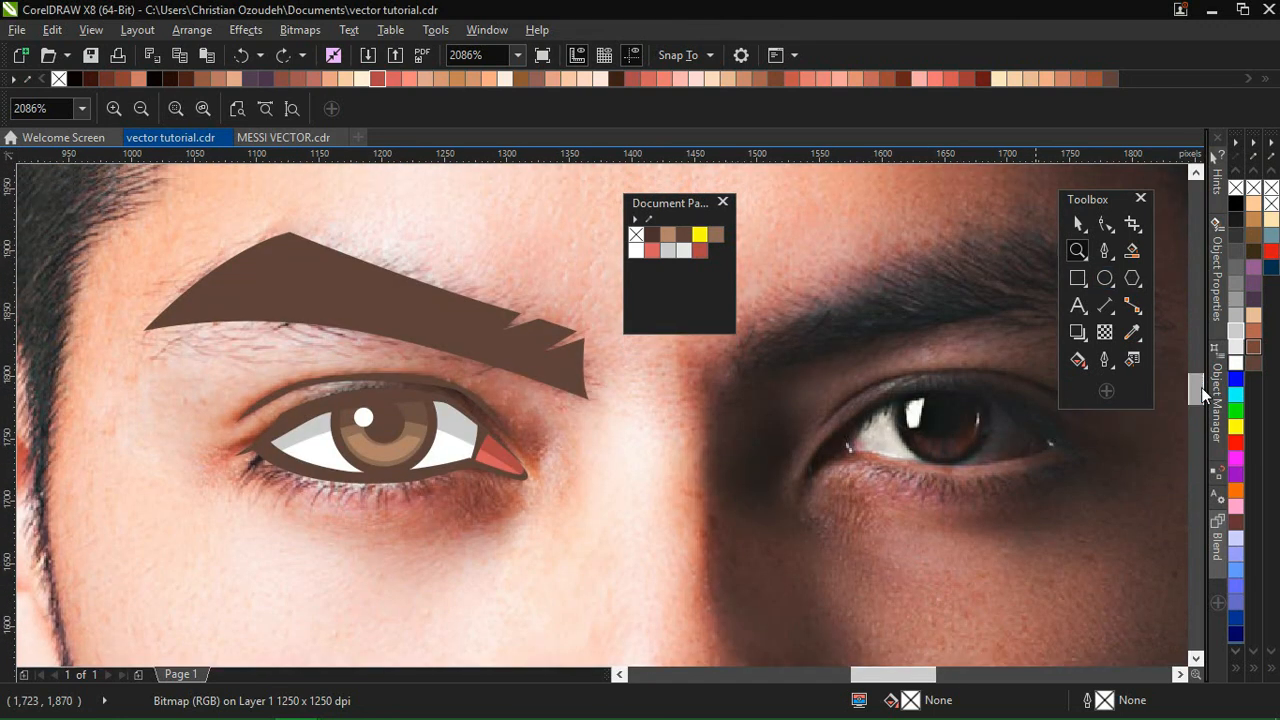
{"action": "left_click_drag", "start_coordinate": [686, 193], "coordinate": [98, 220]}
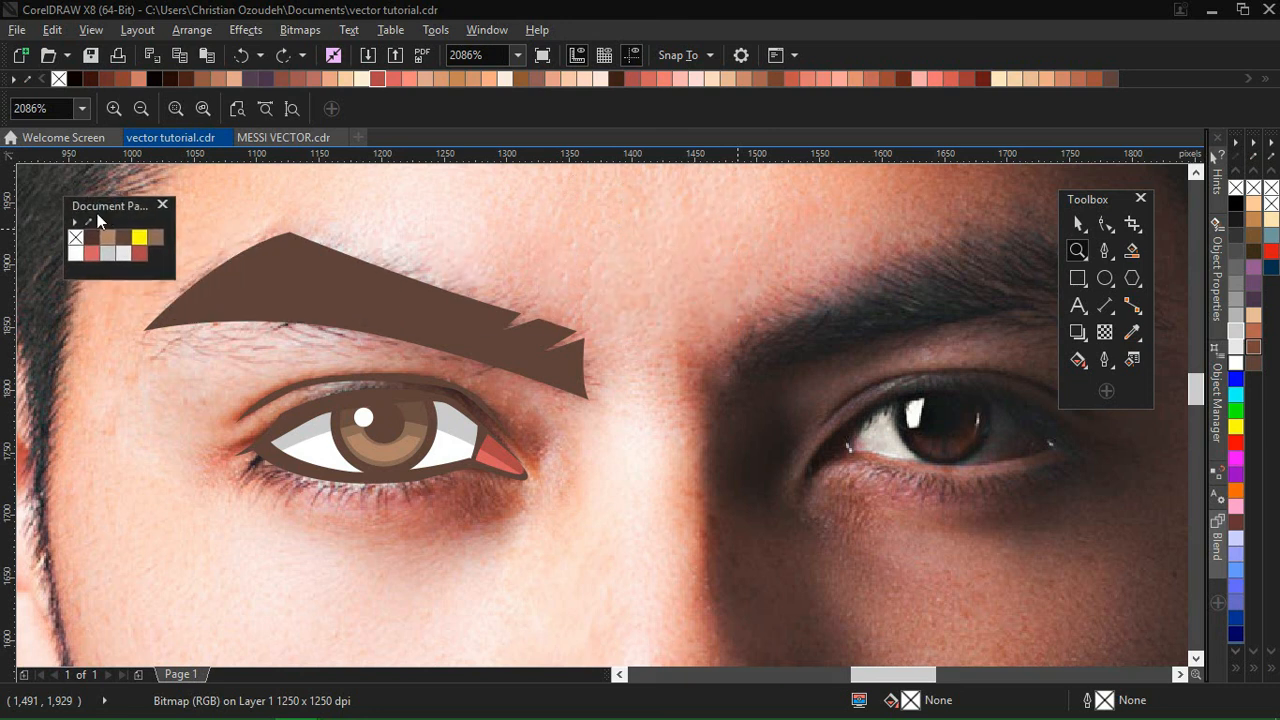
{"action": "left_click_drag", "start_coordinate": [1196, 388], "coordinate": [1197, 390]}
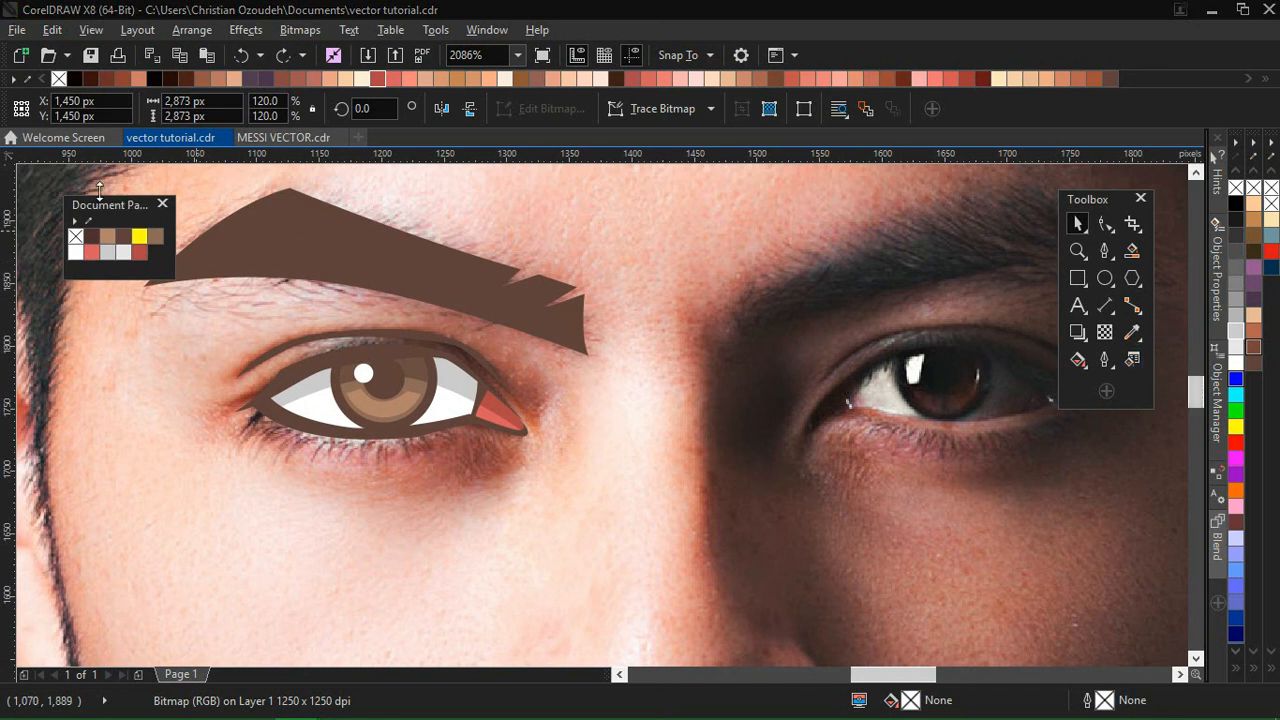
{"action": "left_click_drag", "start_coordinate": [107, 203], "coordinate": [61, 190]}
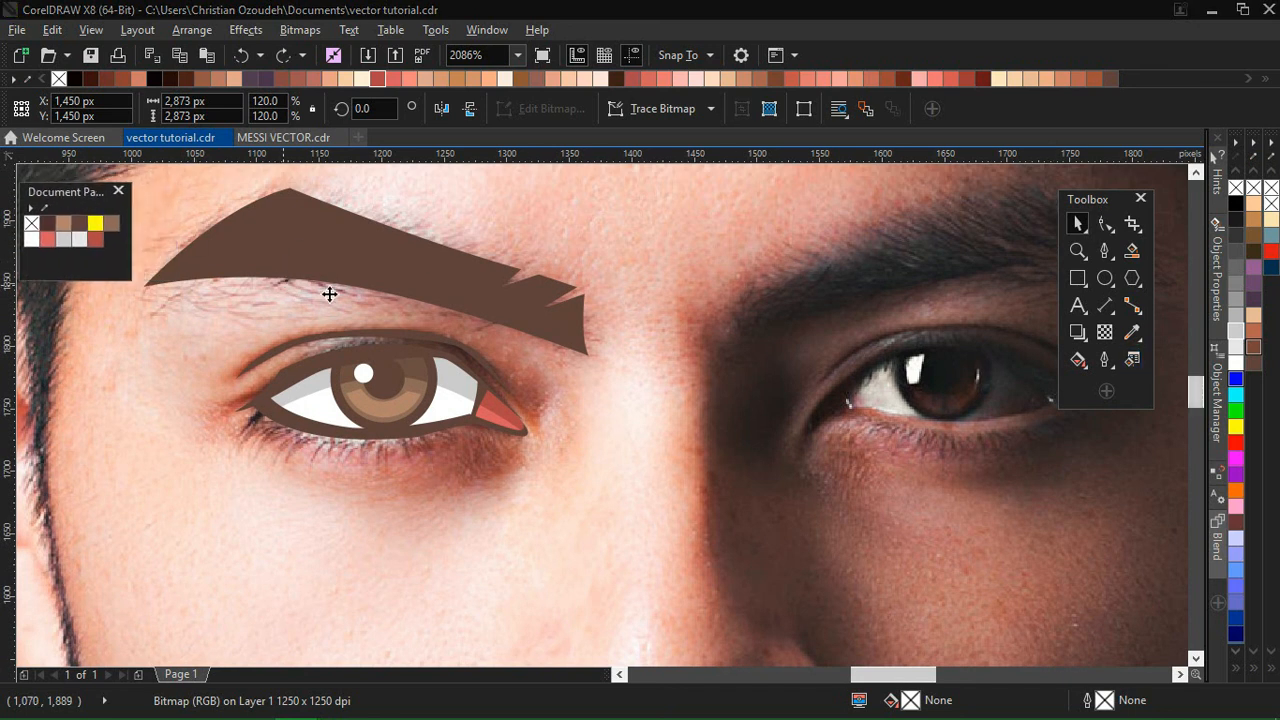
{"action": "scroll", "coordinate": [1187, 390], "scroll_direction": "down", "scroll_amount": 5}
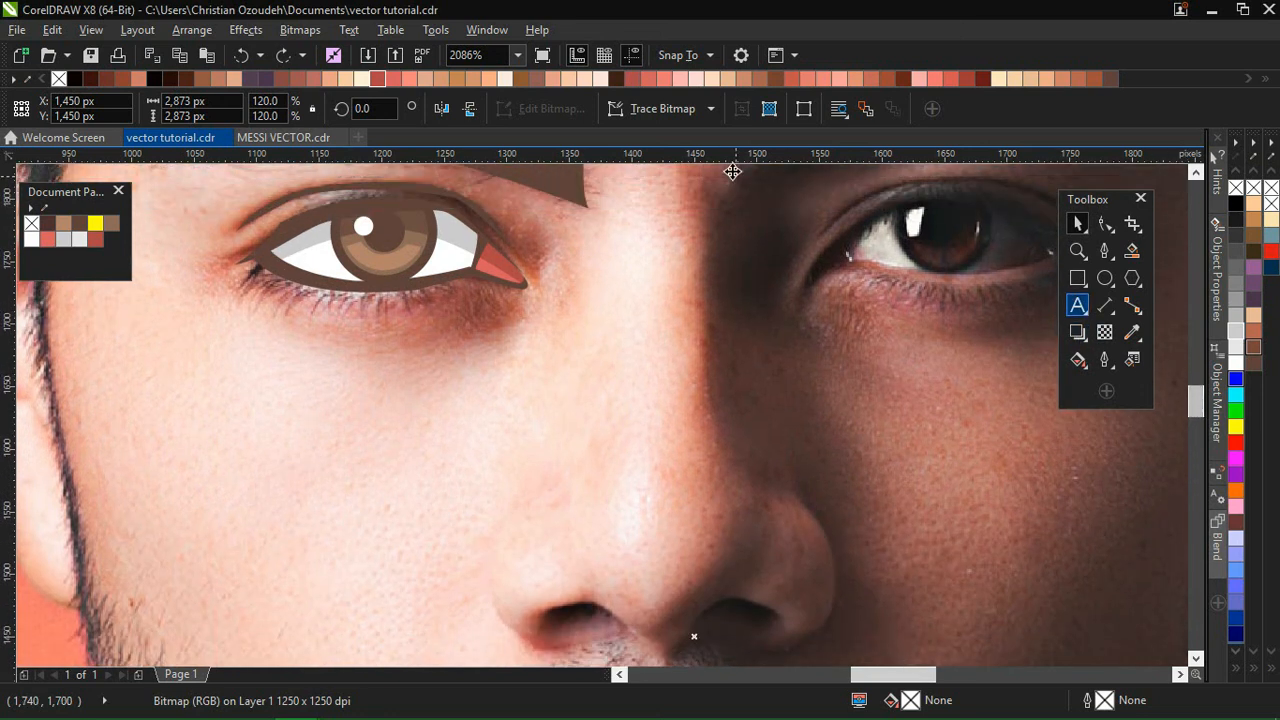
{"action": "mouse_move", "coordinate": [1200, 405]}
{"action": "left_mouse_down"}
{"action": "mouse_move", "coordinate": [1200, 430]}
{"action": "mouse_move", "coordinate": [1199, 340]}
{"action": "mouse_move", "coordinate": [1199, 404]}
{"action": "left_mouse_up"}
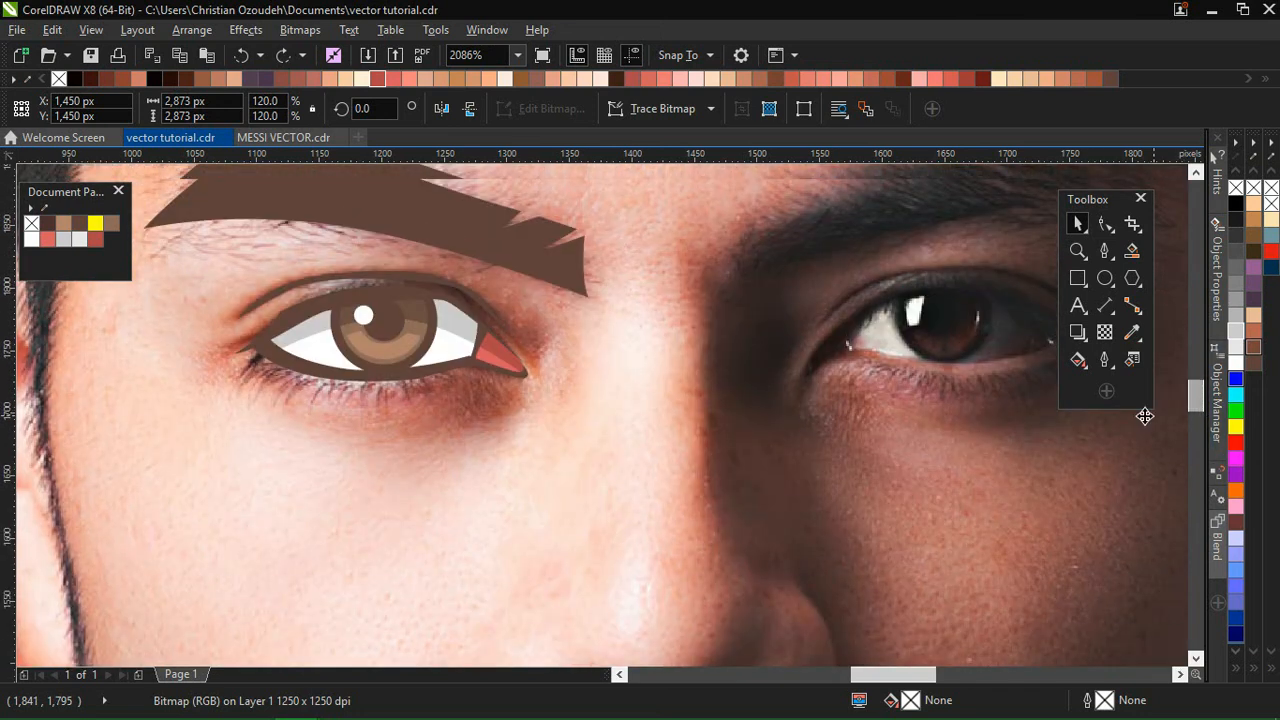